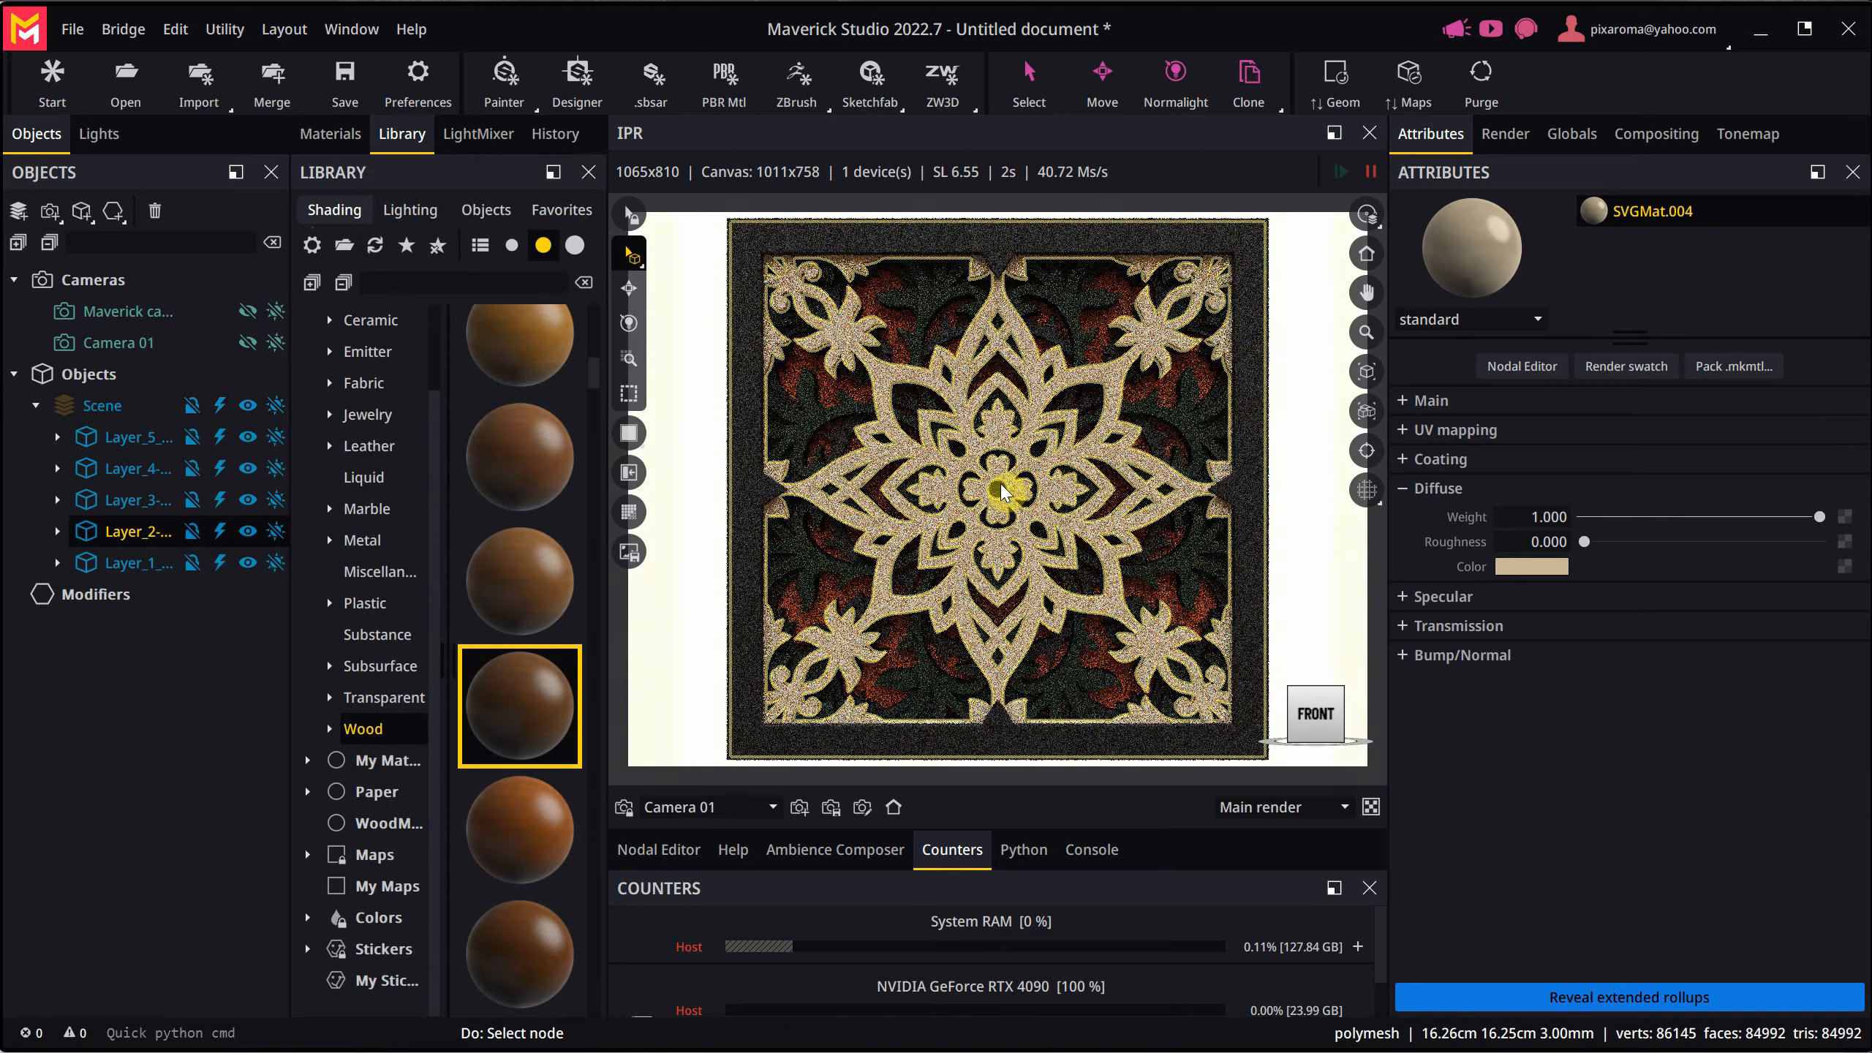
scroll(1000, 491, down, 1)
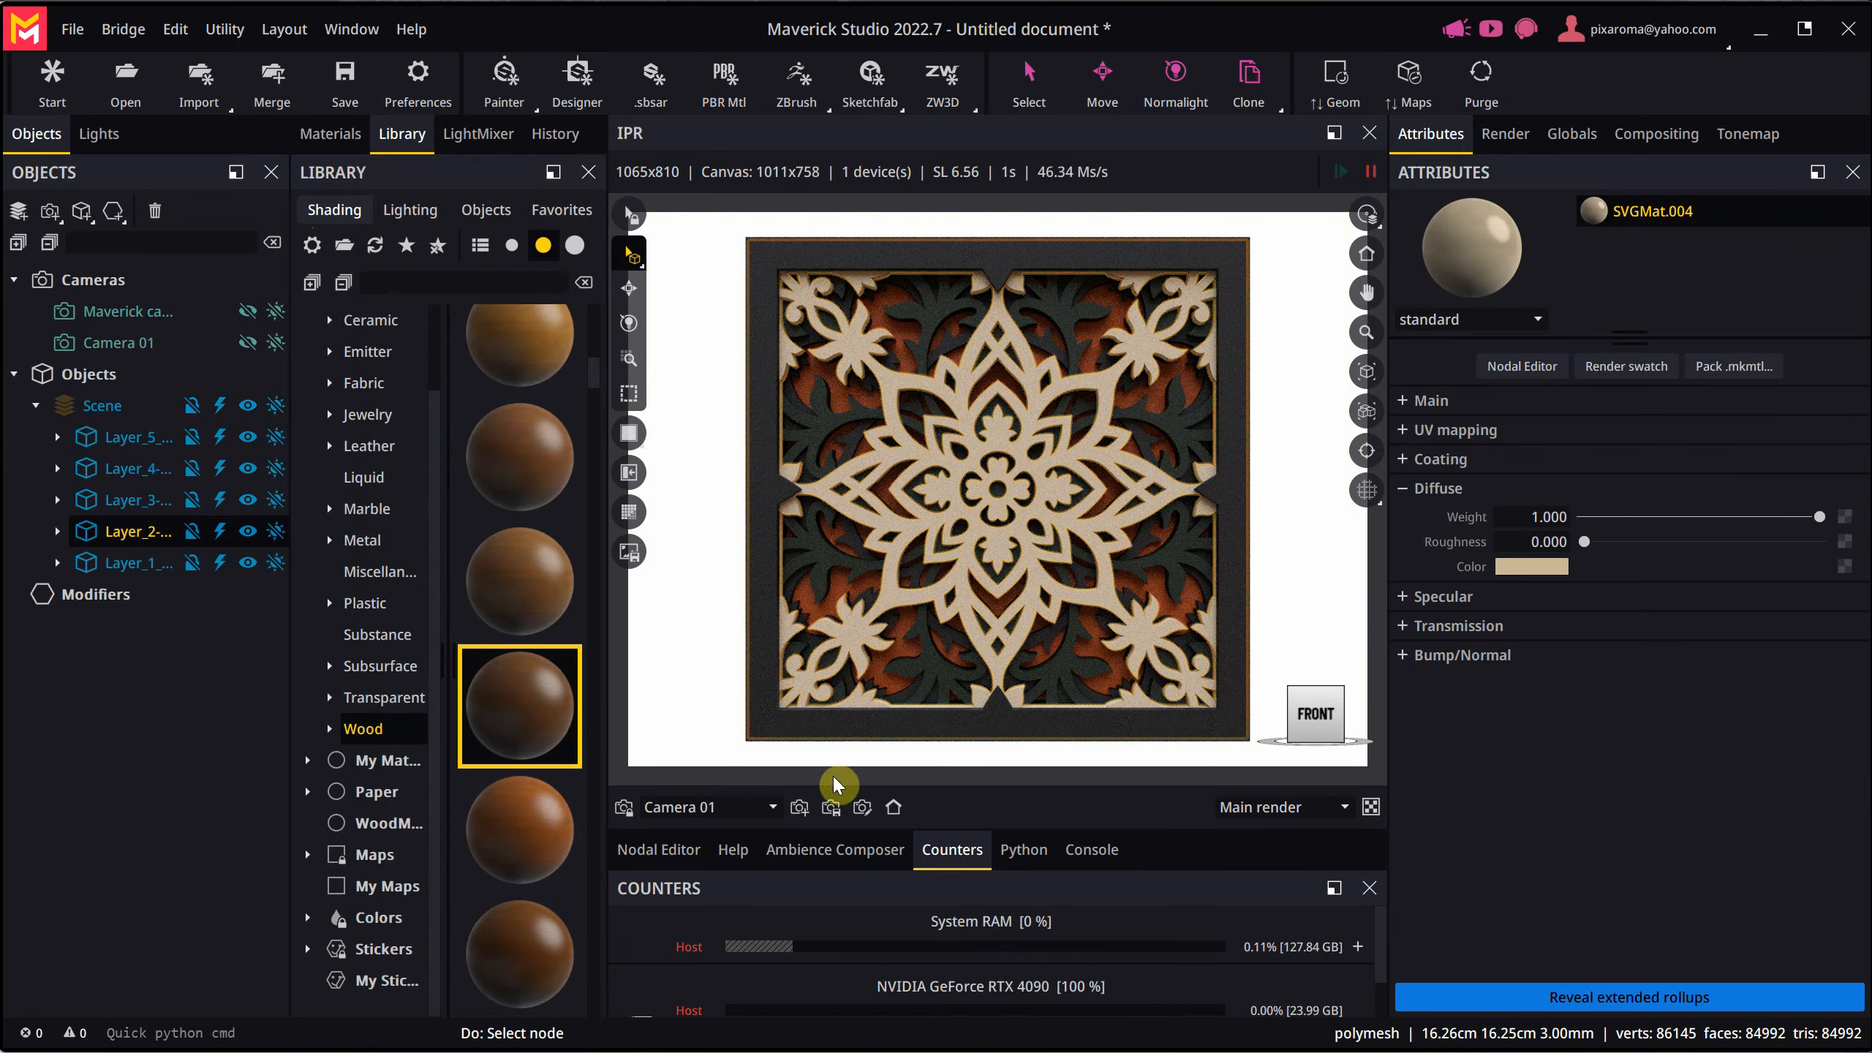
- Frame the mandala with a wider margin in front view, store this as Camera 01's home view, and test returning to it
click(842, 807)
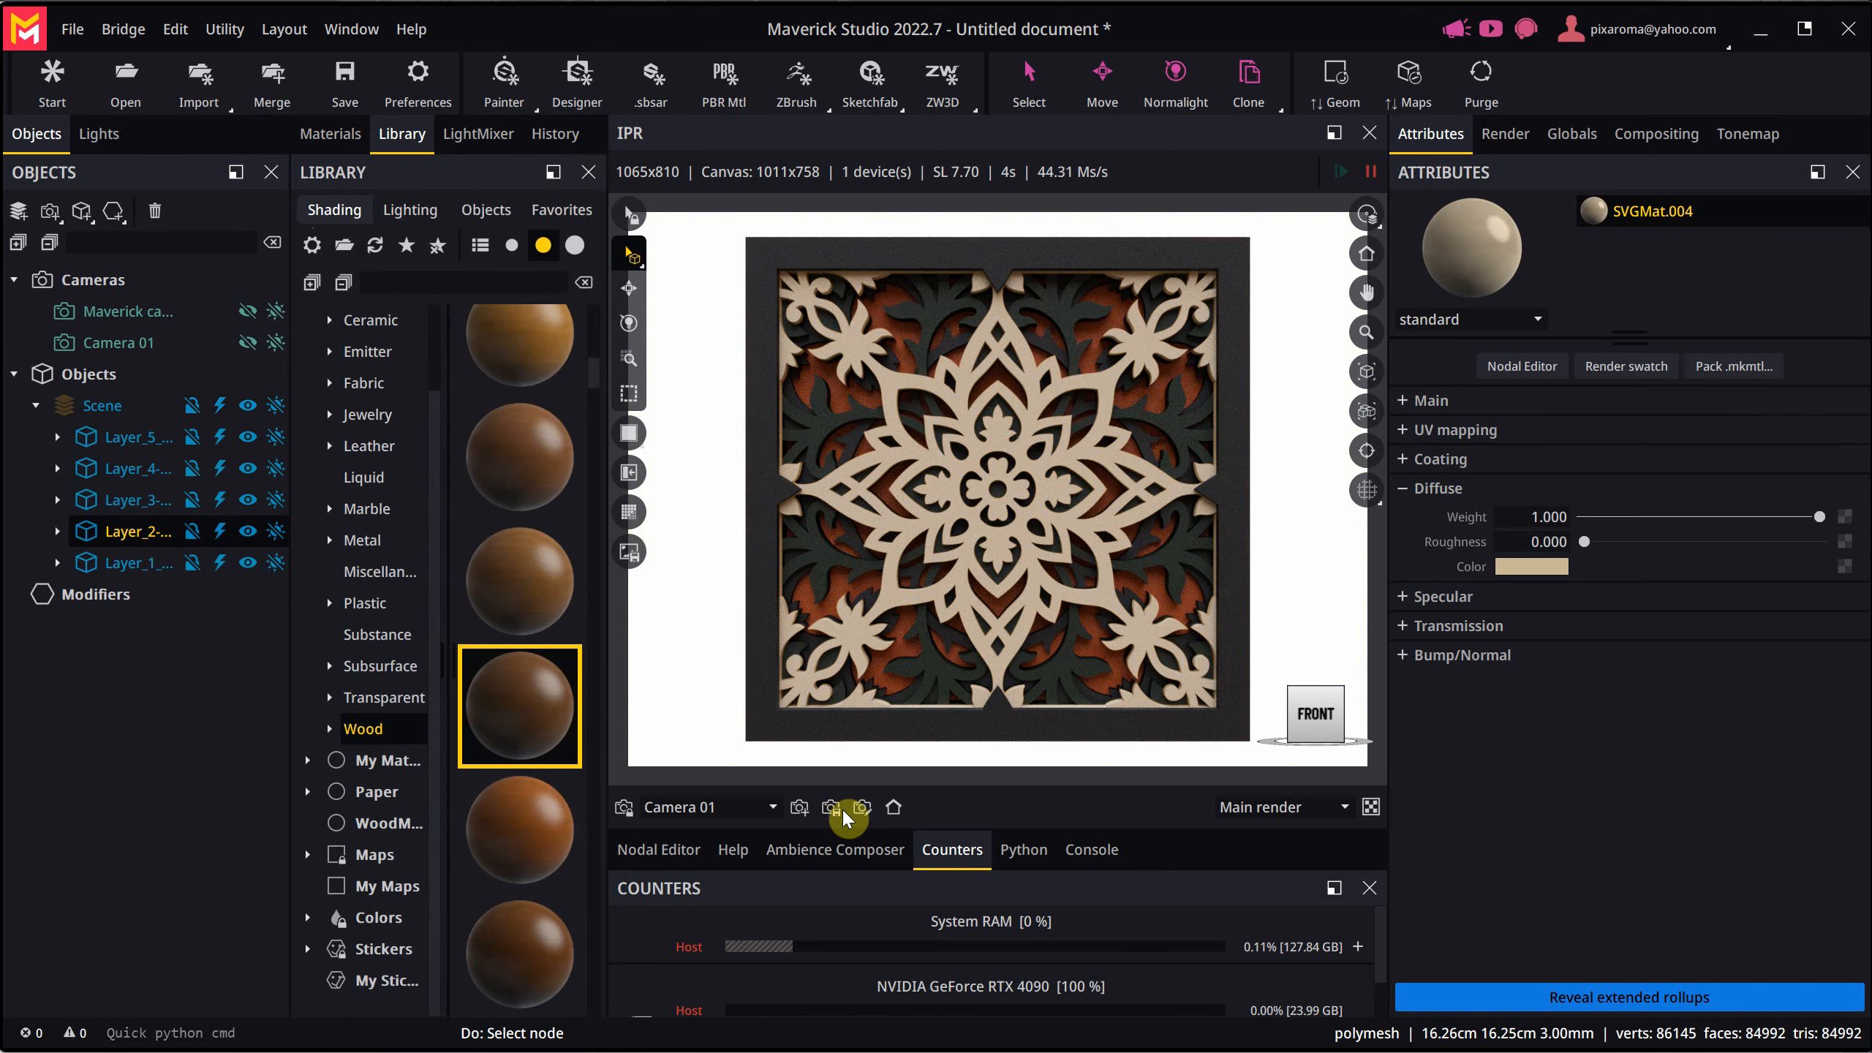
mouse_move(1183, 599)
mouse_down()
mouse_move(1059, 588)
mouse_move(1040, 533)
mouse_move(1156, 598)
mouse_up()
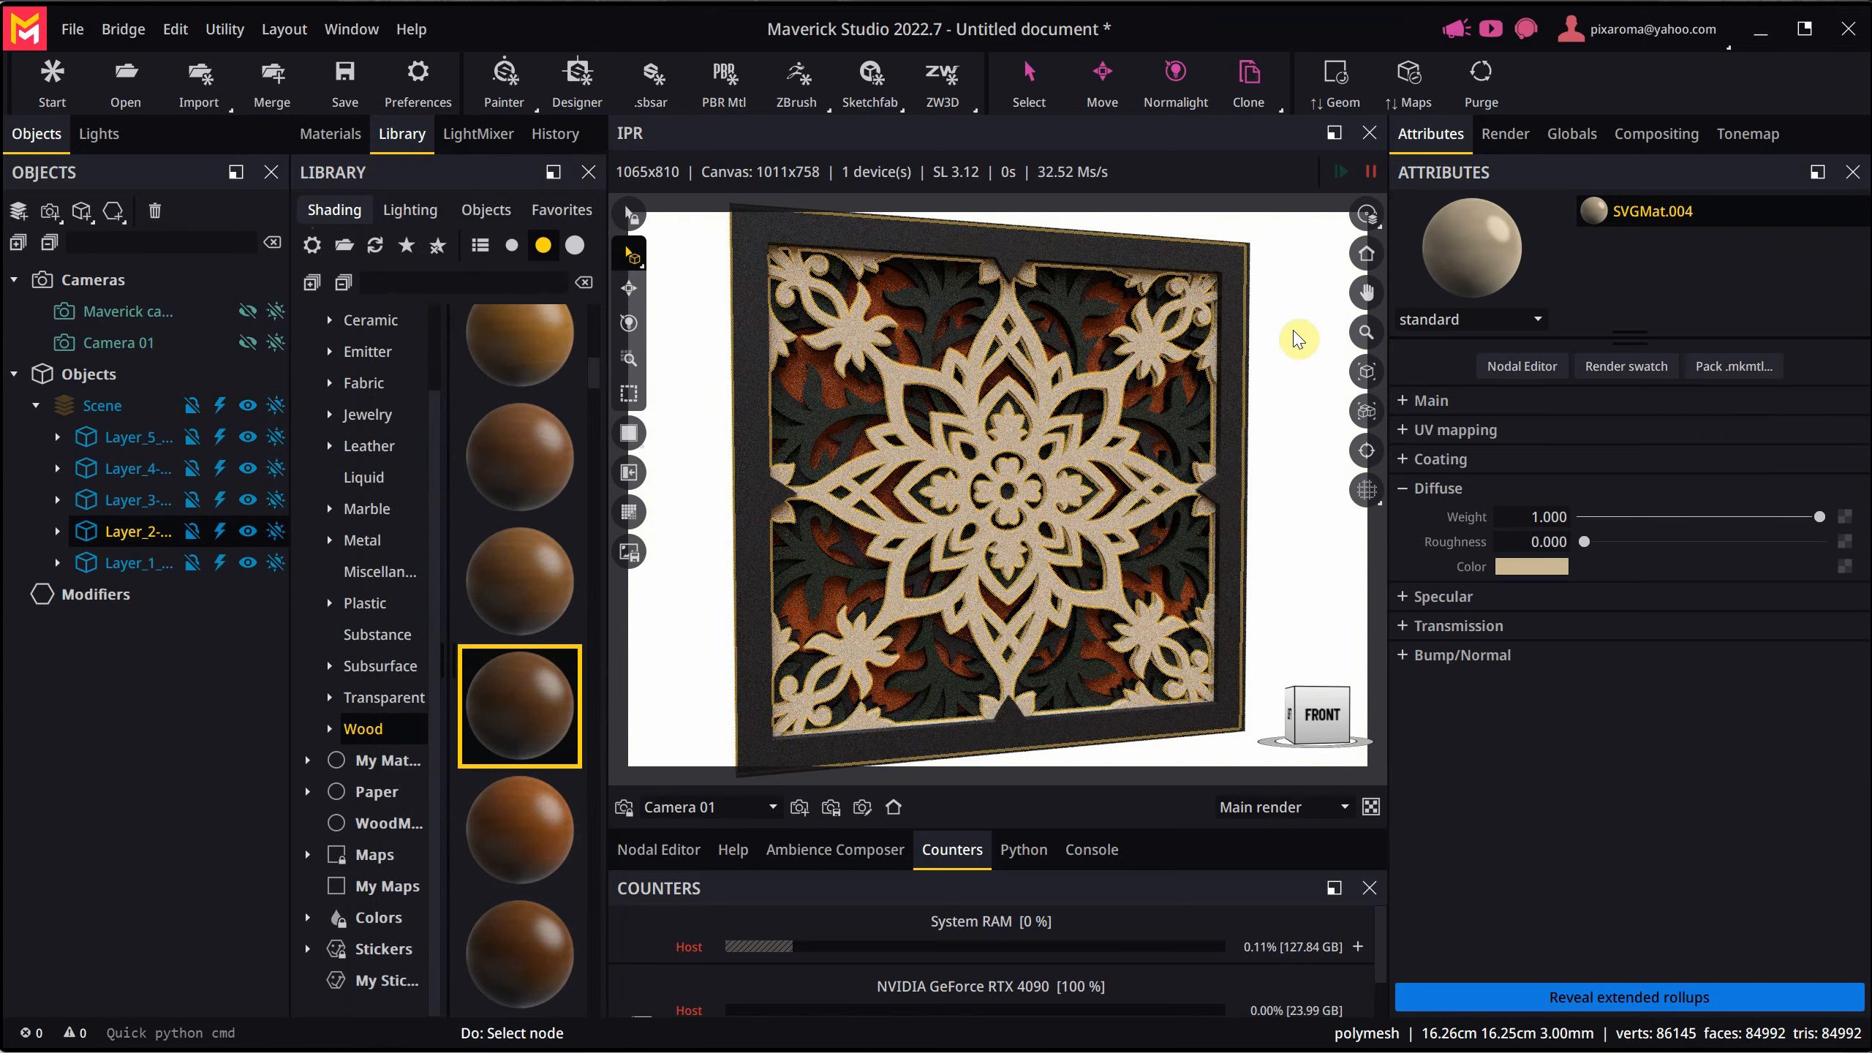
click(1366, 256)
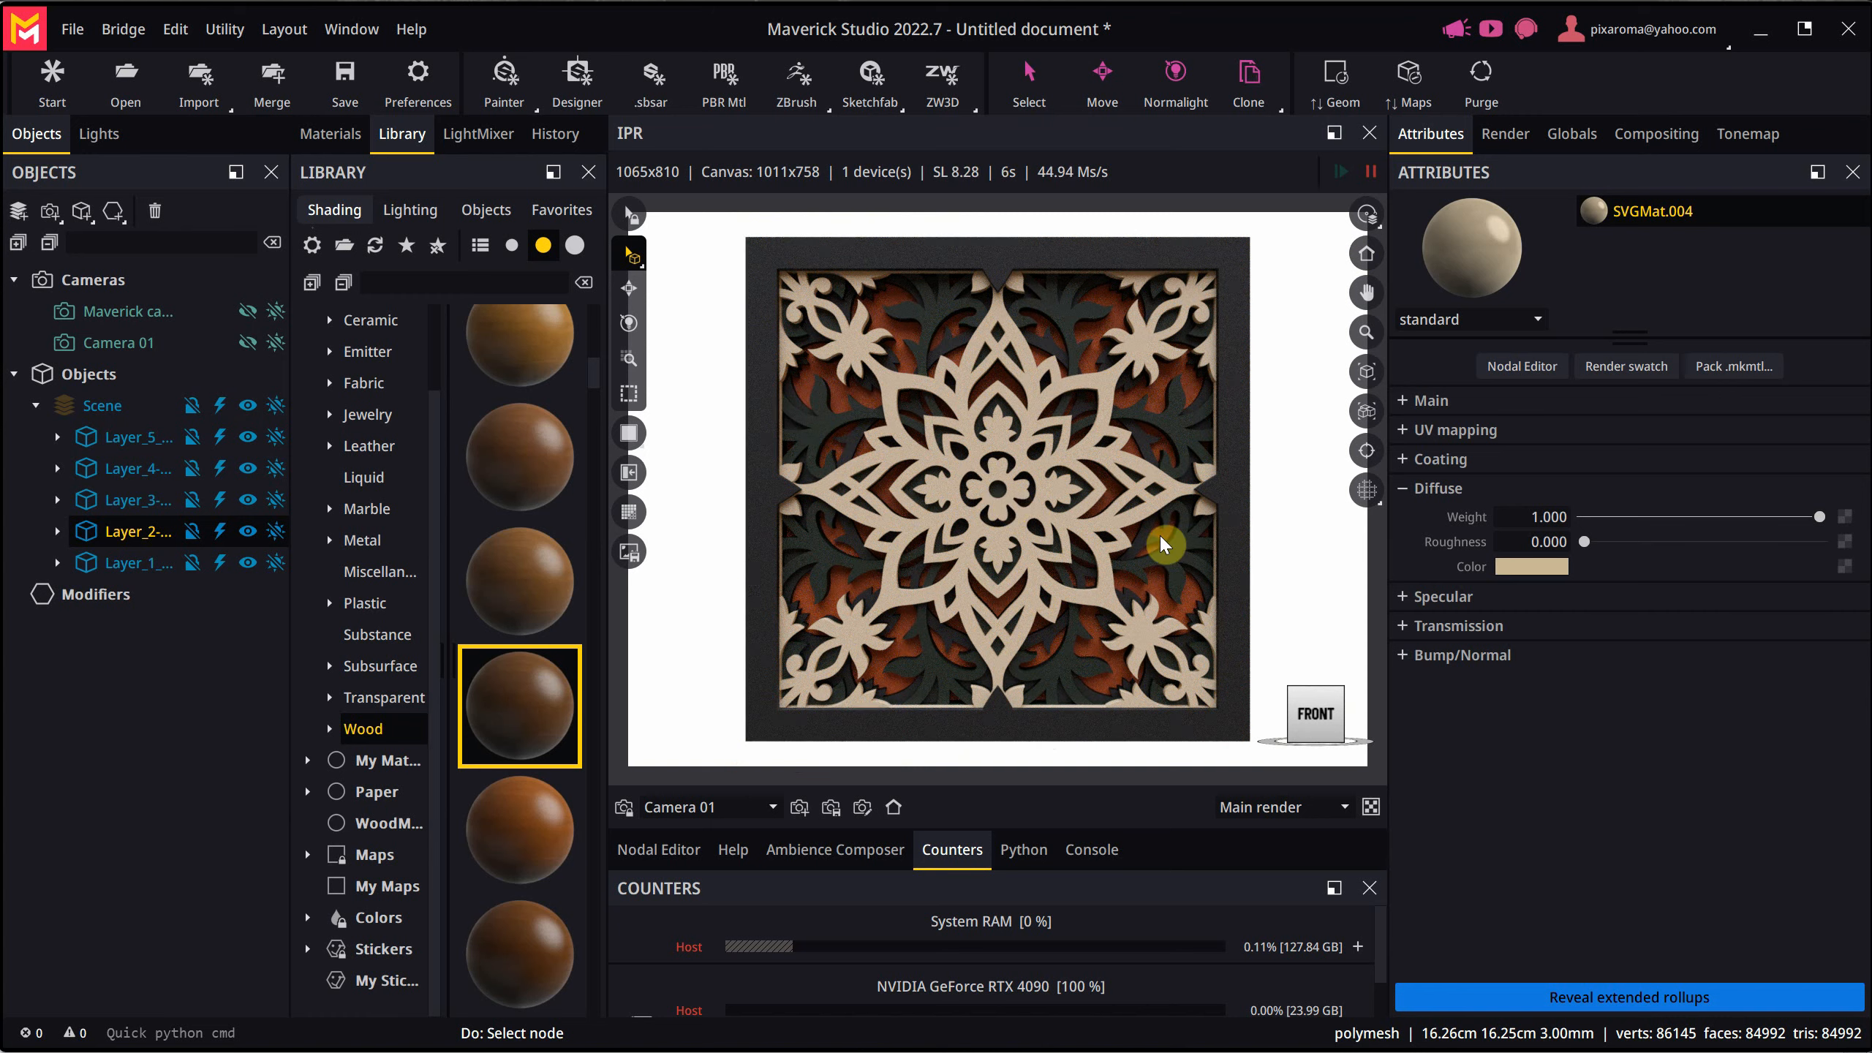
- Set the still frame render resolution to 1214 x 1214 pixels
click(1513, 141)
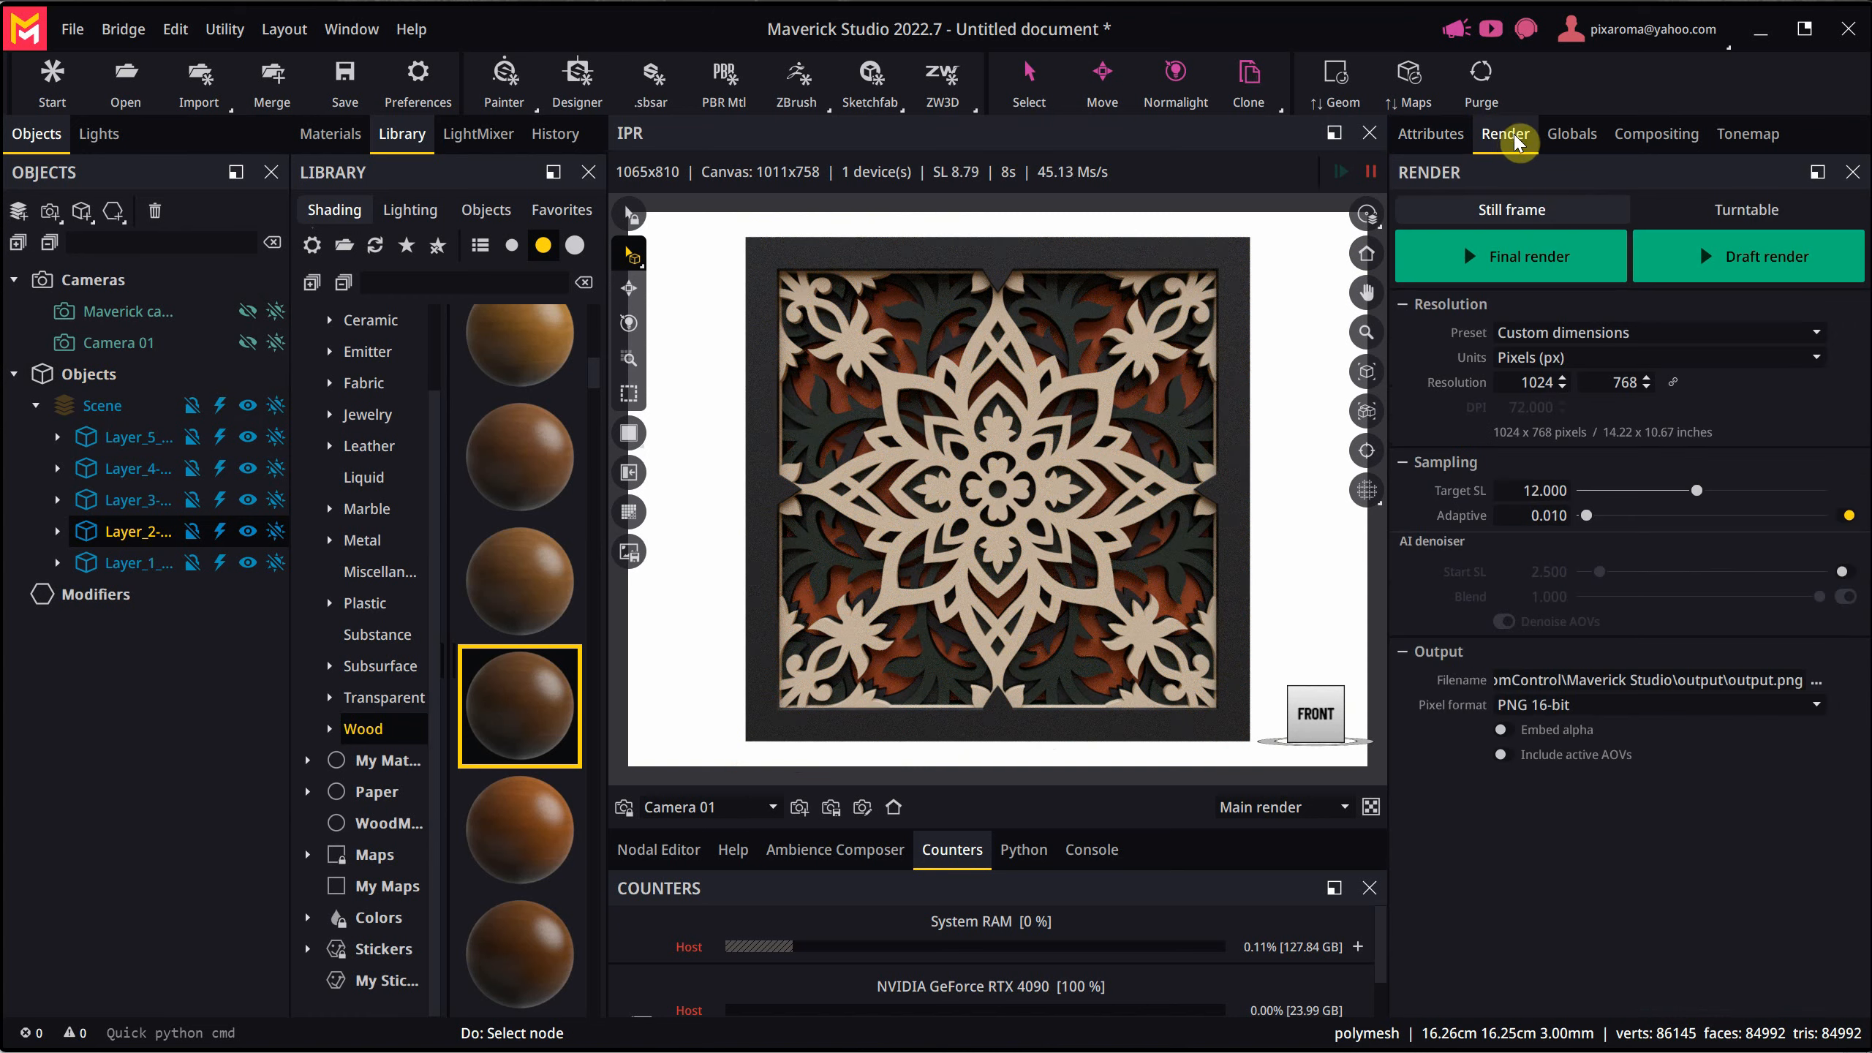
double_click(1515, 381)
text(211)
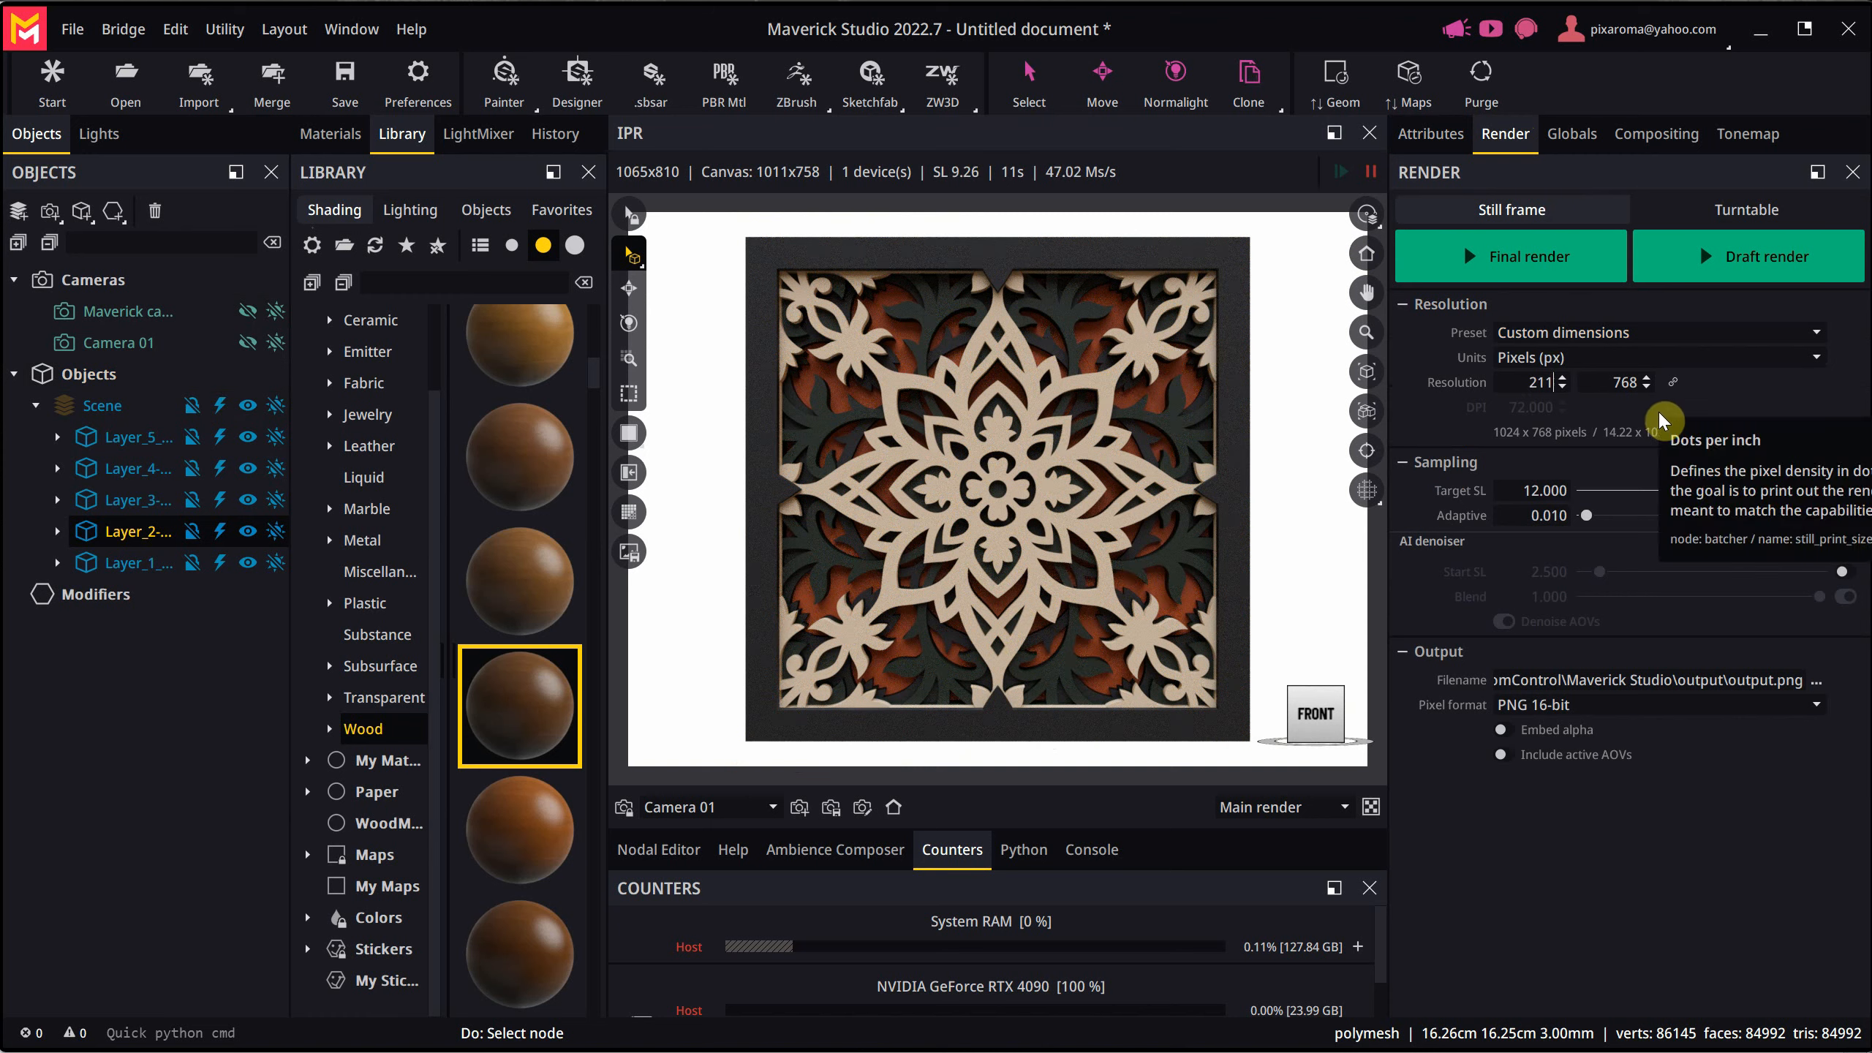
text(4)
key(BackSpace)
key(BackSpace)
key(BackSpace)
text(1214)
key(Tab)
text(1214)
key(Tab)
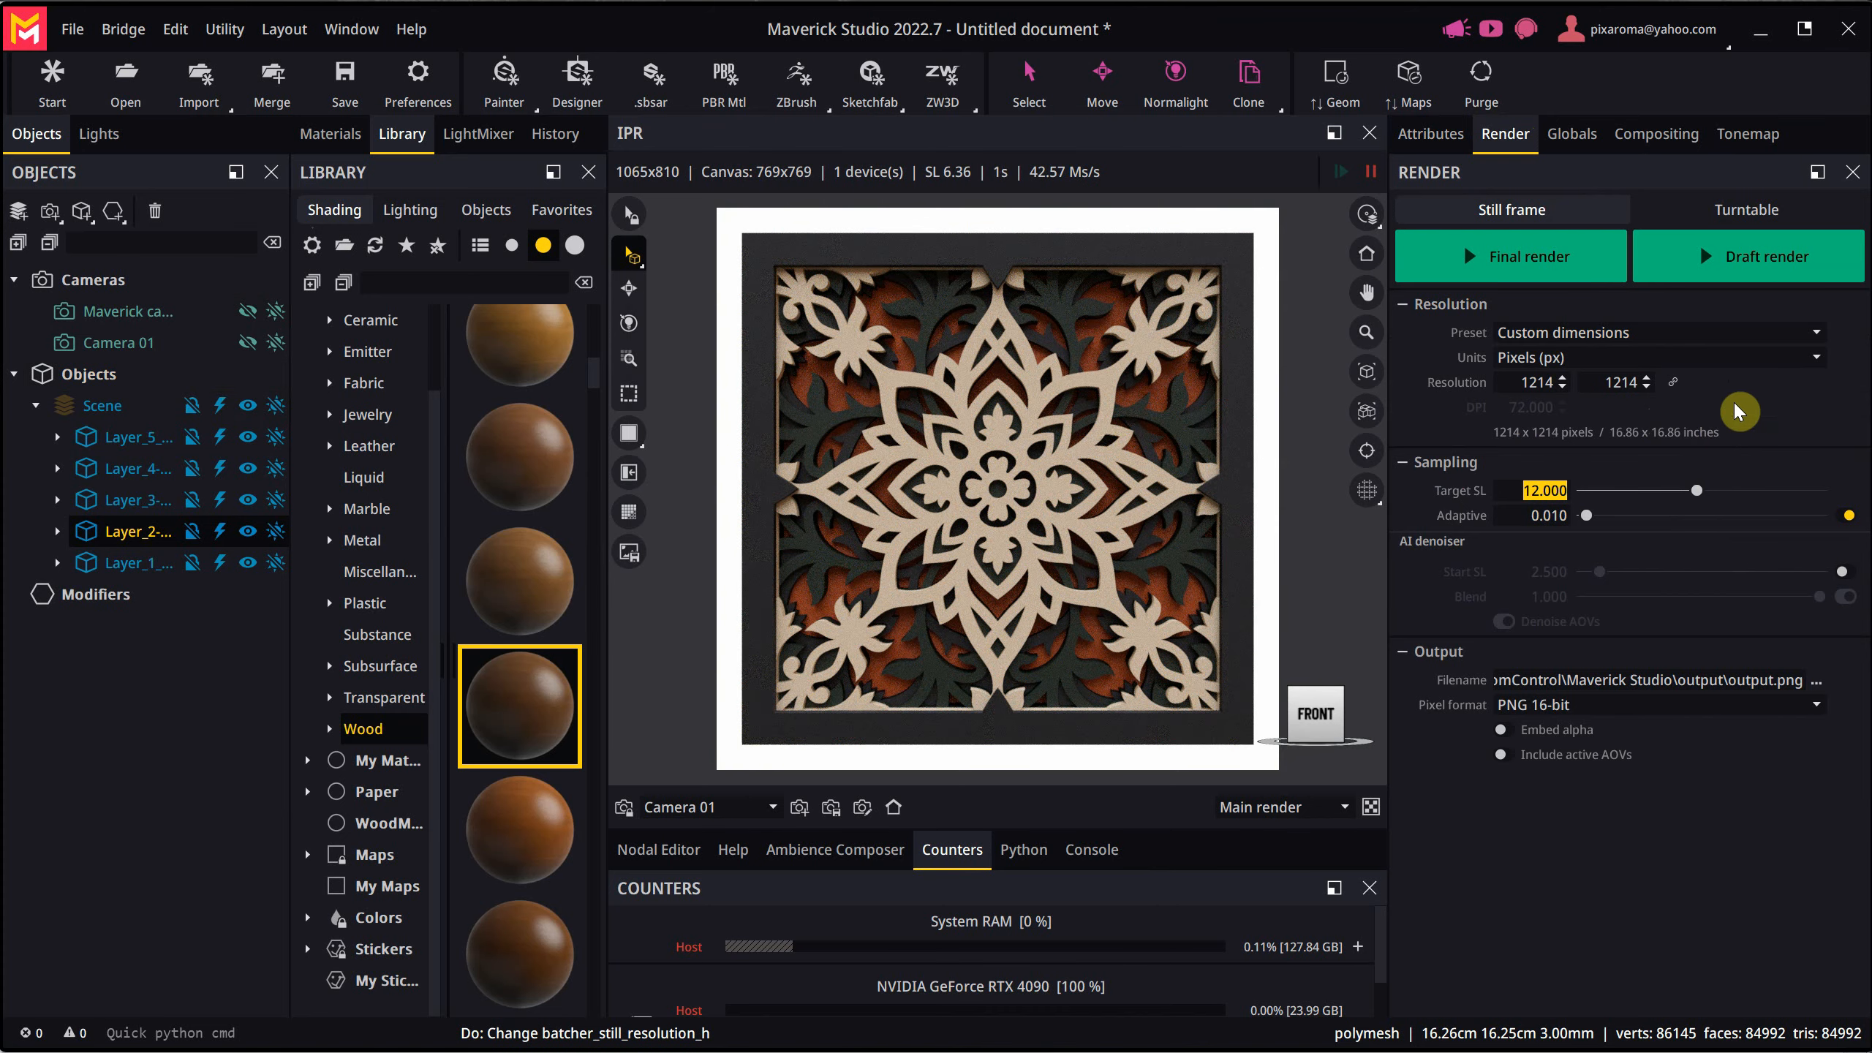
- Set the render's target sampling level to 9 and enable the AI denoiser with a blend of 0.845
text(9)
key(Tab)
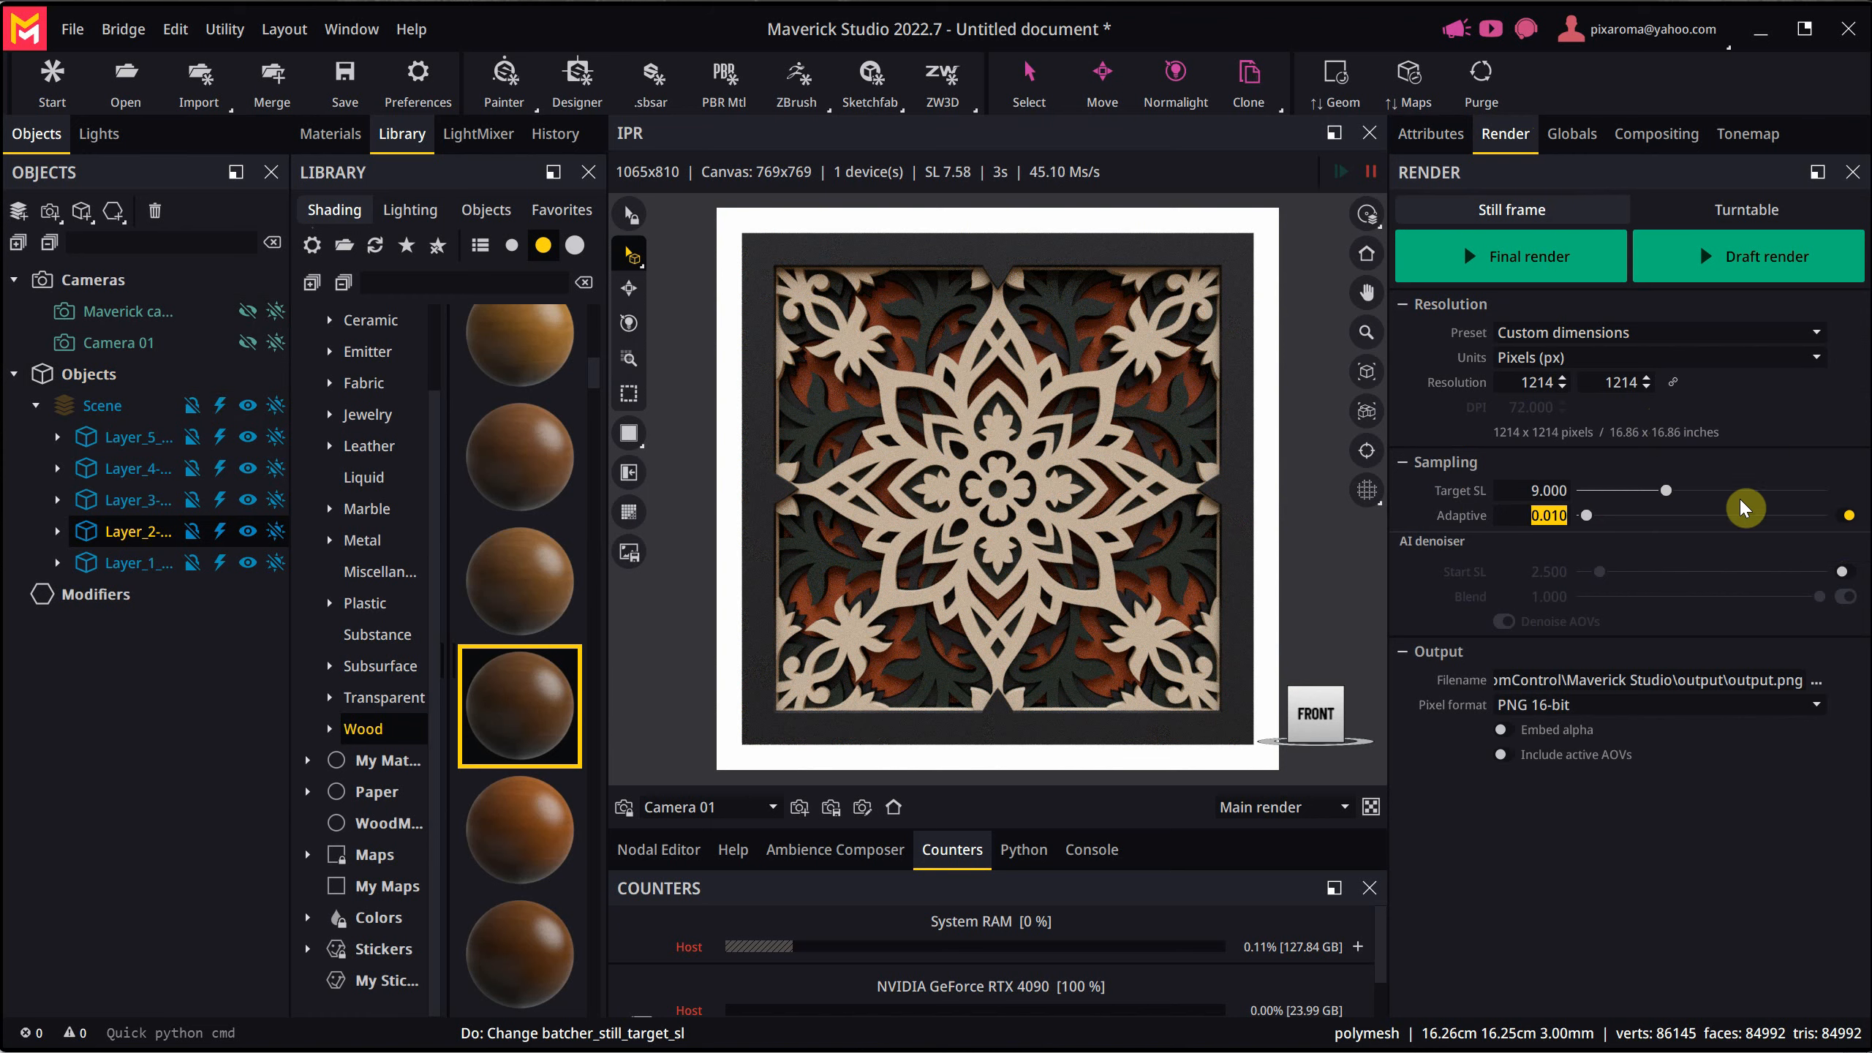
click(1846, 597)
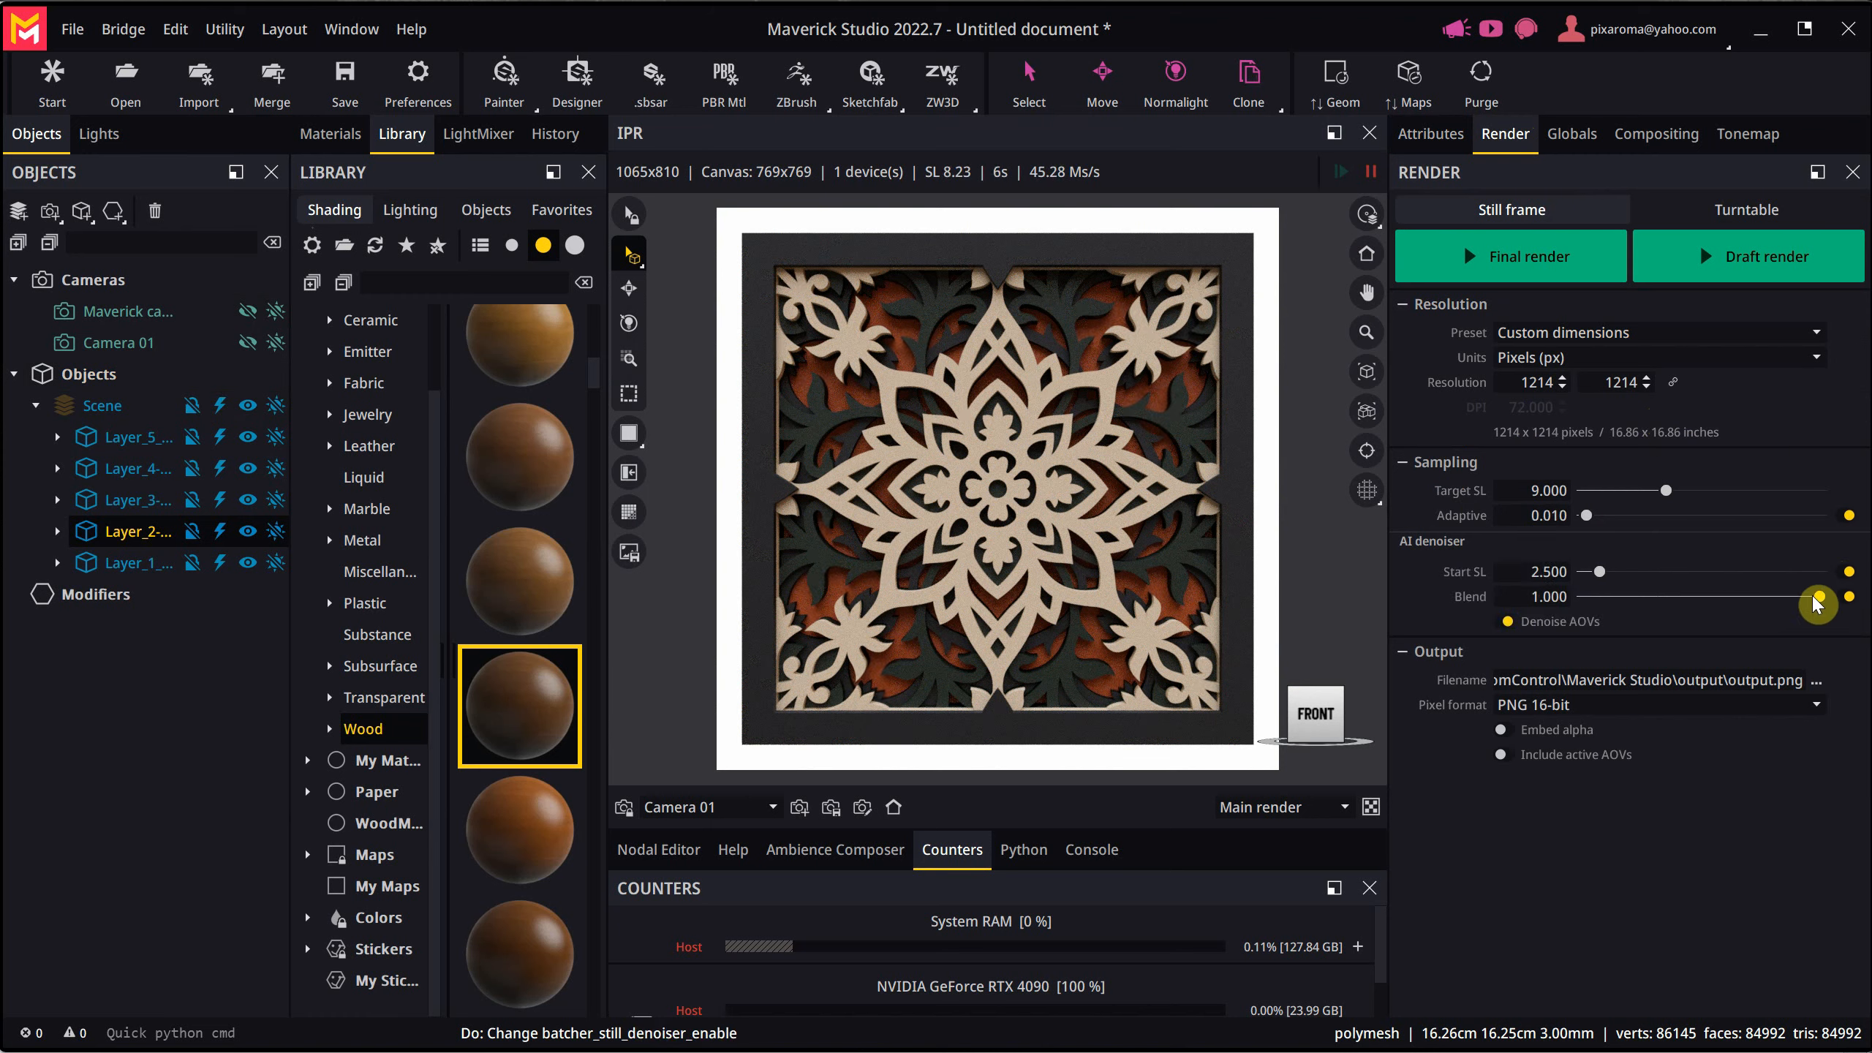
drag(1814, 597, 1783, 597)
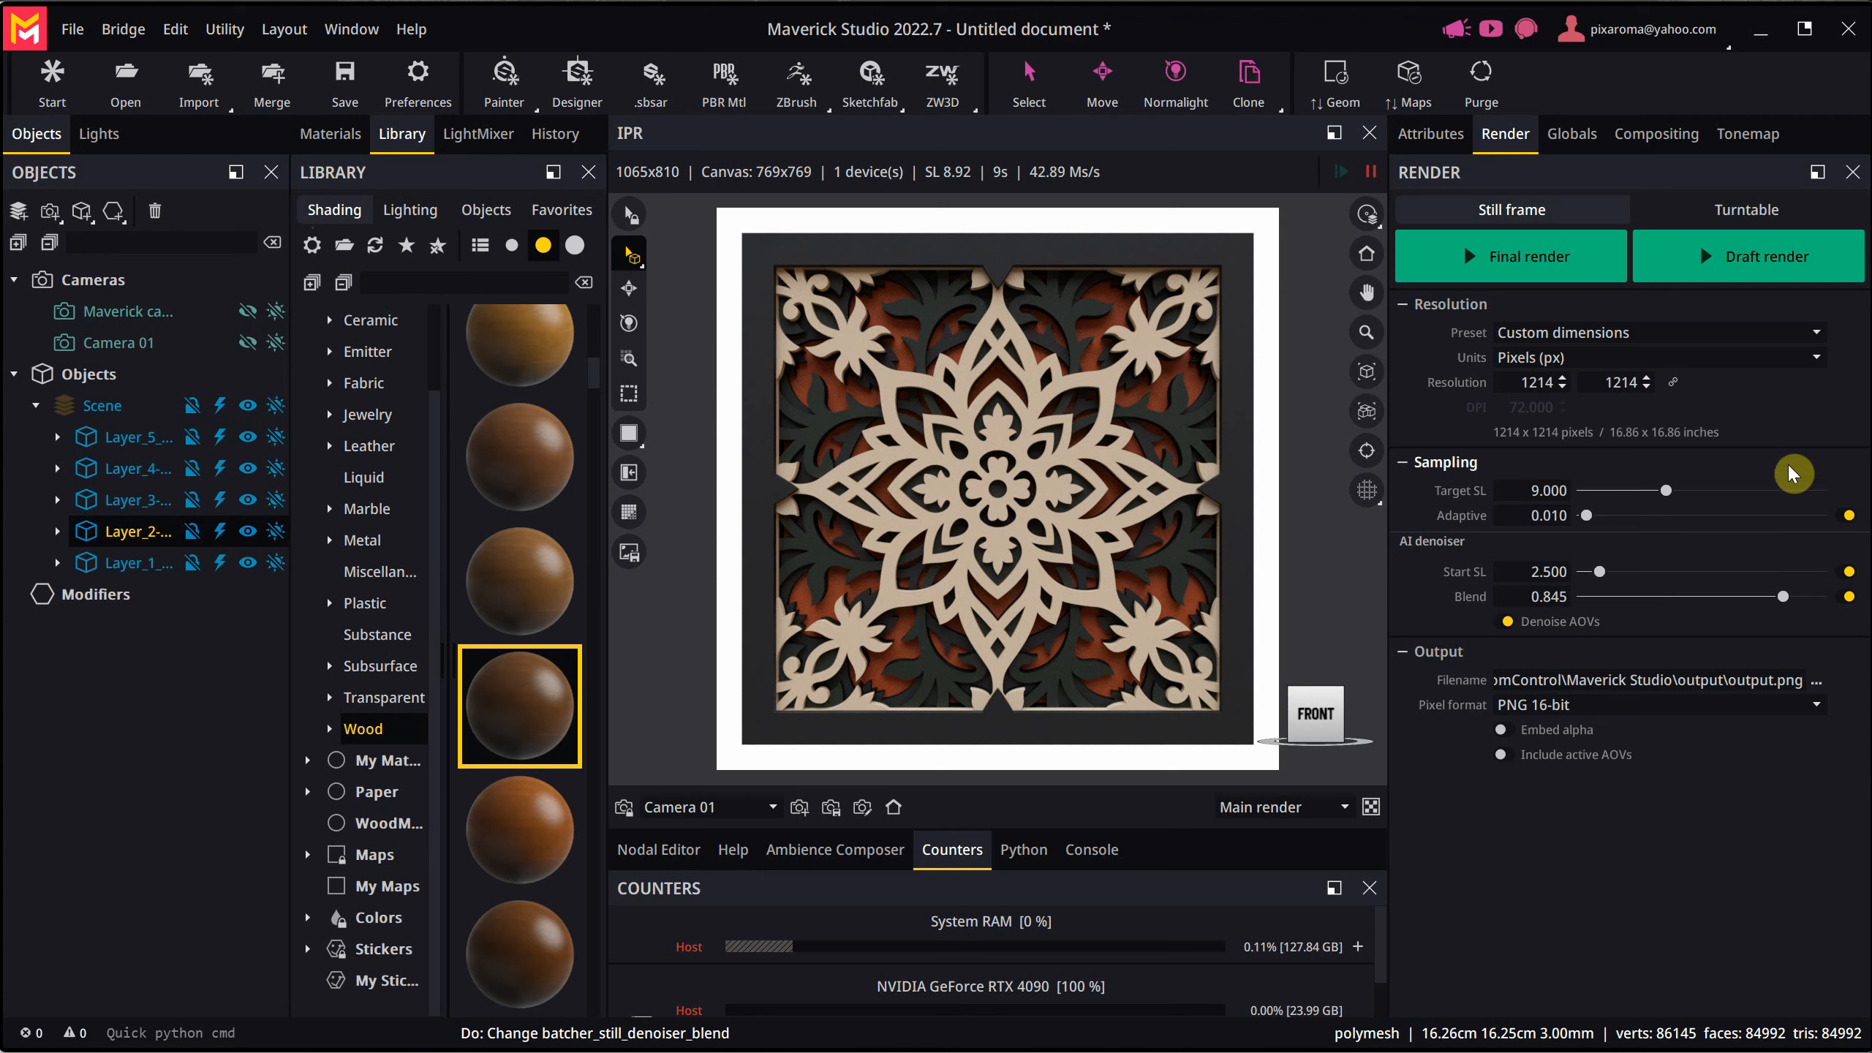
- Set the render output file to Mandala in the Color Combination Ideas folder
click(1819, 692)
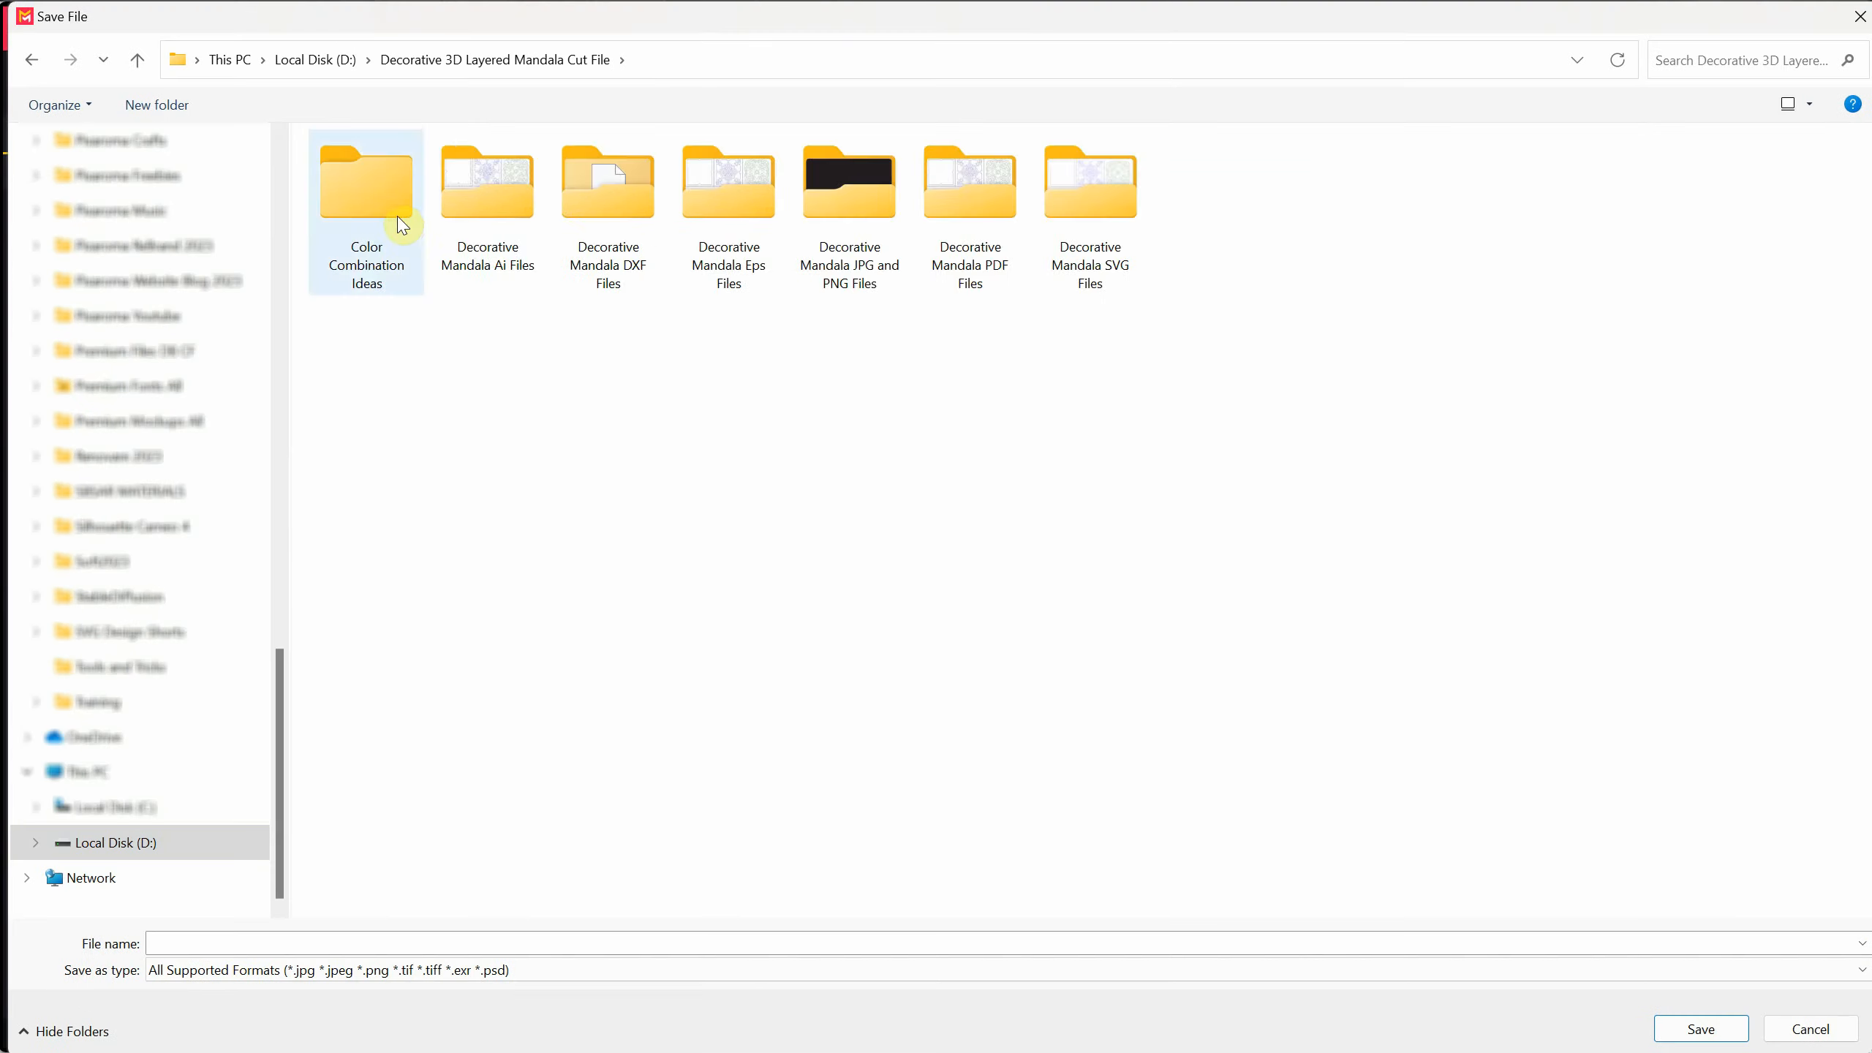
double_click(373, 217)
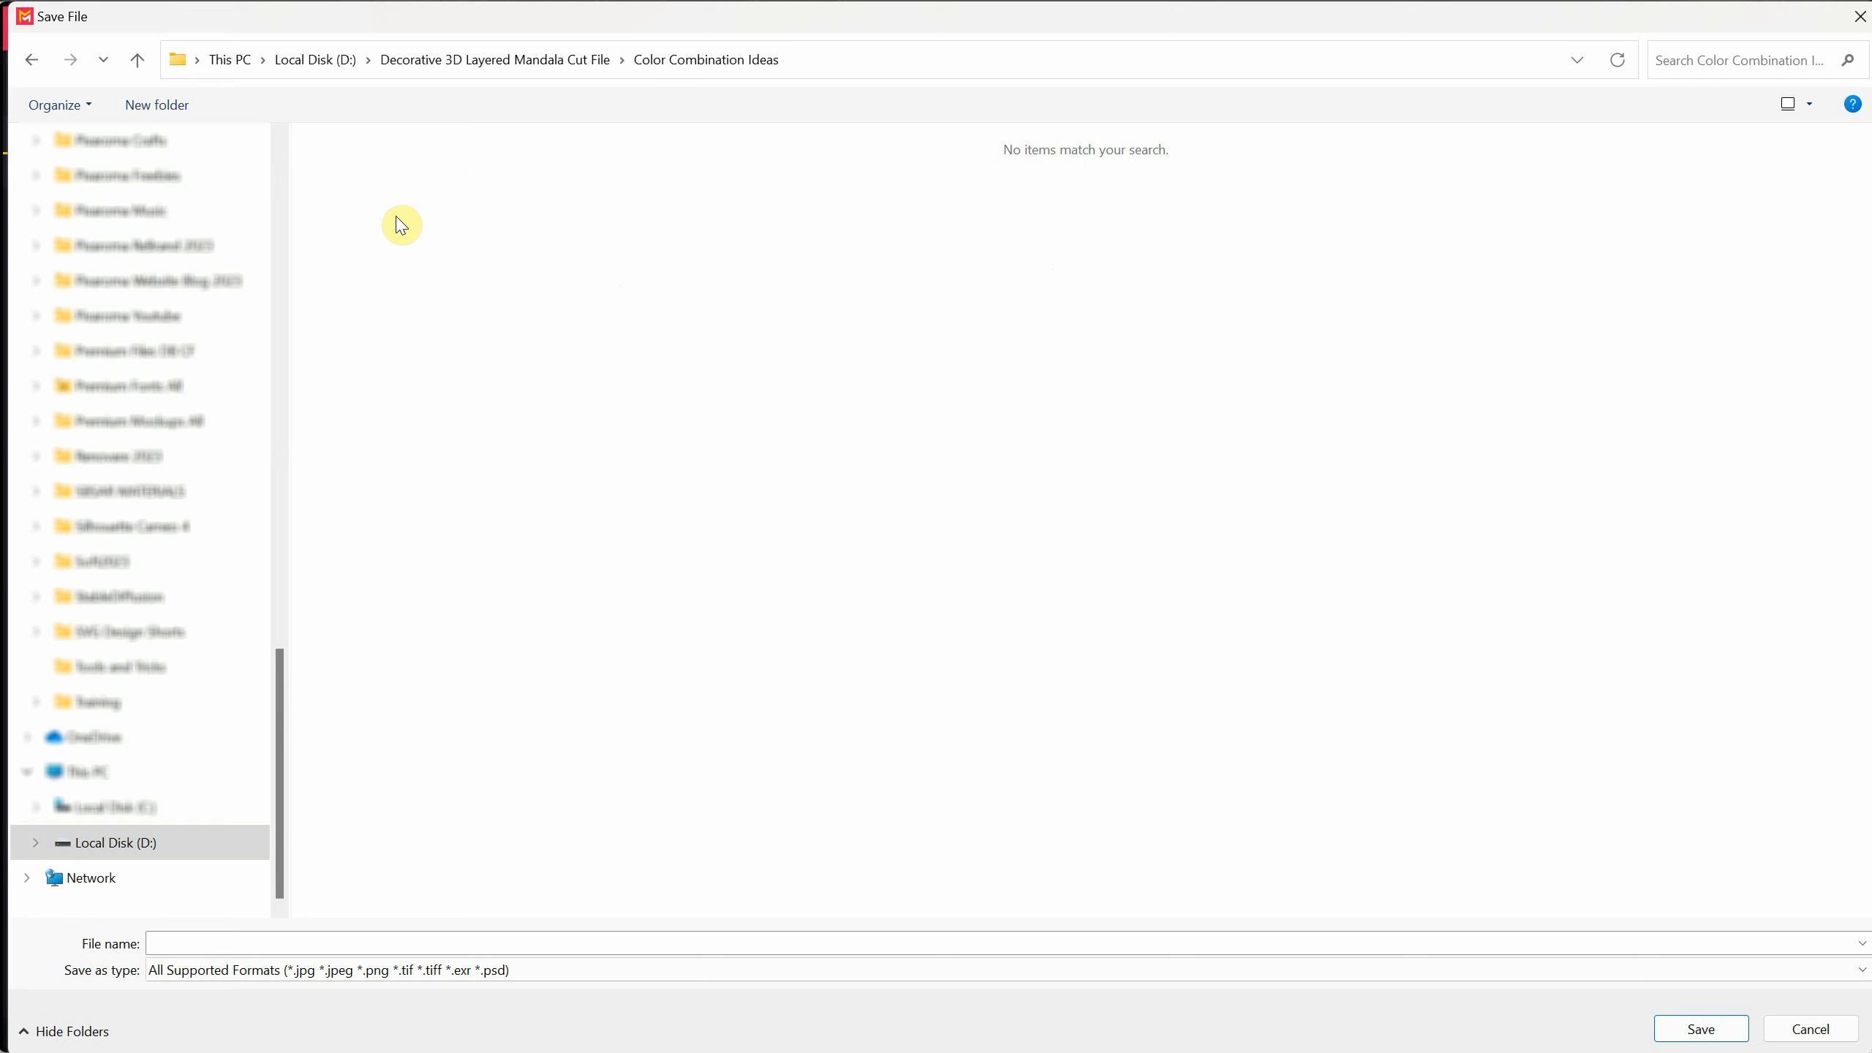
click(582, 942)
text(Mandala)
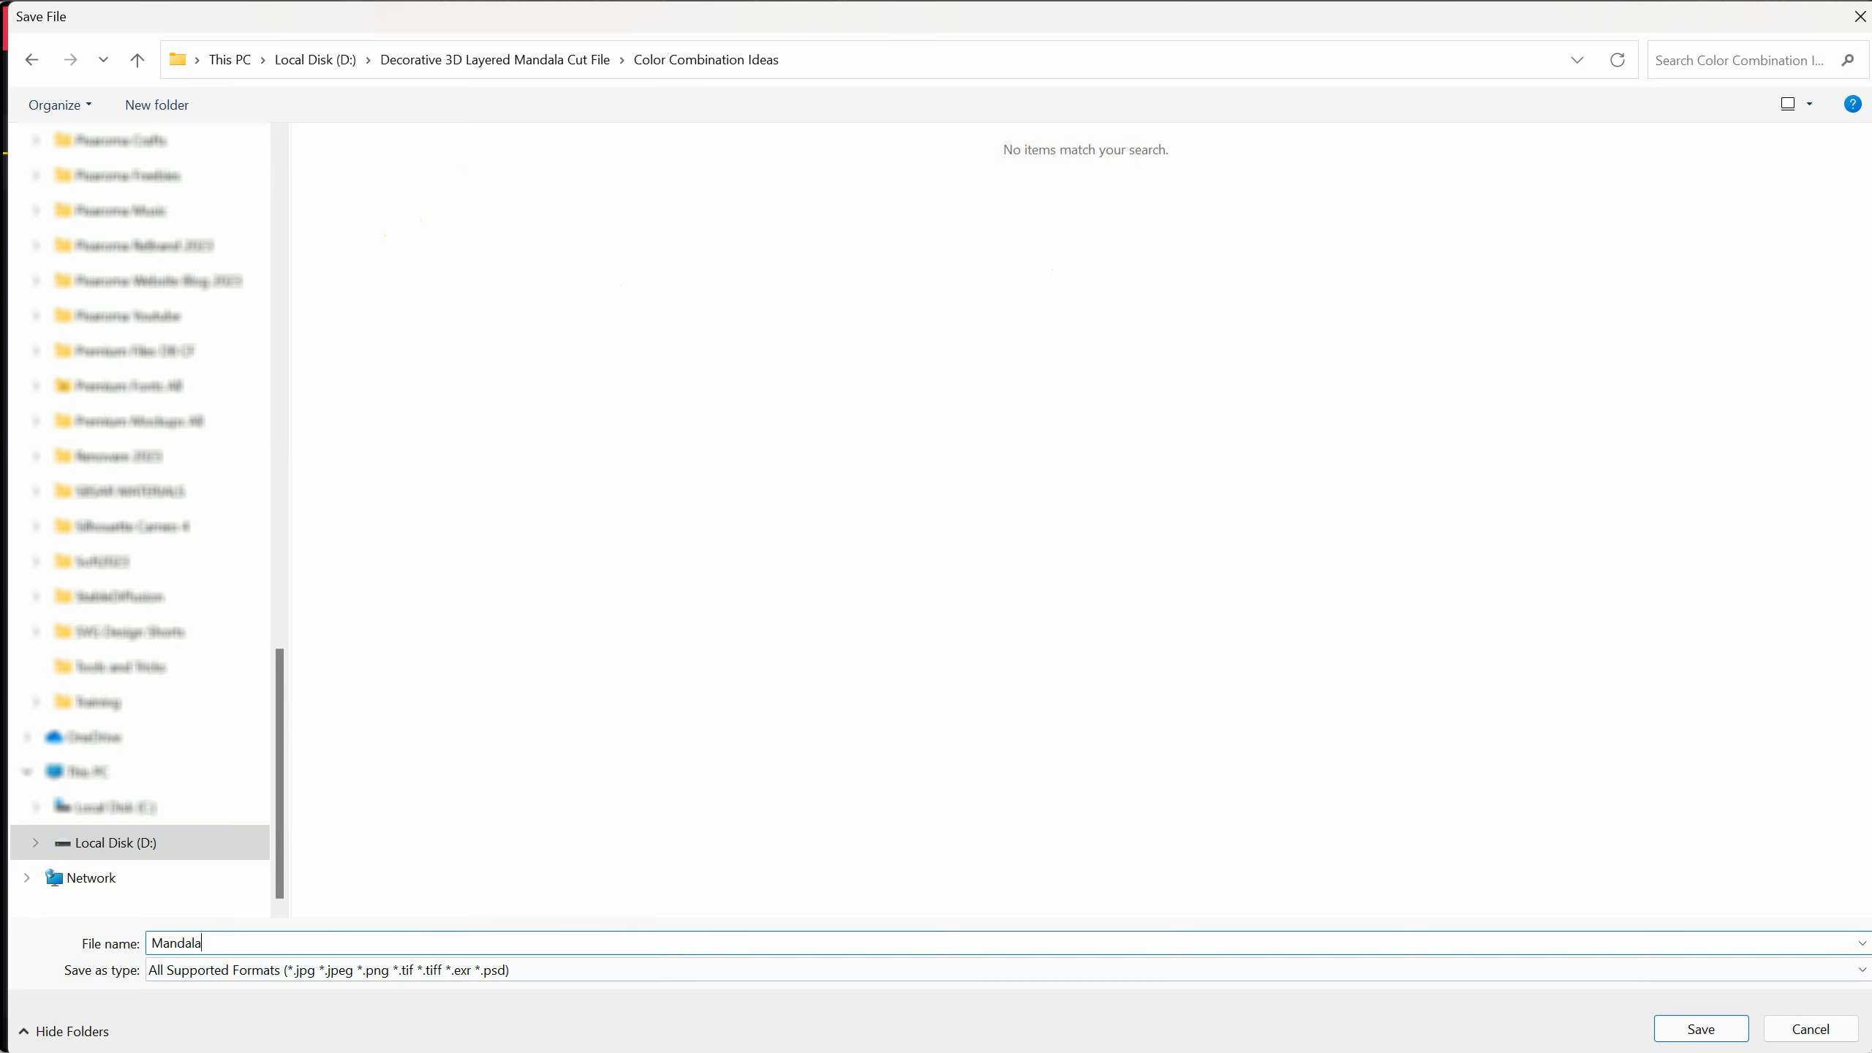
key(Return)
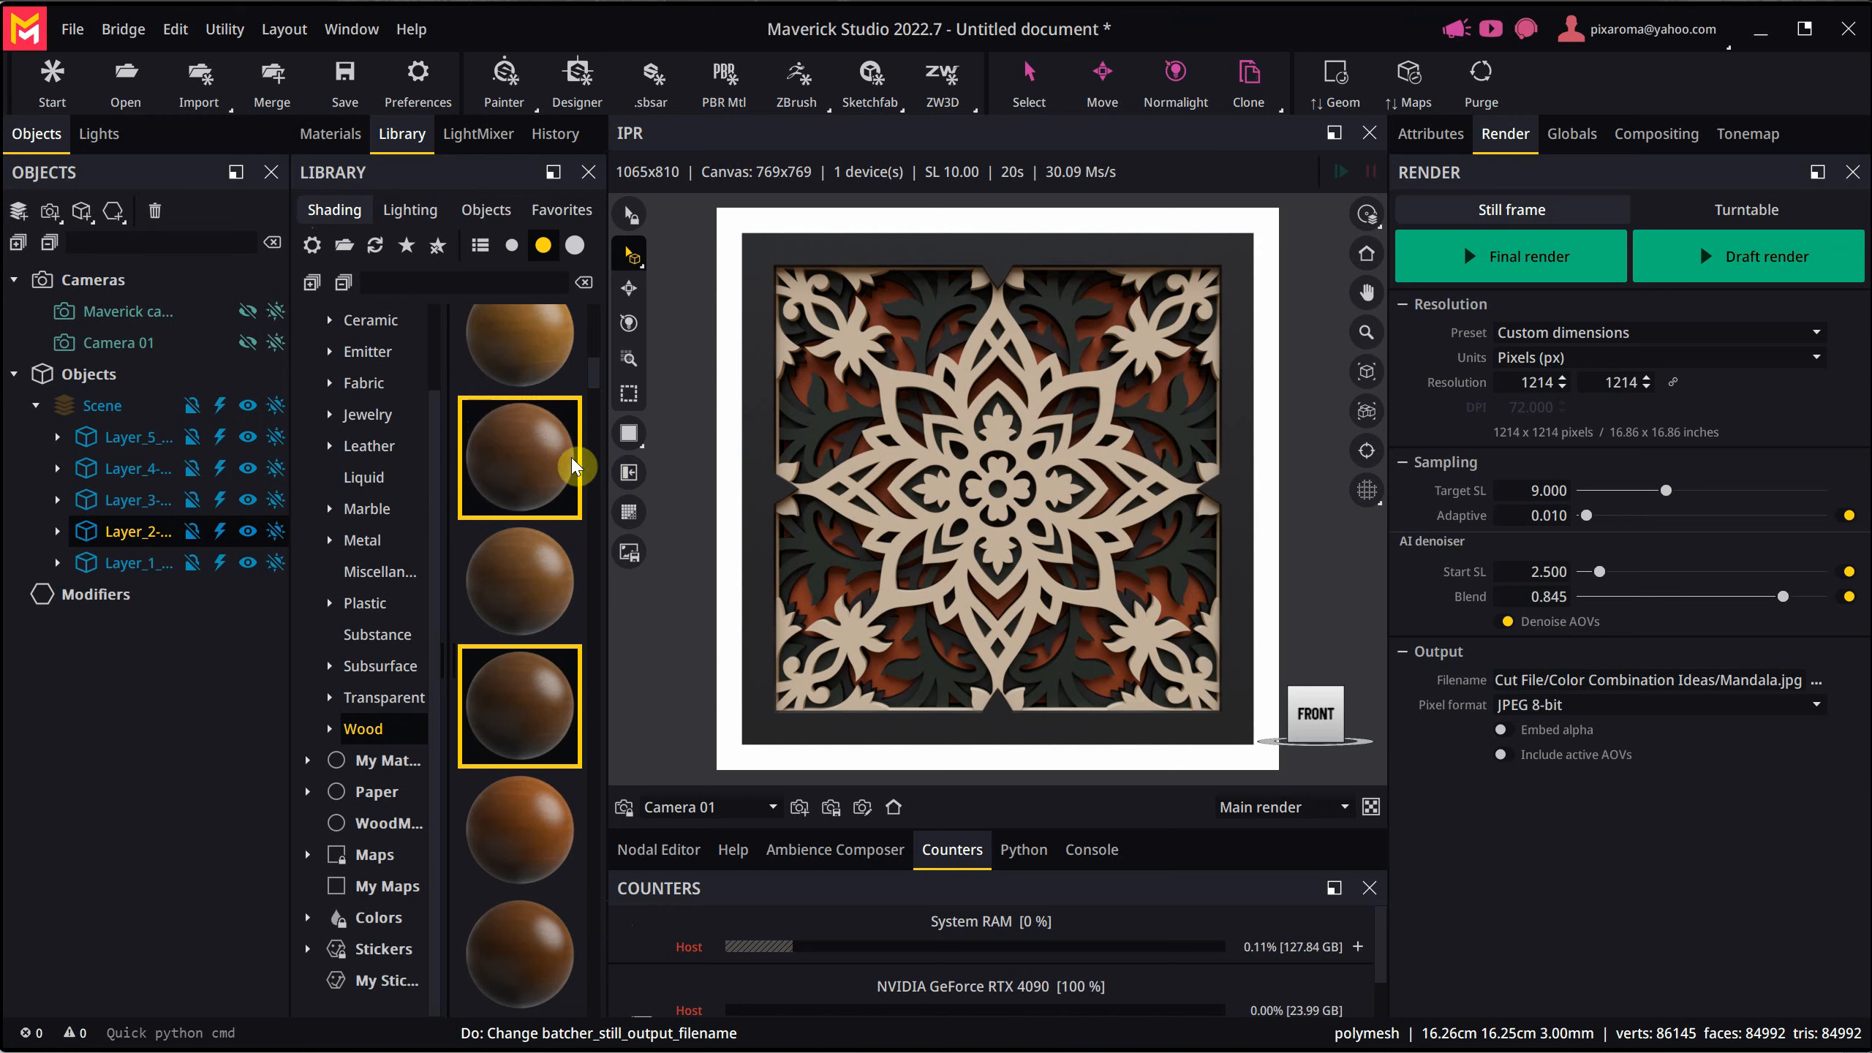
- Save the project under the new name DecoMandala1 in the Mockups folder
scroll(564, 457, up, 5)
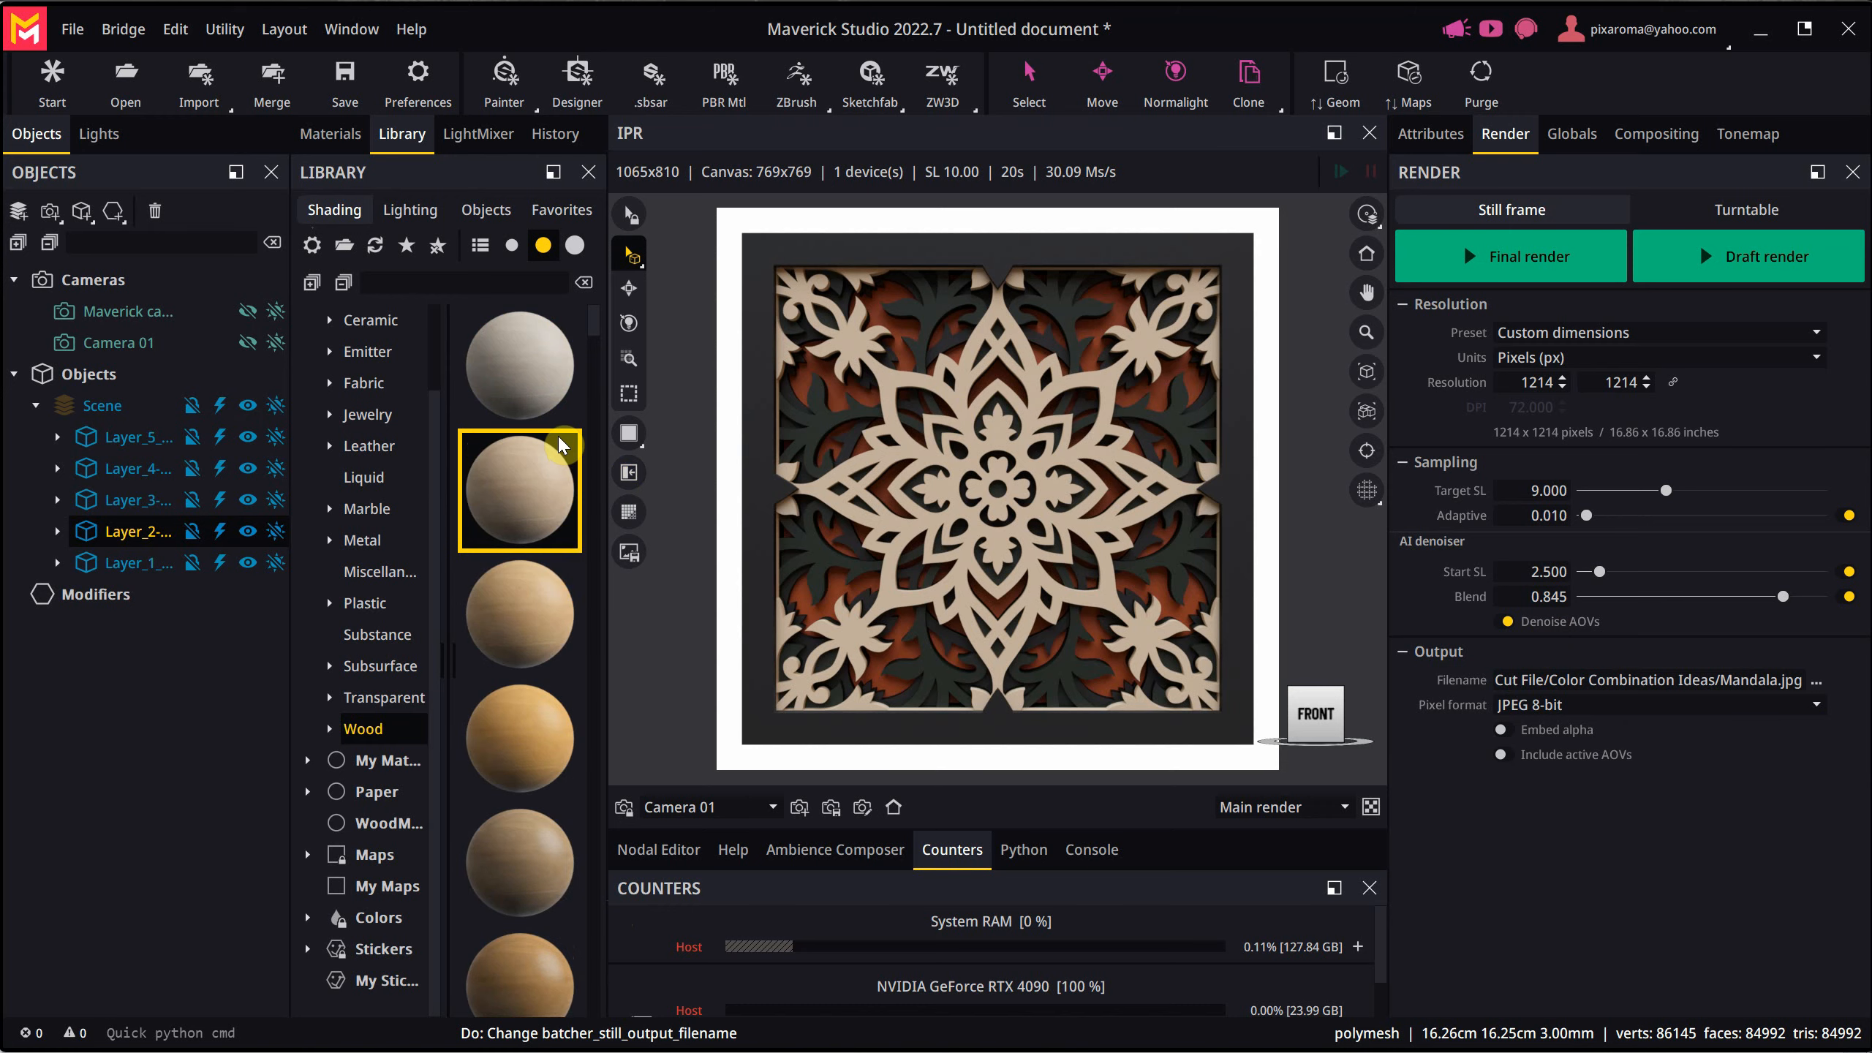
click(72, 29)
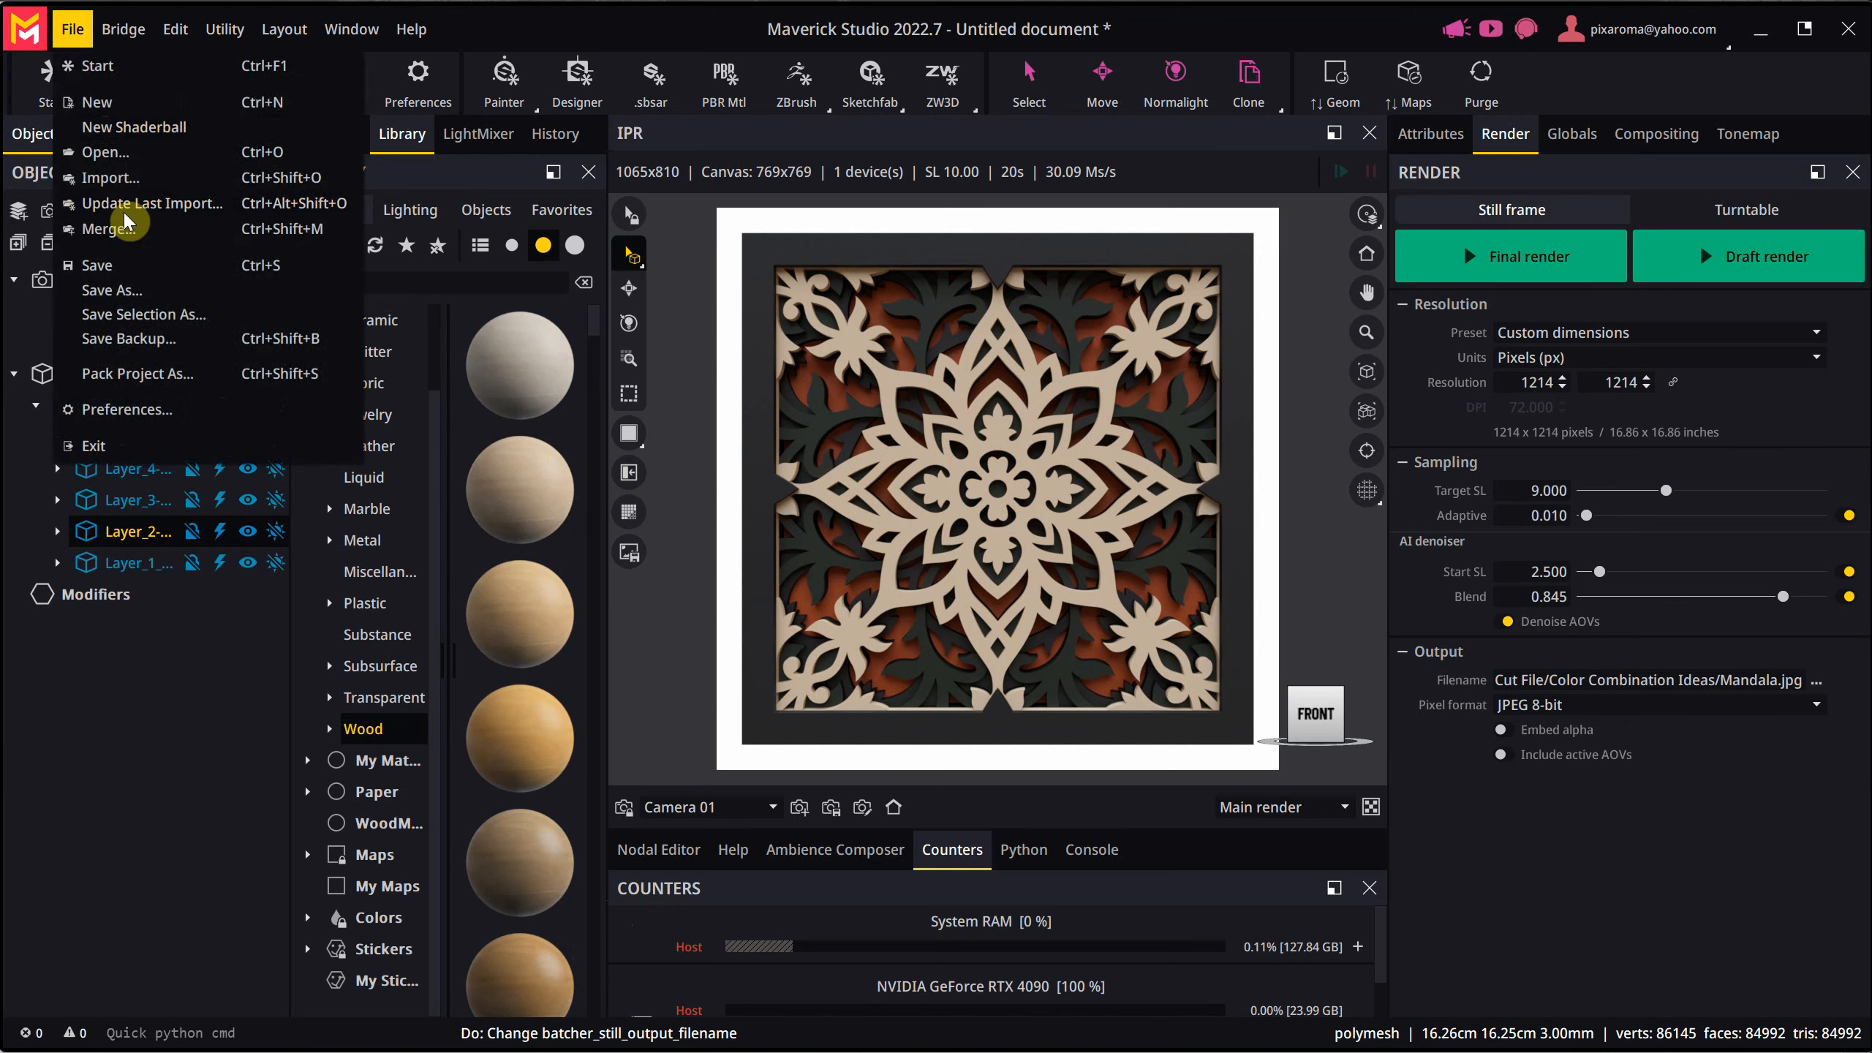
click(112, 289)
click(618, 944)
text(D)
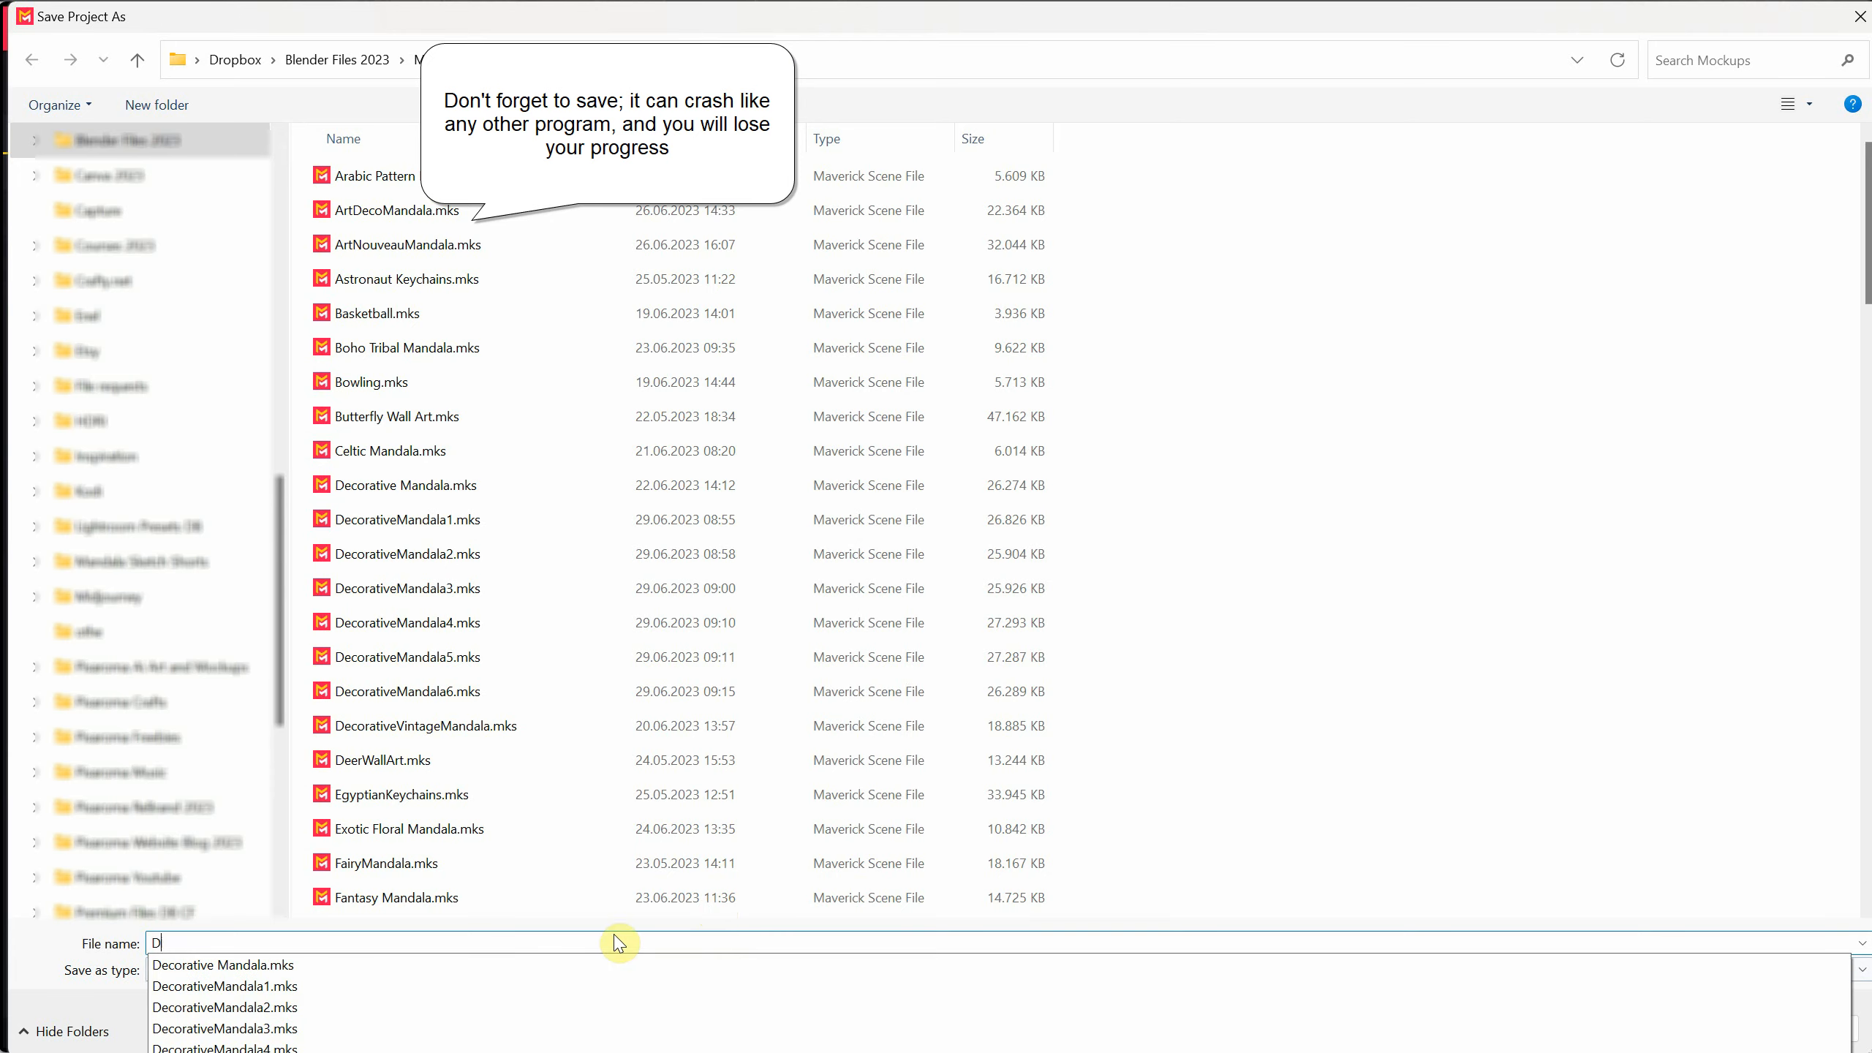
text(ecoManda)
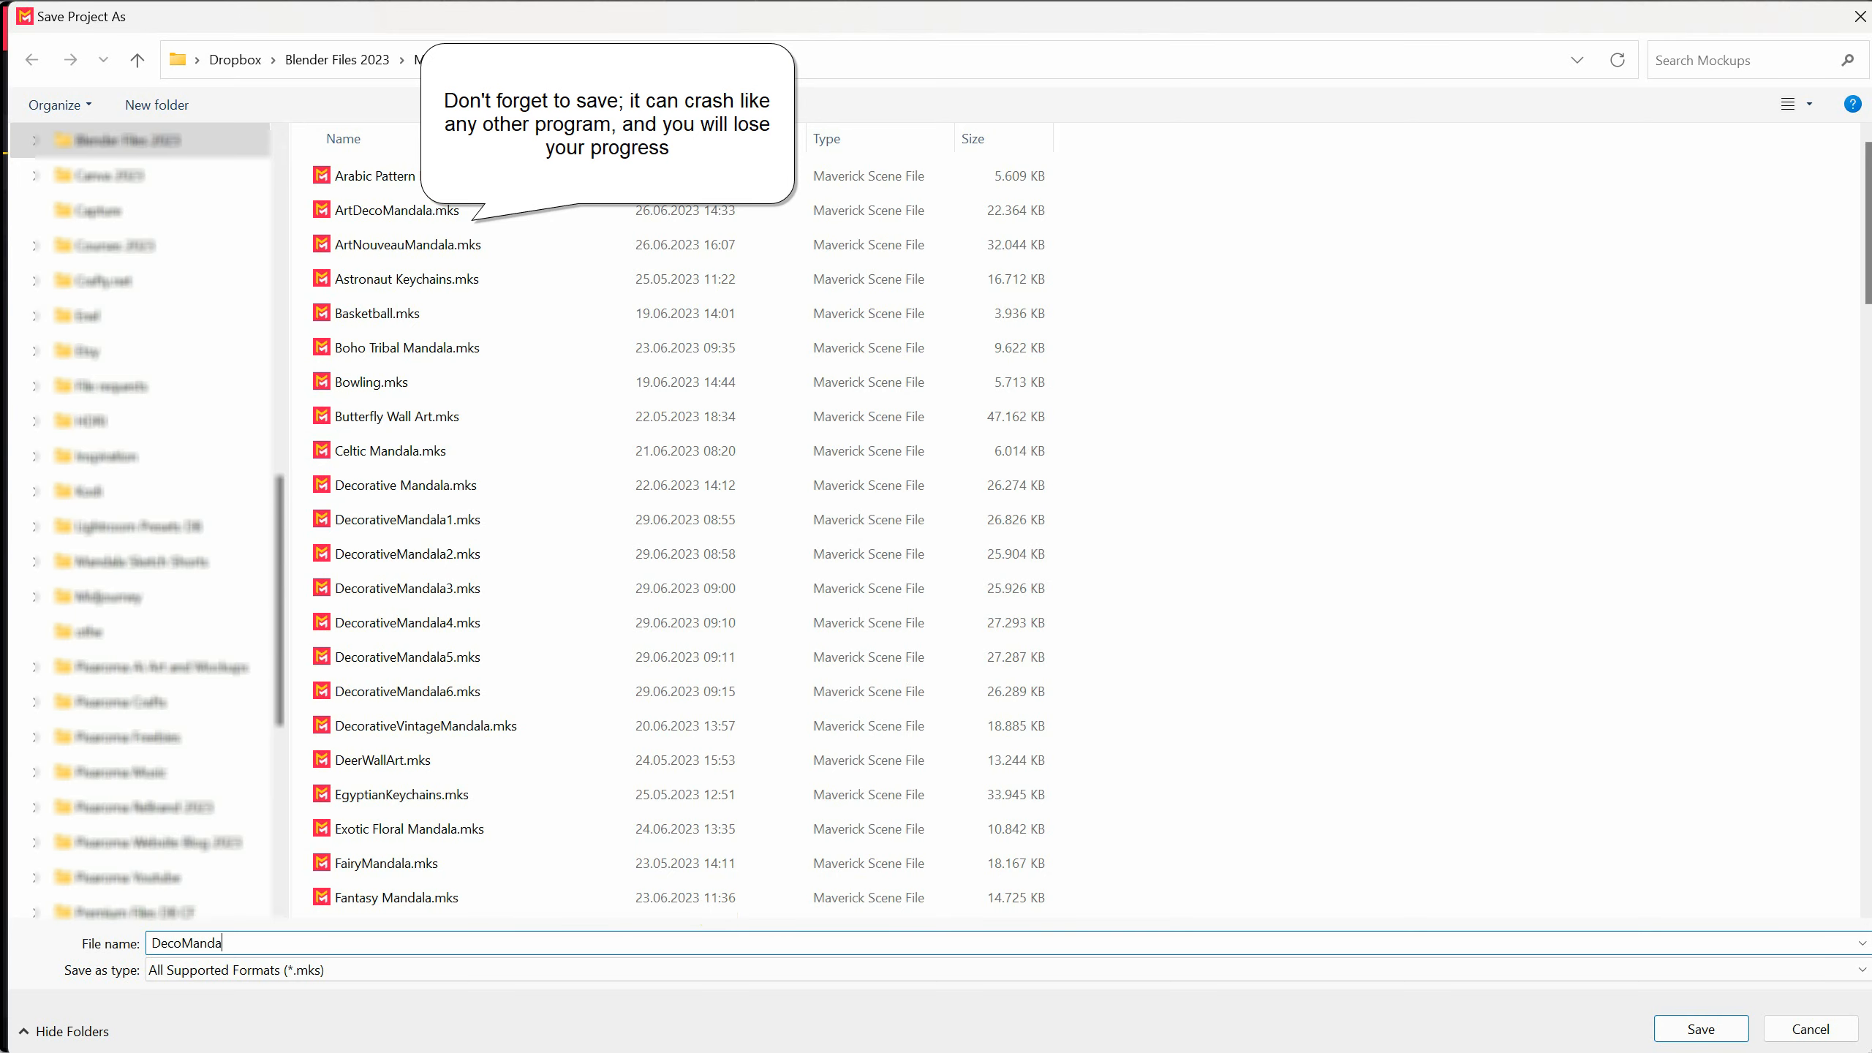
text(la1)
key(Return)
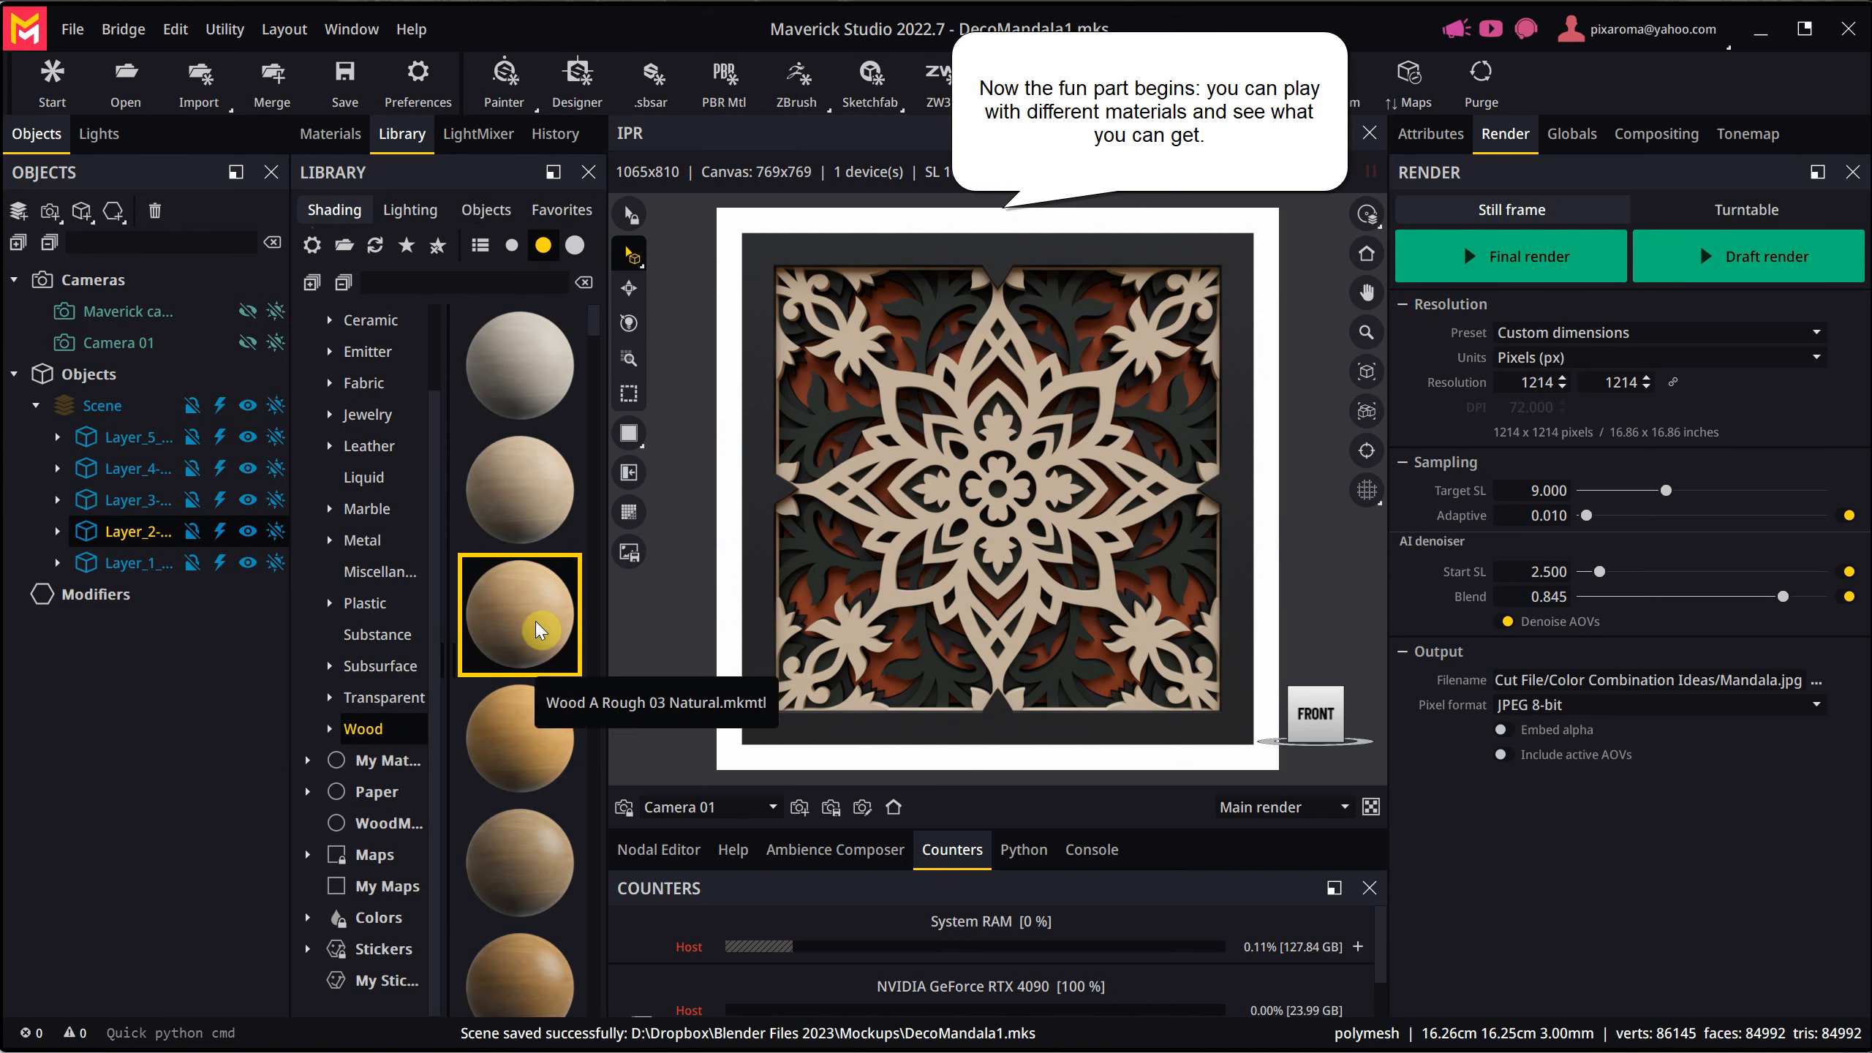
- Apply the Wood A Rough 03 Natural library material to the whole Scene group, resolving the name conflict with Rename
drag(554, 652, 100, 410)
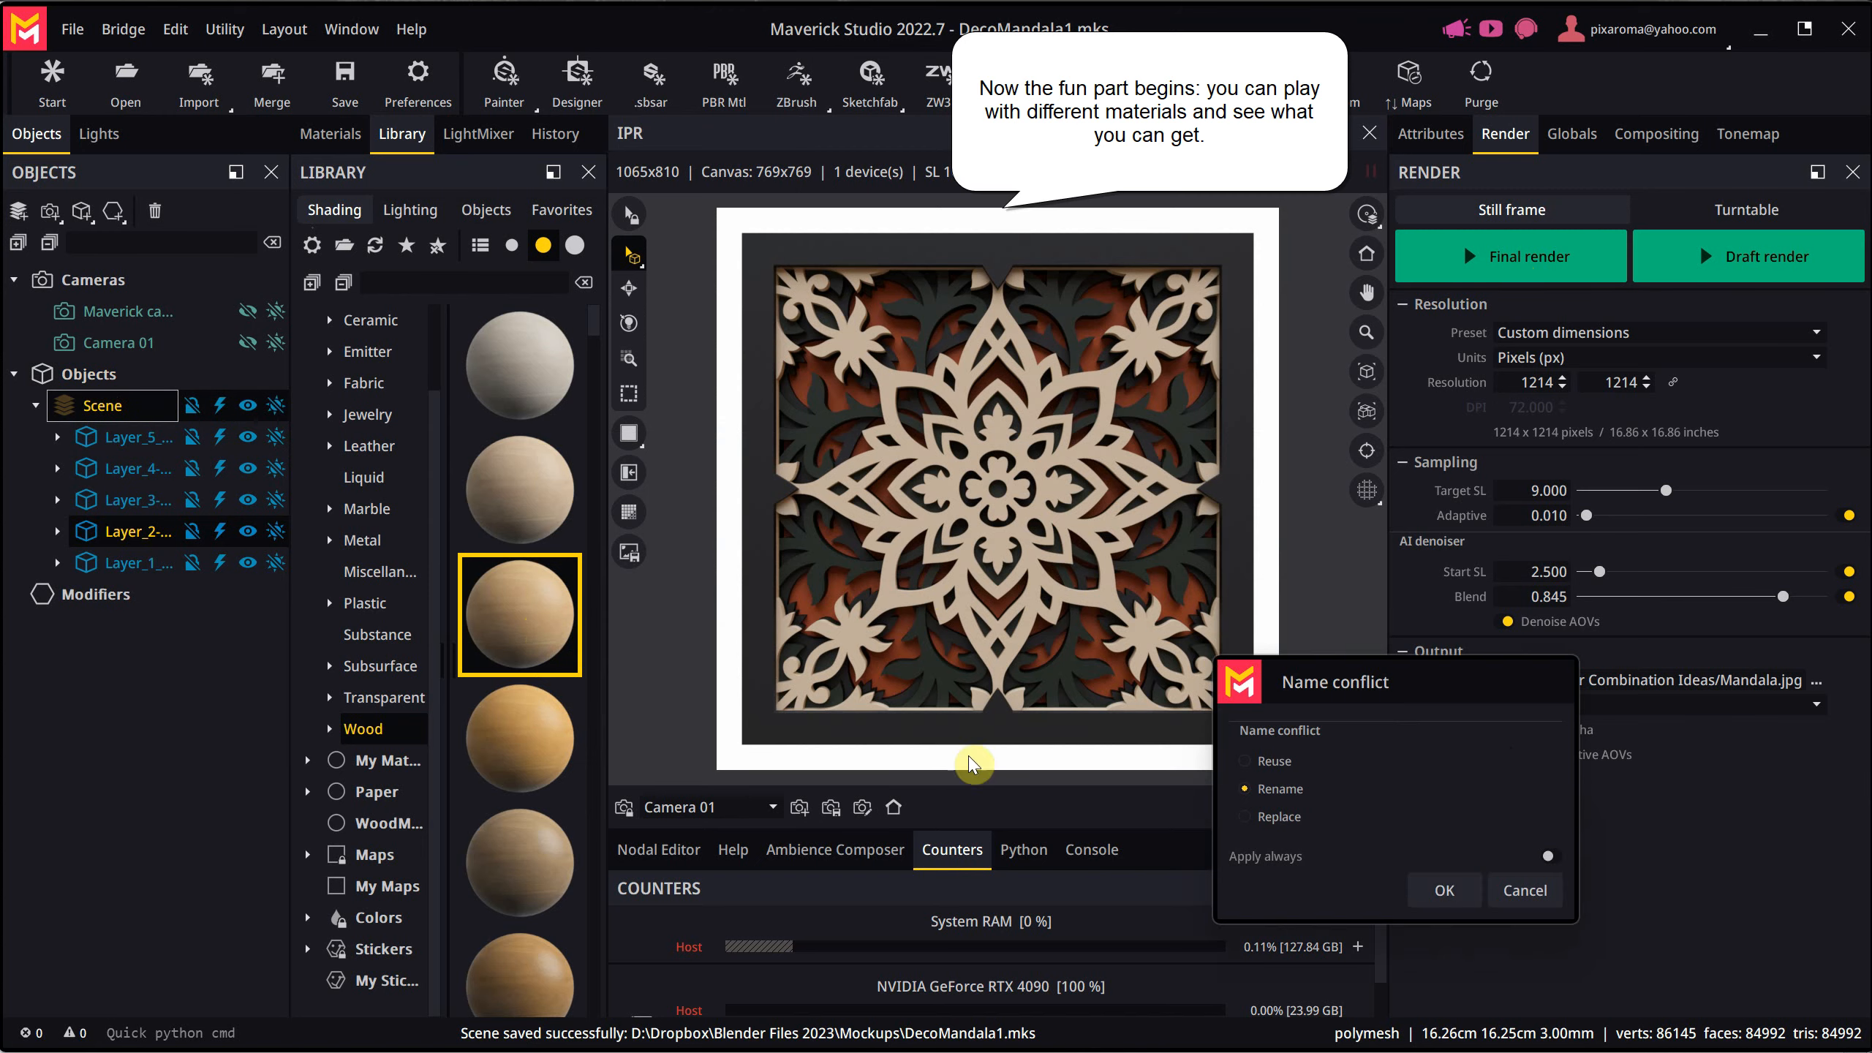
click(1429, 891)
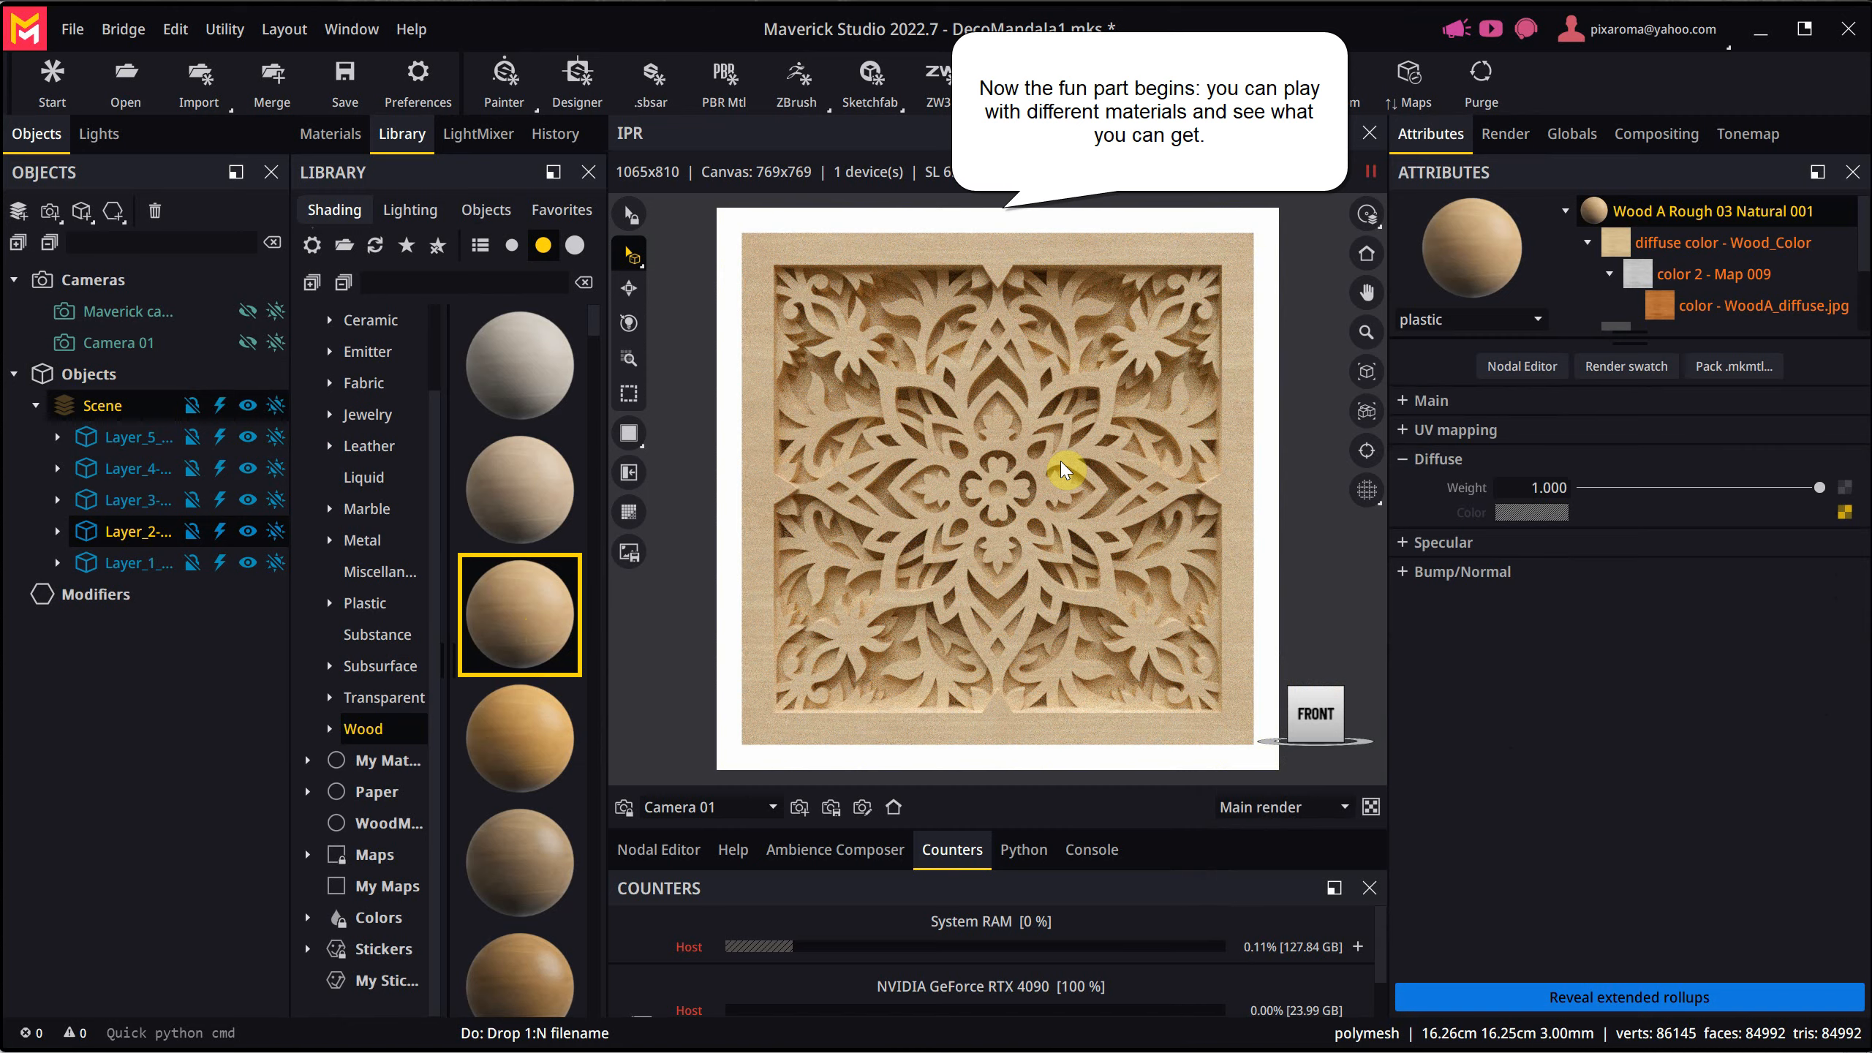
- Inspect the mandala's edges up close from an angle and add round edges to the wood material's bump settings
scroll(1027, 450, up, 3)
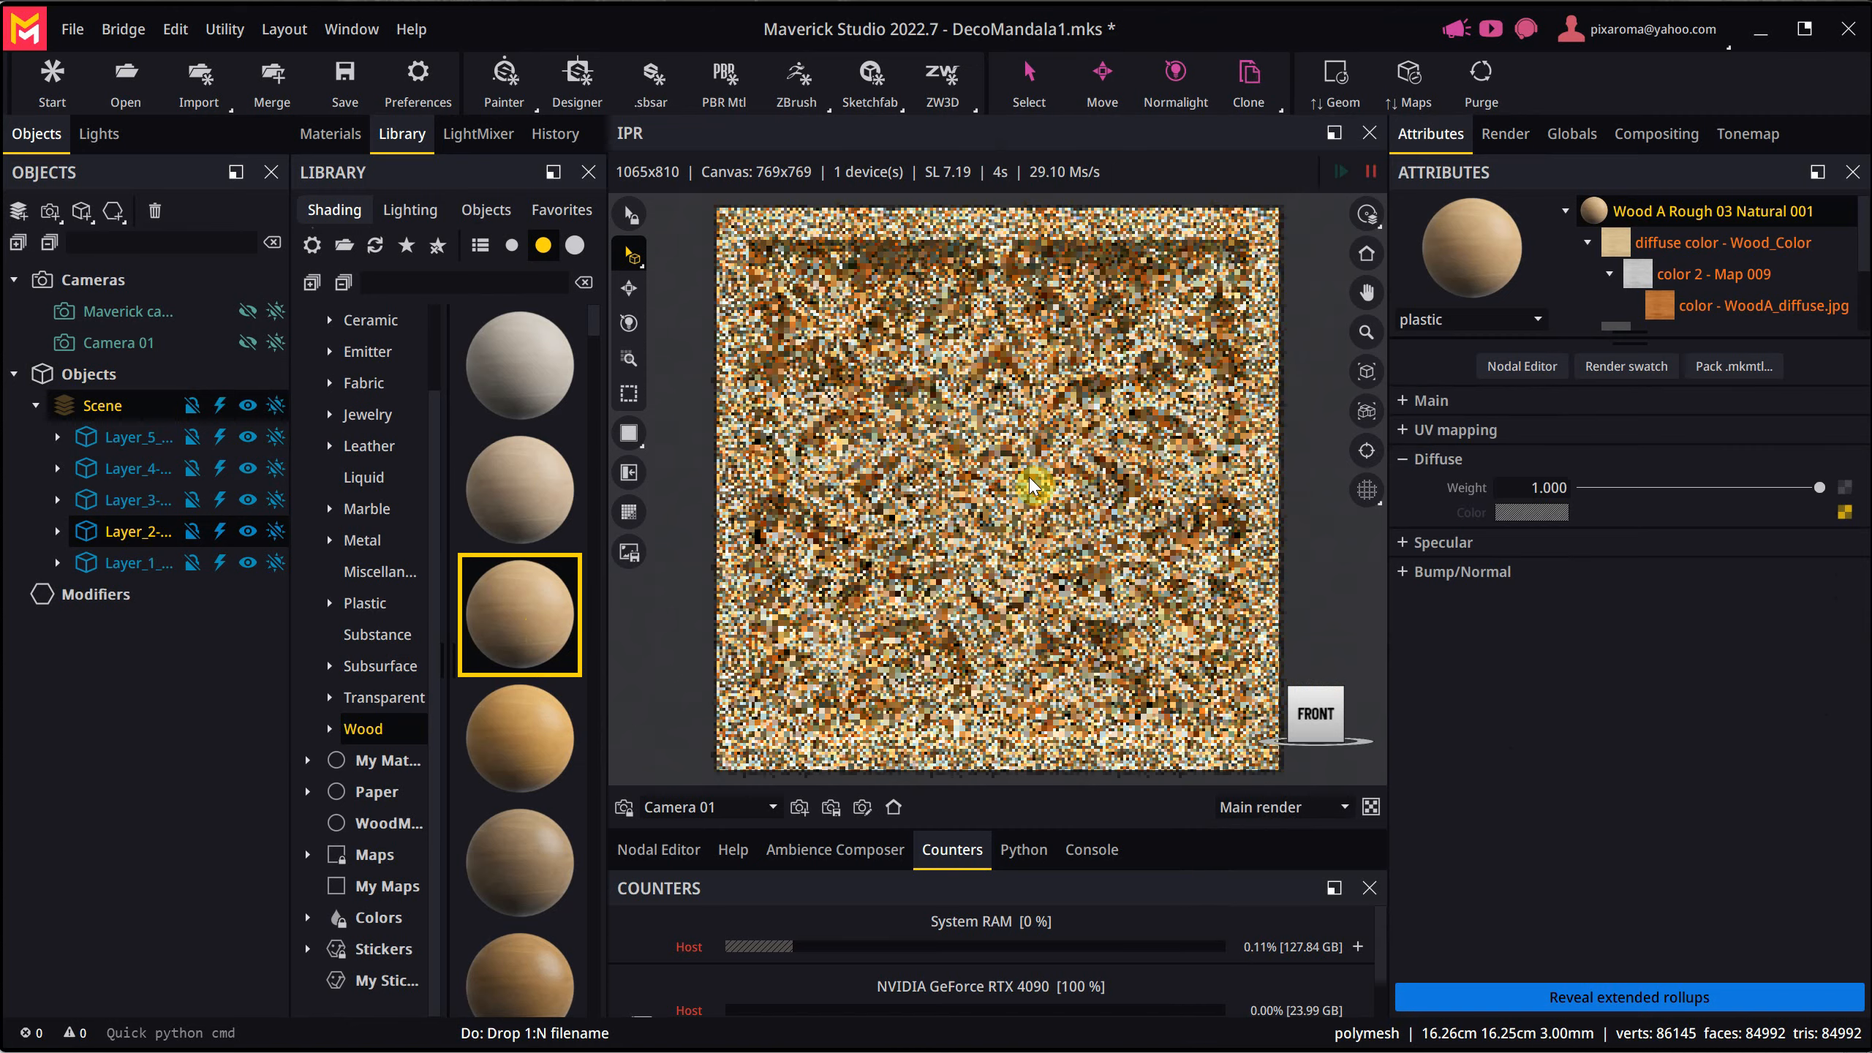
alt+drag(1032, 621, 968, 556)
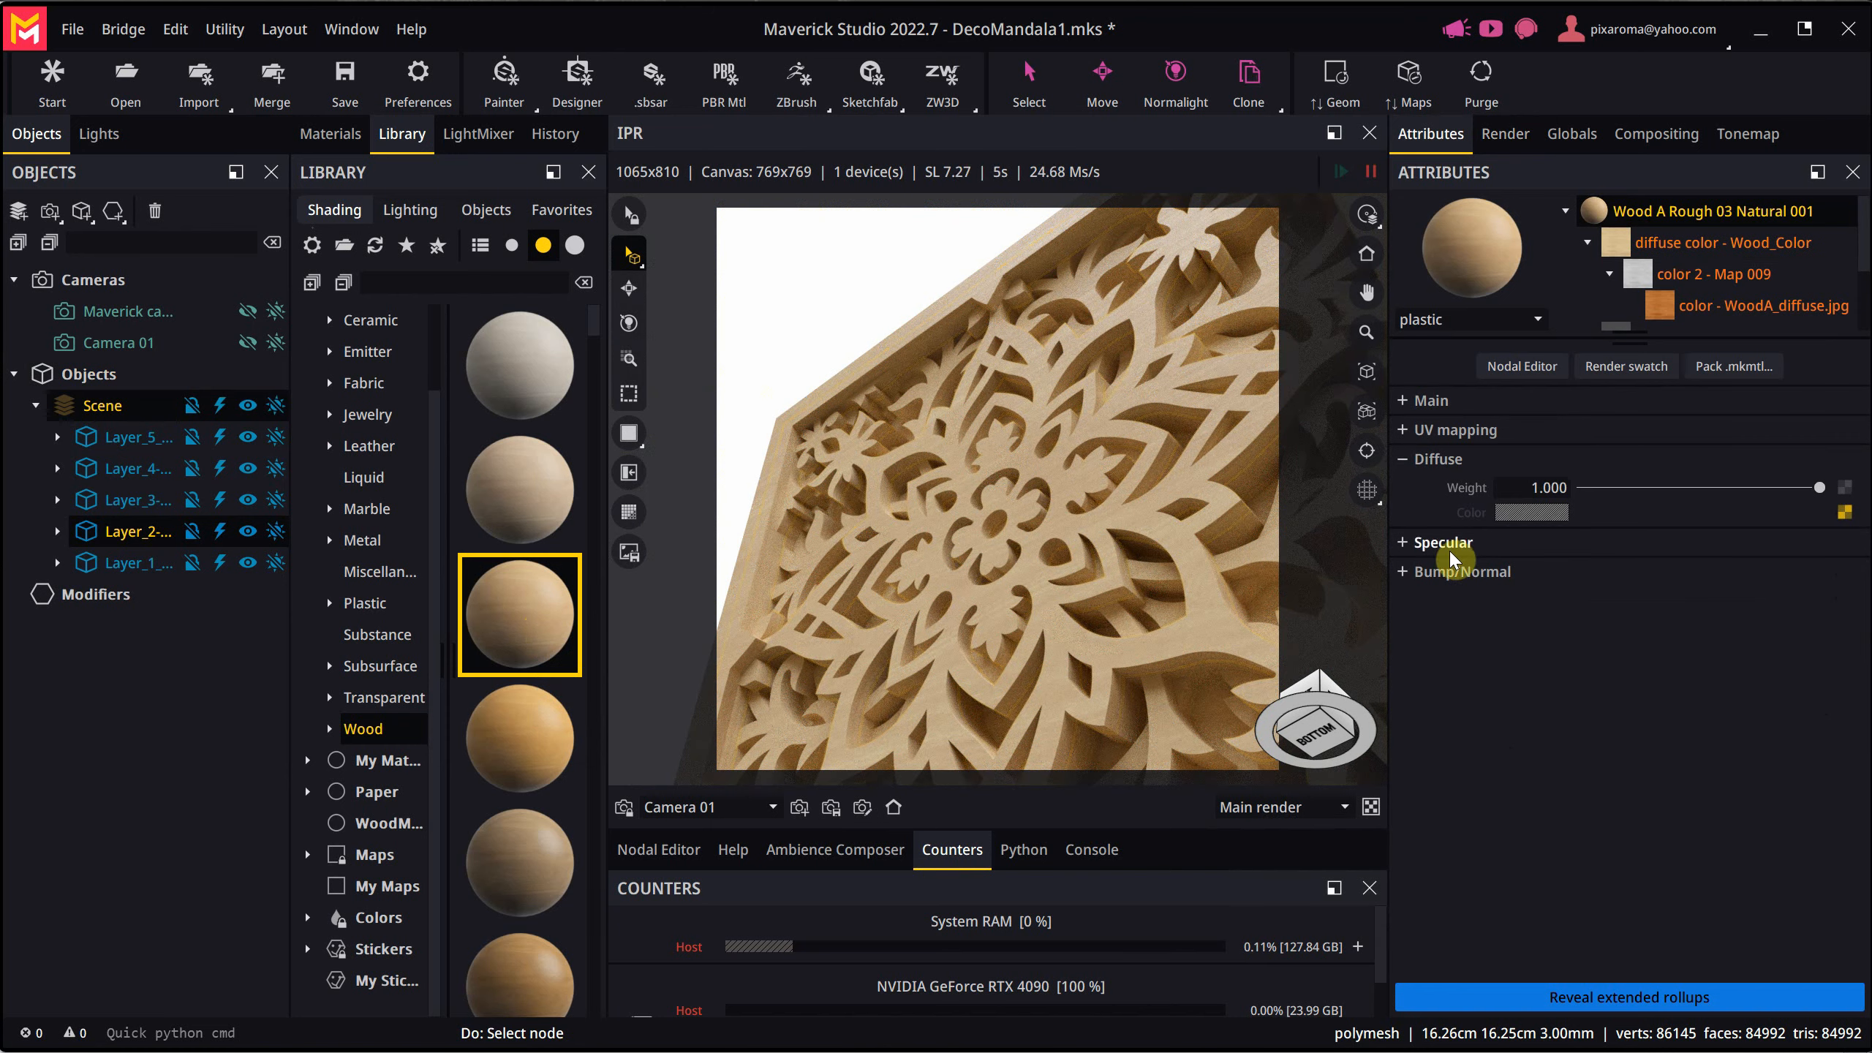
click(1463, 574)
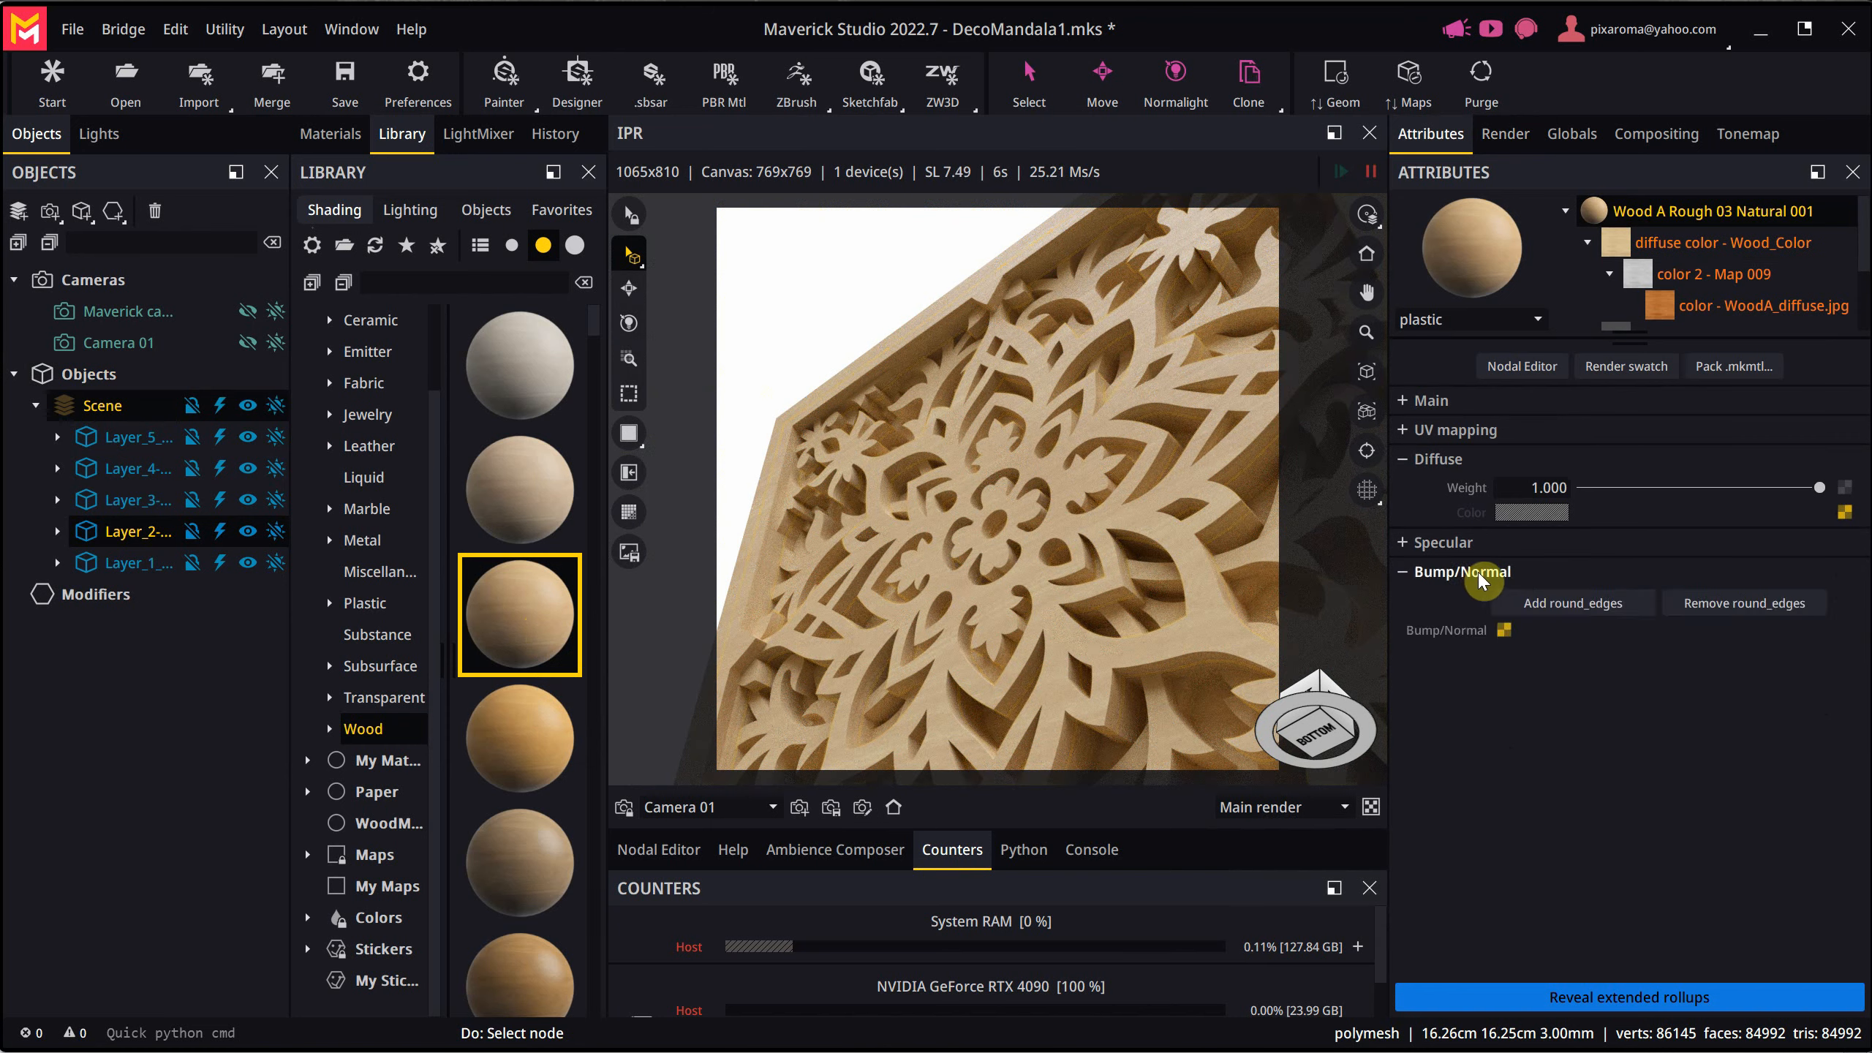
click(1574, 605)
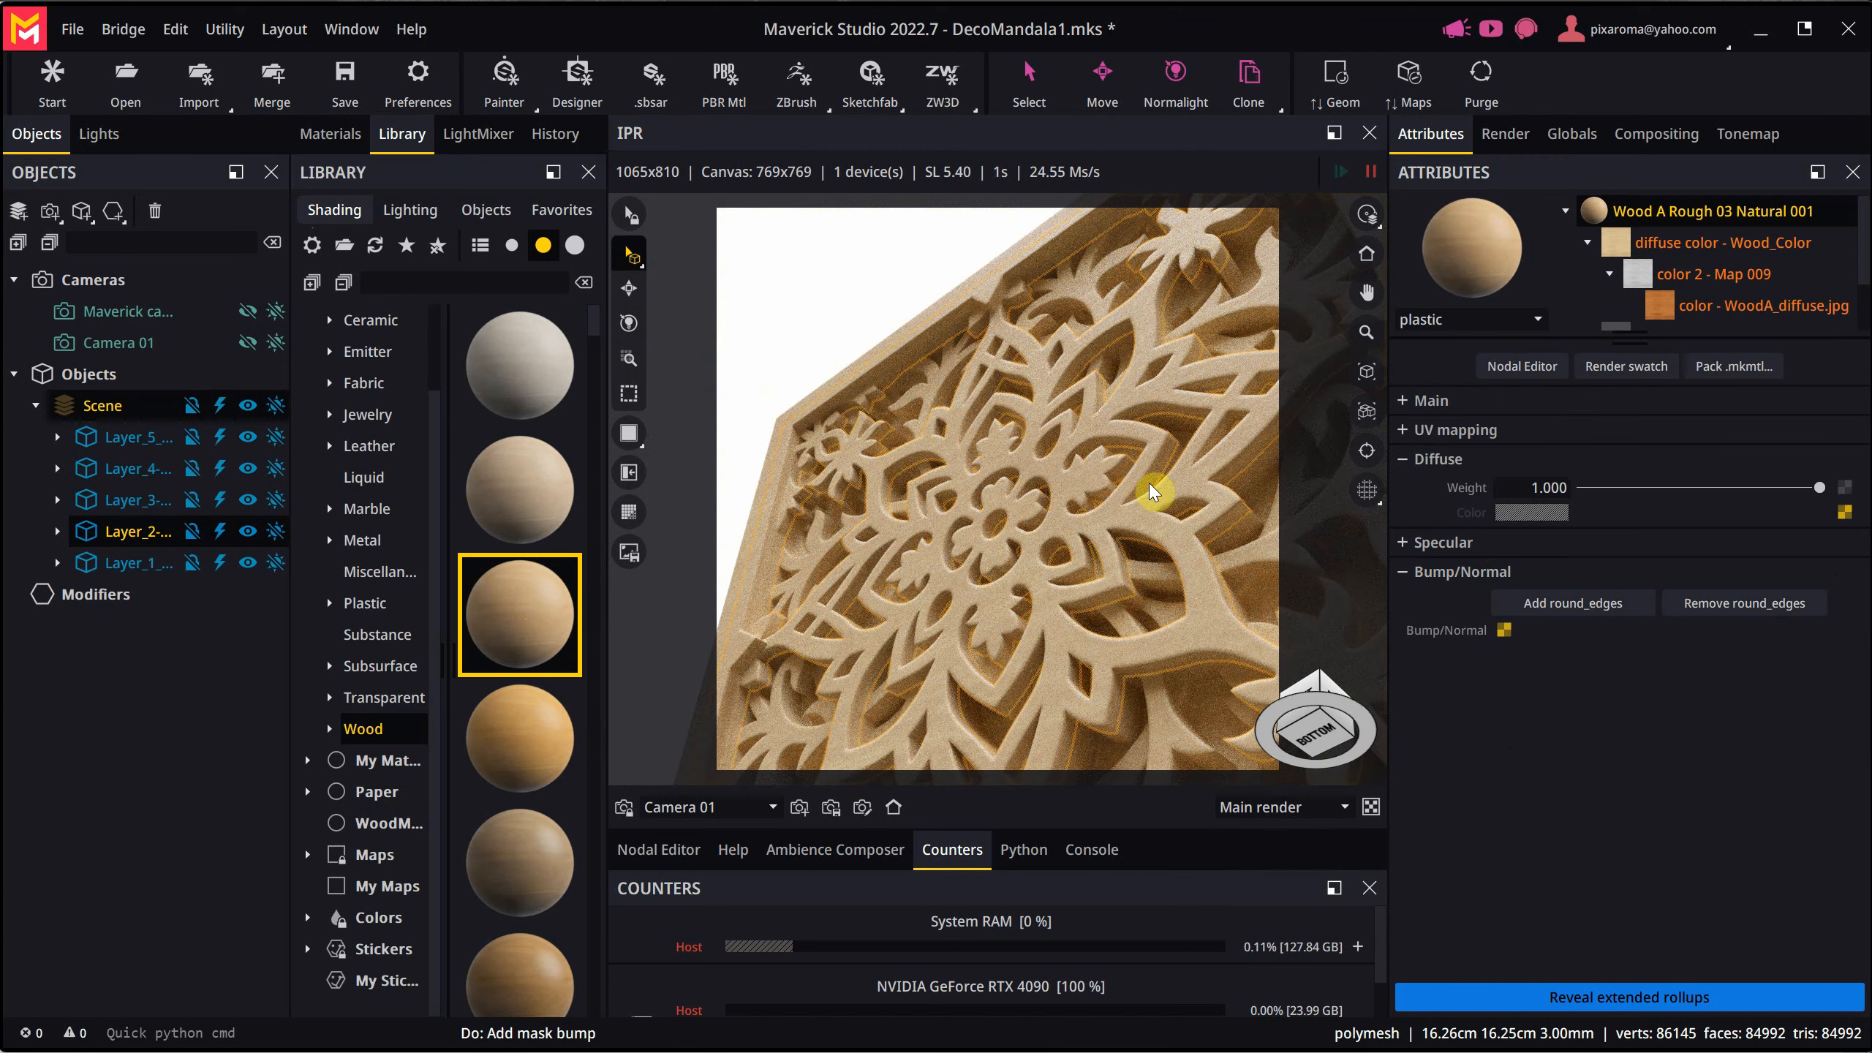
- Set the radius of the wood material's Round Edges map to 0.2 mm
scroll(1673, 284, down, 2)
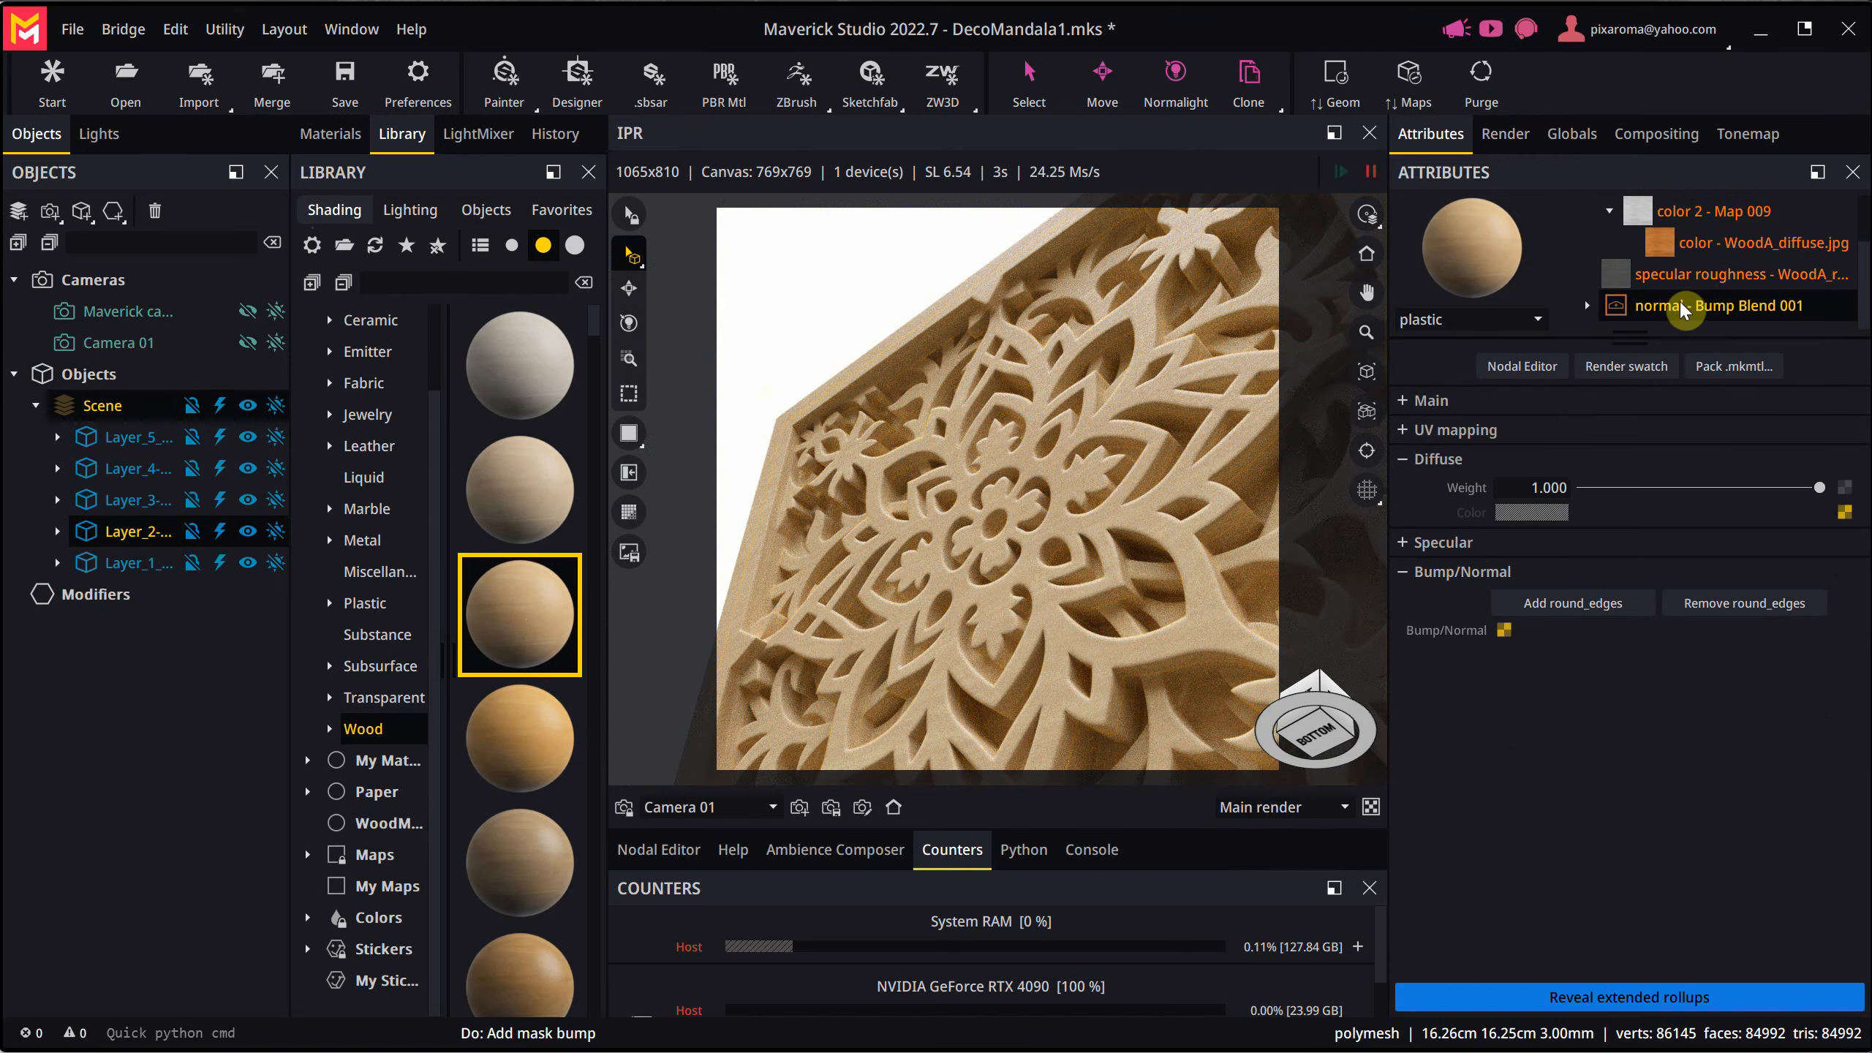
click(1679, 300)
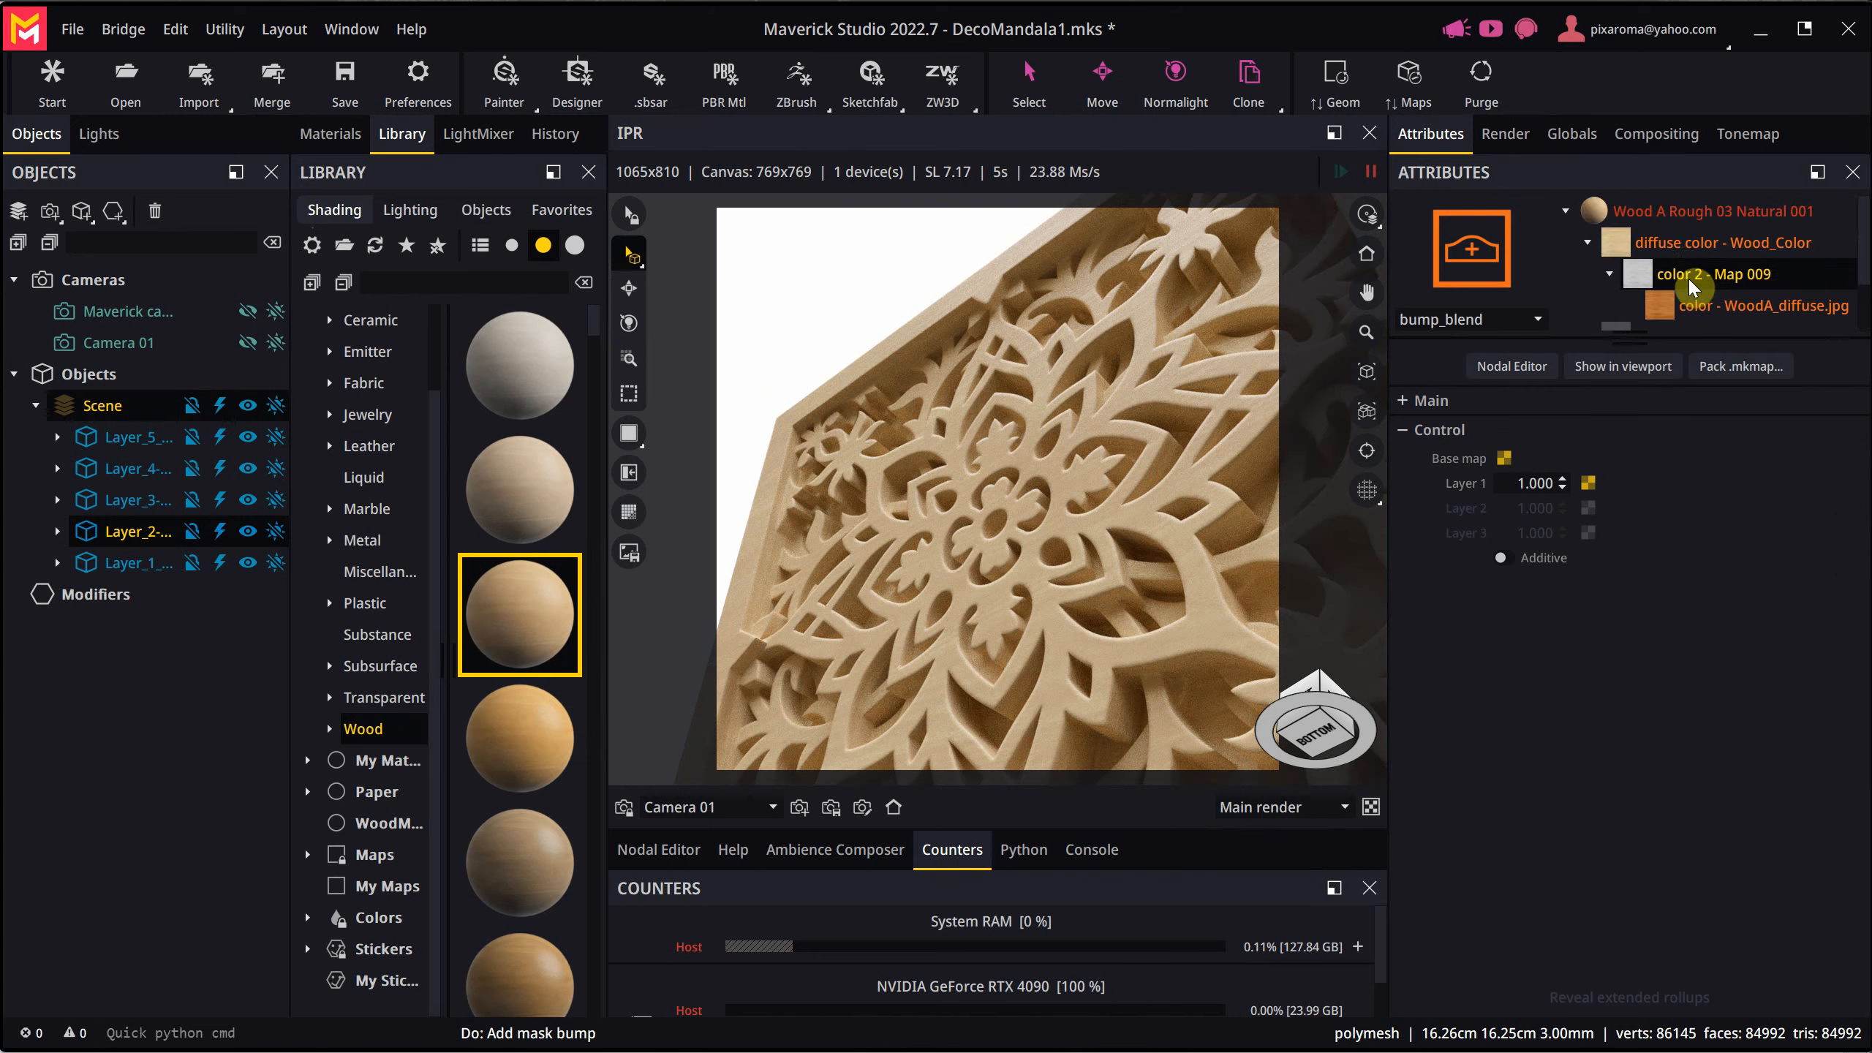
click(1588, 305)
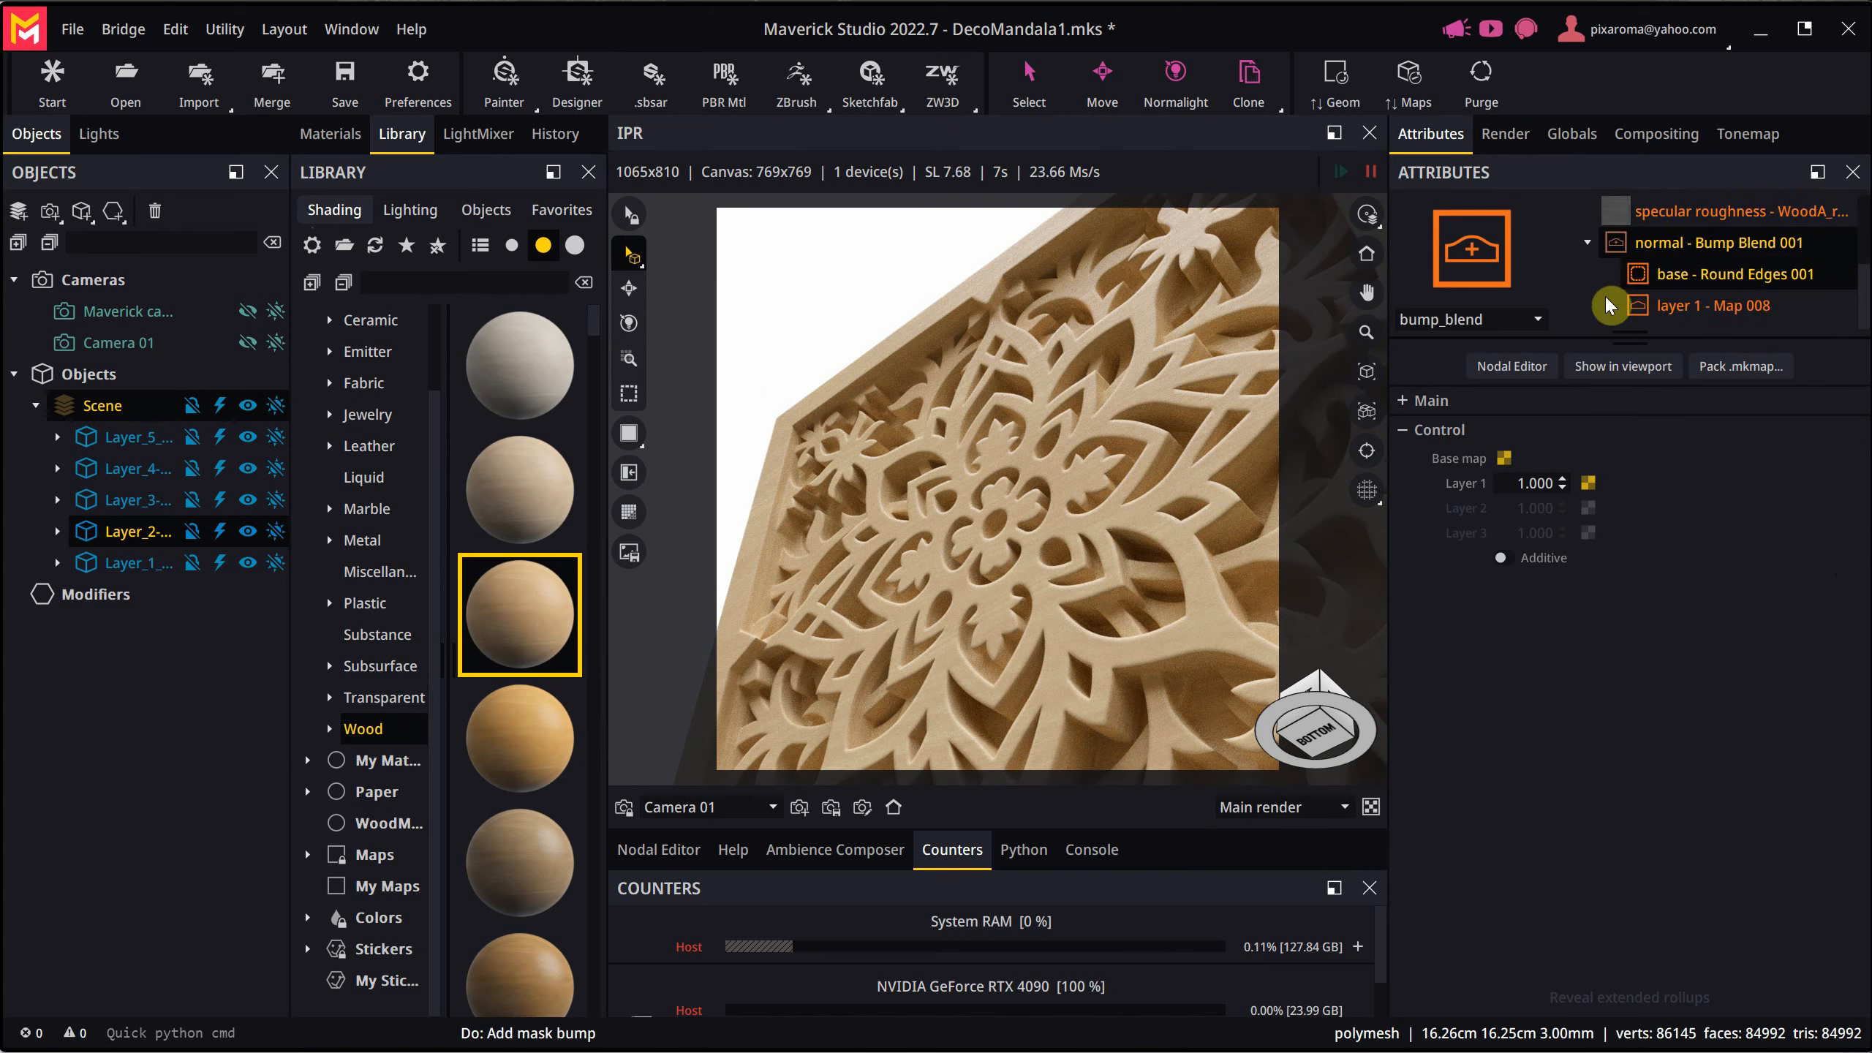
click(1696, 280)
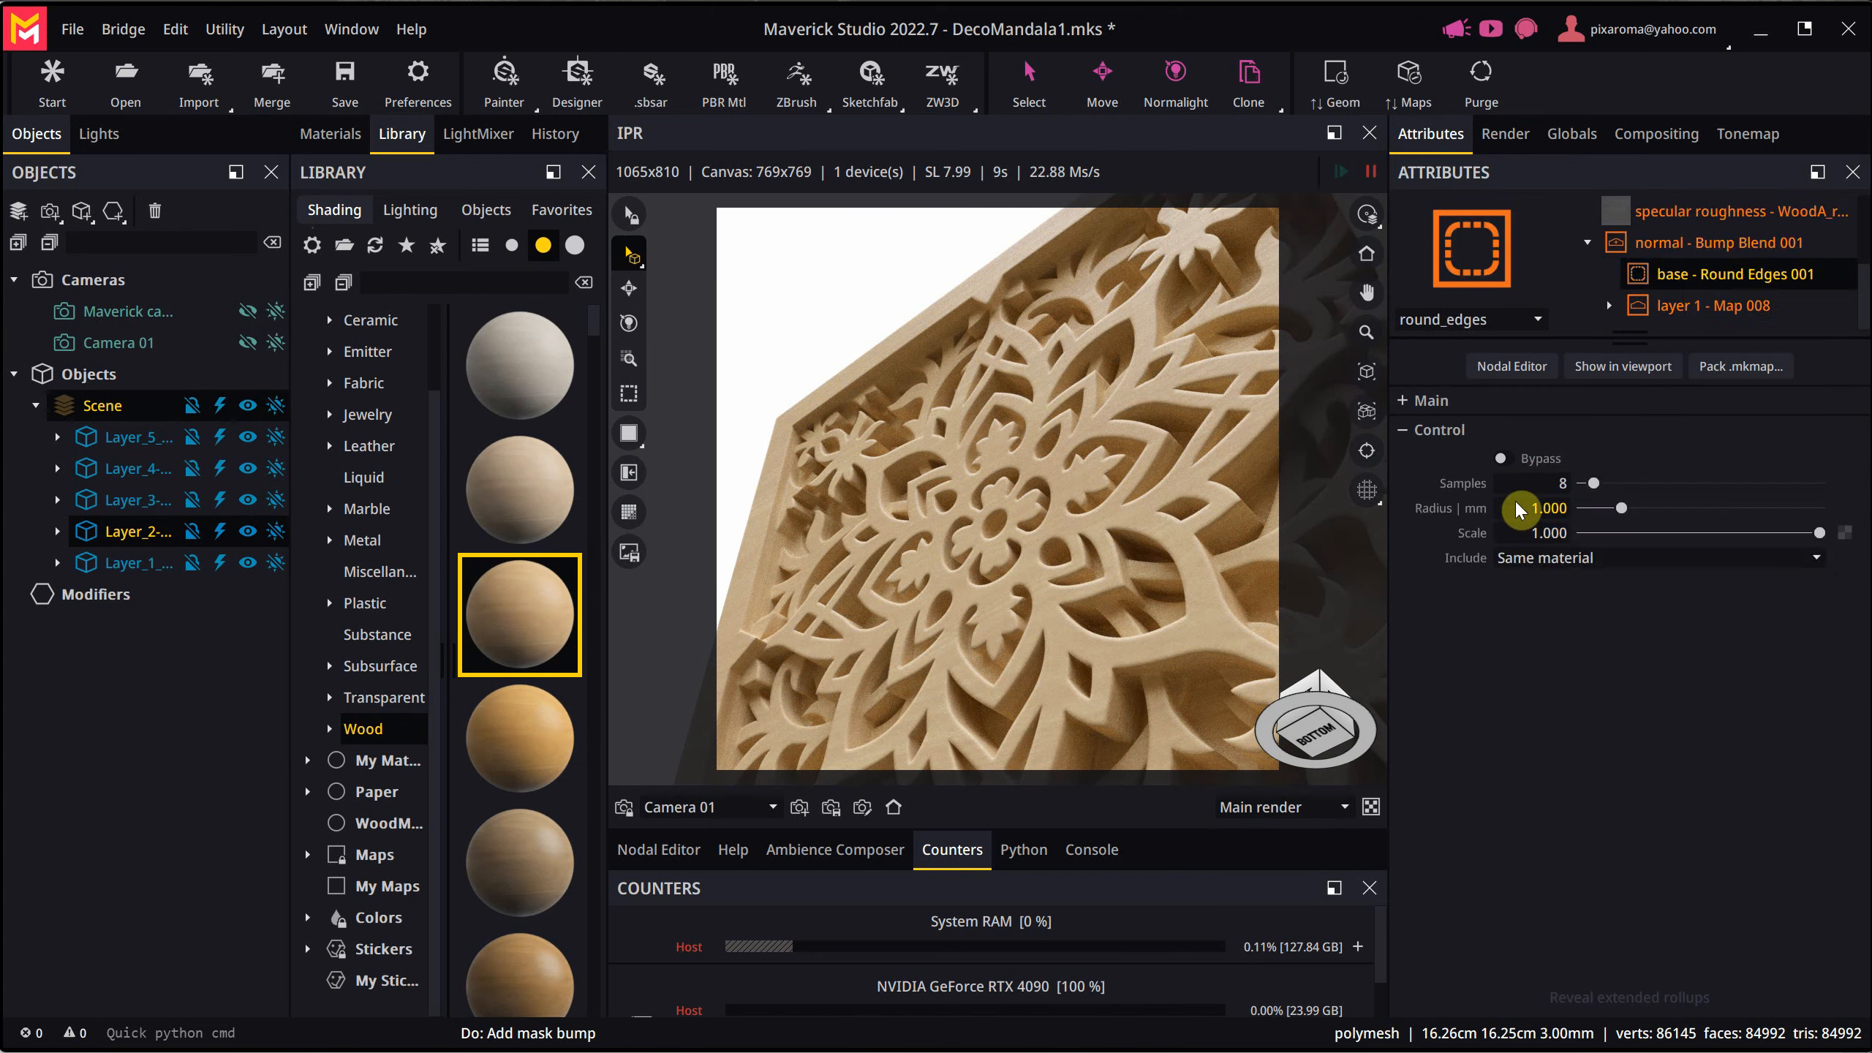
text(0.2)
key(Tab)
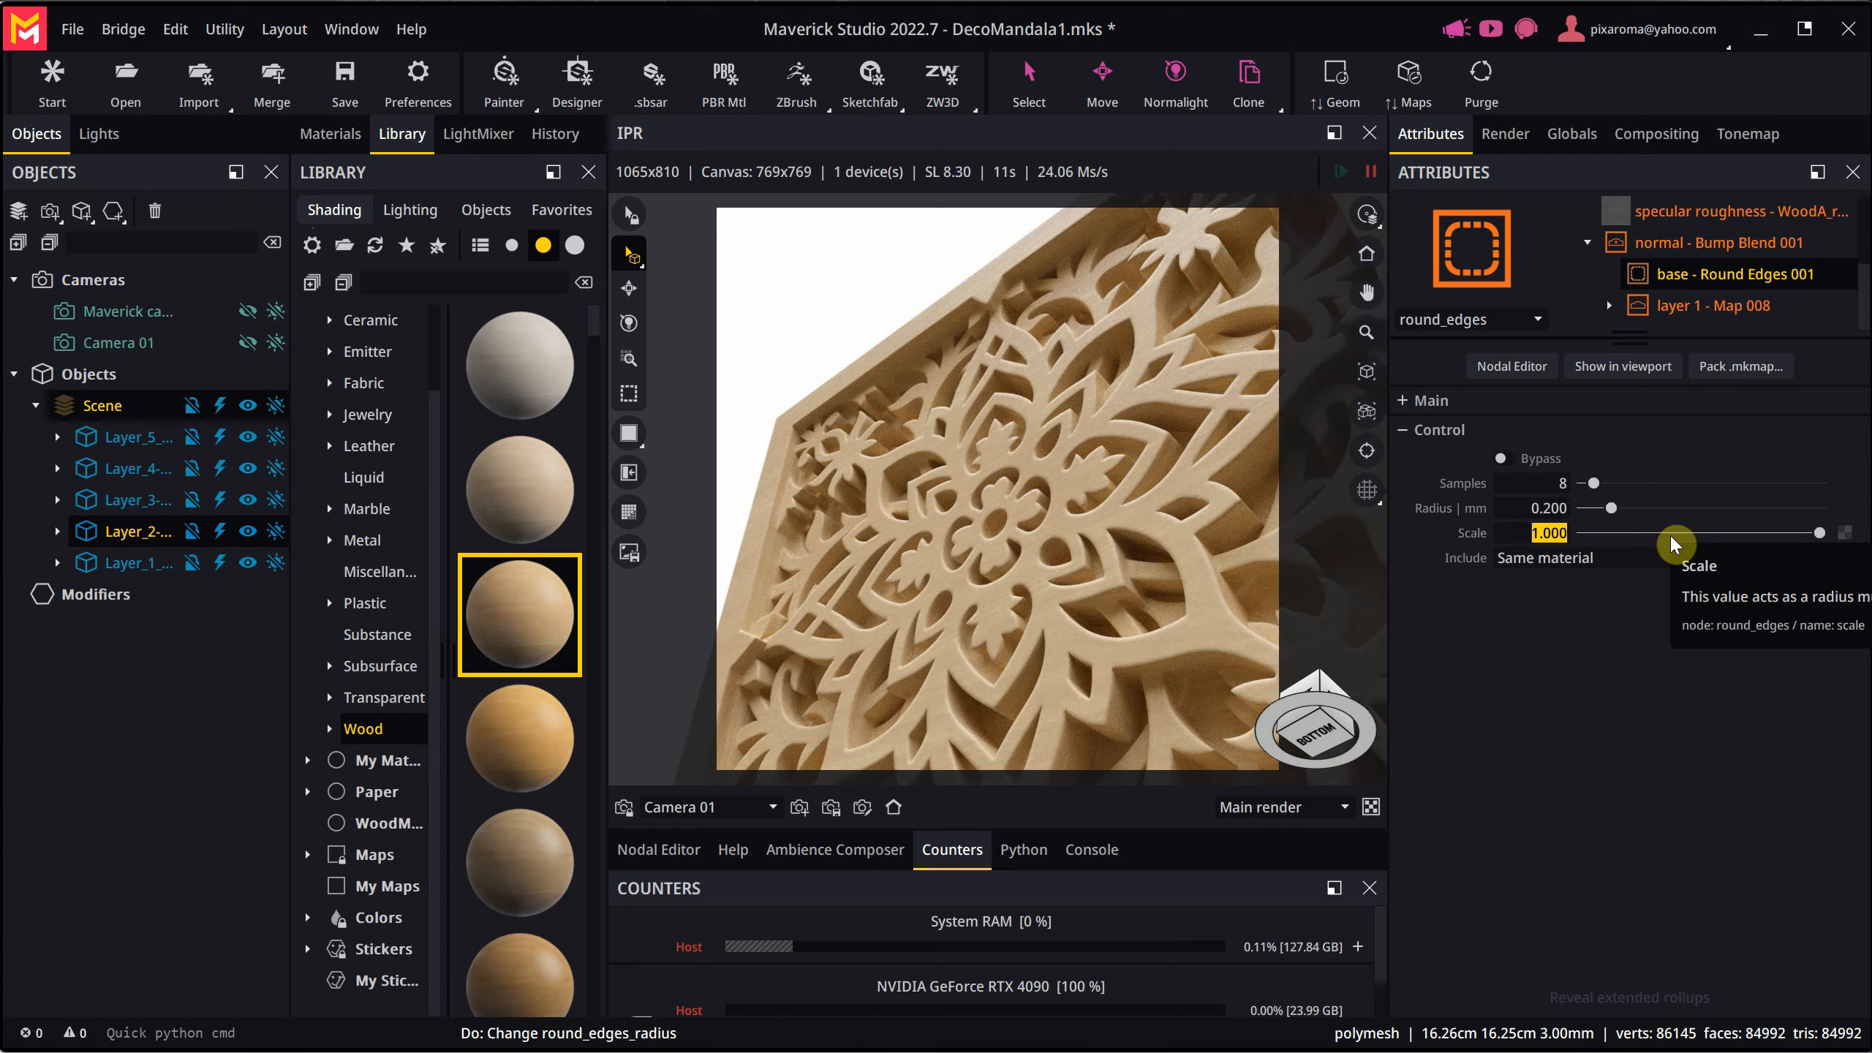
click(1712, 709)
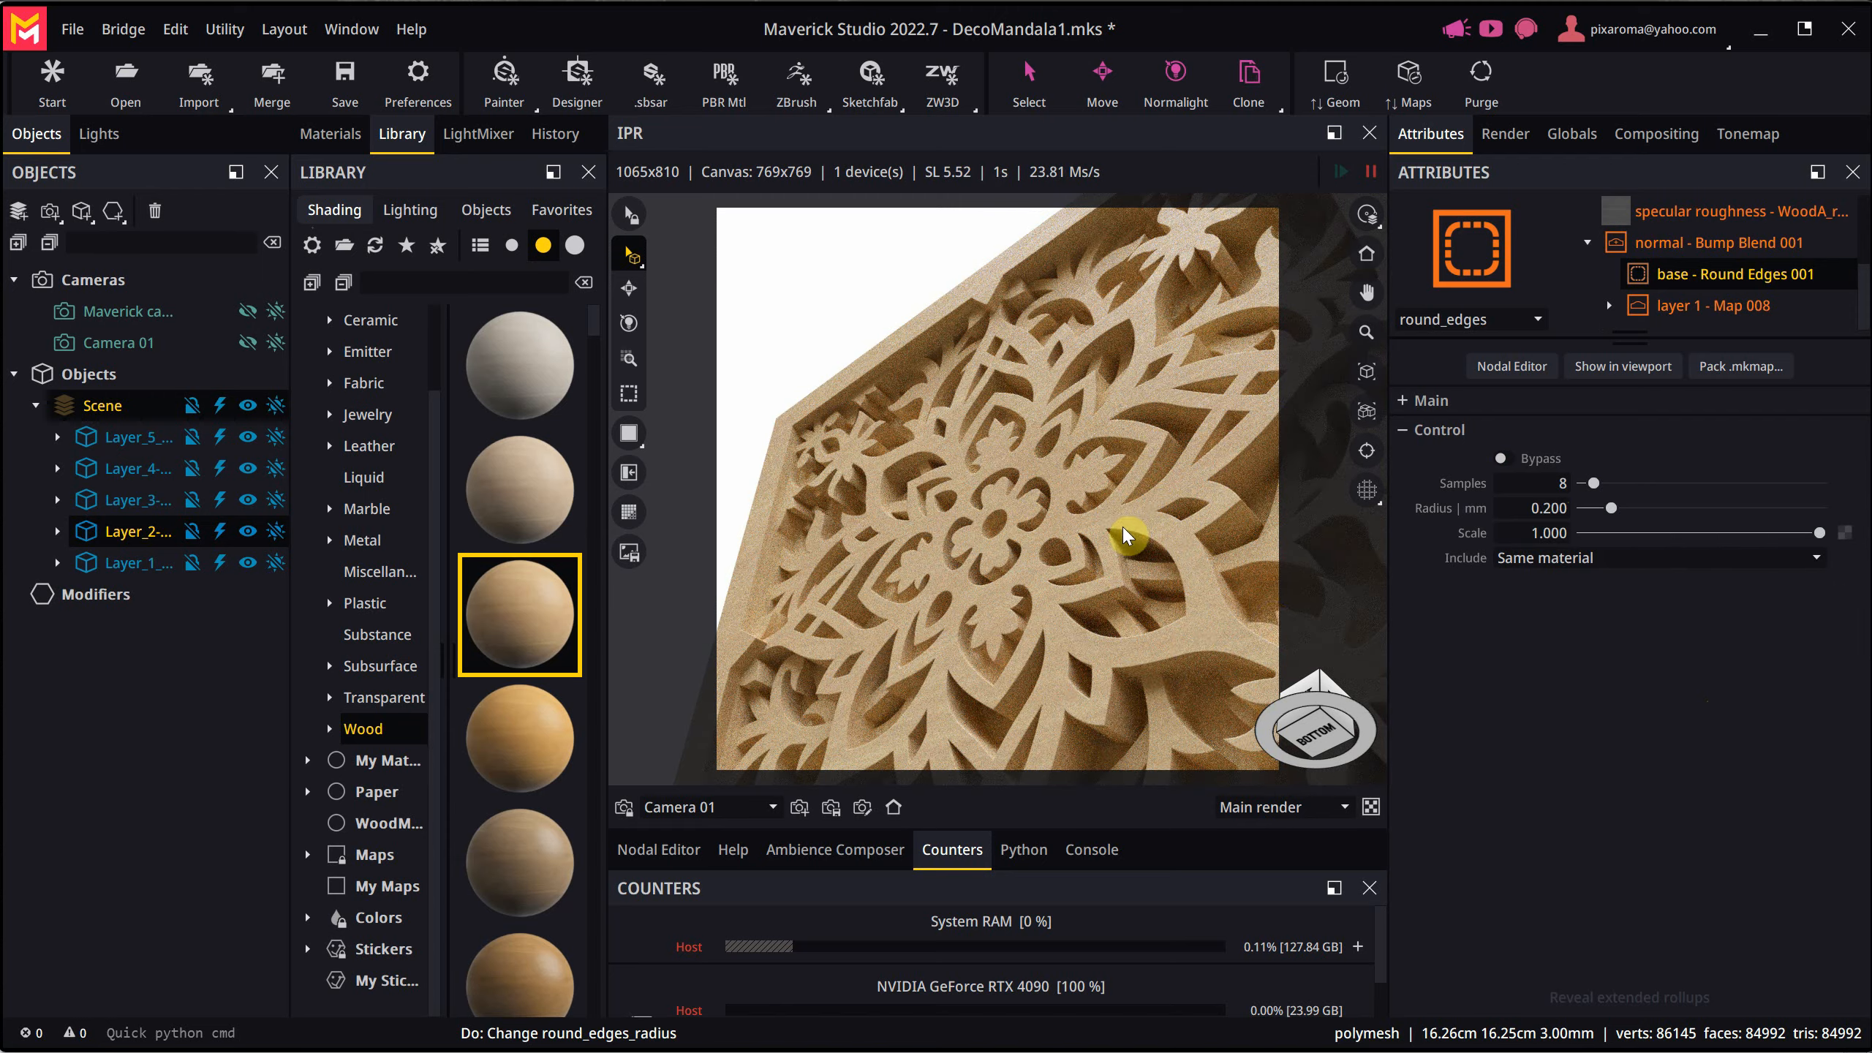
- Check the rounded edges up close, return to the home view with a wider margin around the mandala, and save the scene
scroll(1072, 496, up, 3)
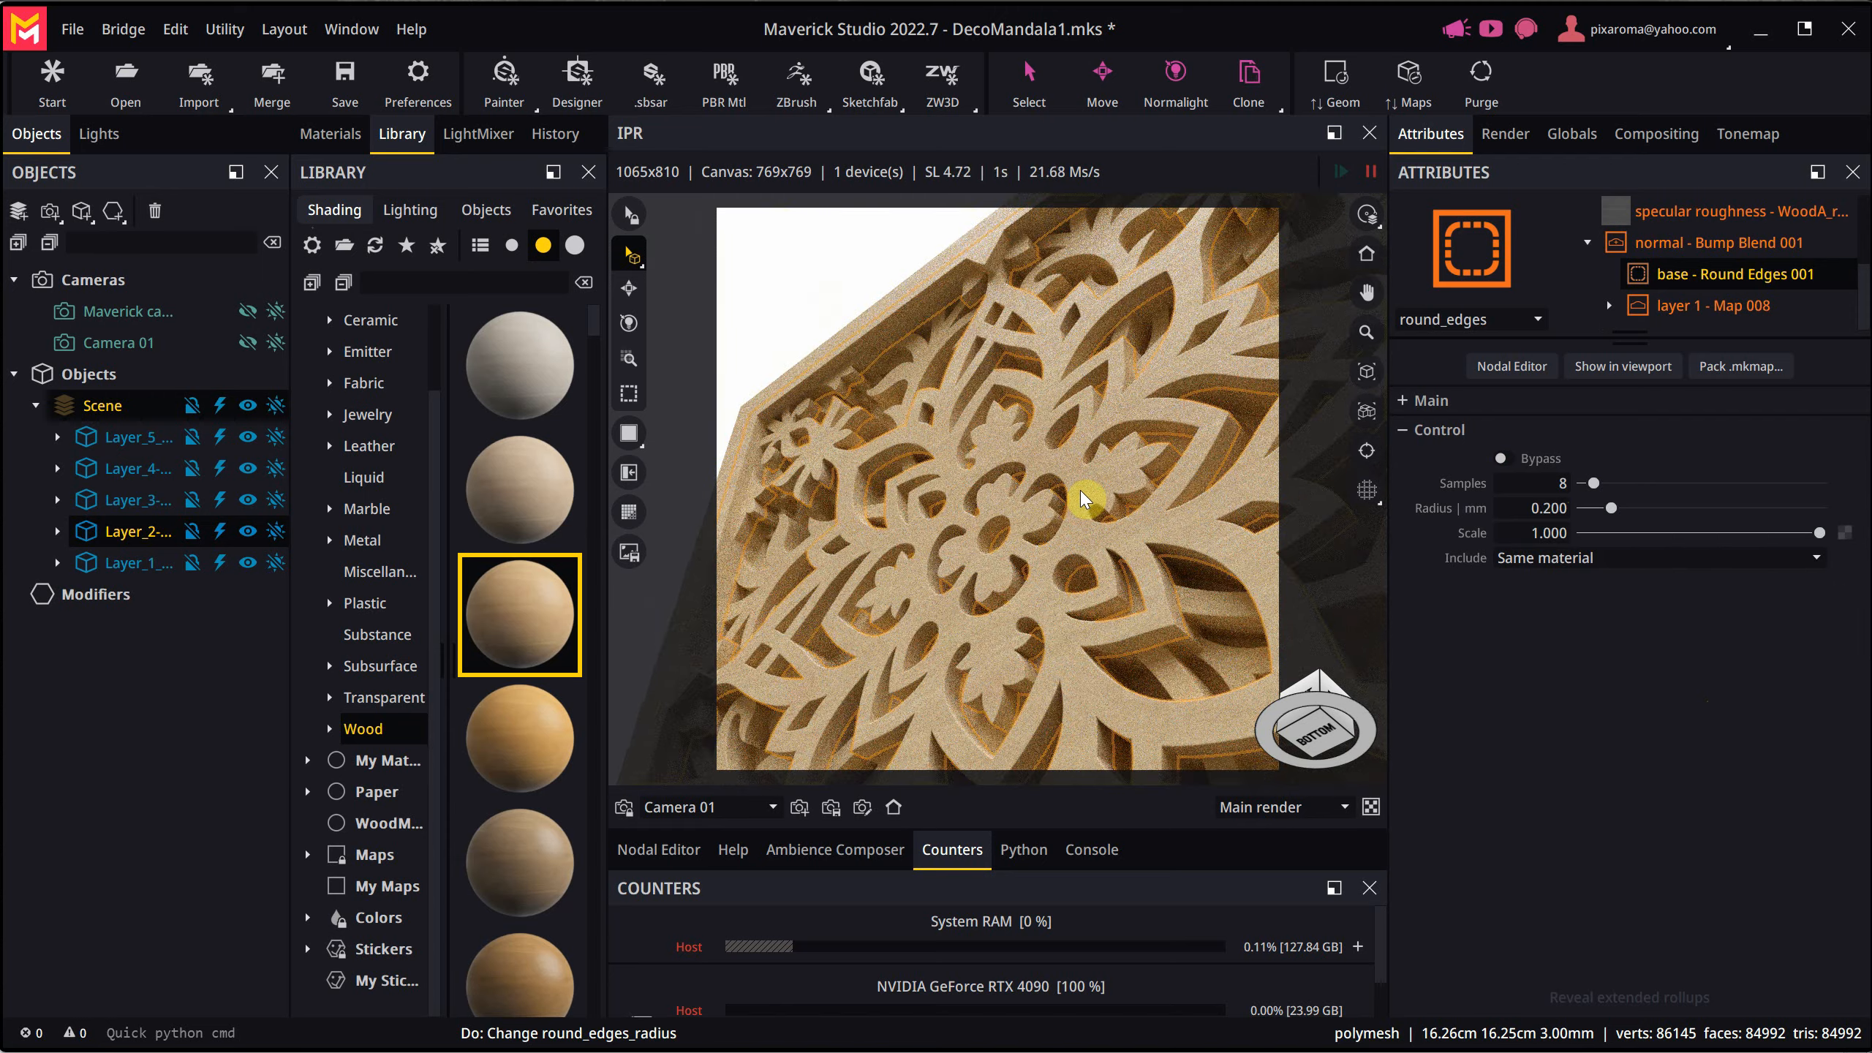
click(1367, 253)
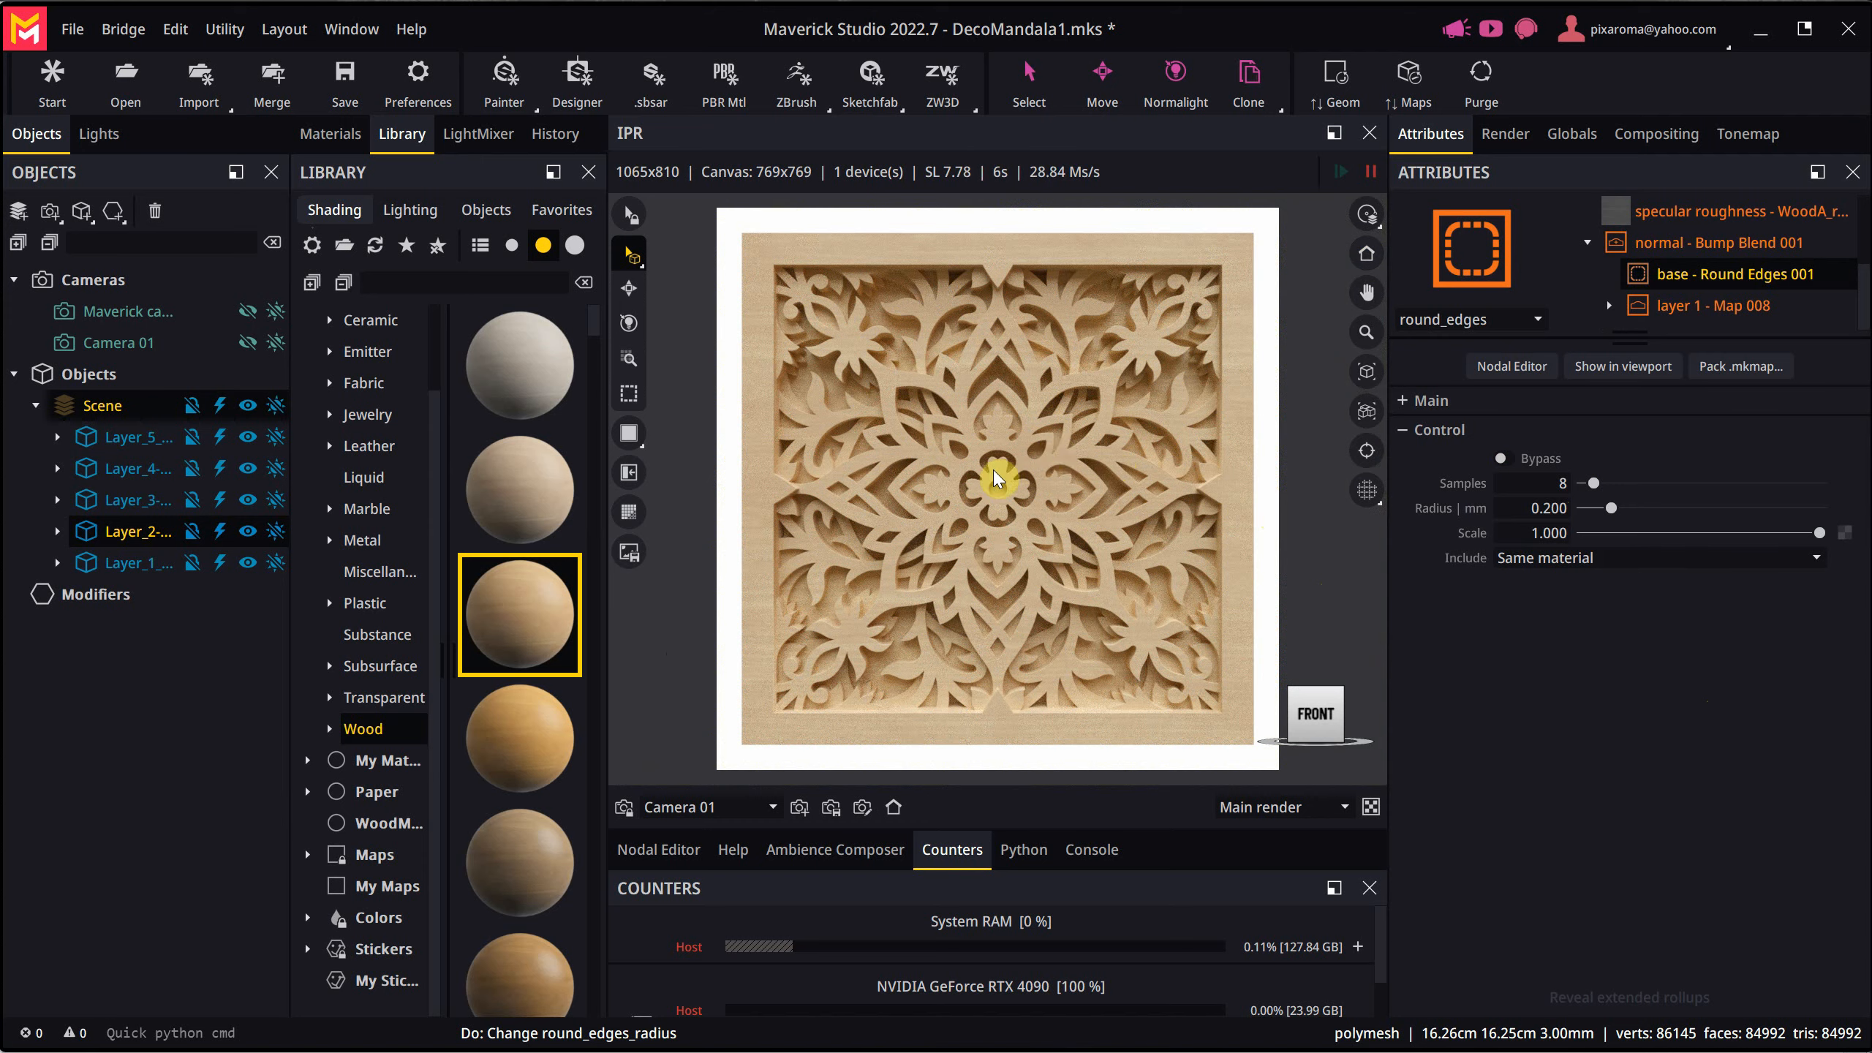
scroll(999, 476, down, 1)
scroll(997, 480, down, 1)
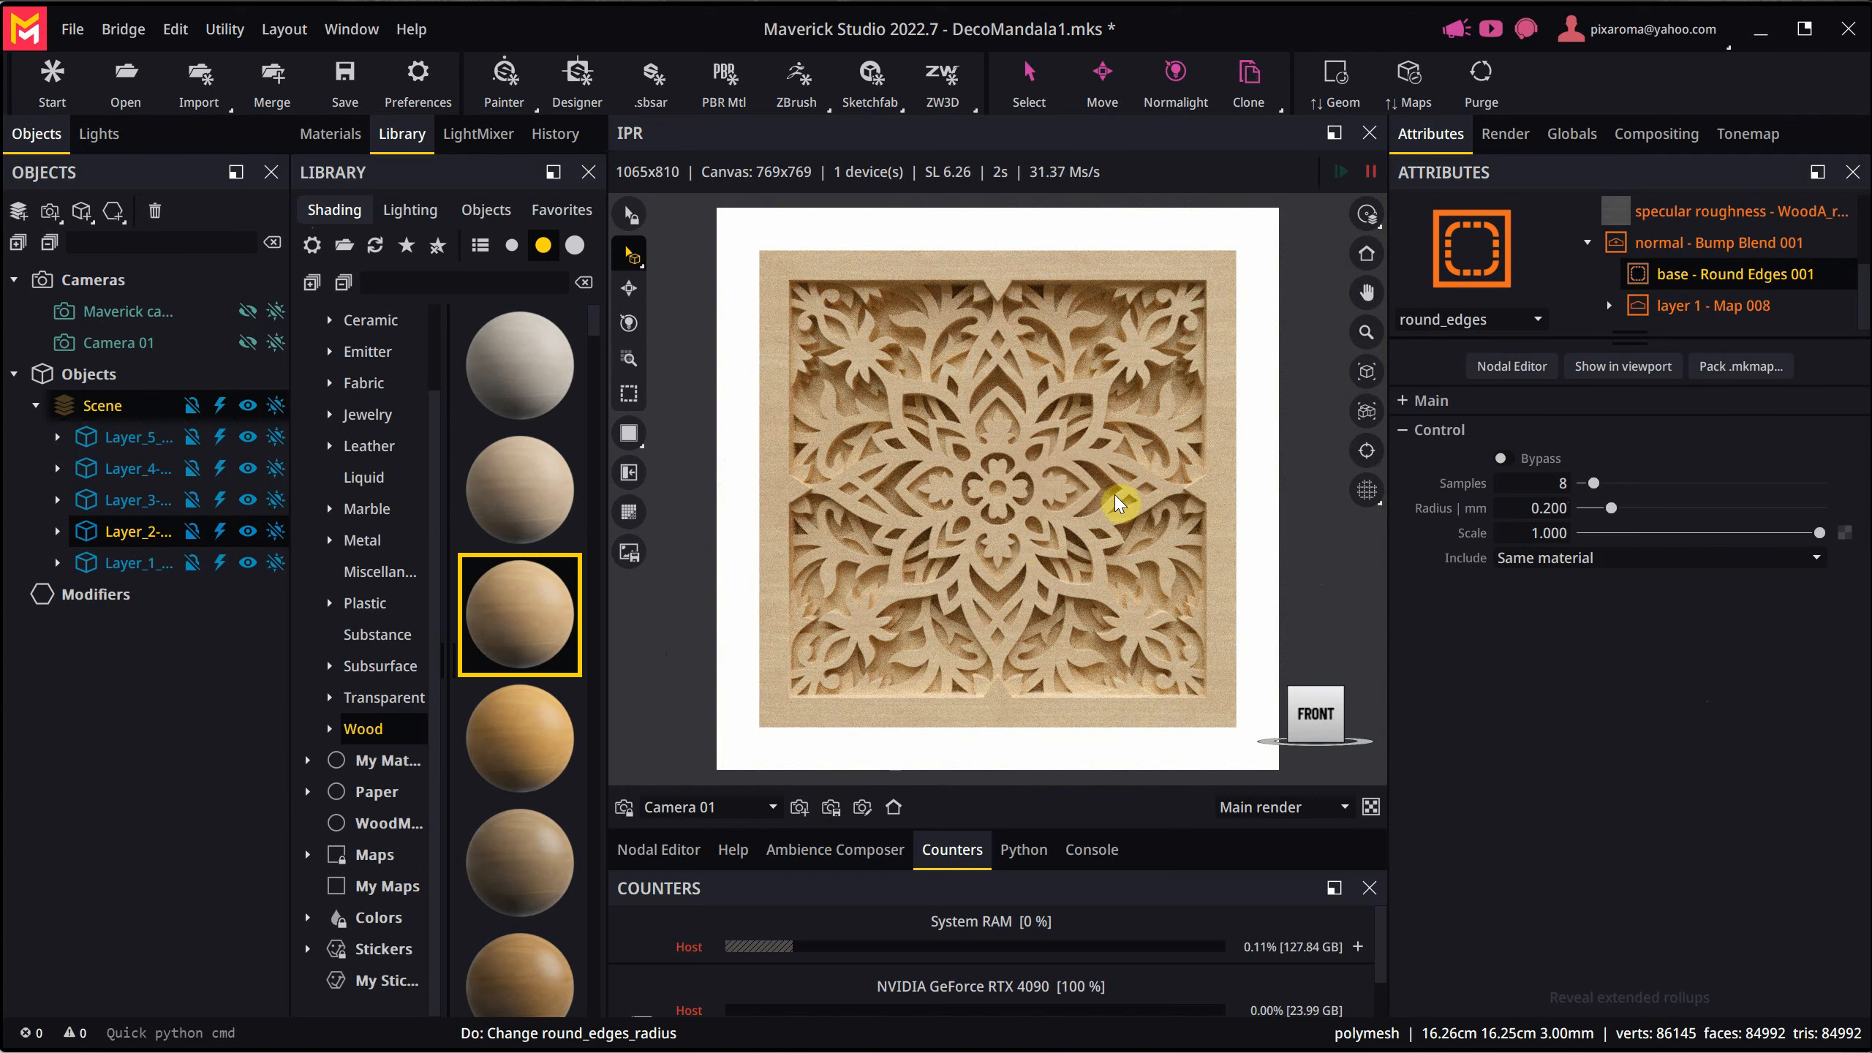
key(ctrl+s)
- Add a plane from the library's primitive objects to the scene and select it from an angled view
click(495, 211)
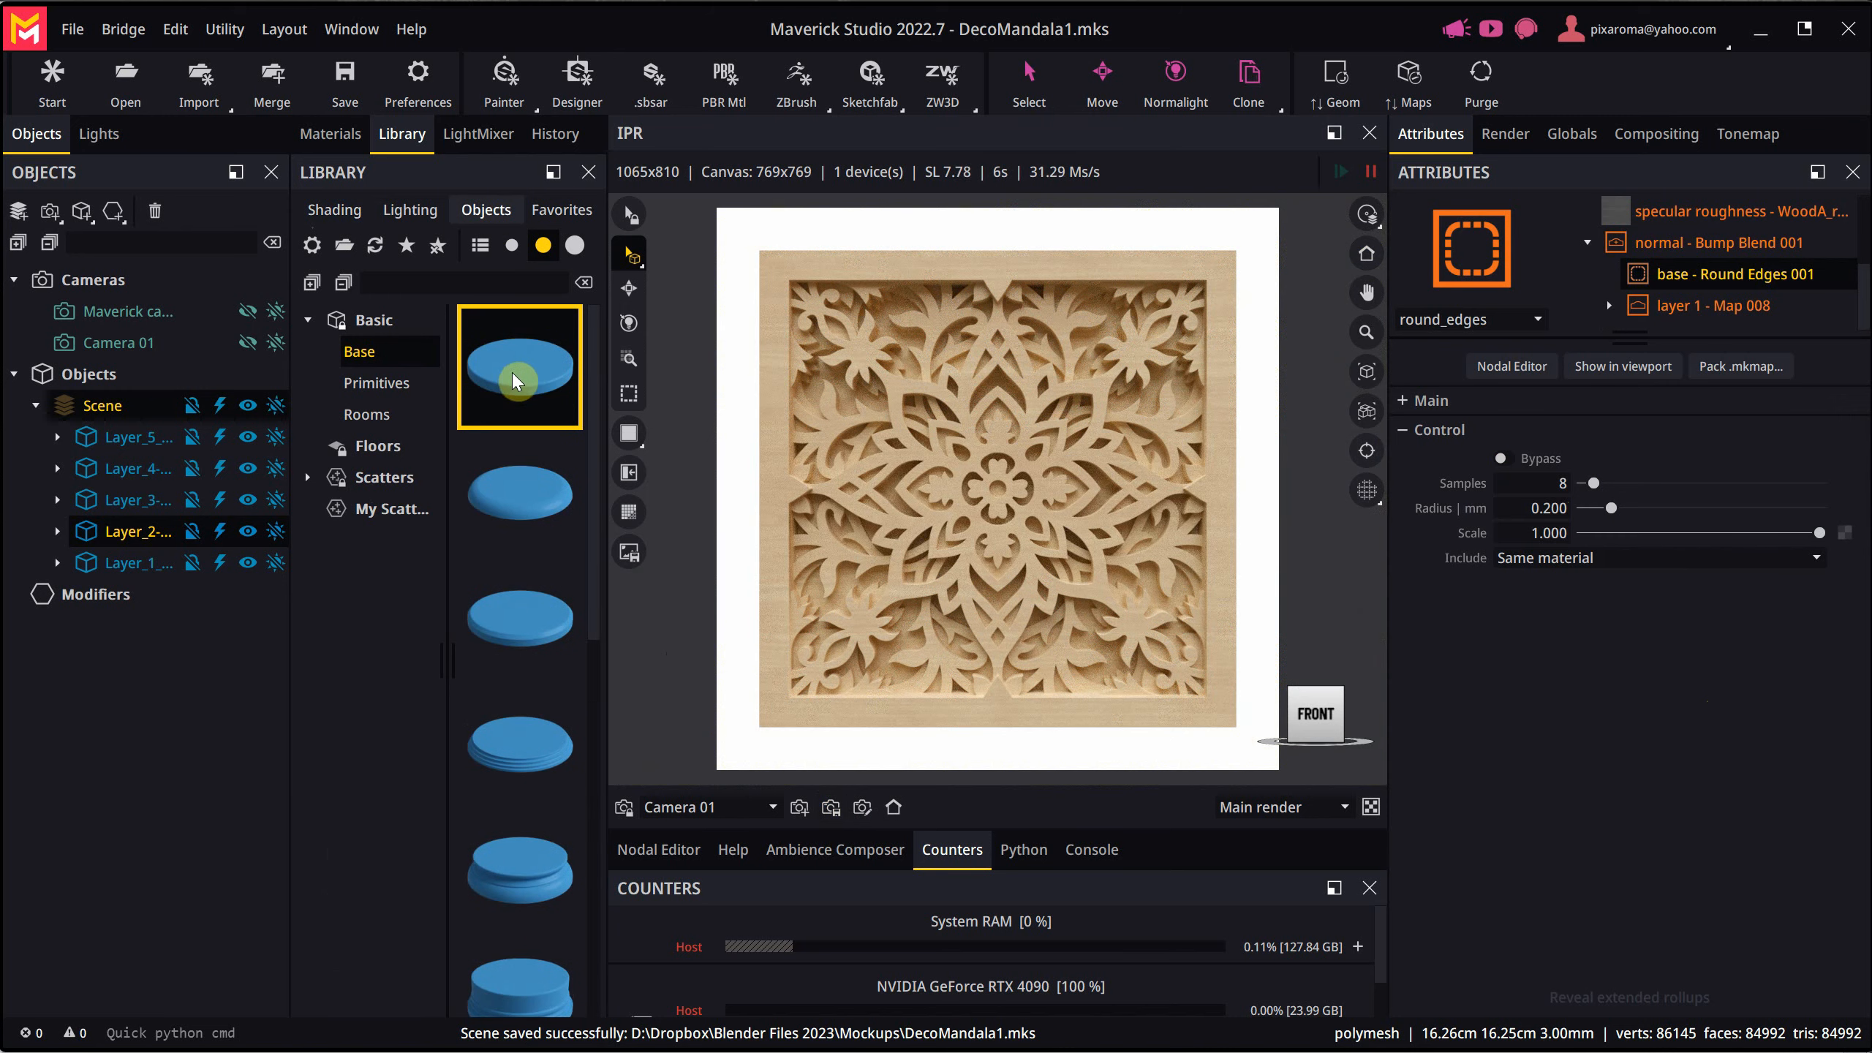
click(374, 383)
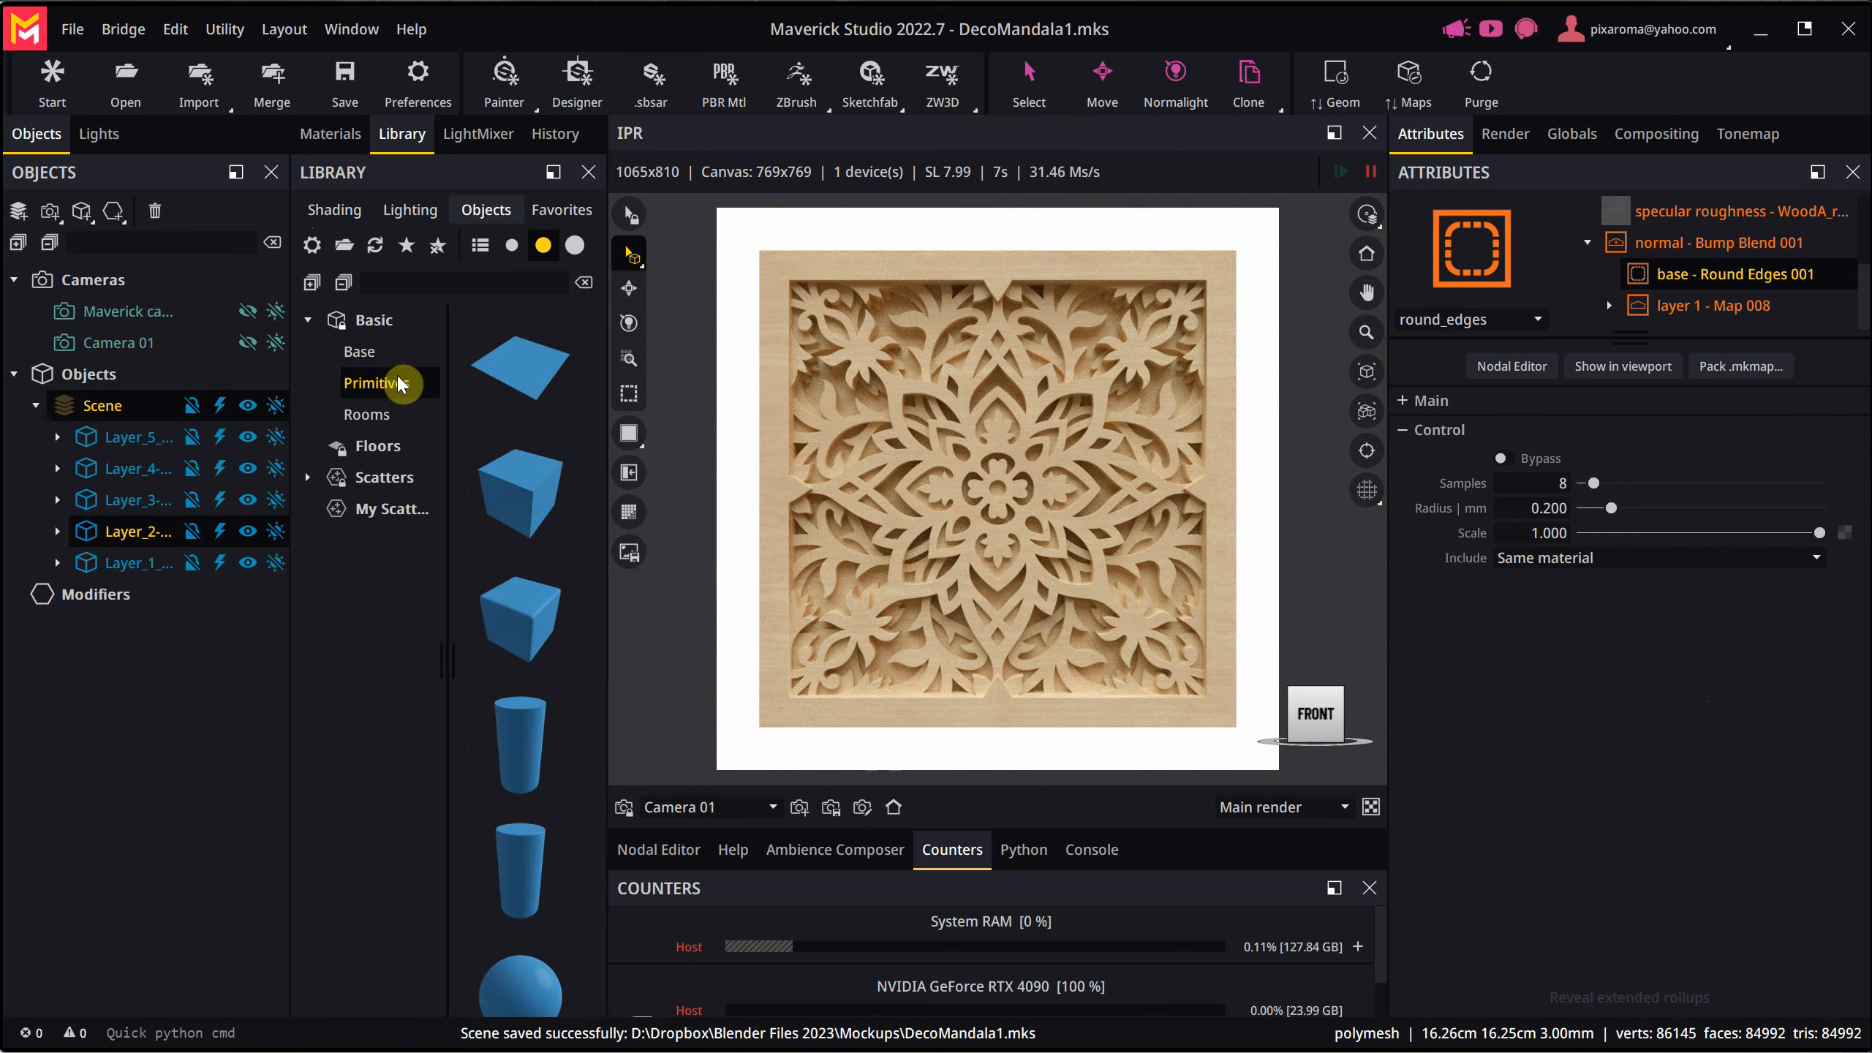
double_click(518, 370)
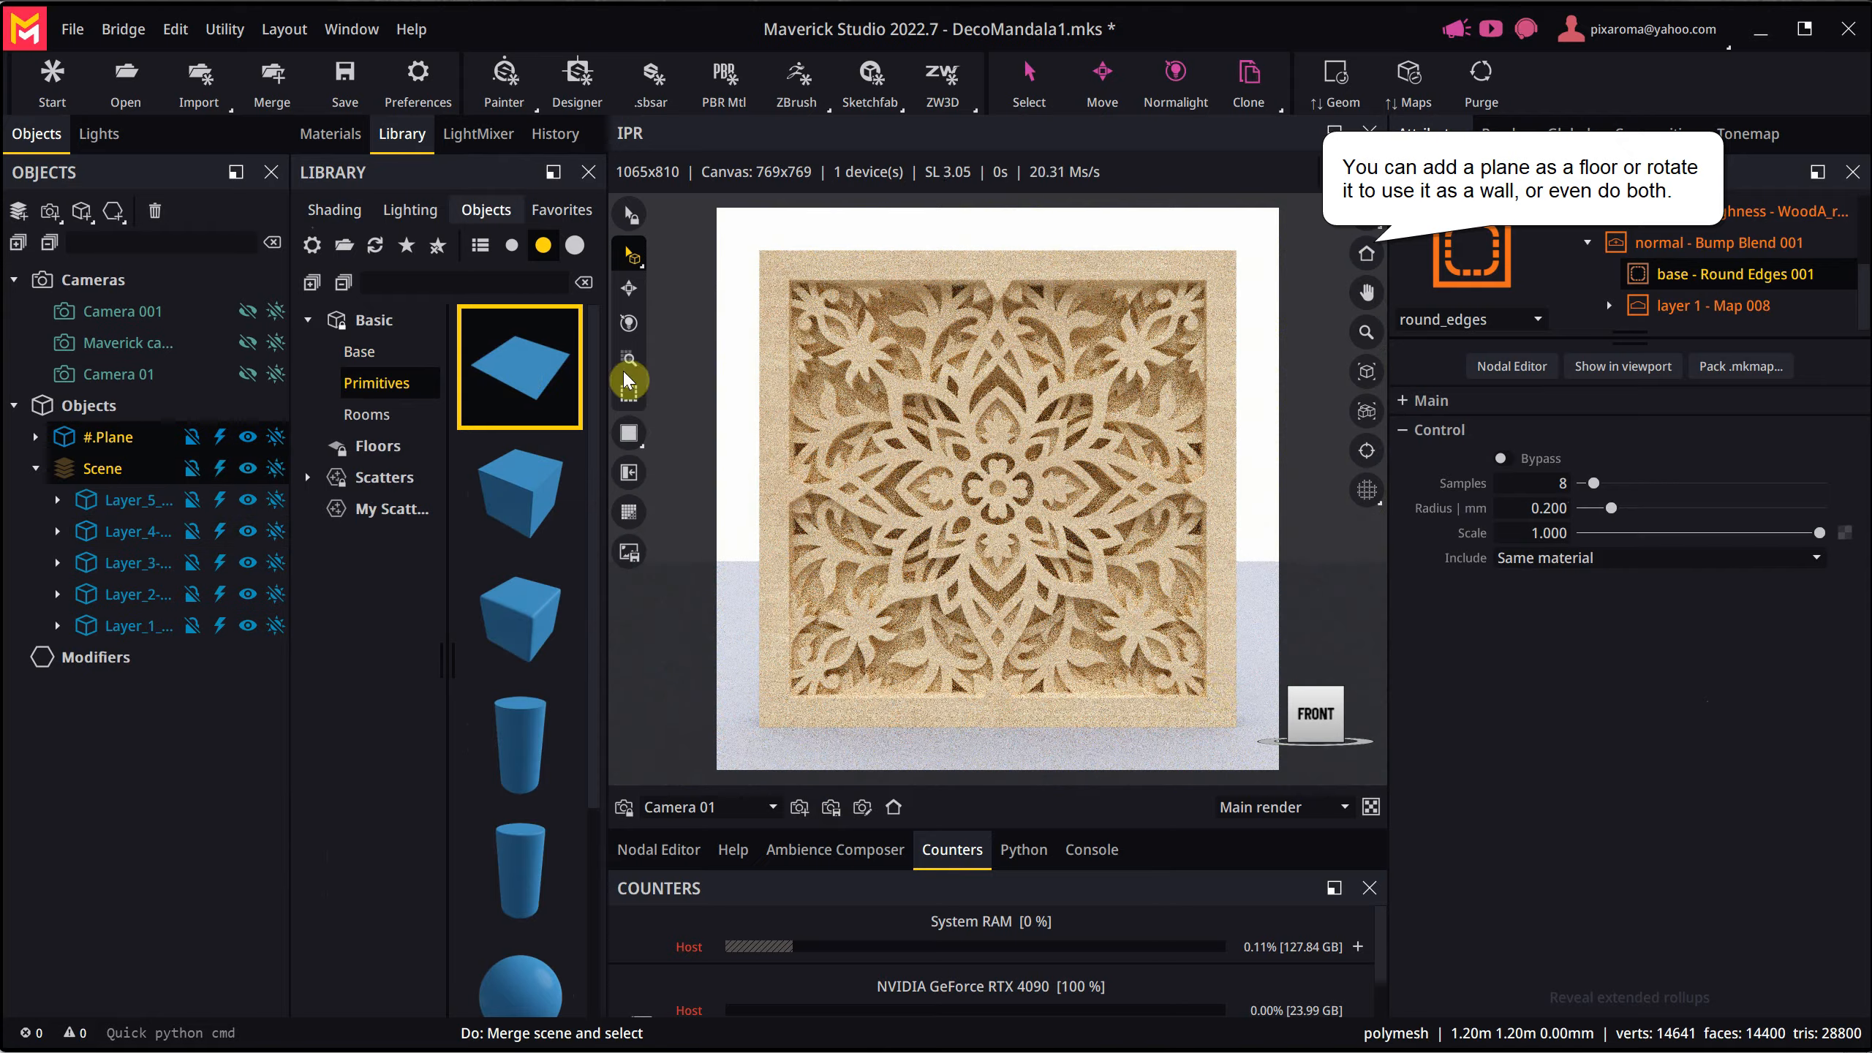
middle_drag(1138, 613, 1099, 706)
click(995, 675)
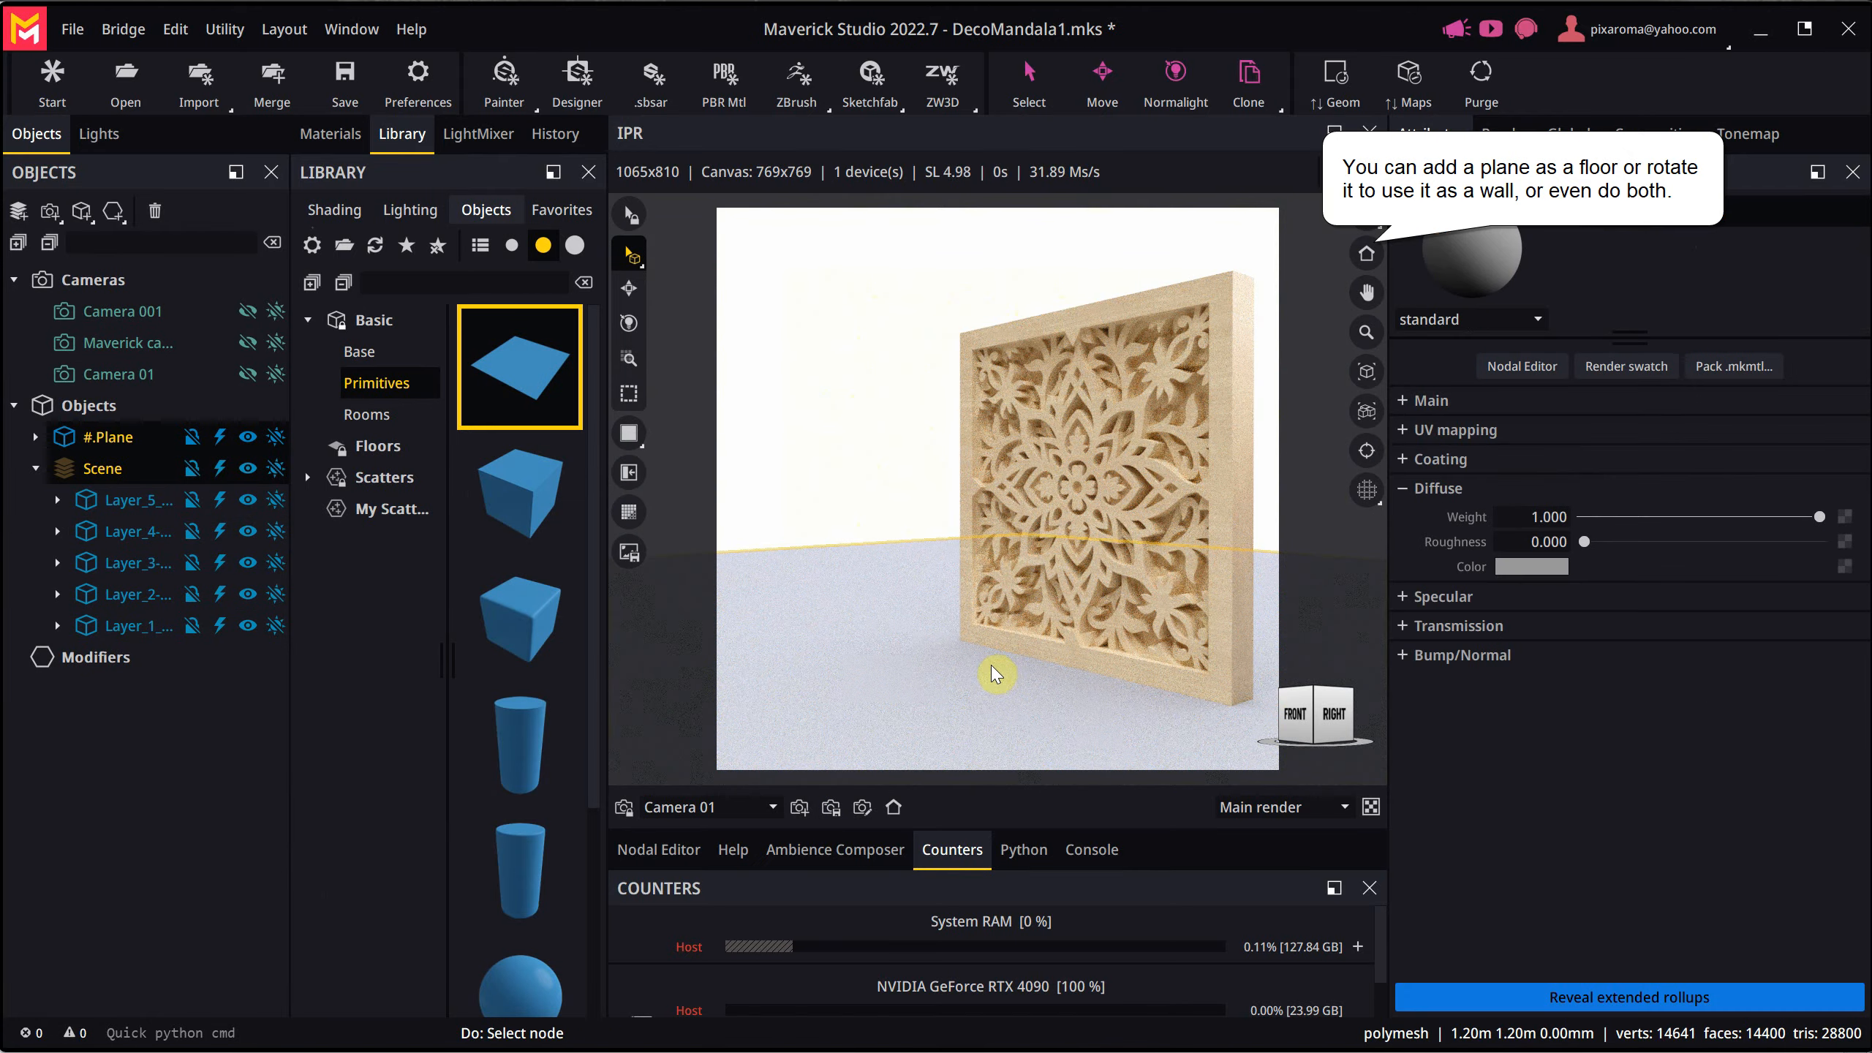
- Rotate the plane to -90 degrees about X so it stands as a wall behind the mandala
click(630, 287)
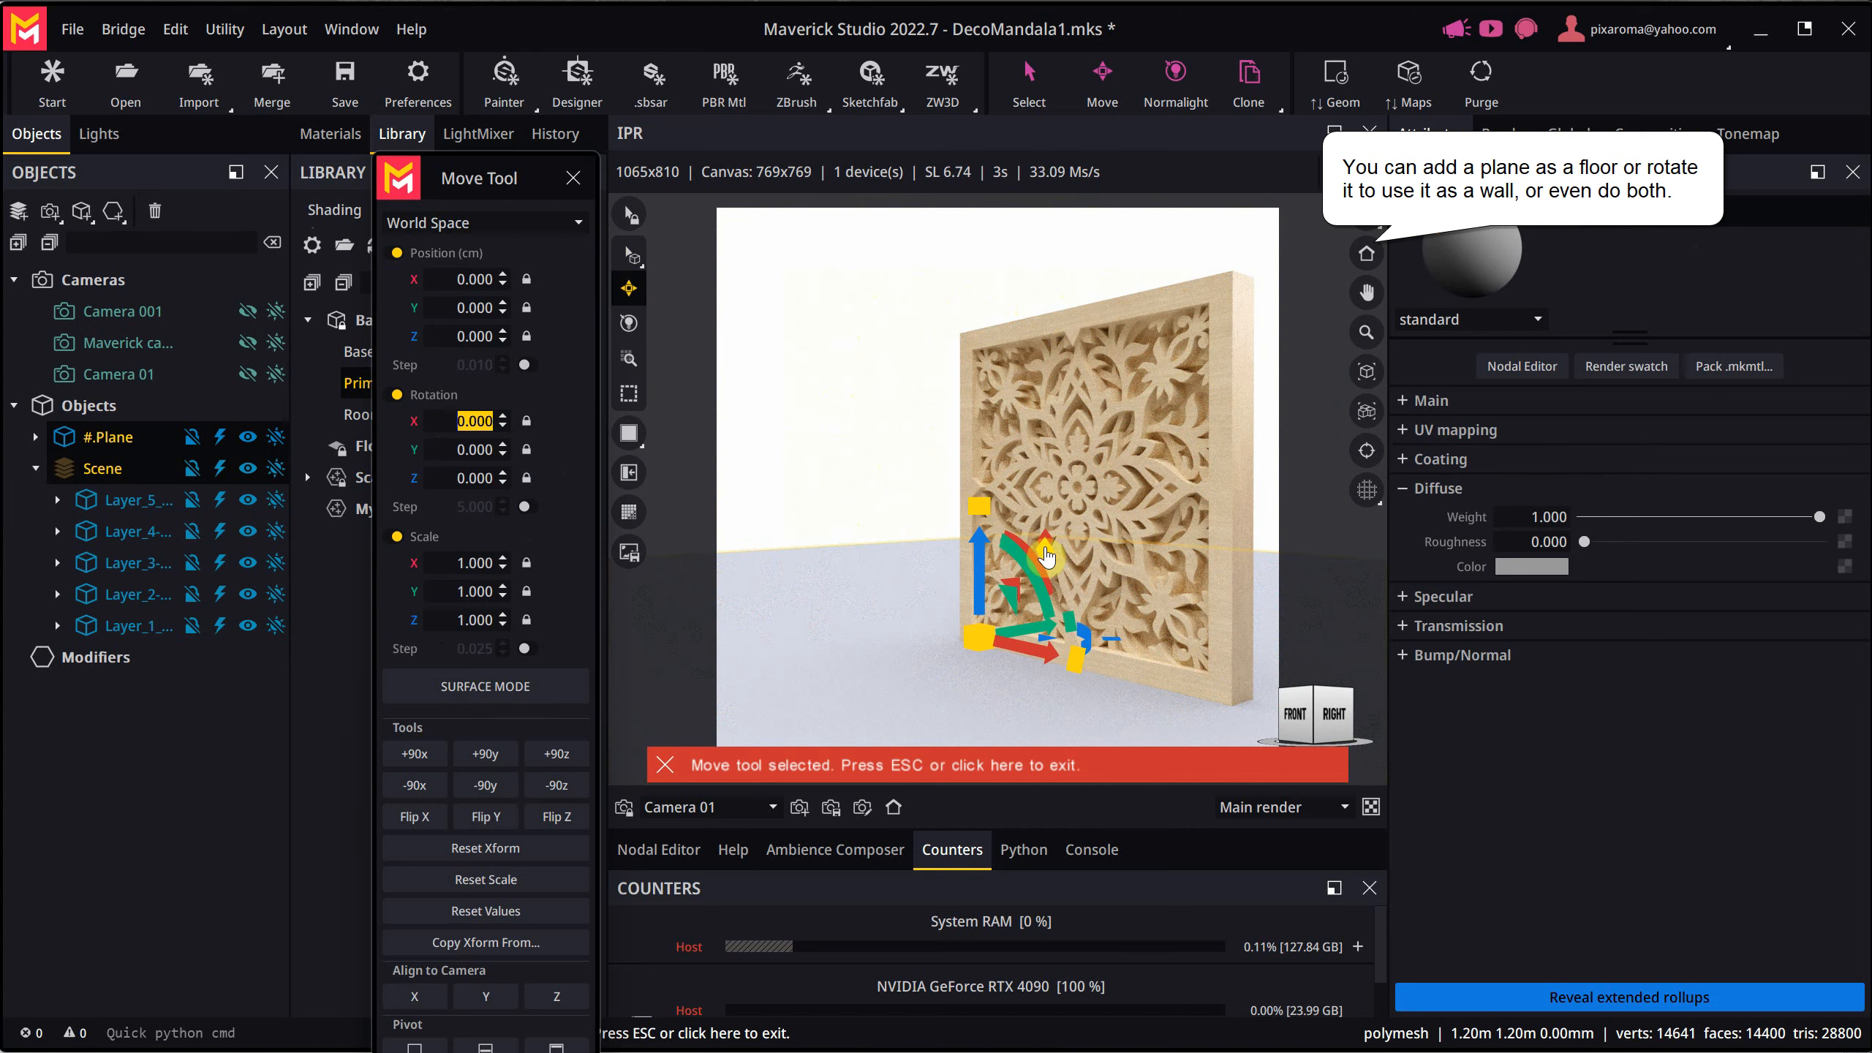
drag(1037, 554, 958, 511)
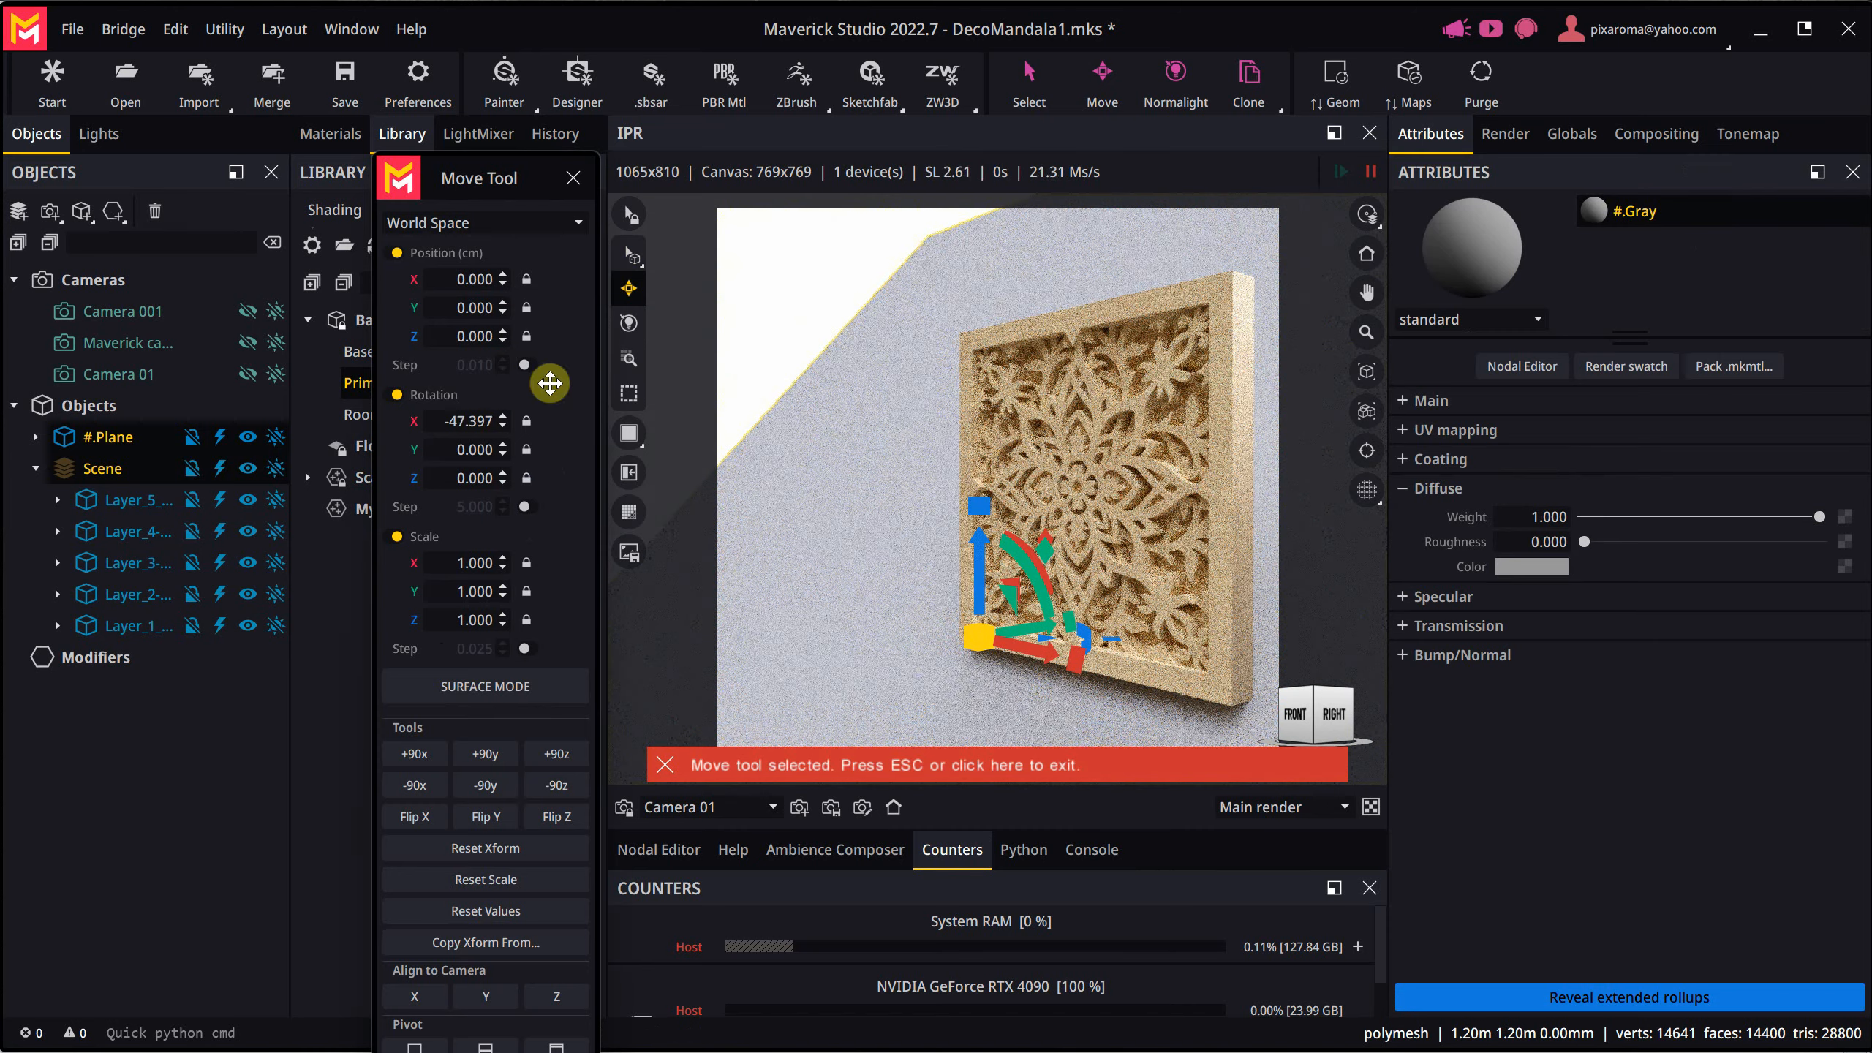
double_click(468, 421)
text(-90)
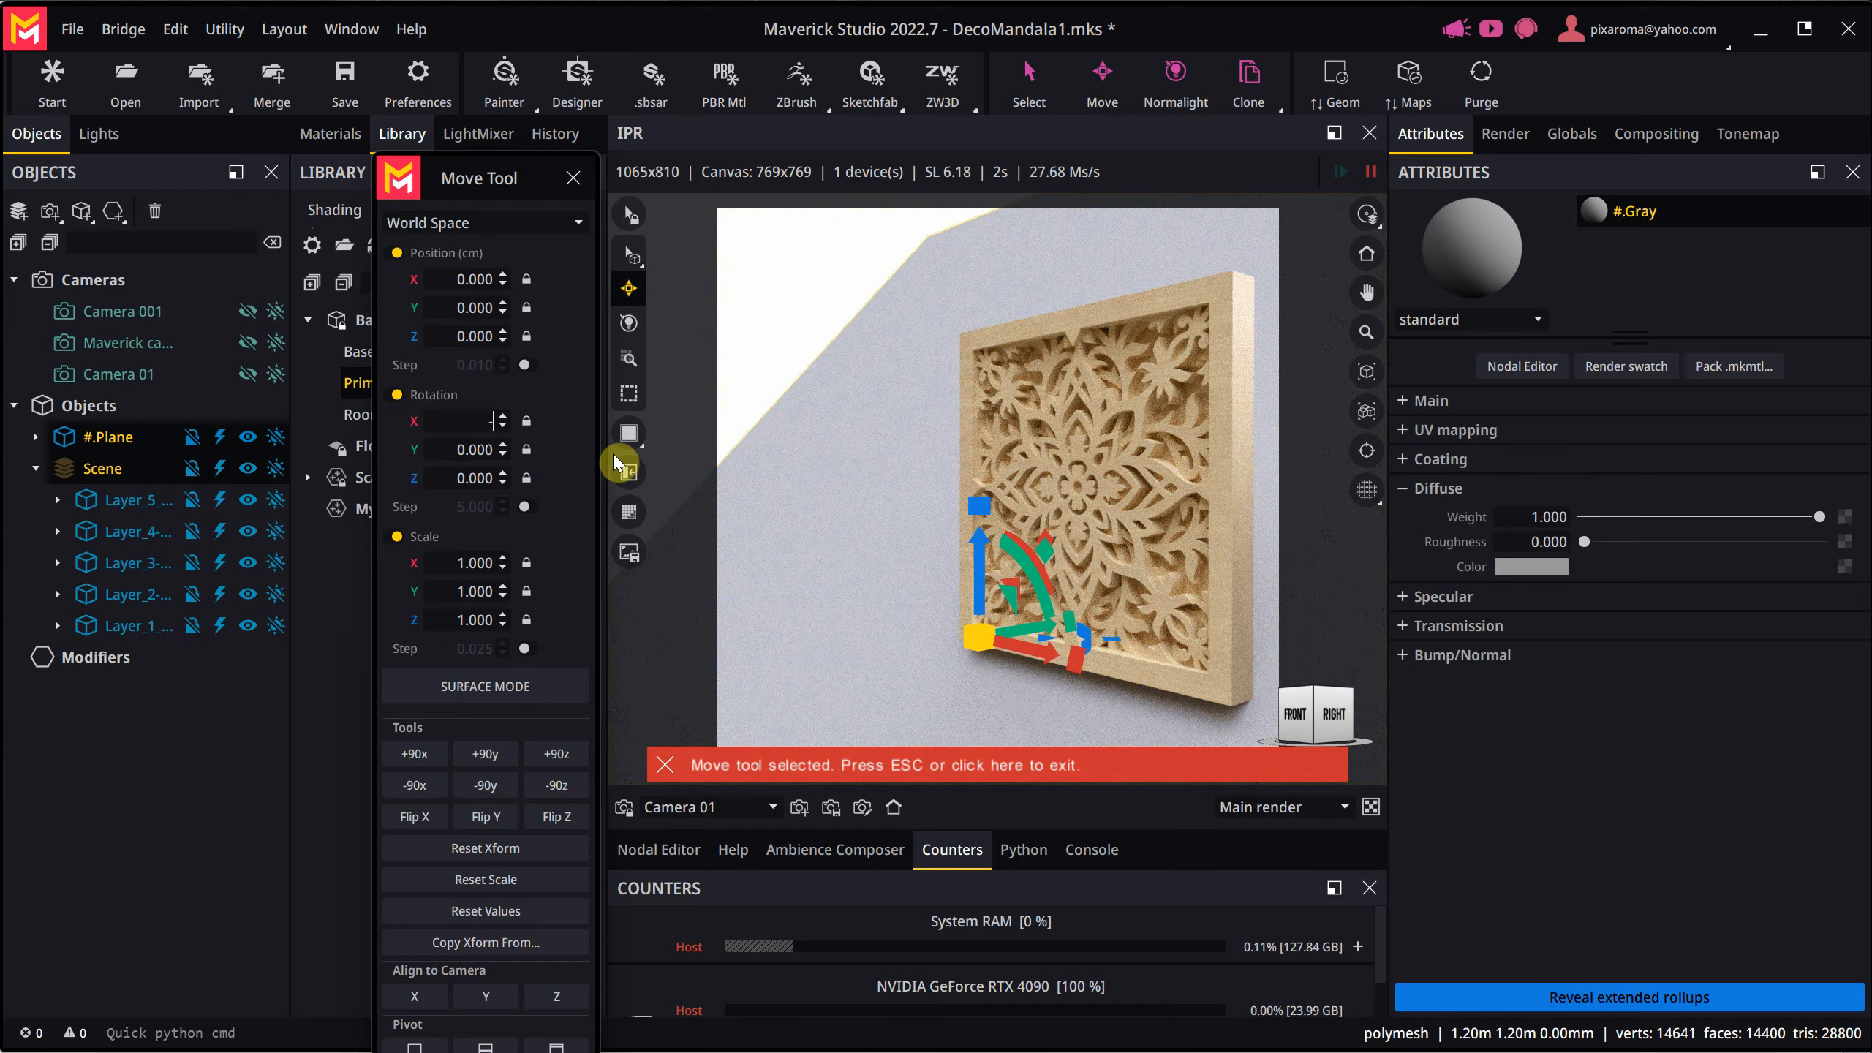
scroll(863, 404, down, 2)
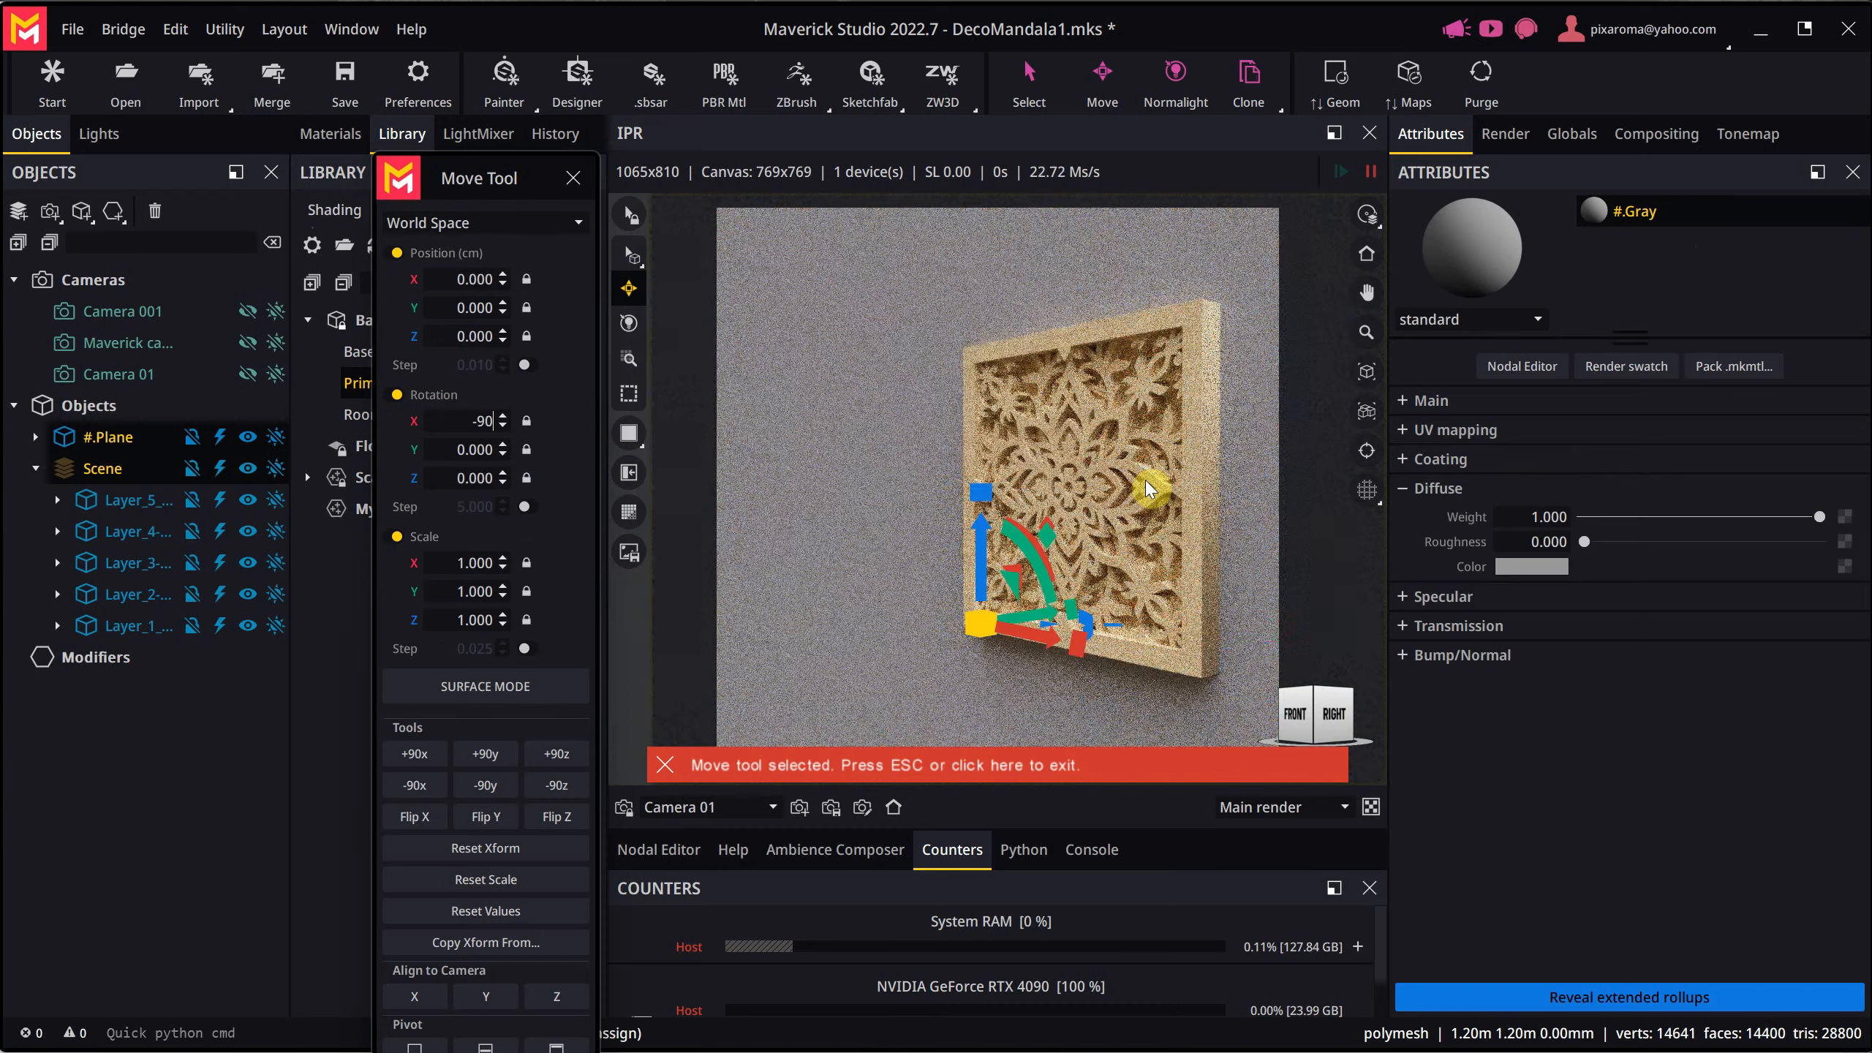
- Shift the wall plane to about 0.18 cm in Y behind the mandala and save the scene from the home view
alt+drag(1150, 576, 1071, 567)
drag(1195, 631, 1203, 632)
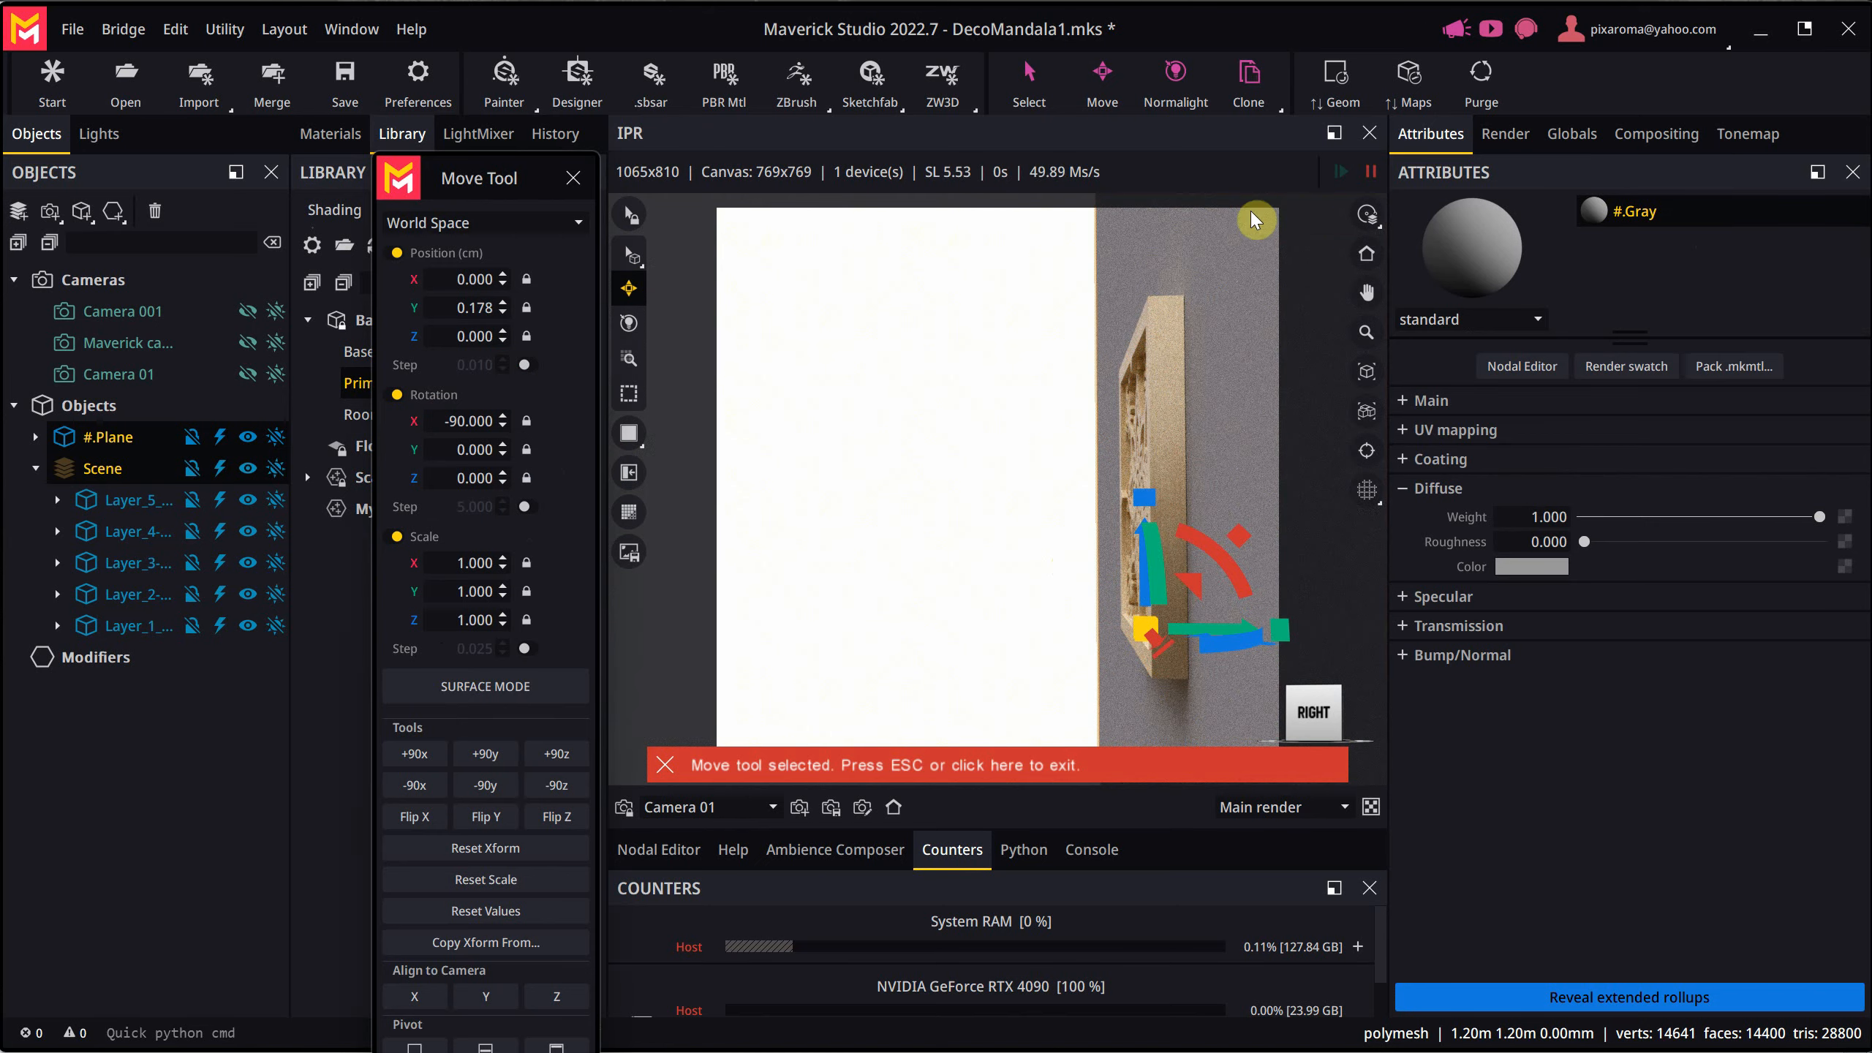
click(1366, 256)
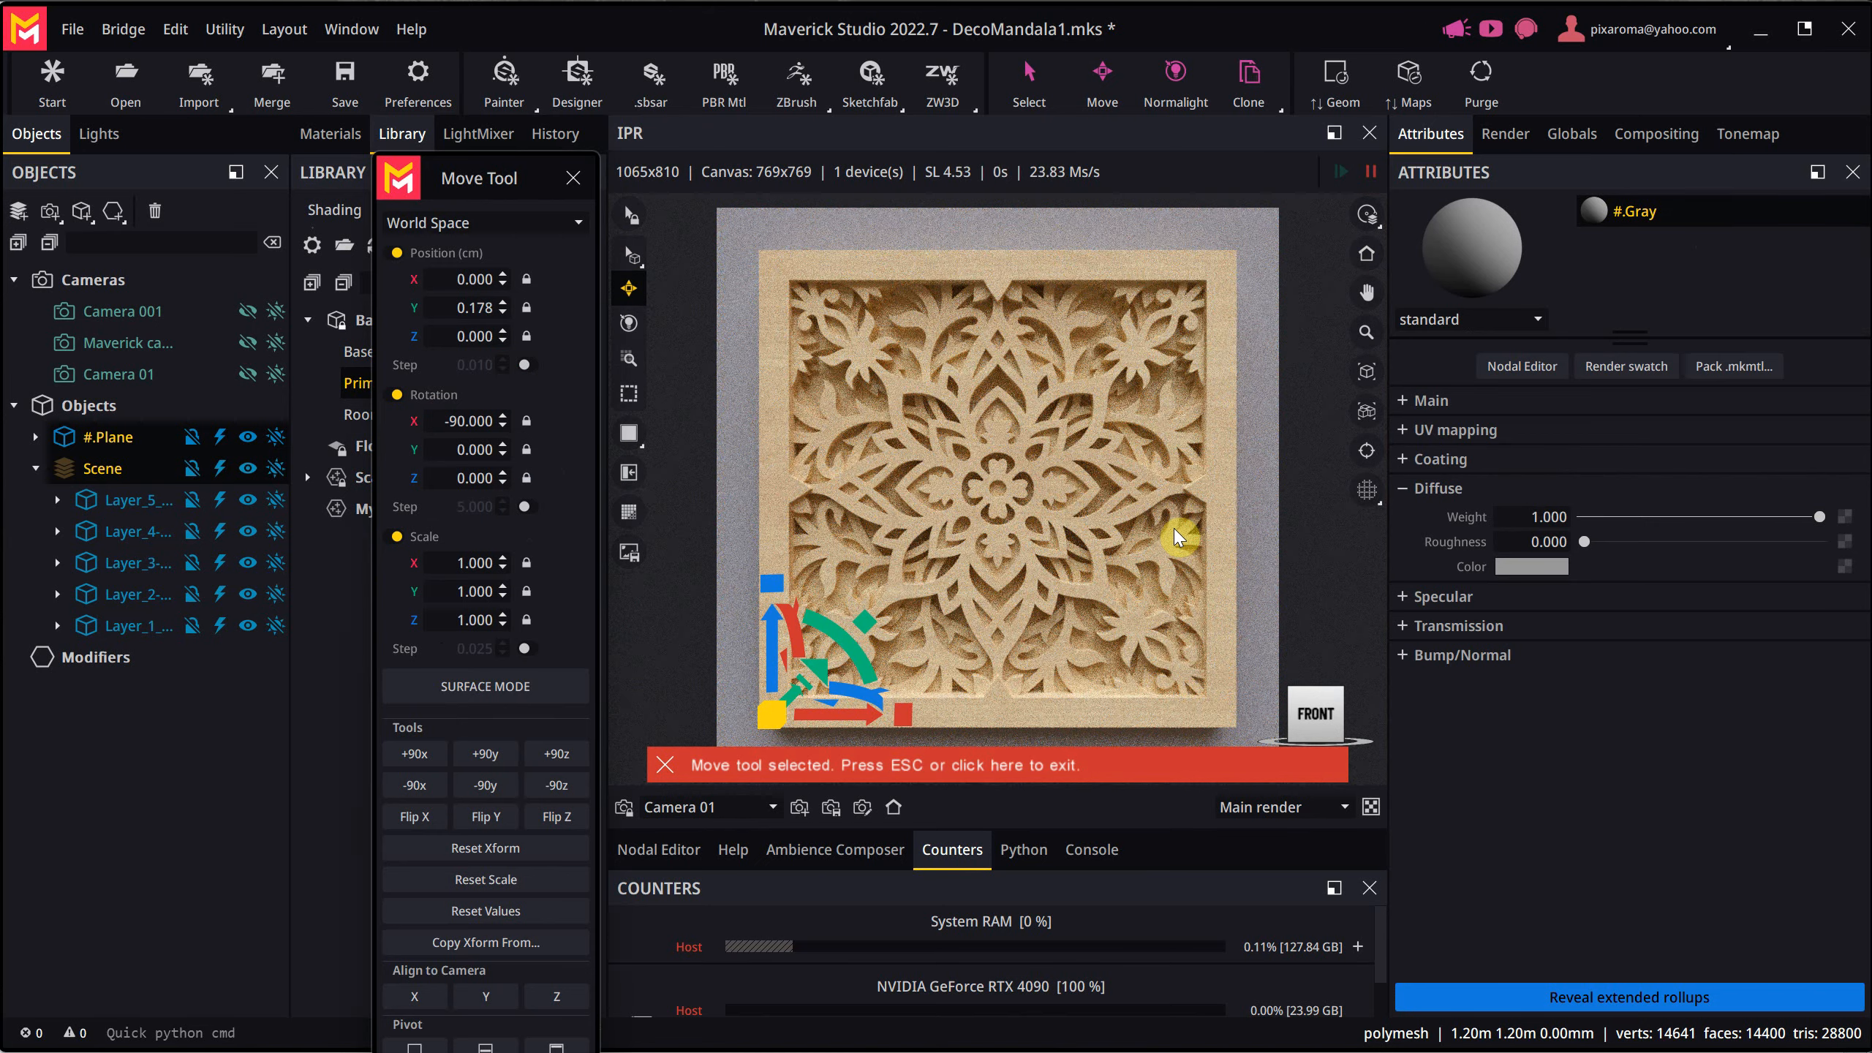
click(573, 178)
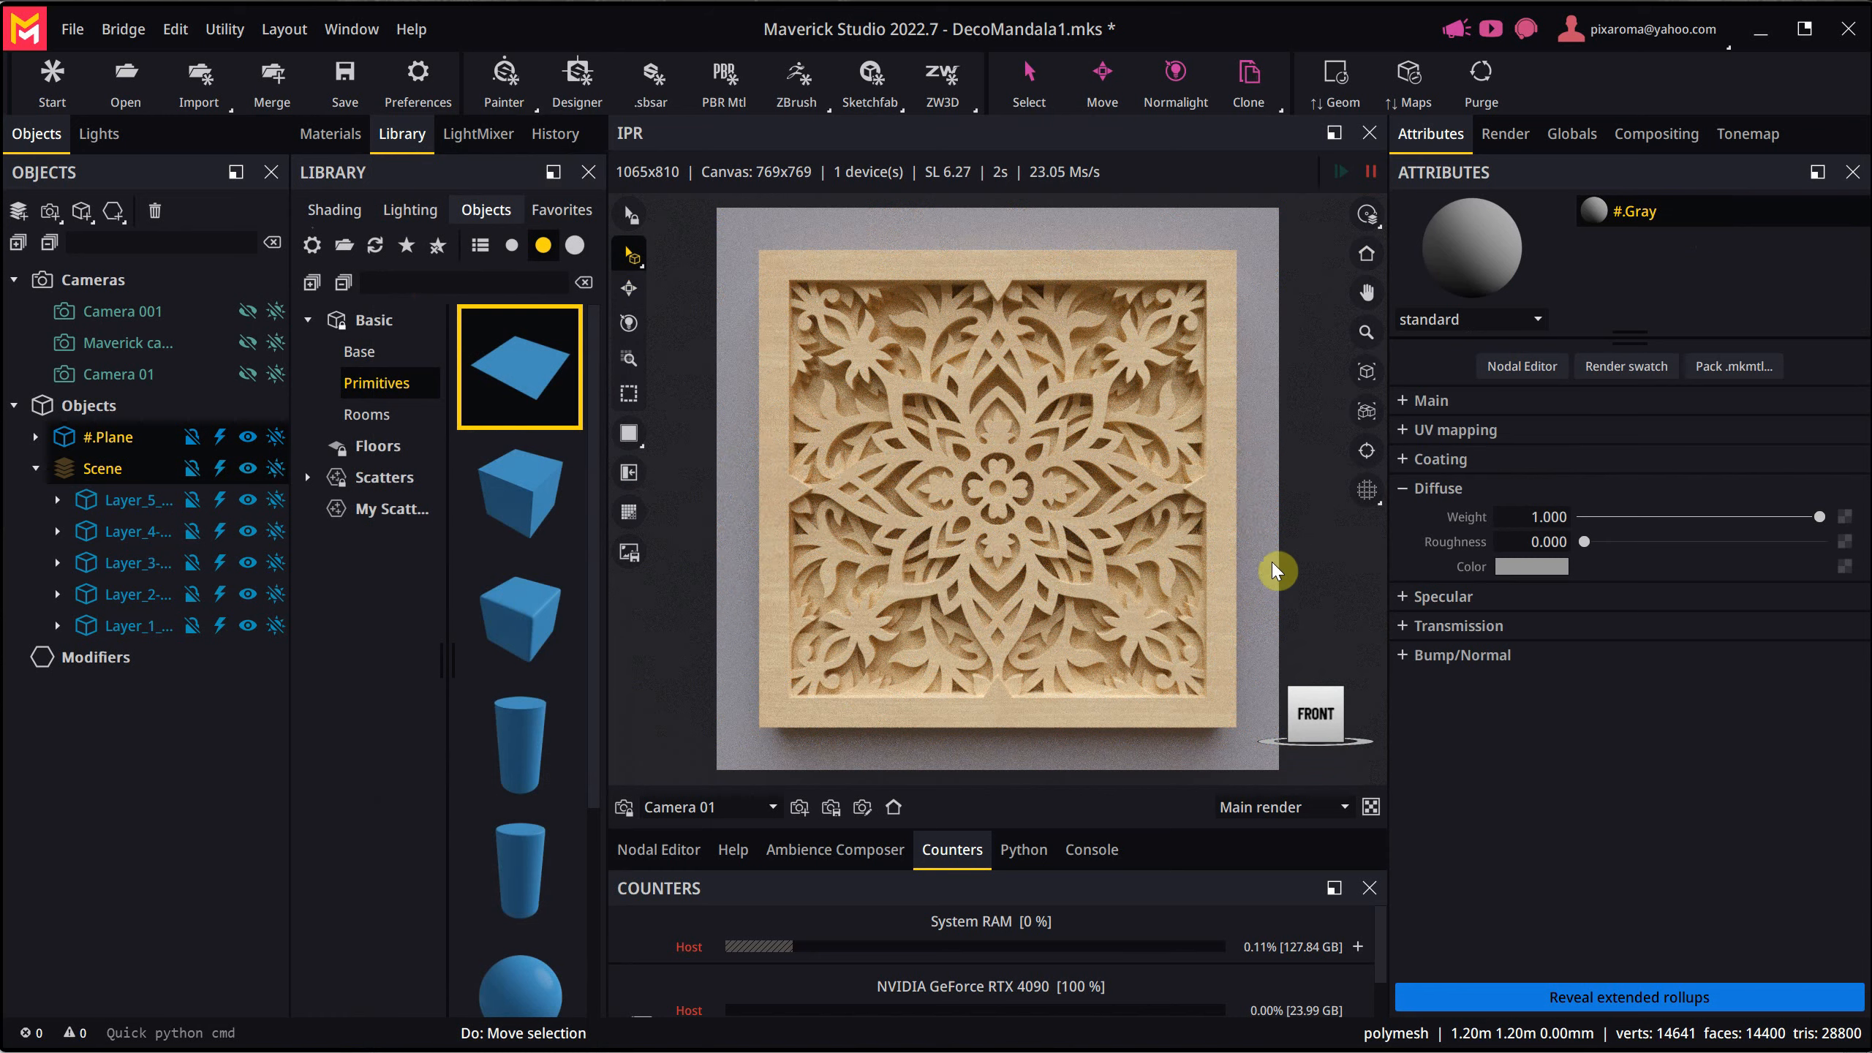
key(ctrl+s)
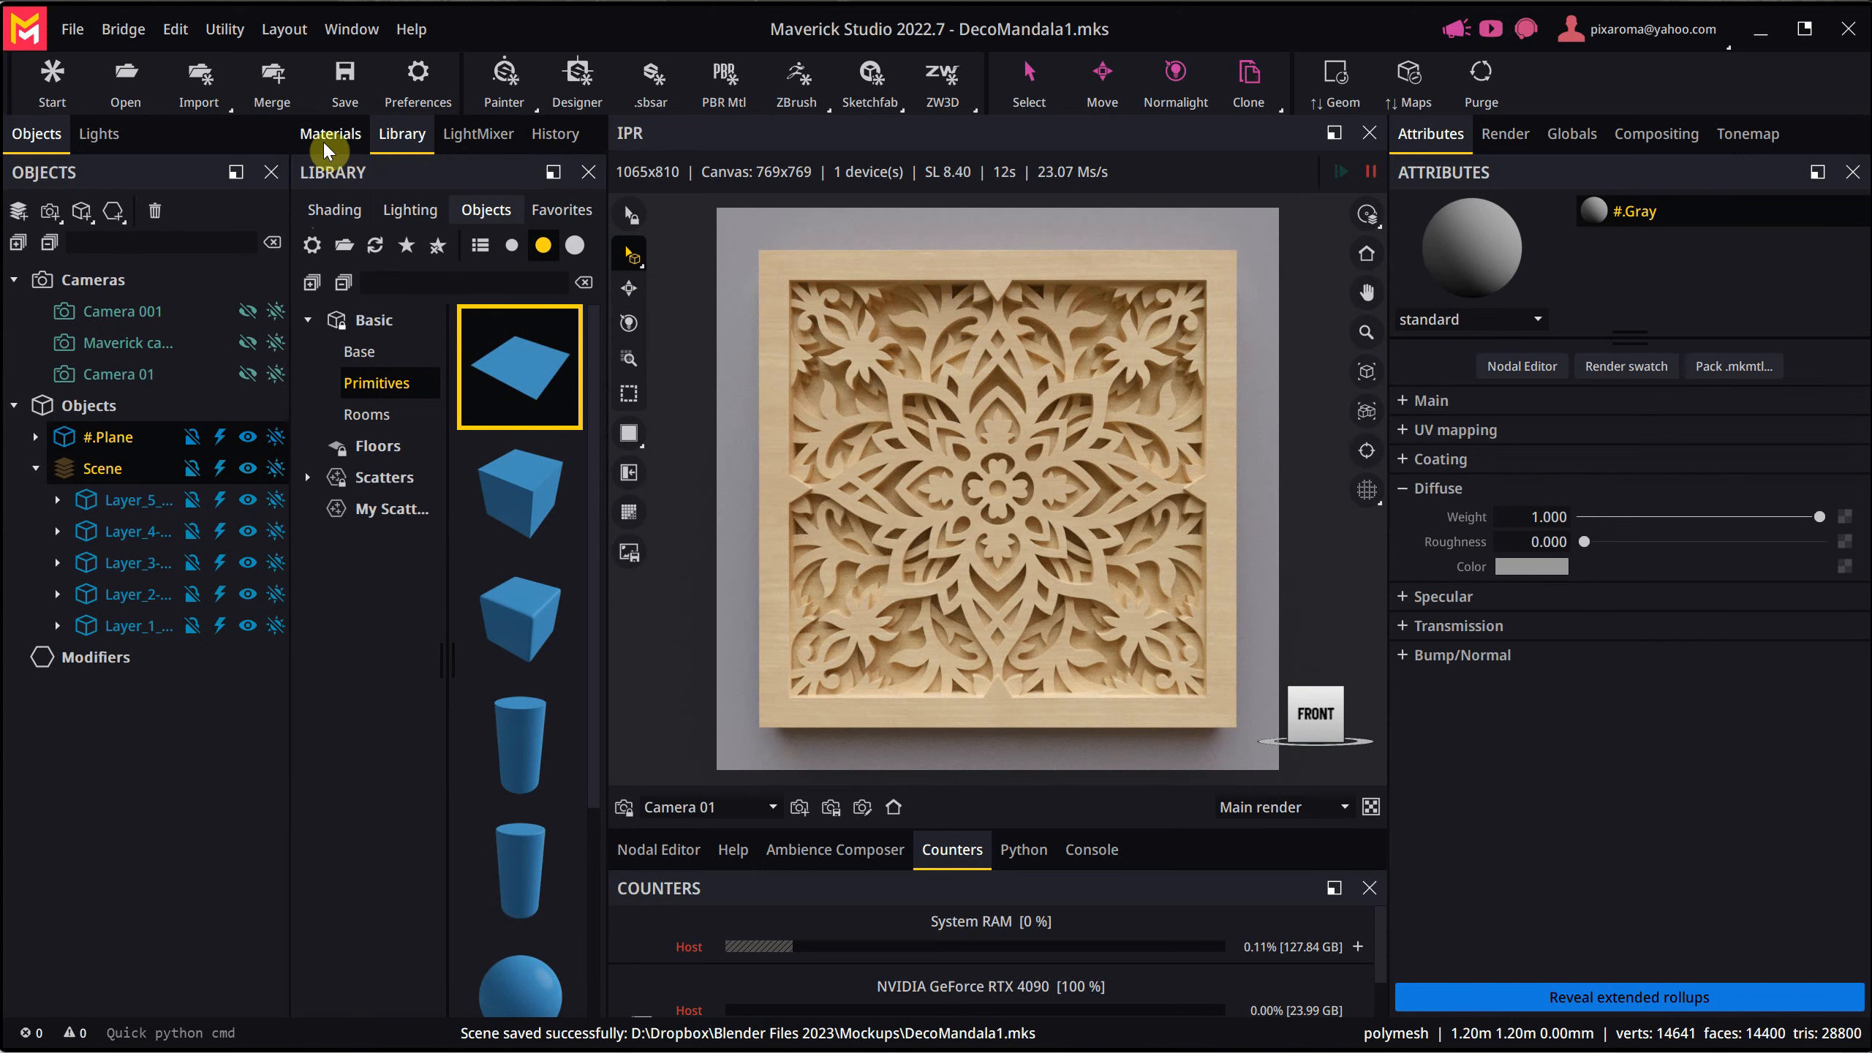
- Find the saved White Wall Plaster material among the personal scene materials in the library and apply it to the wall plane
click(346, 215)
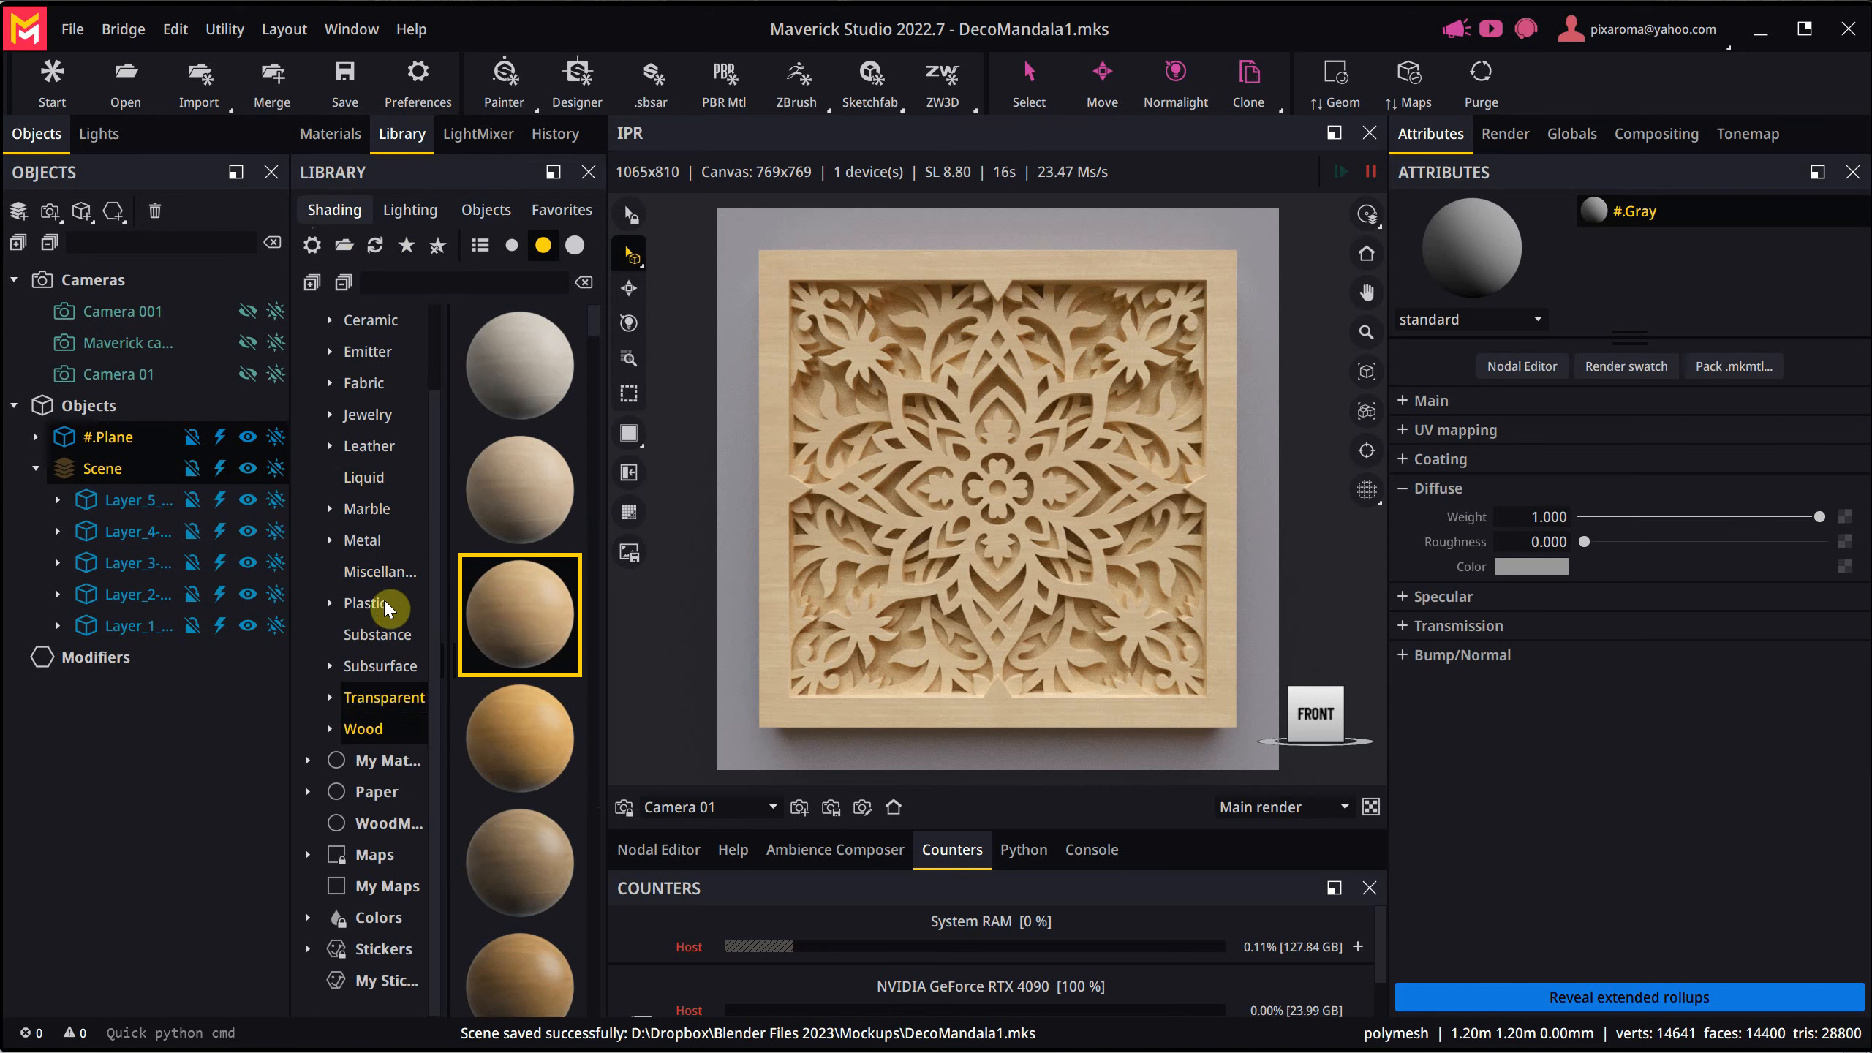
click(308, 760)
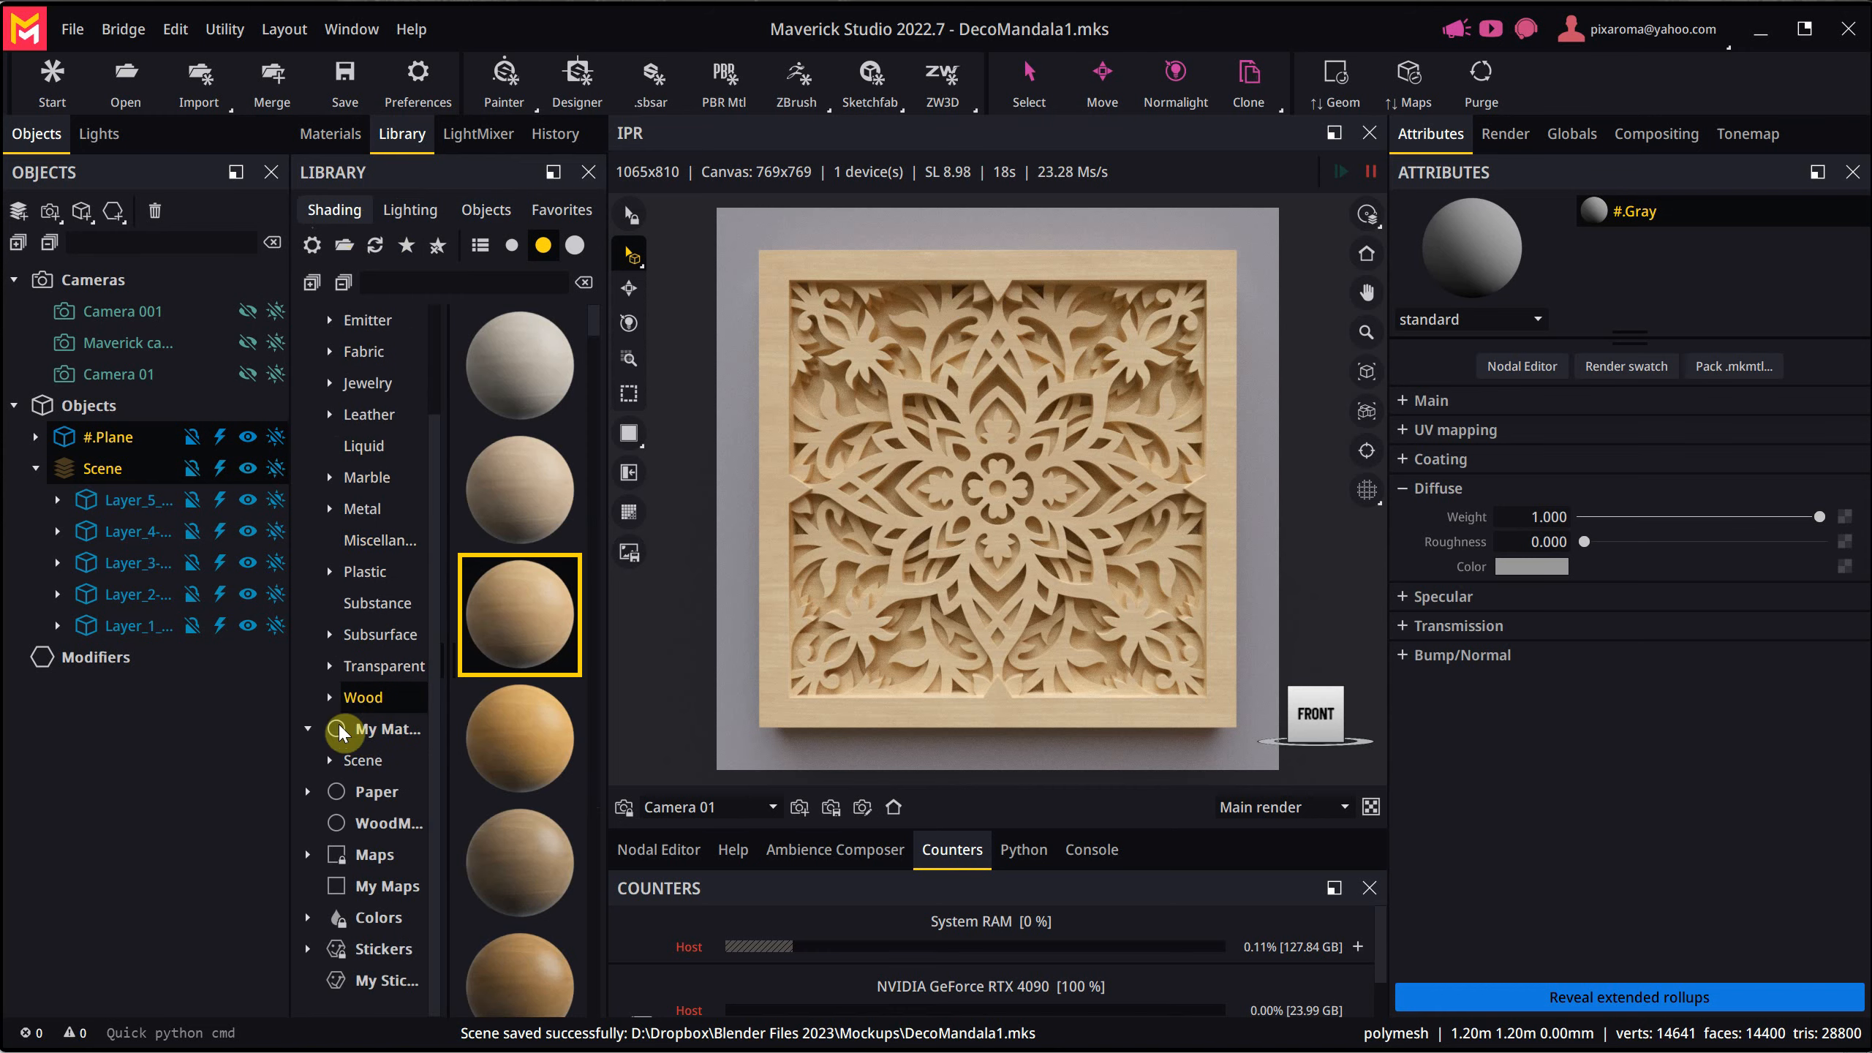
click(326, 758)
scroll(389, 711, down, 3)
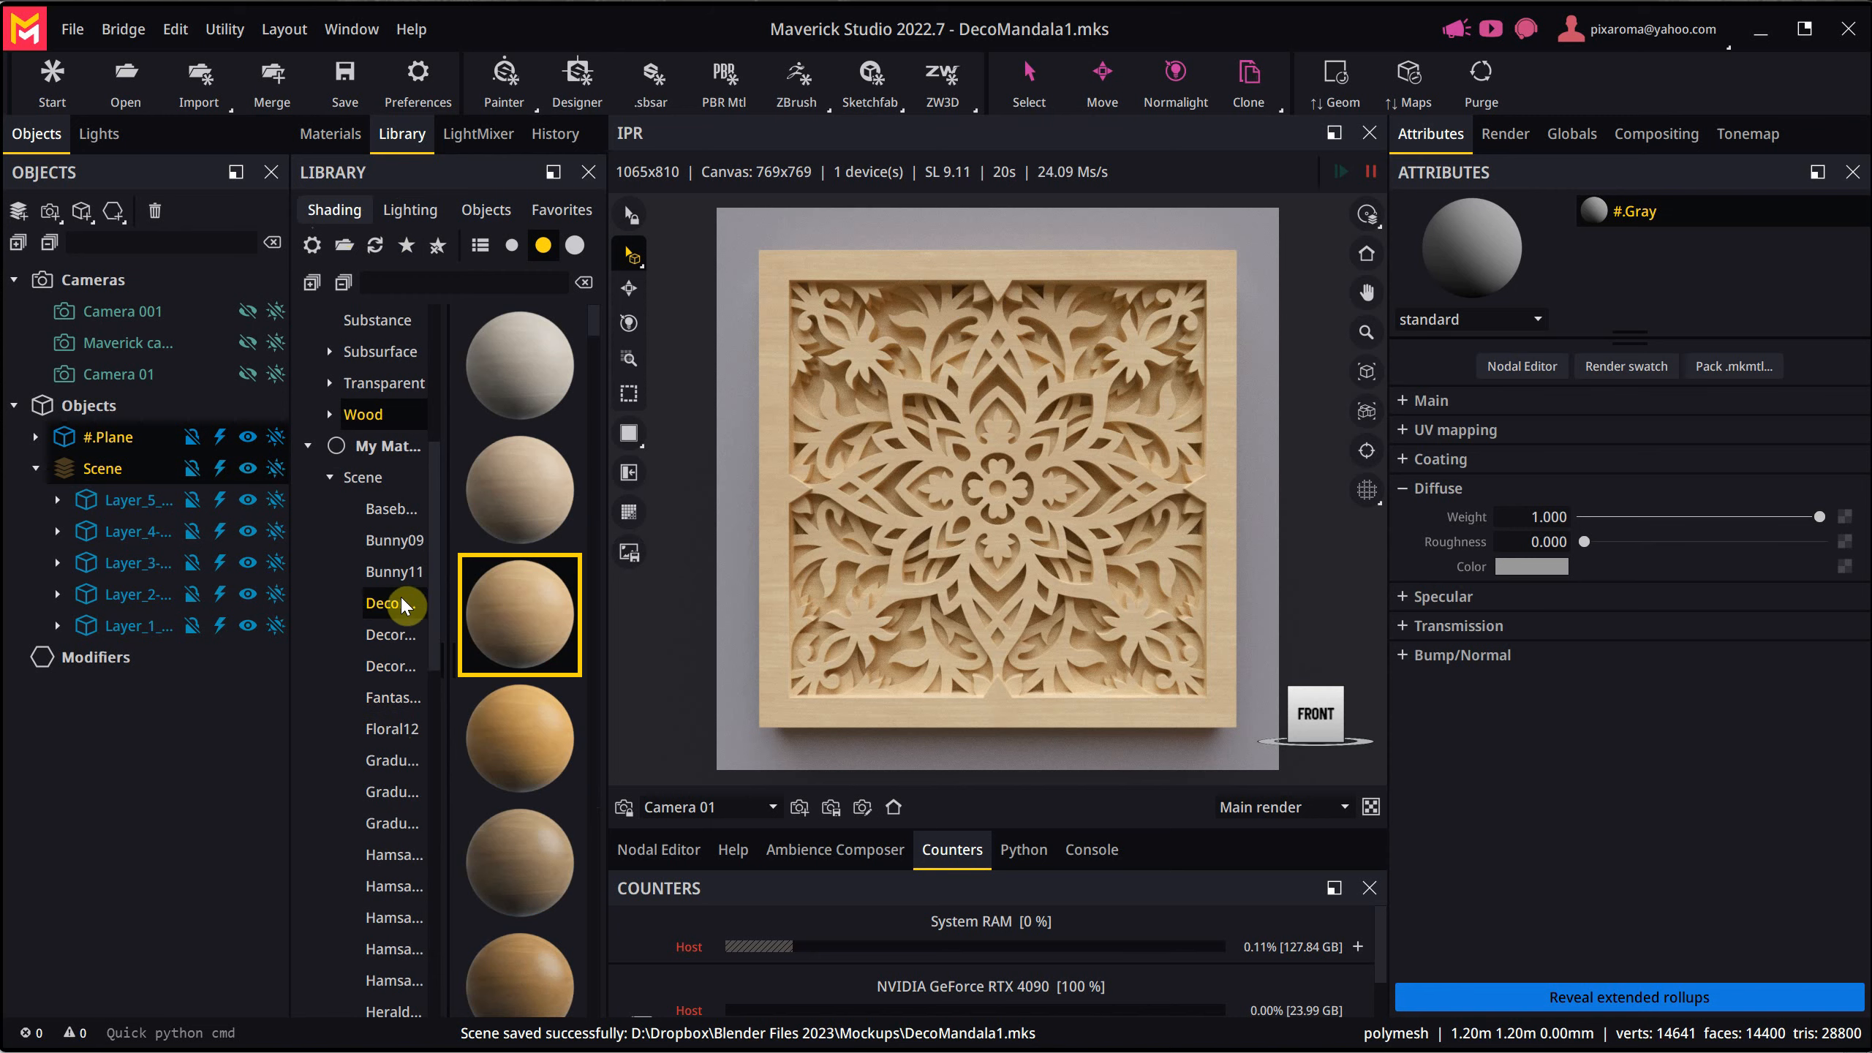
scroll(401, 595, down, 3)
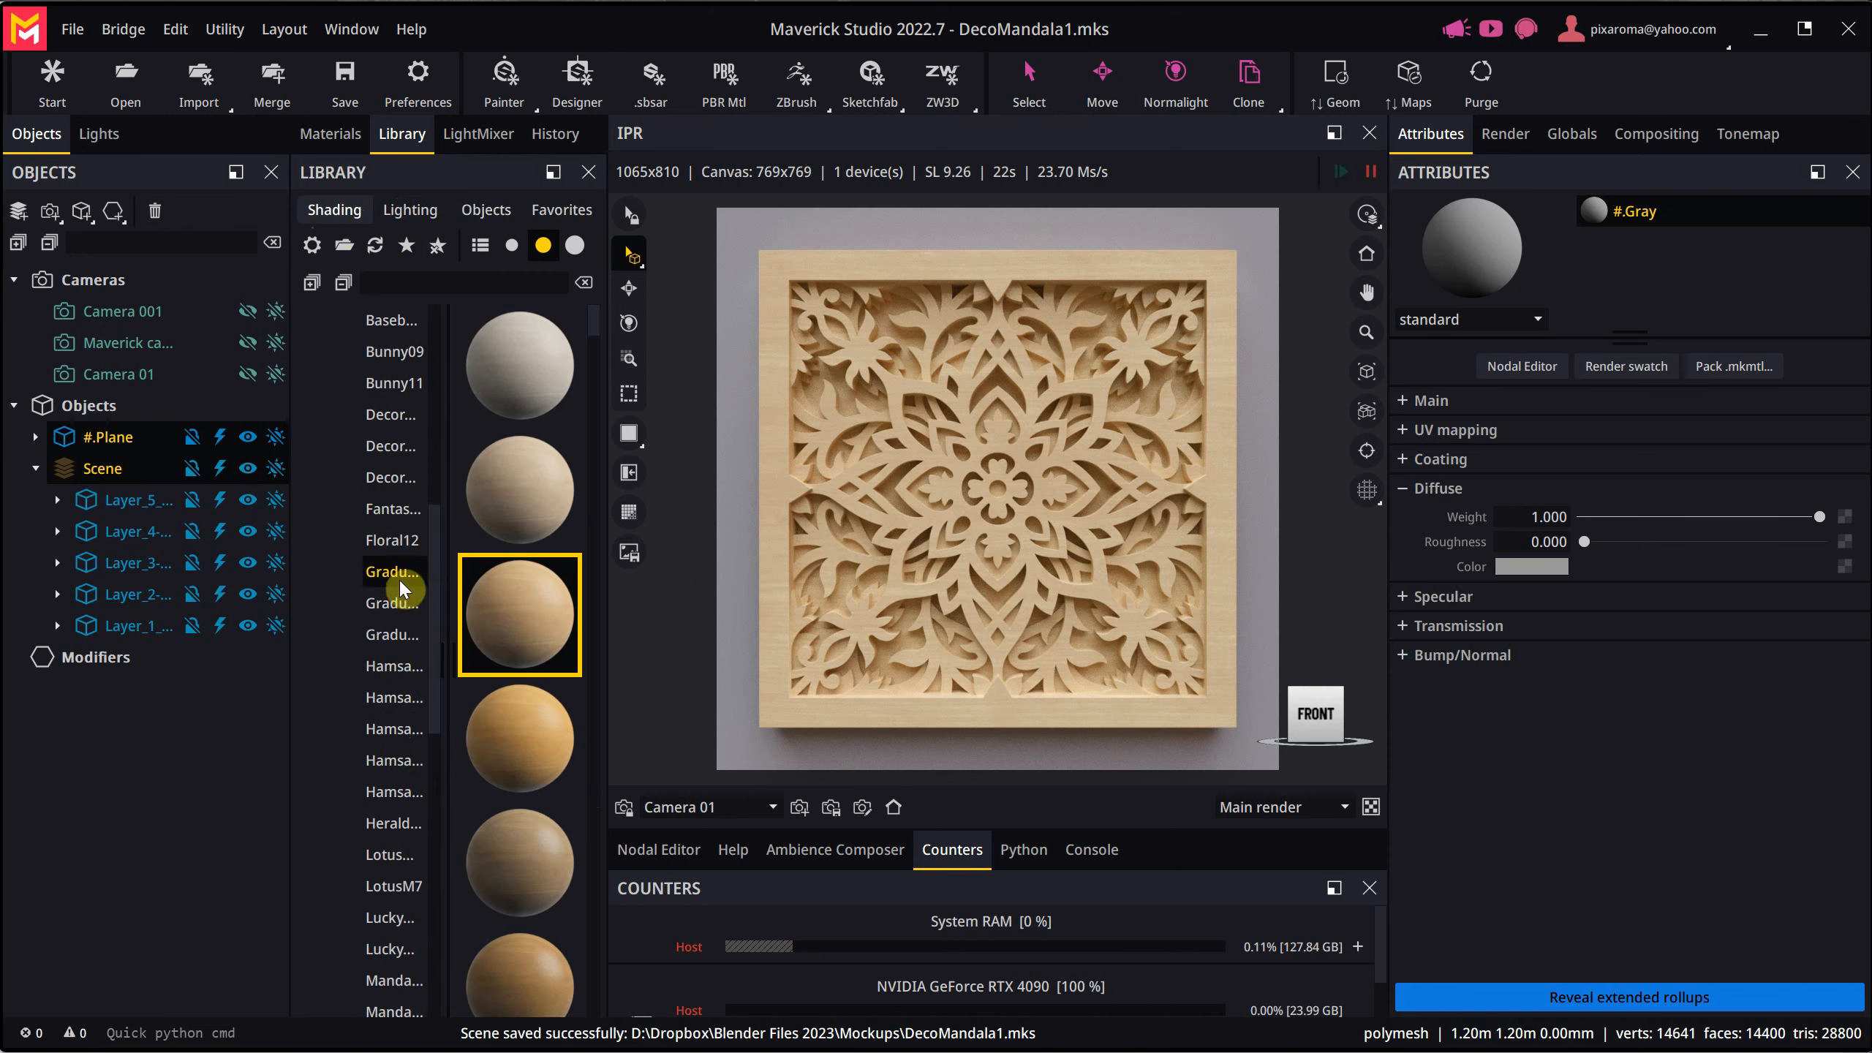
click(387, 417)
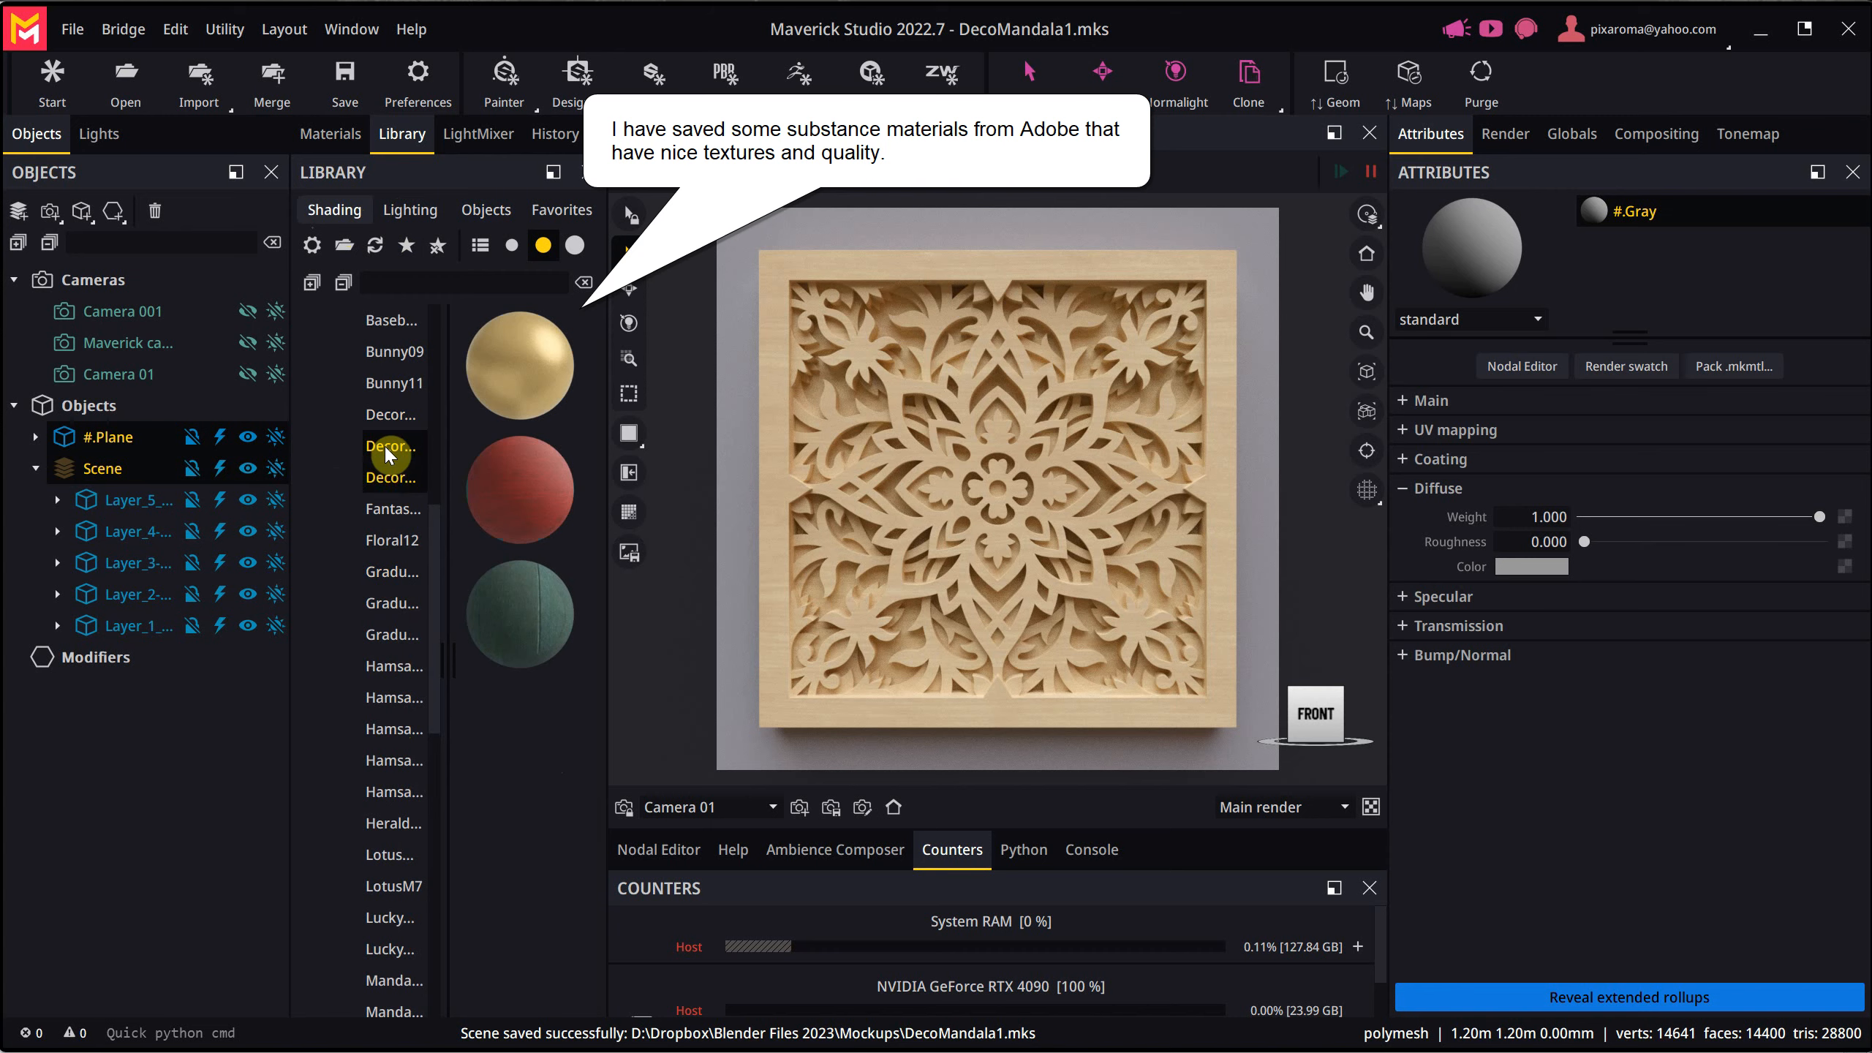
click(388, 478)
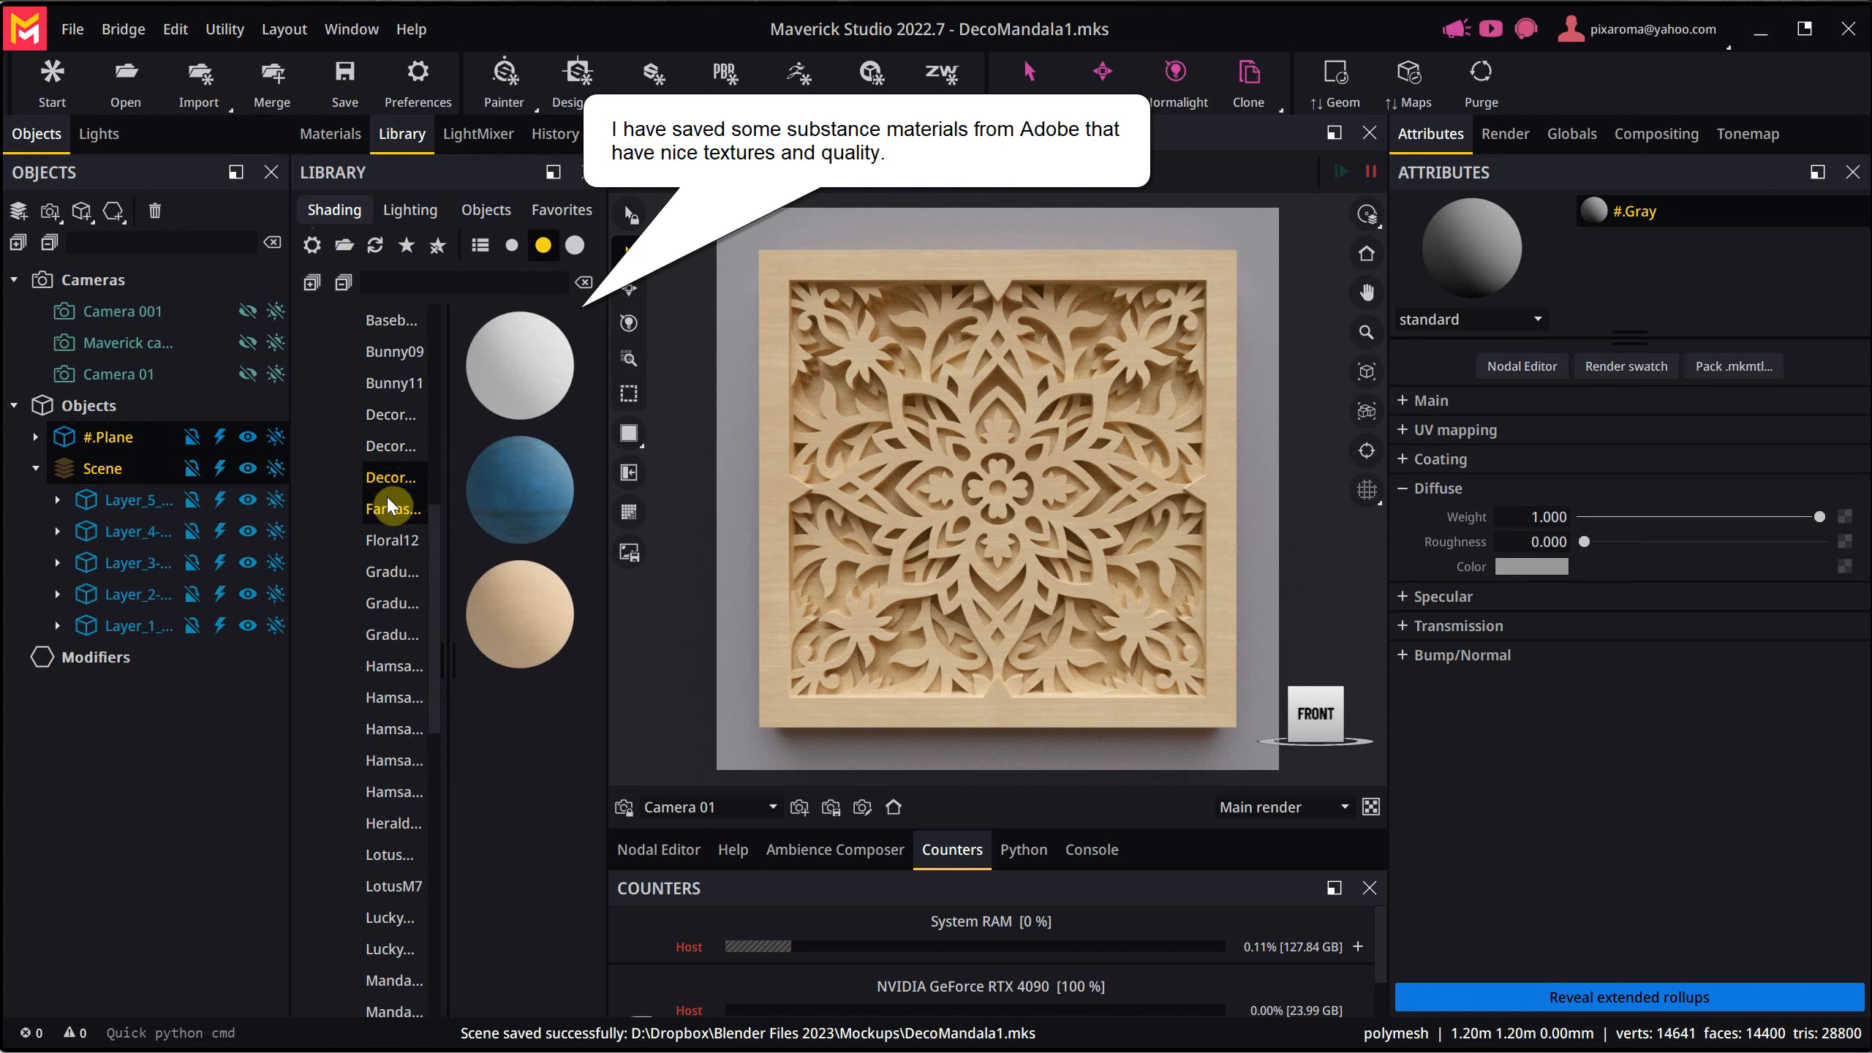
drag(516, 369, 740, 506)
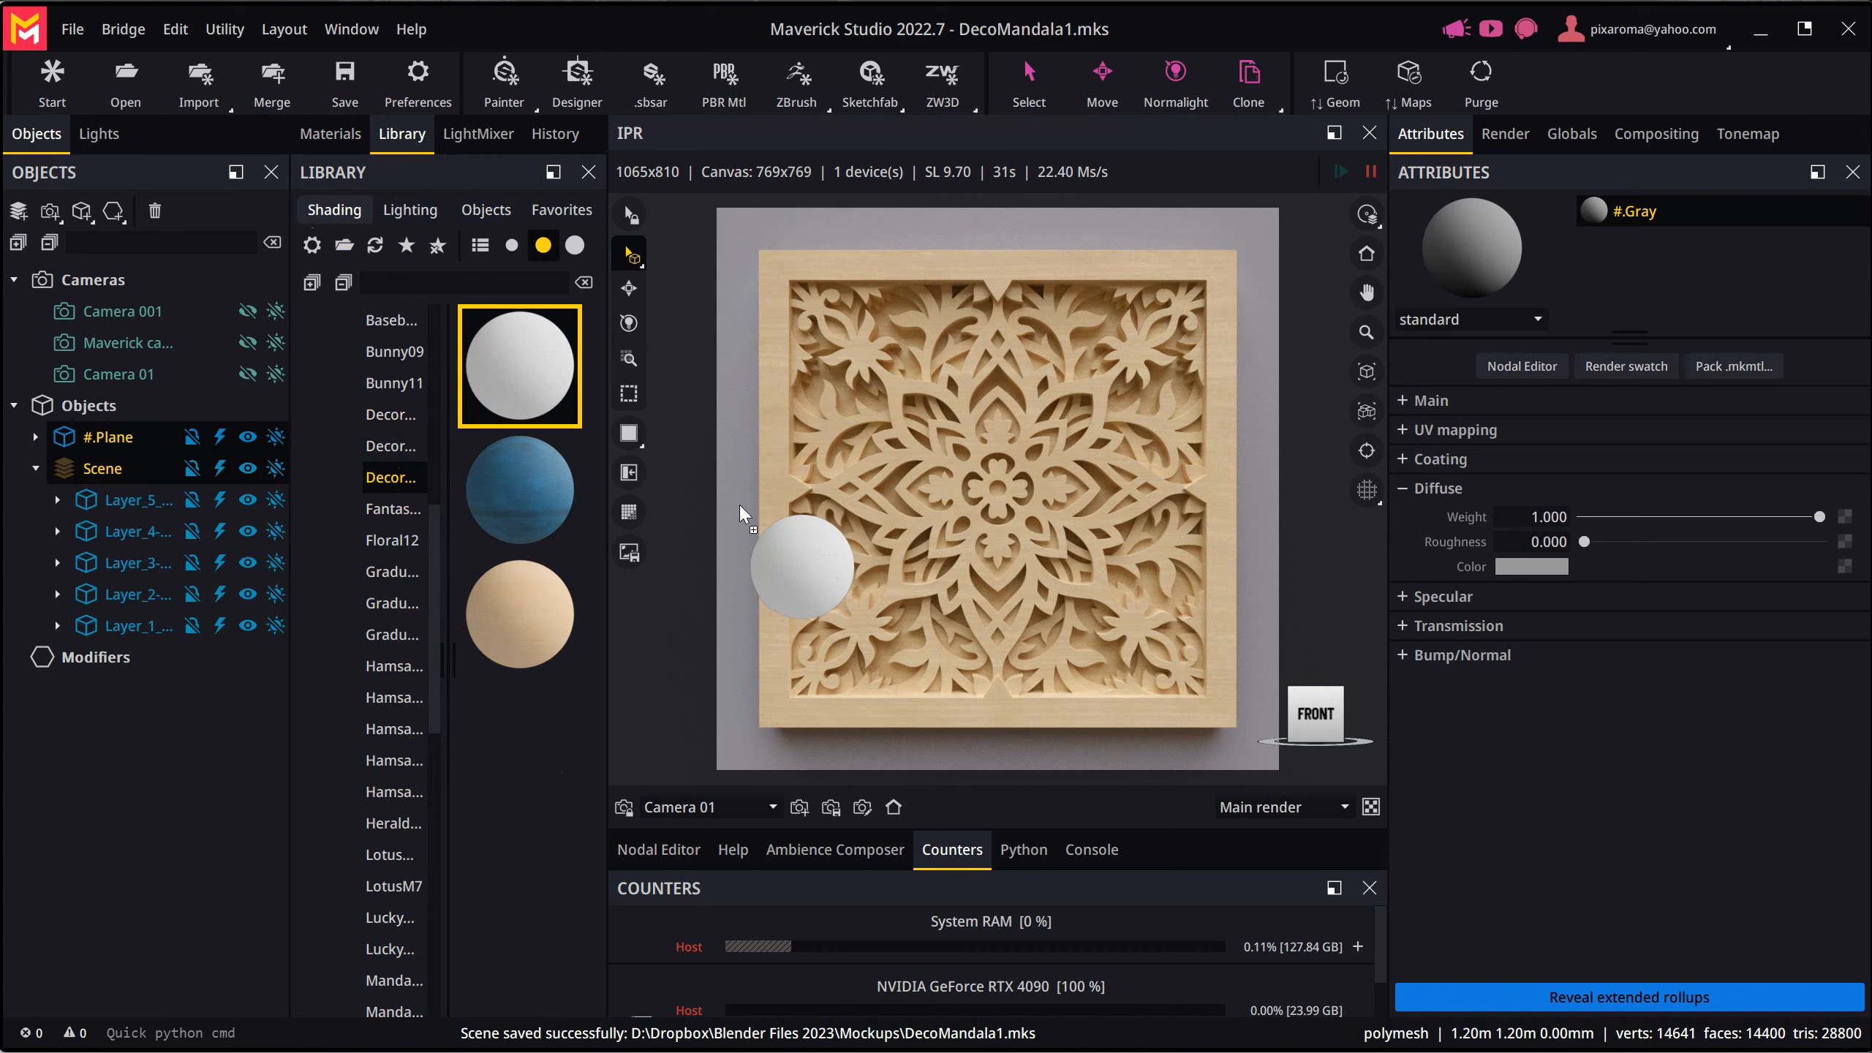
drag(740, 505, 738, 509)
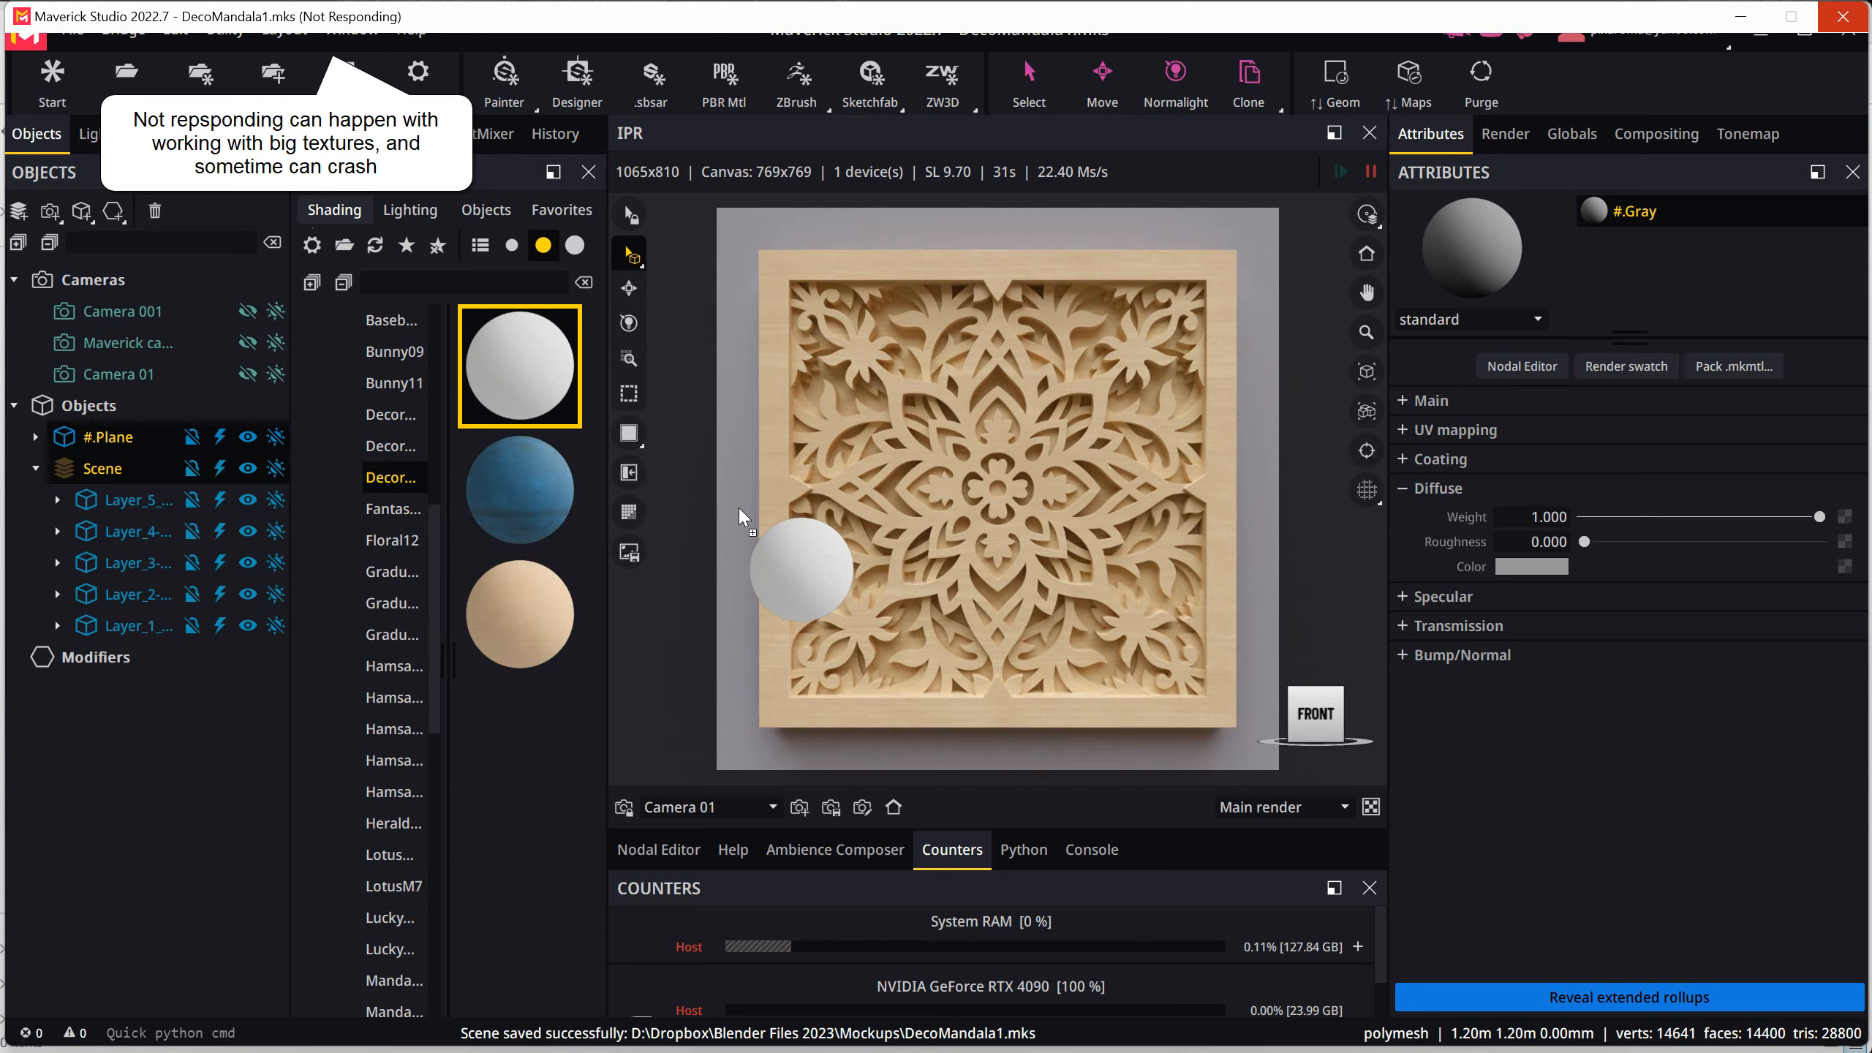
drag(741, 516, 742, 516)
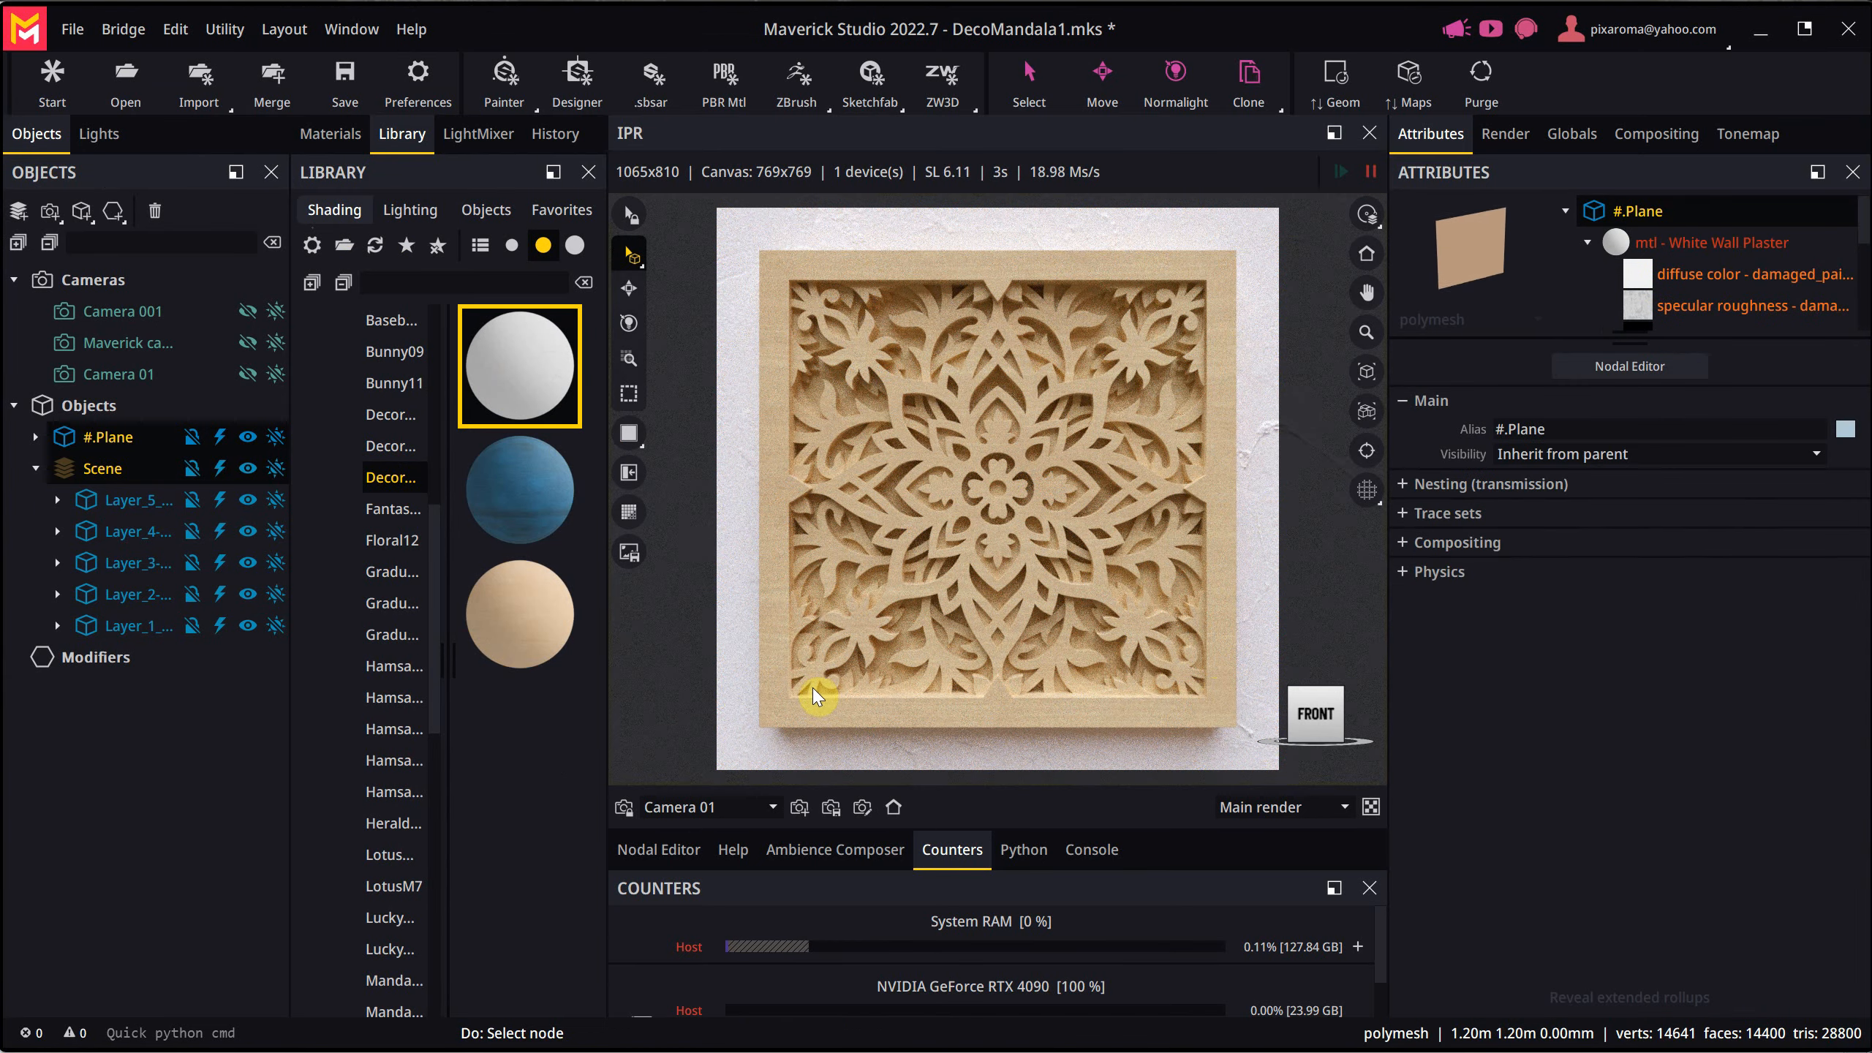
- Apply the light maple wood material from the same saved set to the whole Scene group
click(525, 619)
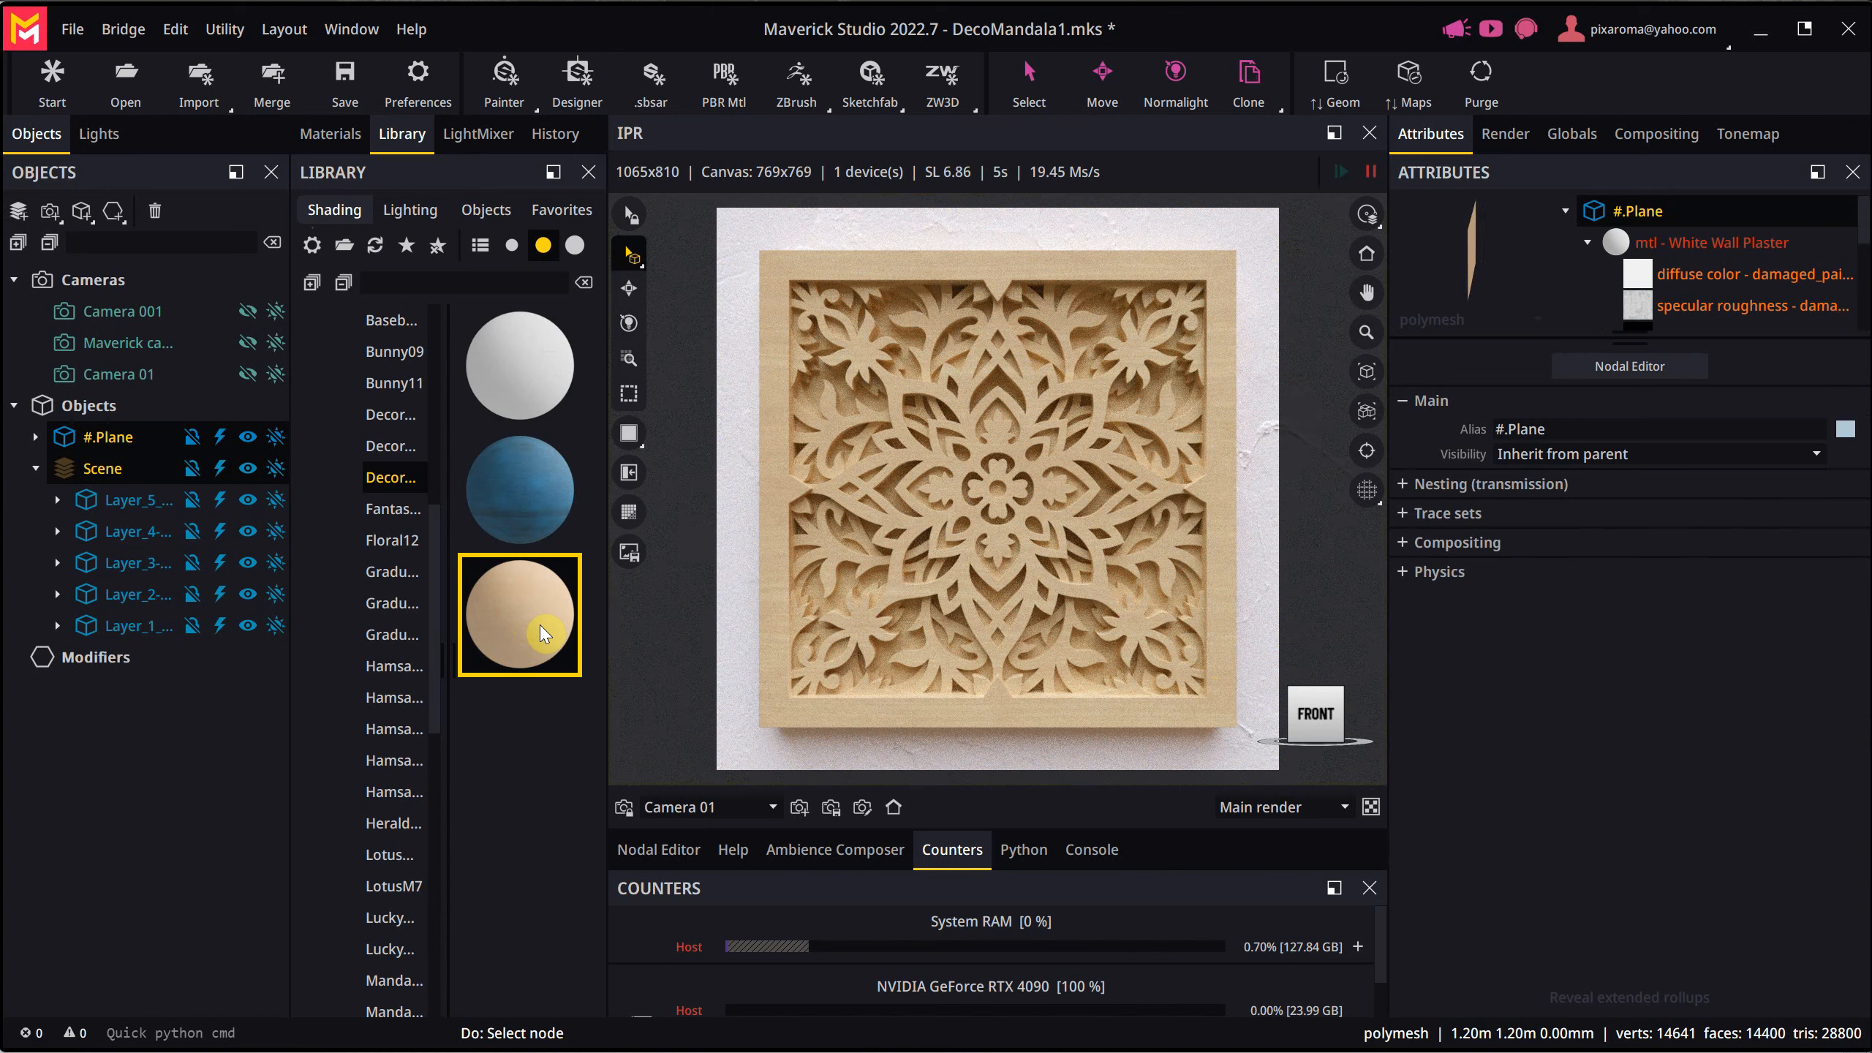
drag(541, 623, 104, 469)
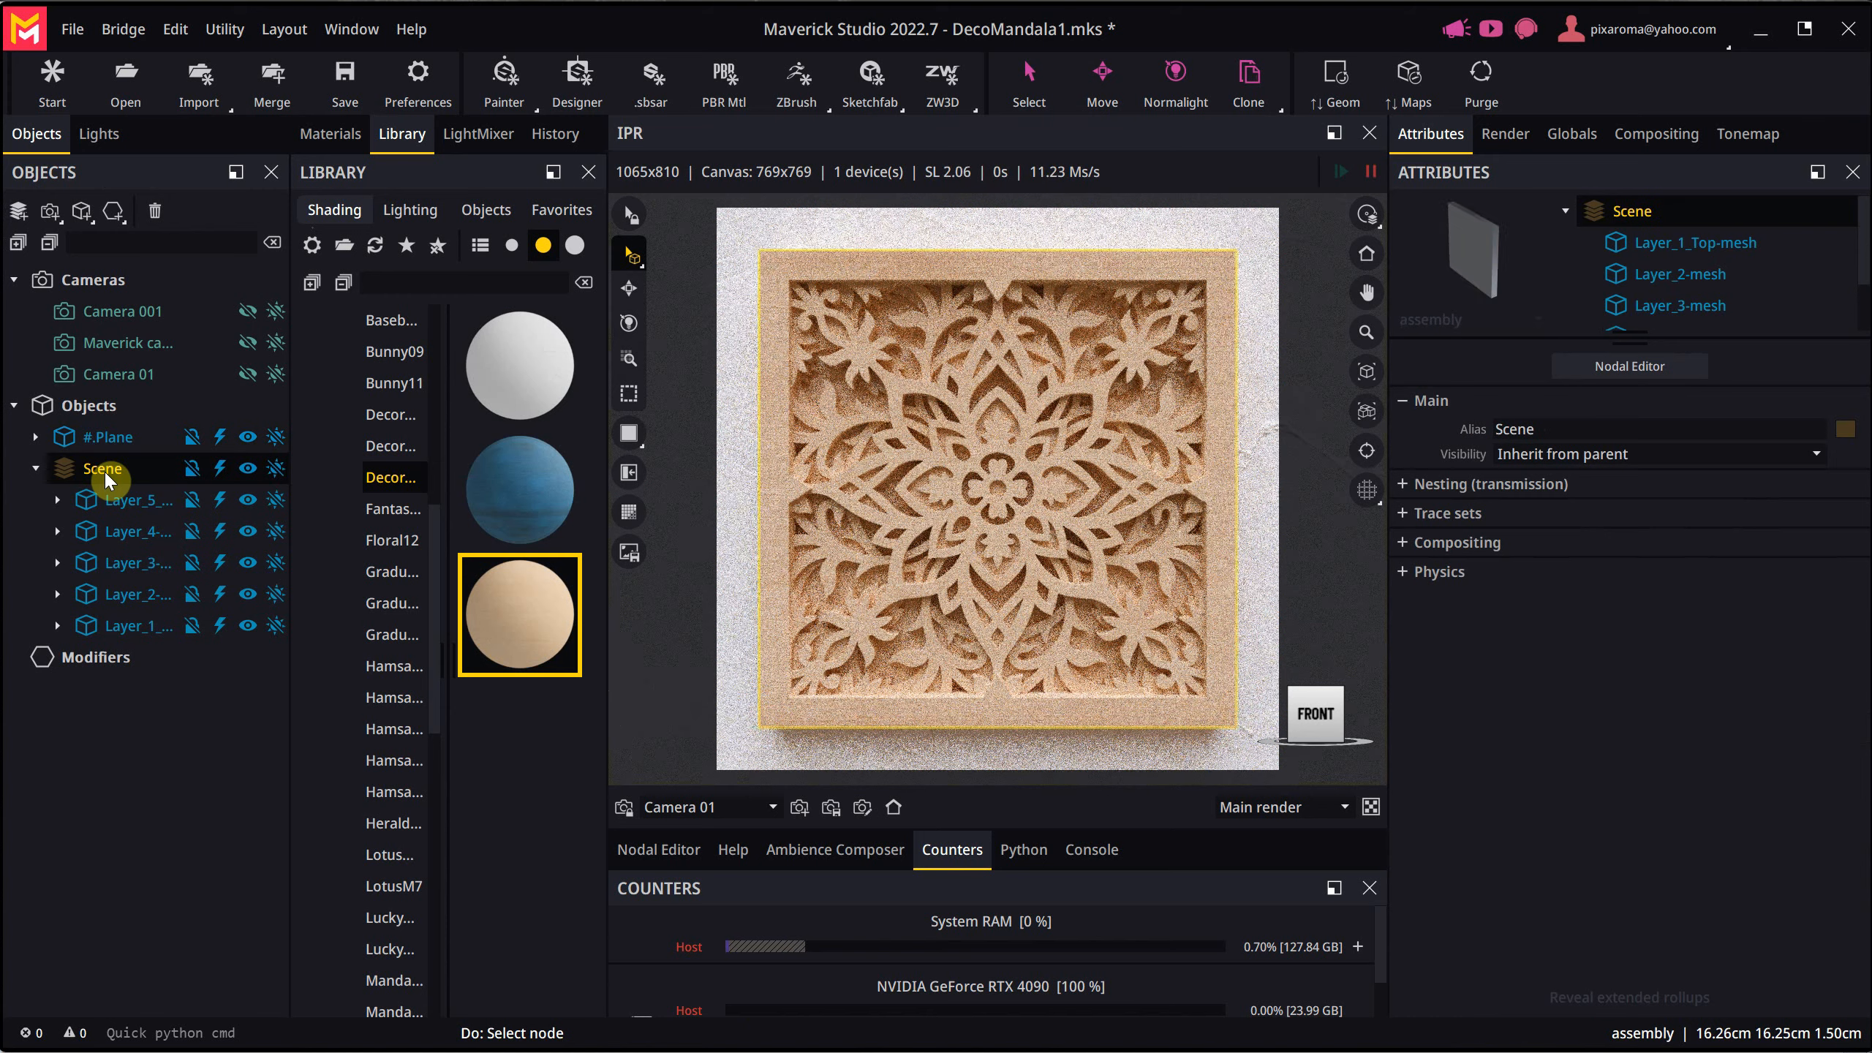
- Rename the Scene group as Mandala and save the scene
double_click(104, 470)
text(Mand)
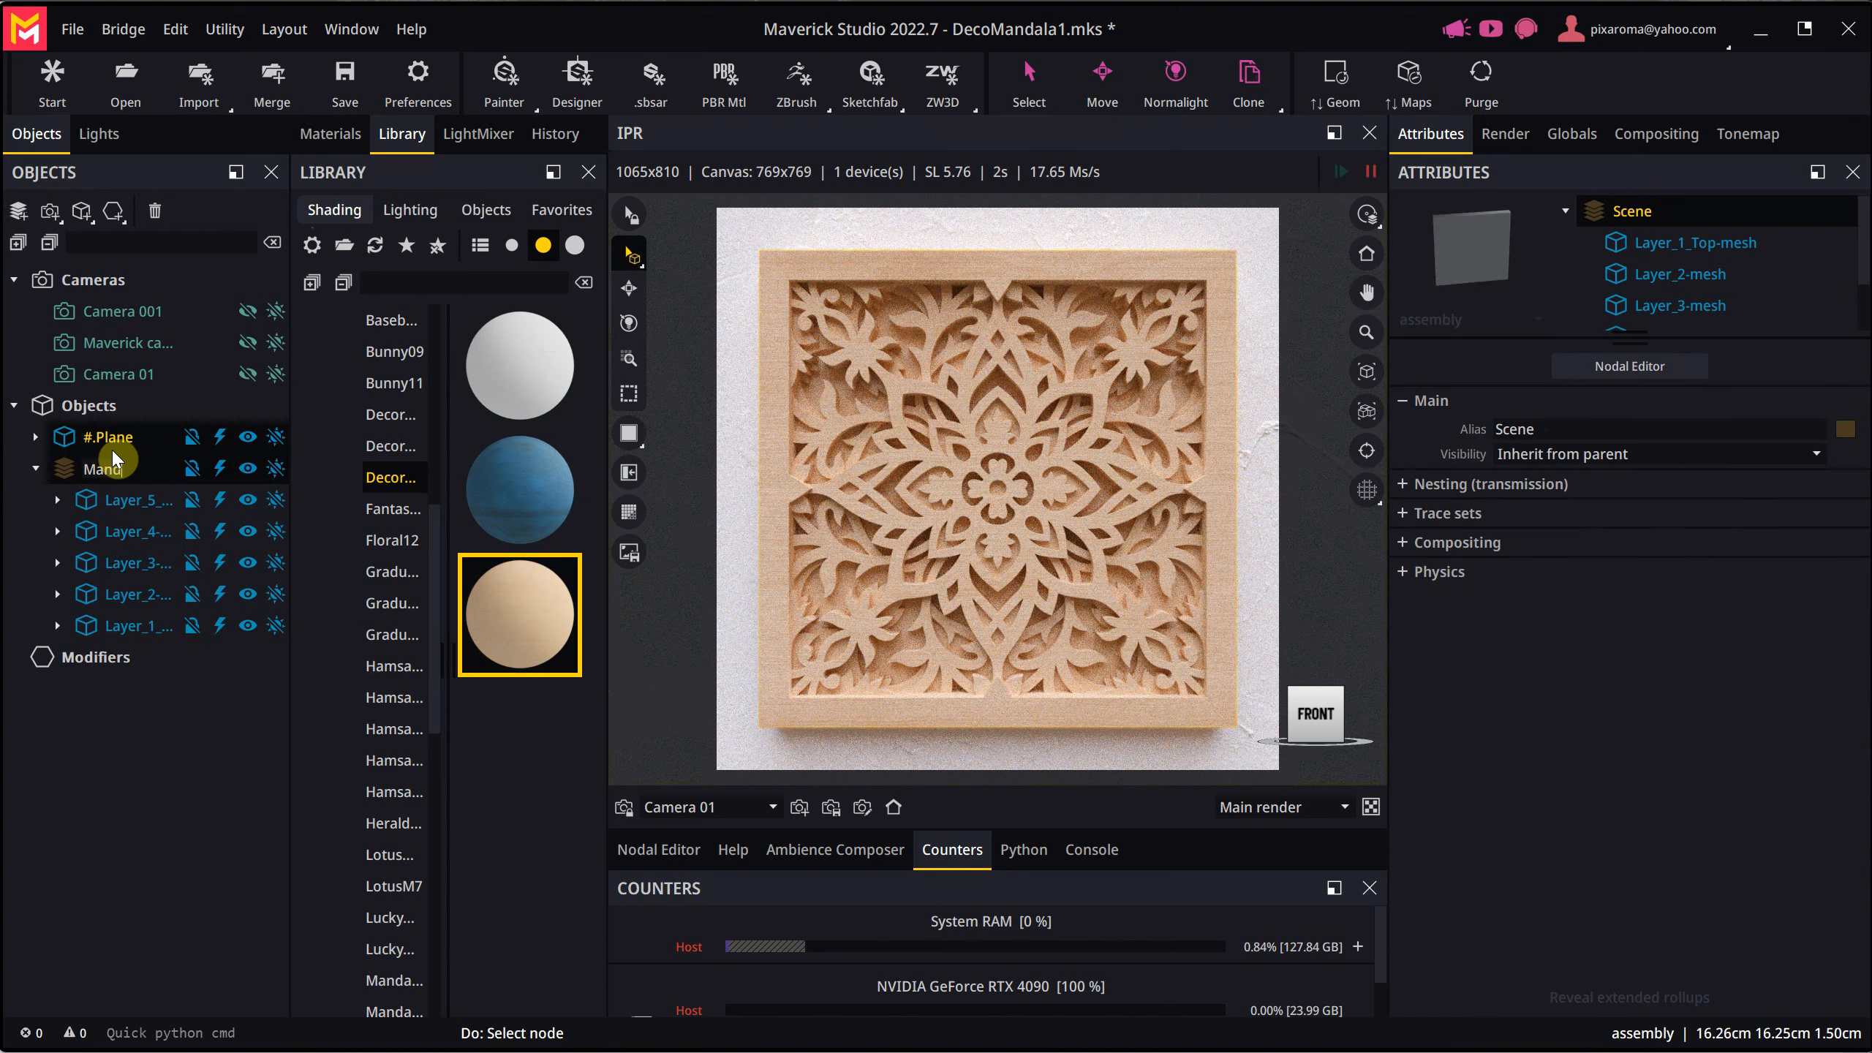
text(ala)
key(Return)
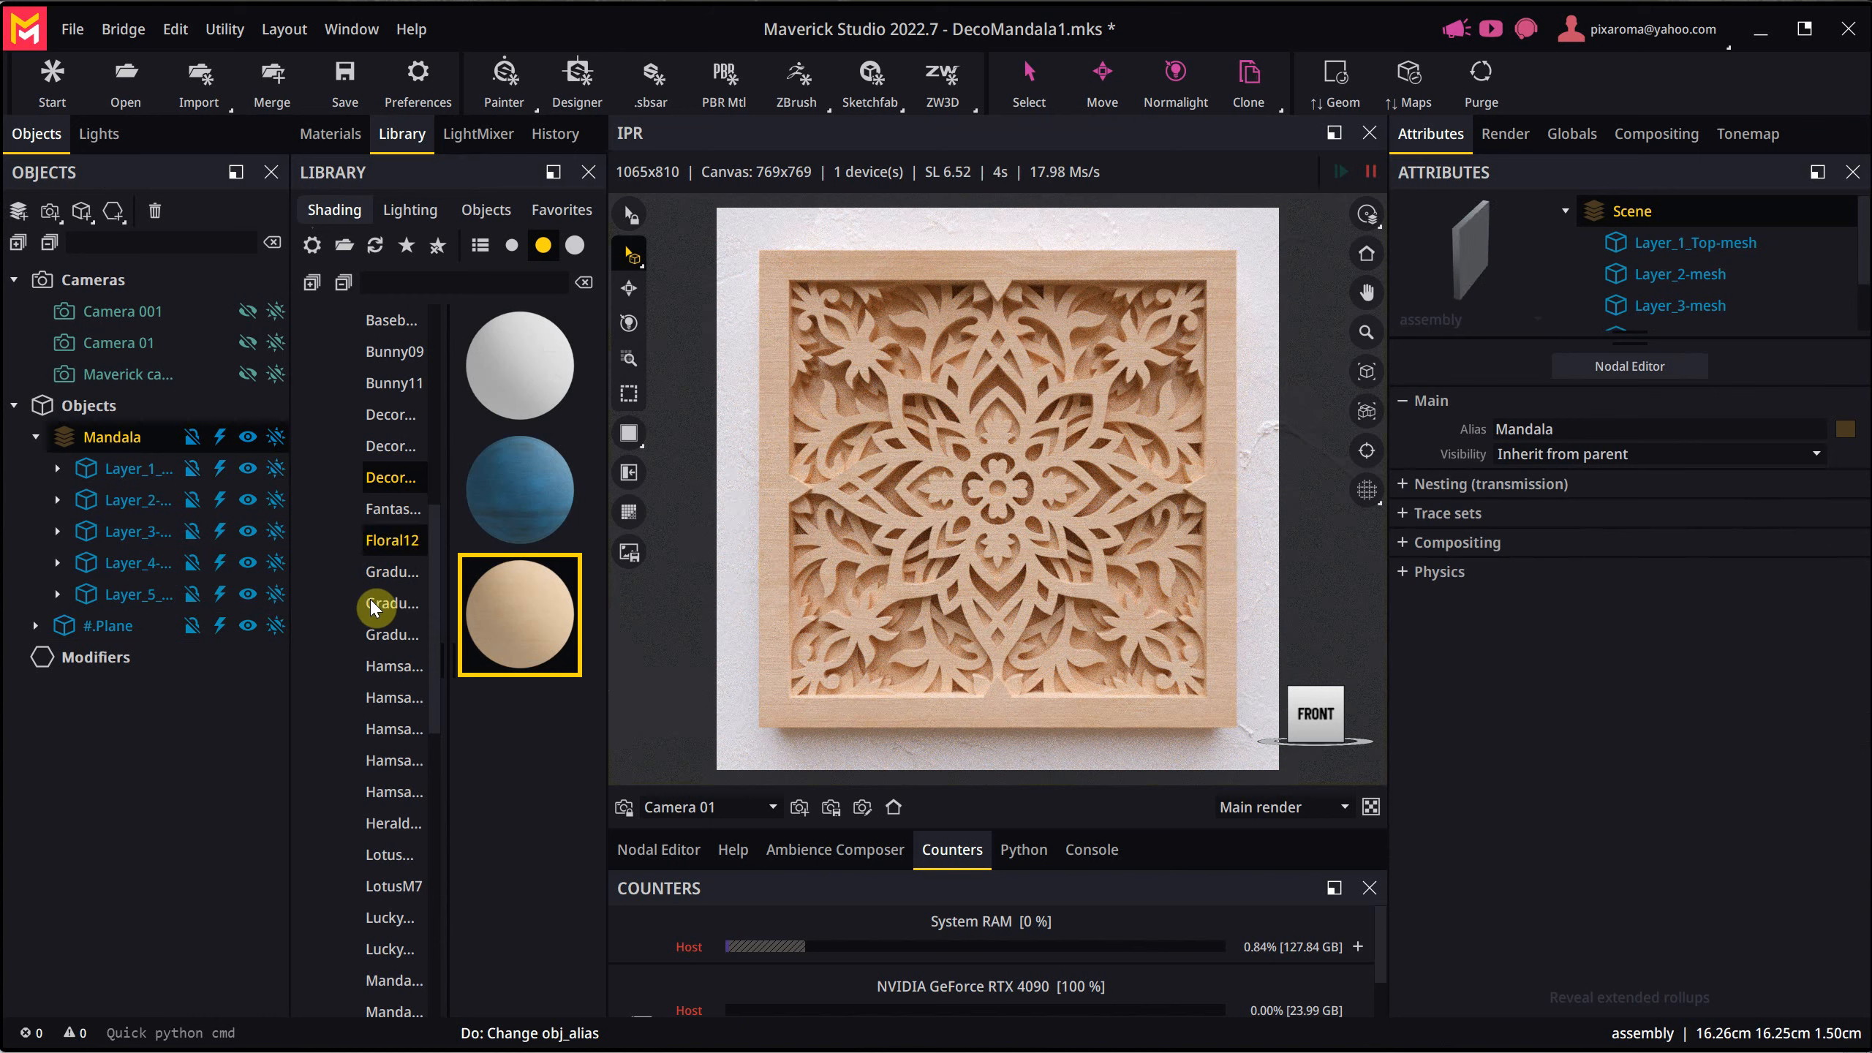
key(ctrl+s)
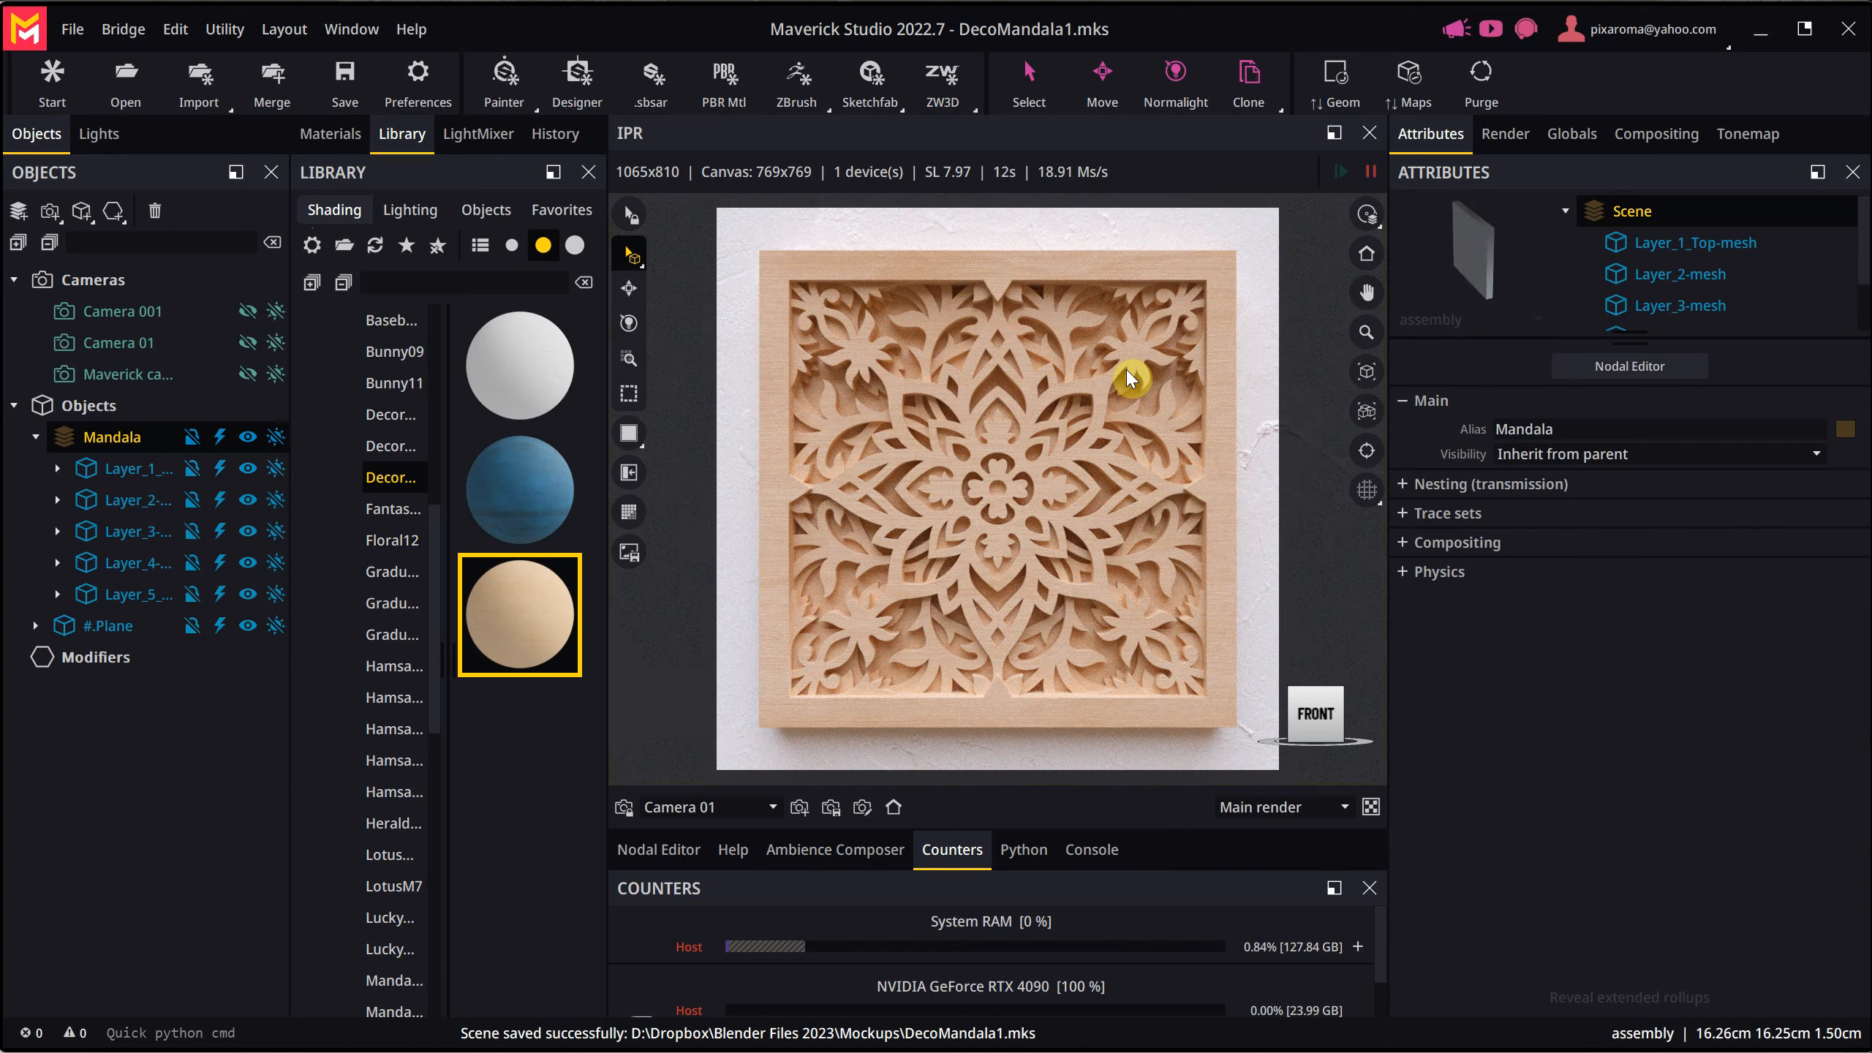
- Apply the blue maple wood material from the saved set to the mandala's Layer 3
click(493, 488)
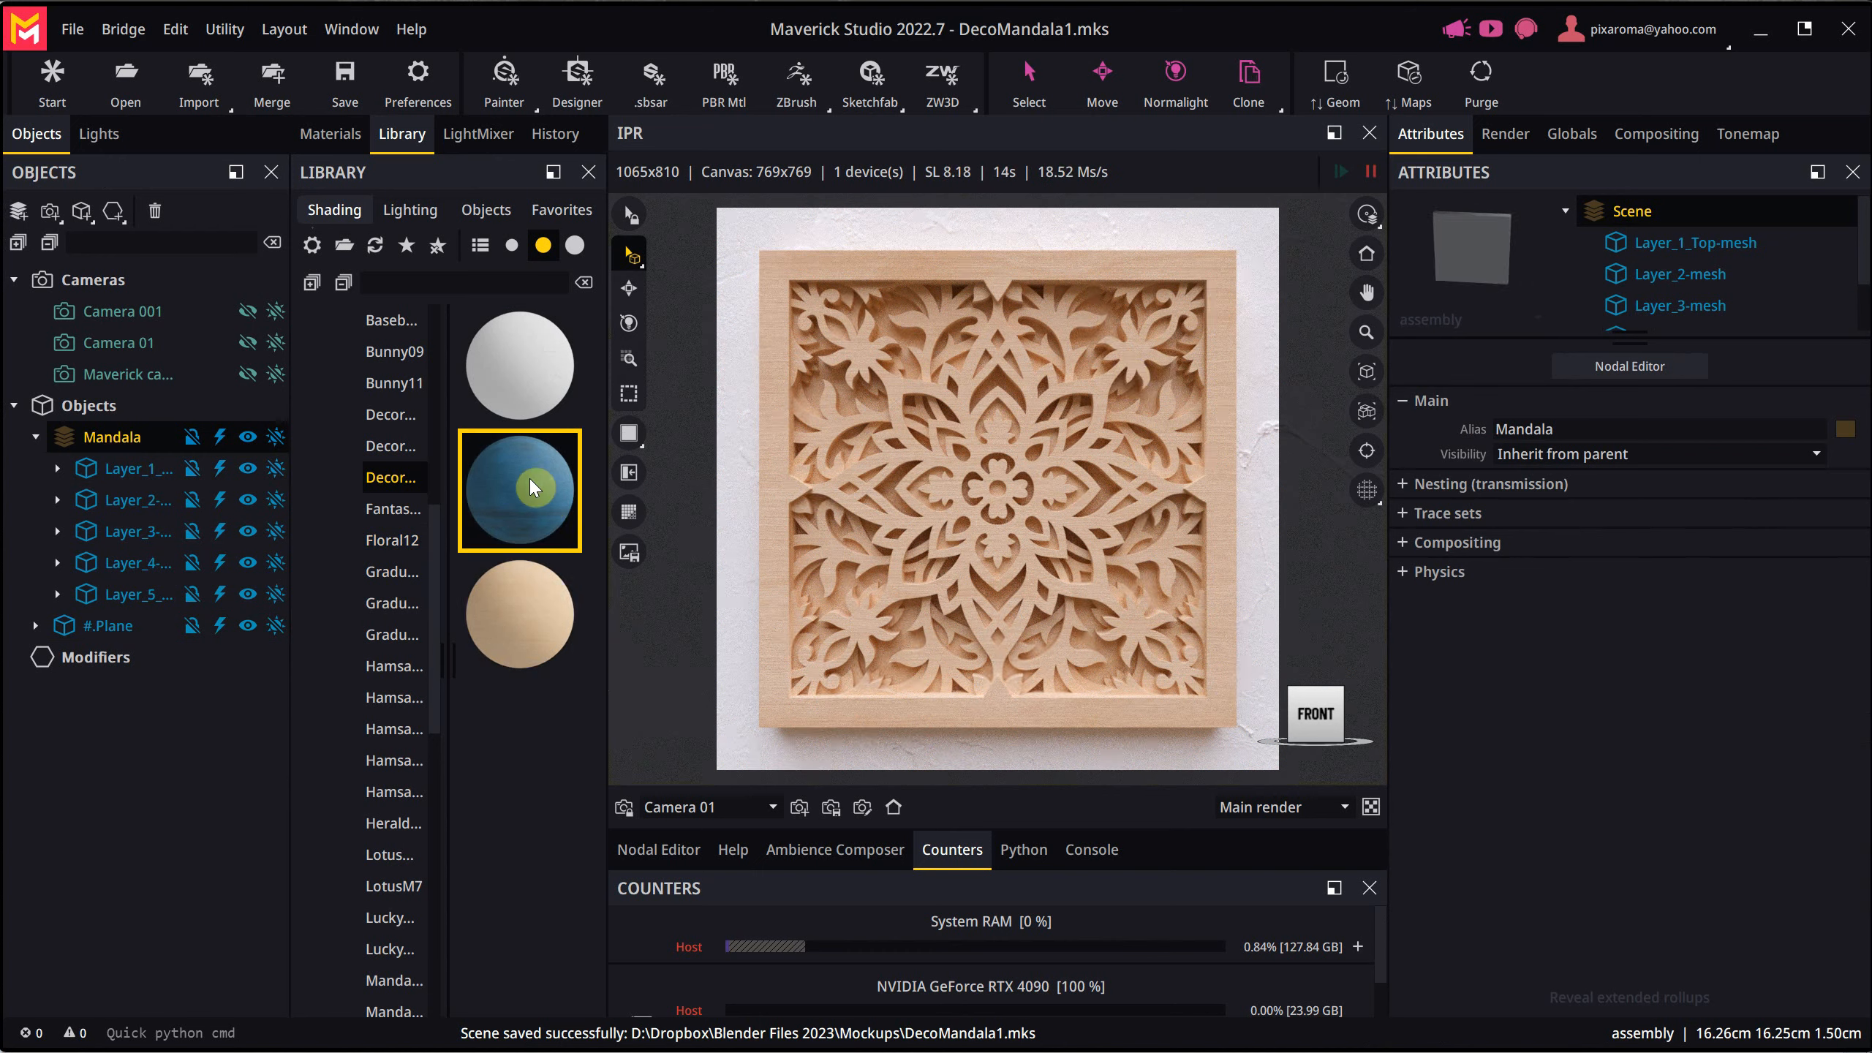
drag(518, 477, 913, 487)
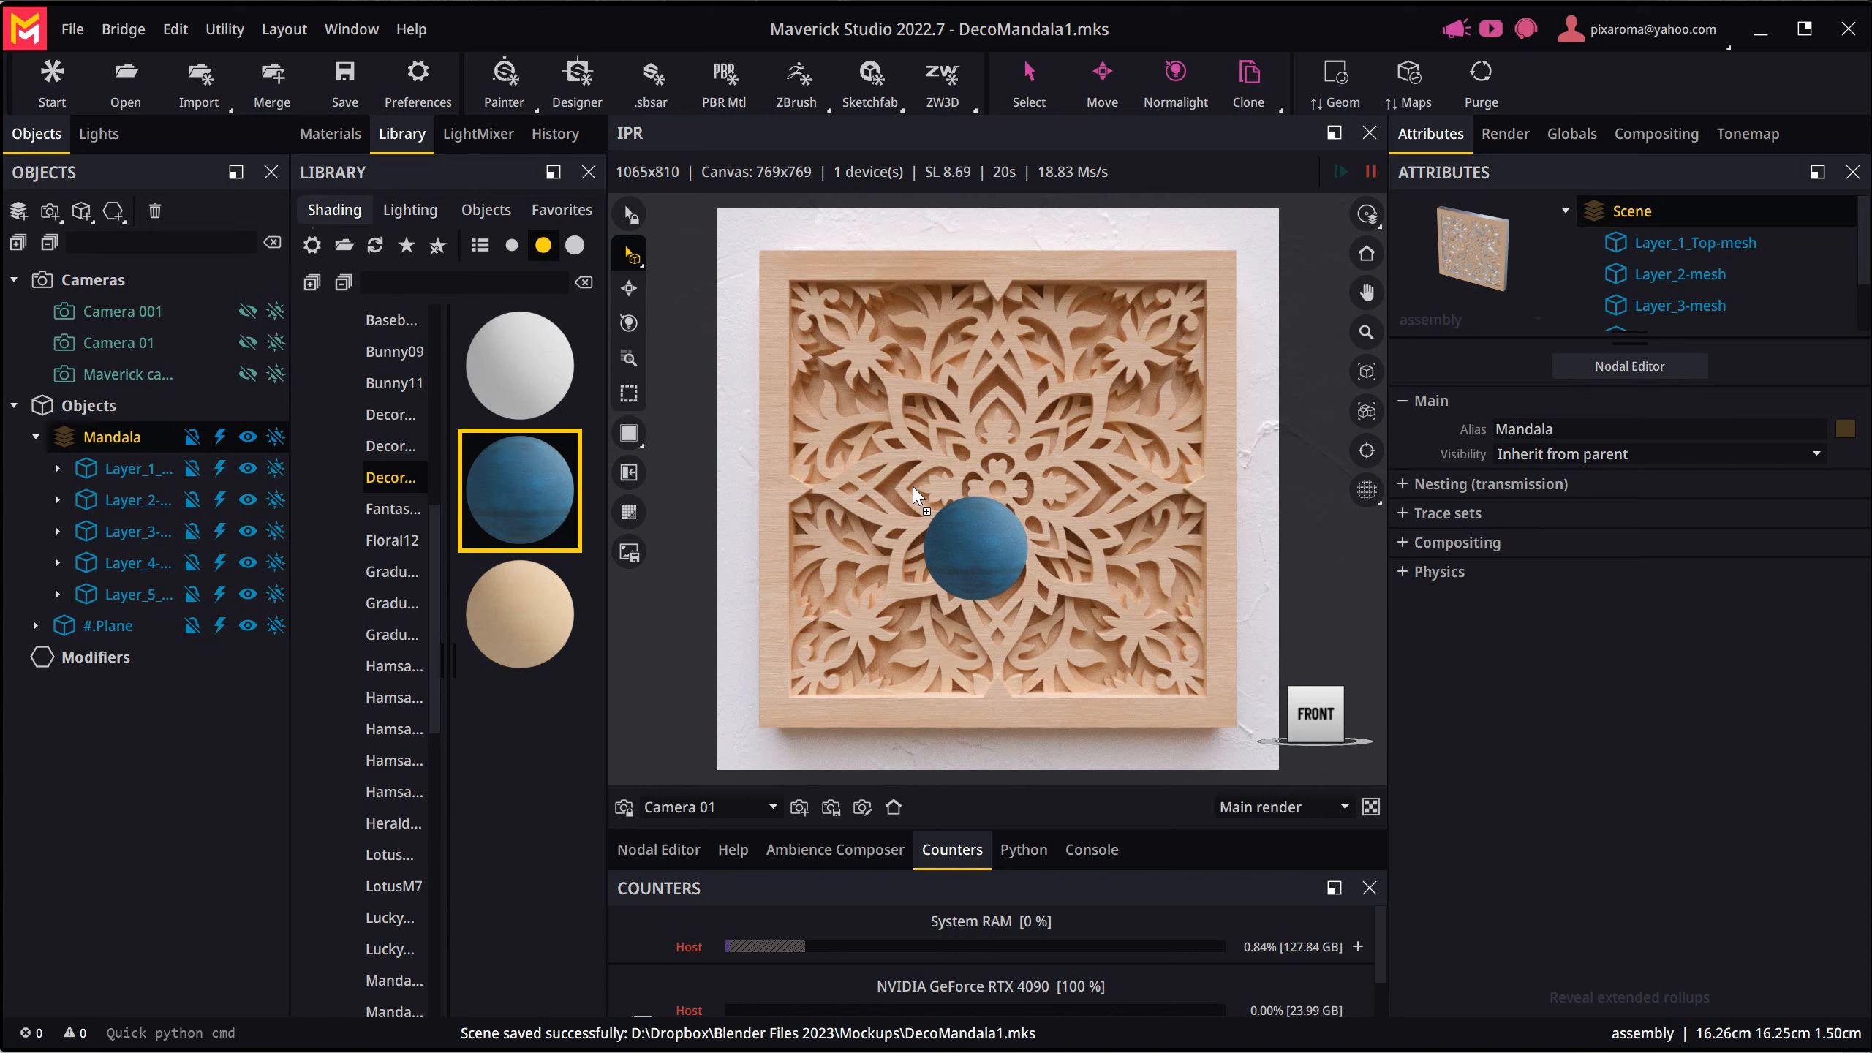
drag(912, 486, 913, 486)
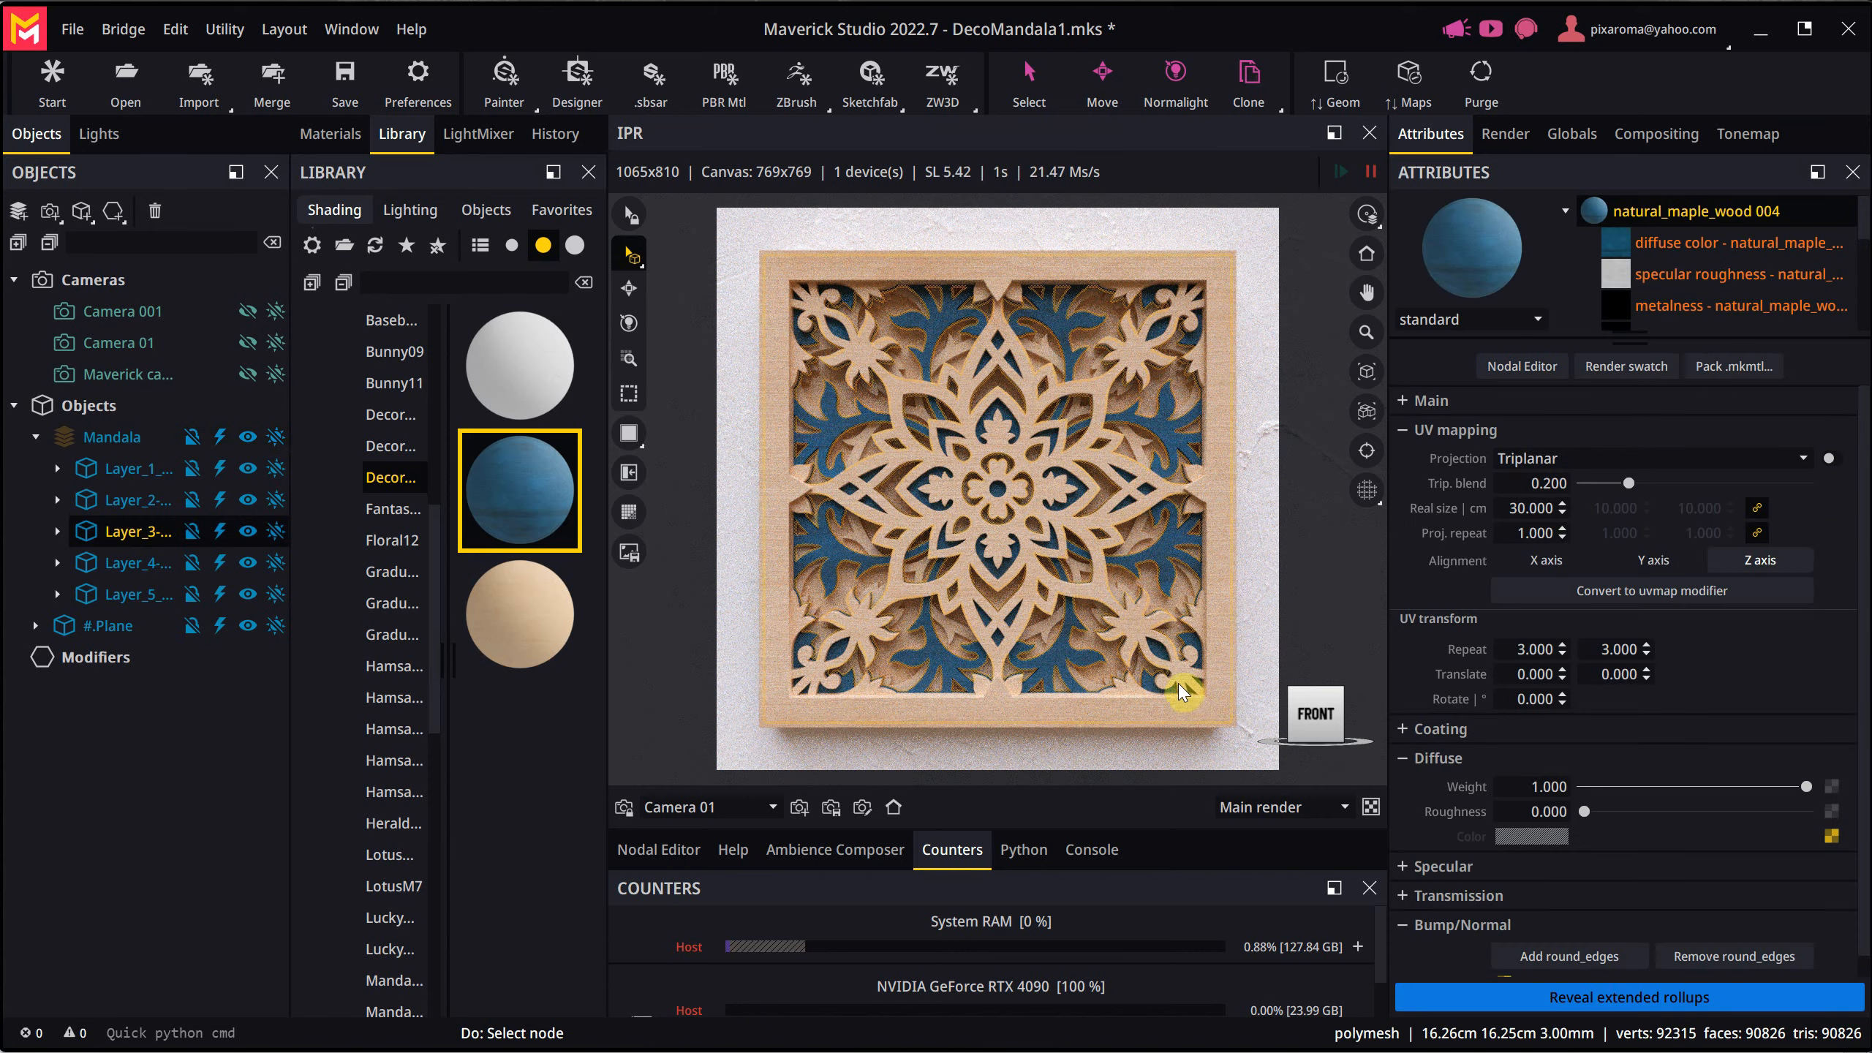
- Purge the unused materials and maps from the scene
click(345, 137)
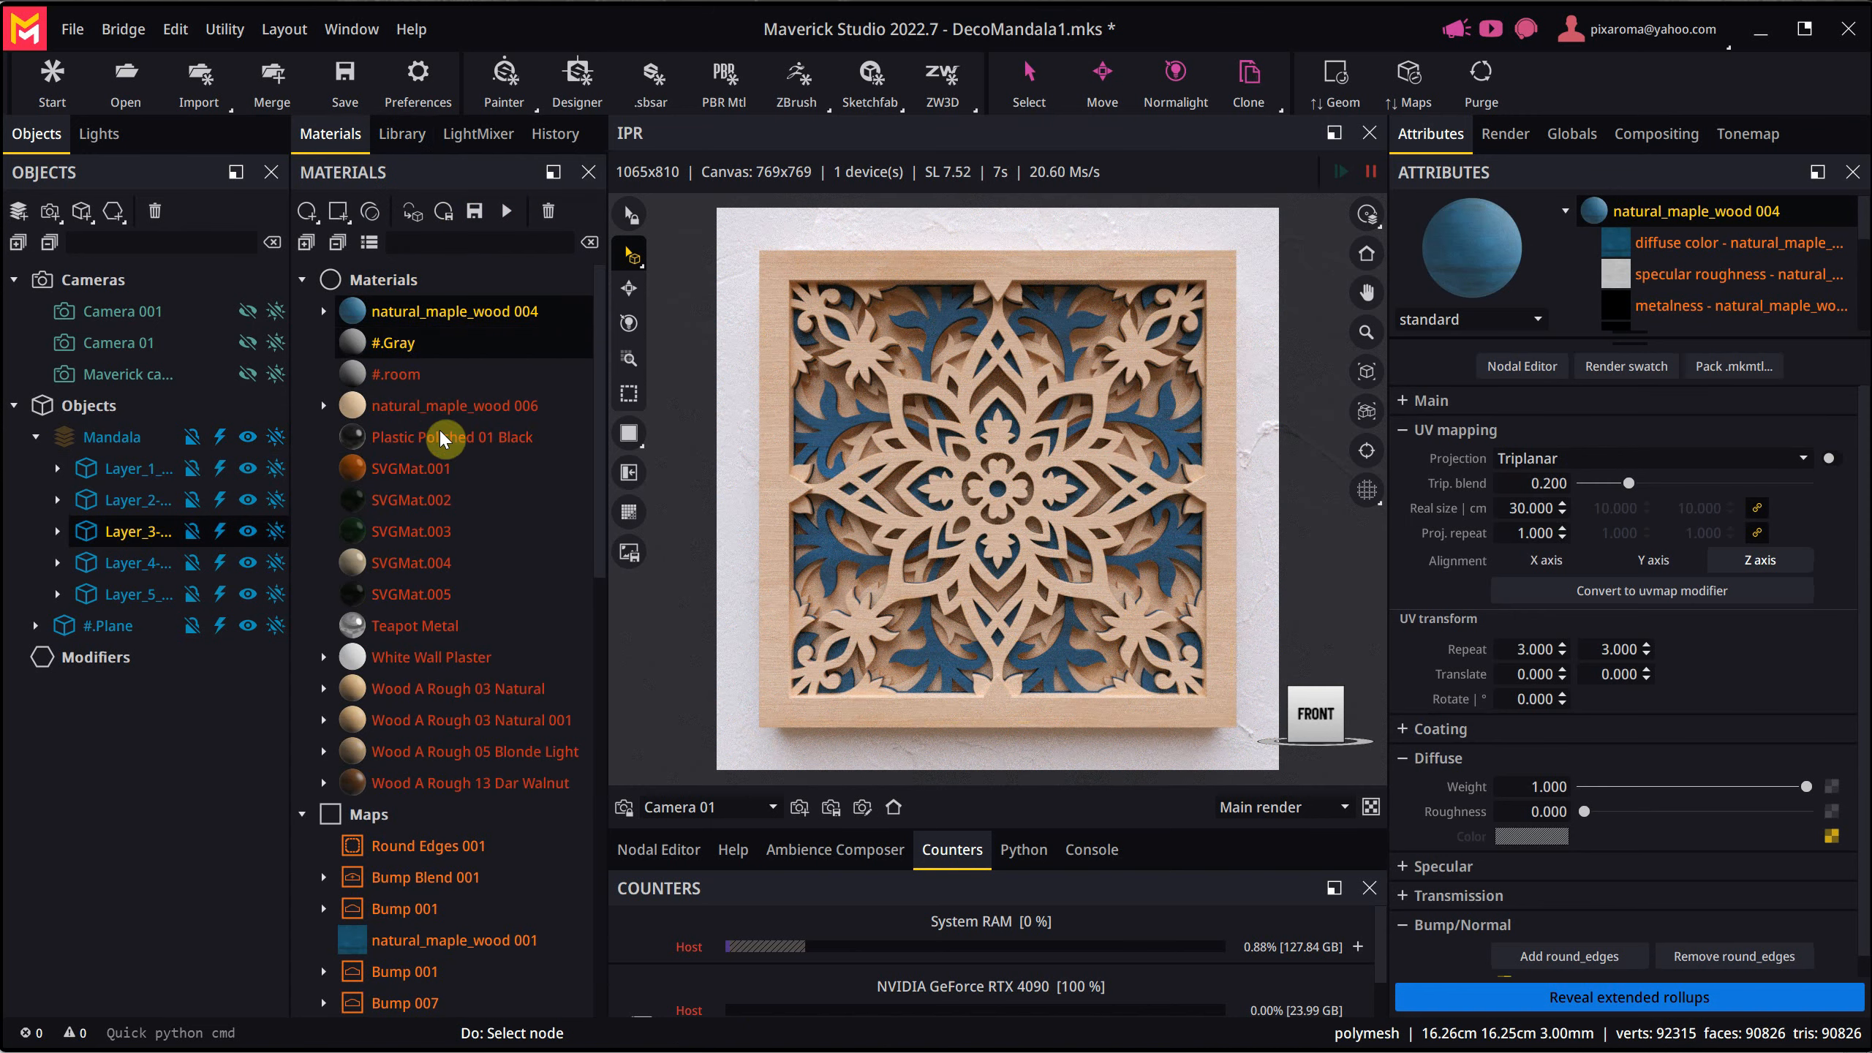
click(1478, 87)
click(882, 588)
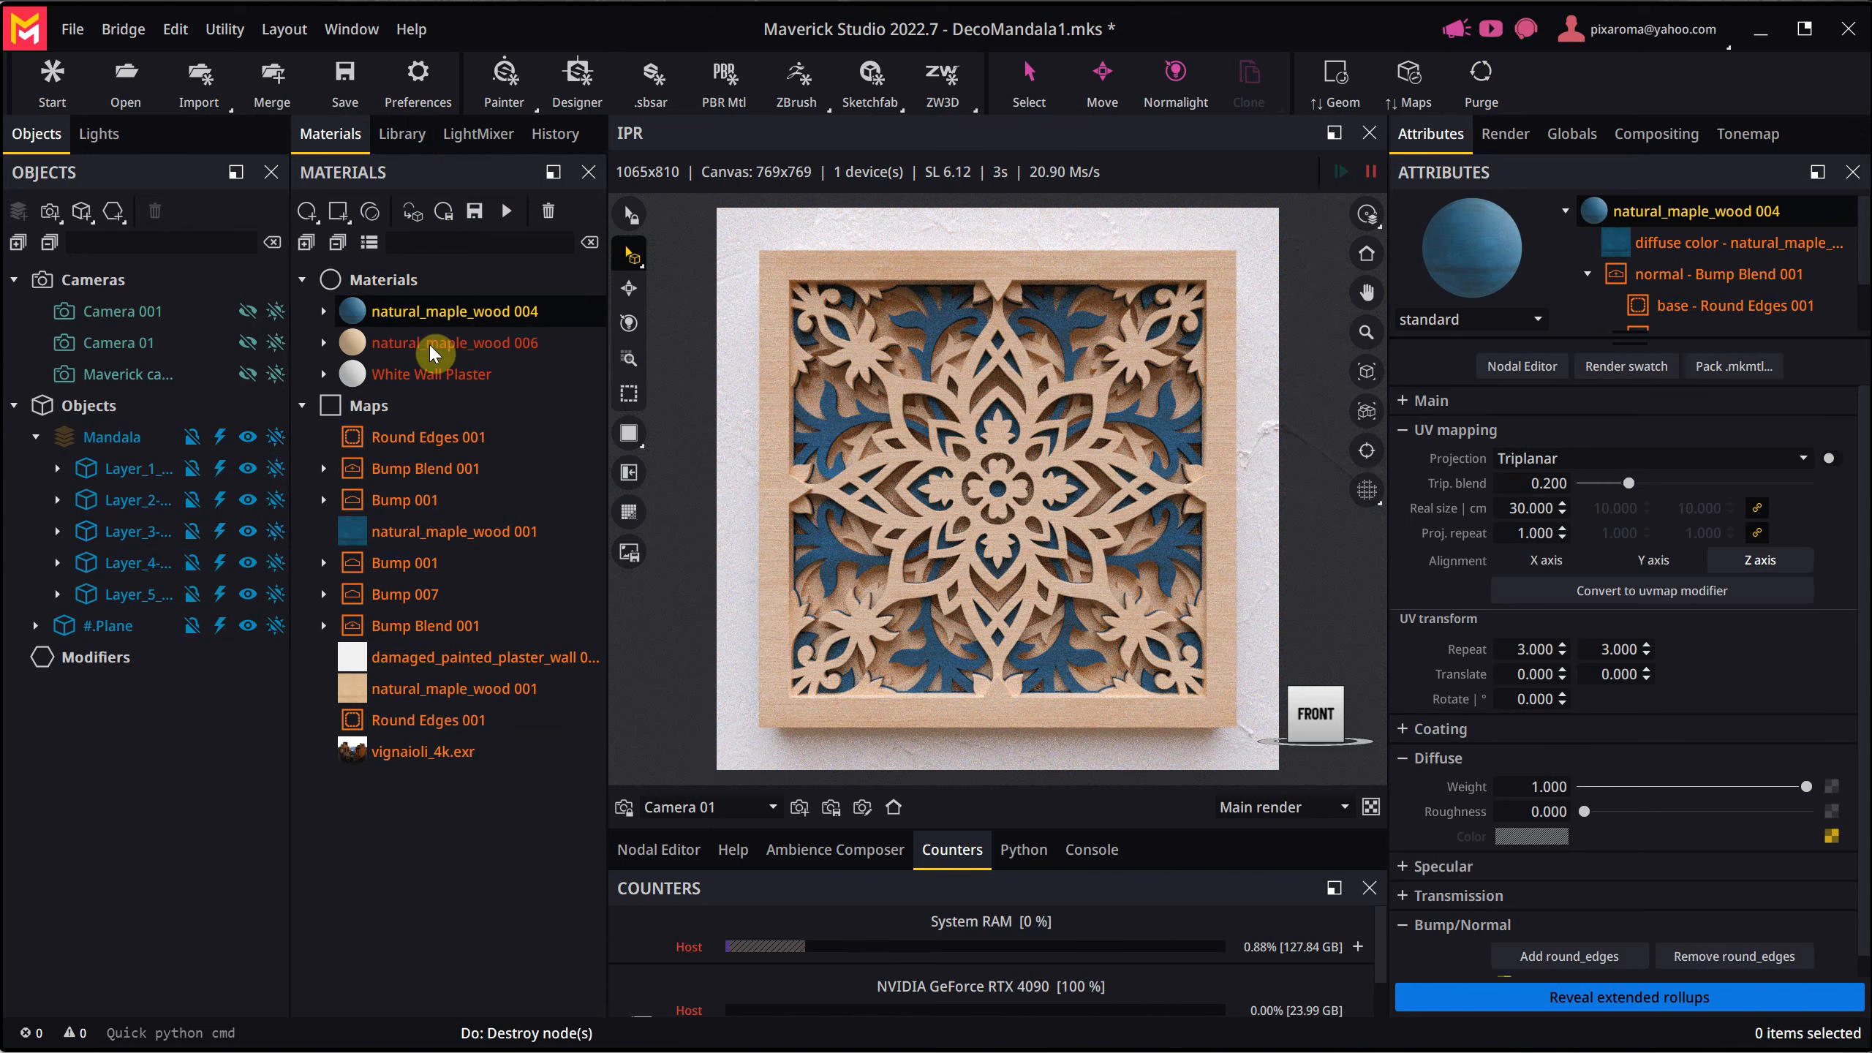
- Try alternating the blue natural_maple_wood 004 and light natural_maple_wood 006 materials across the mandala's layers
click(324, 311)
click(324, 311)
drag(435, 311, 875, 401)
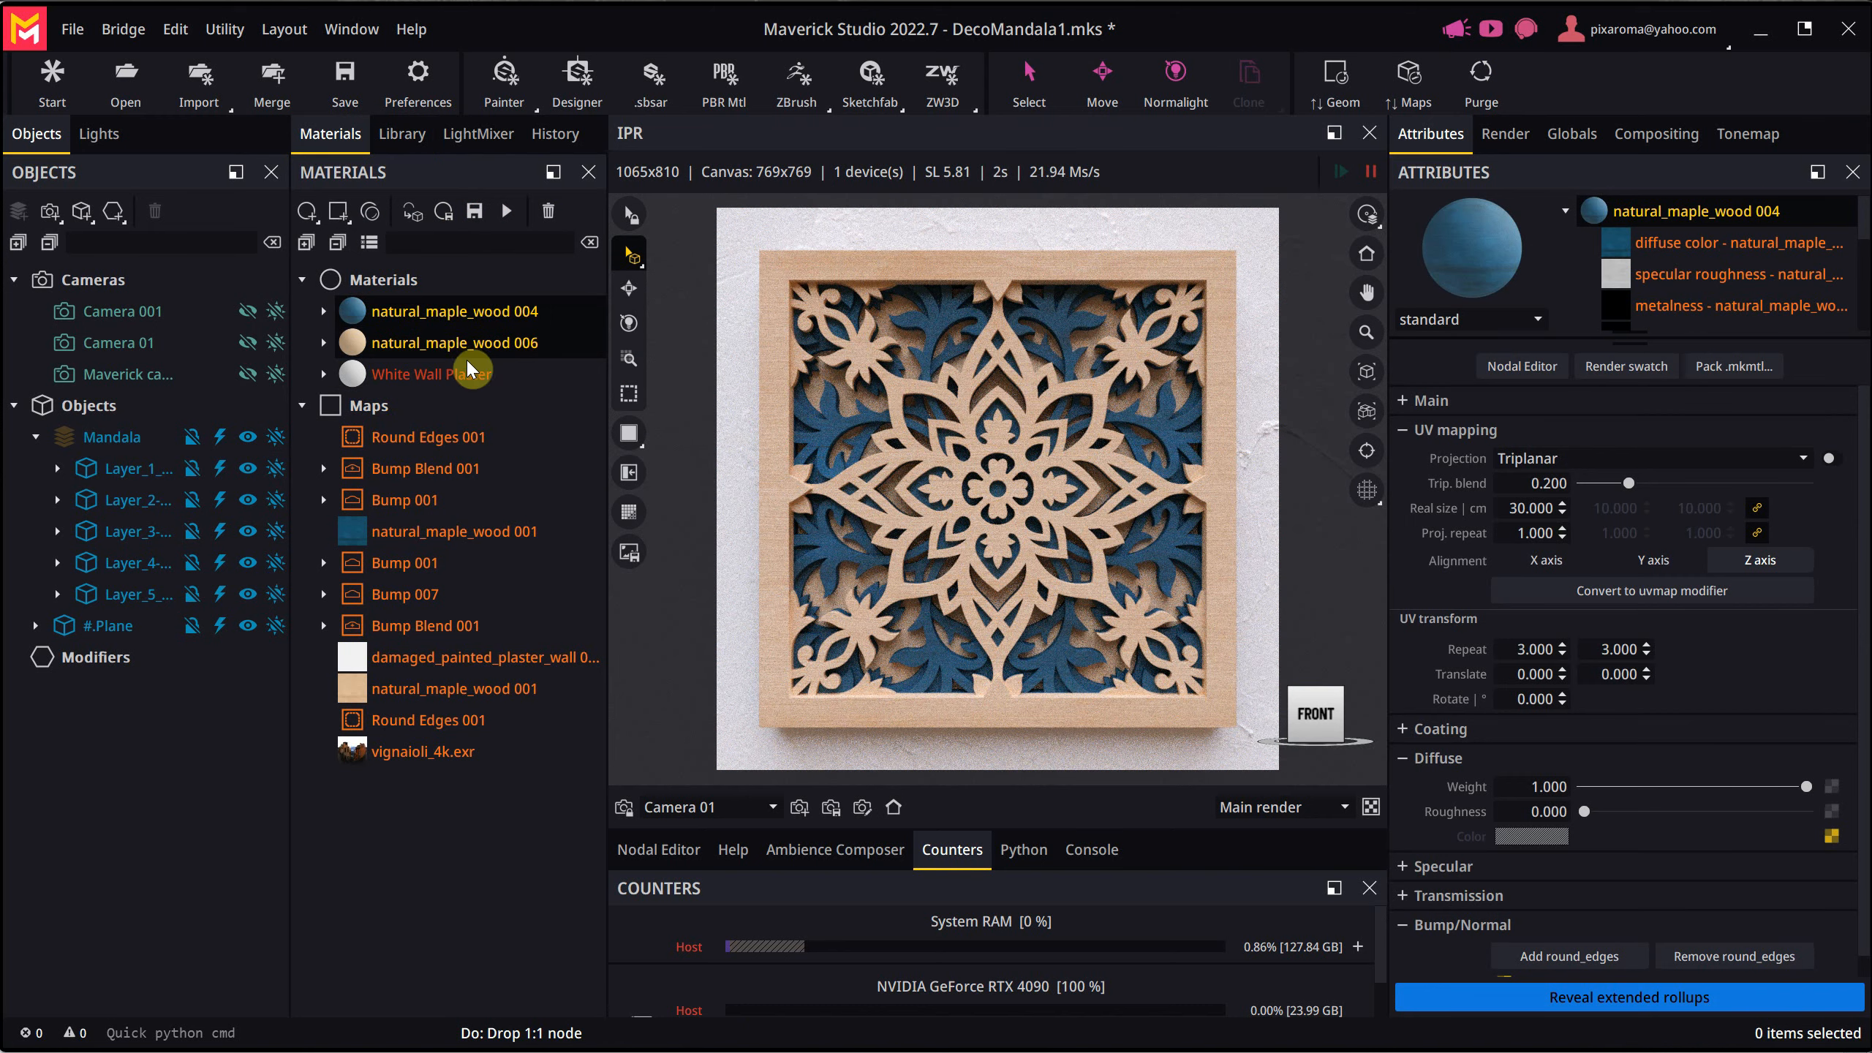
drag(458, 348, 121, 436)
drag(415, 312, 118, 593)
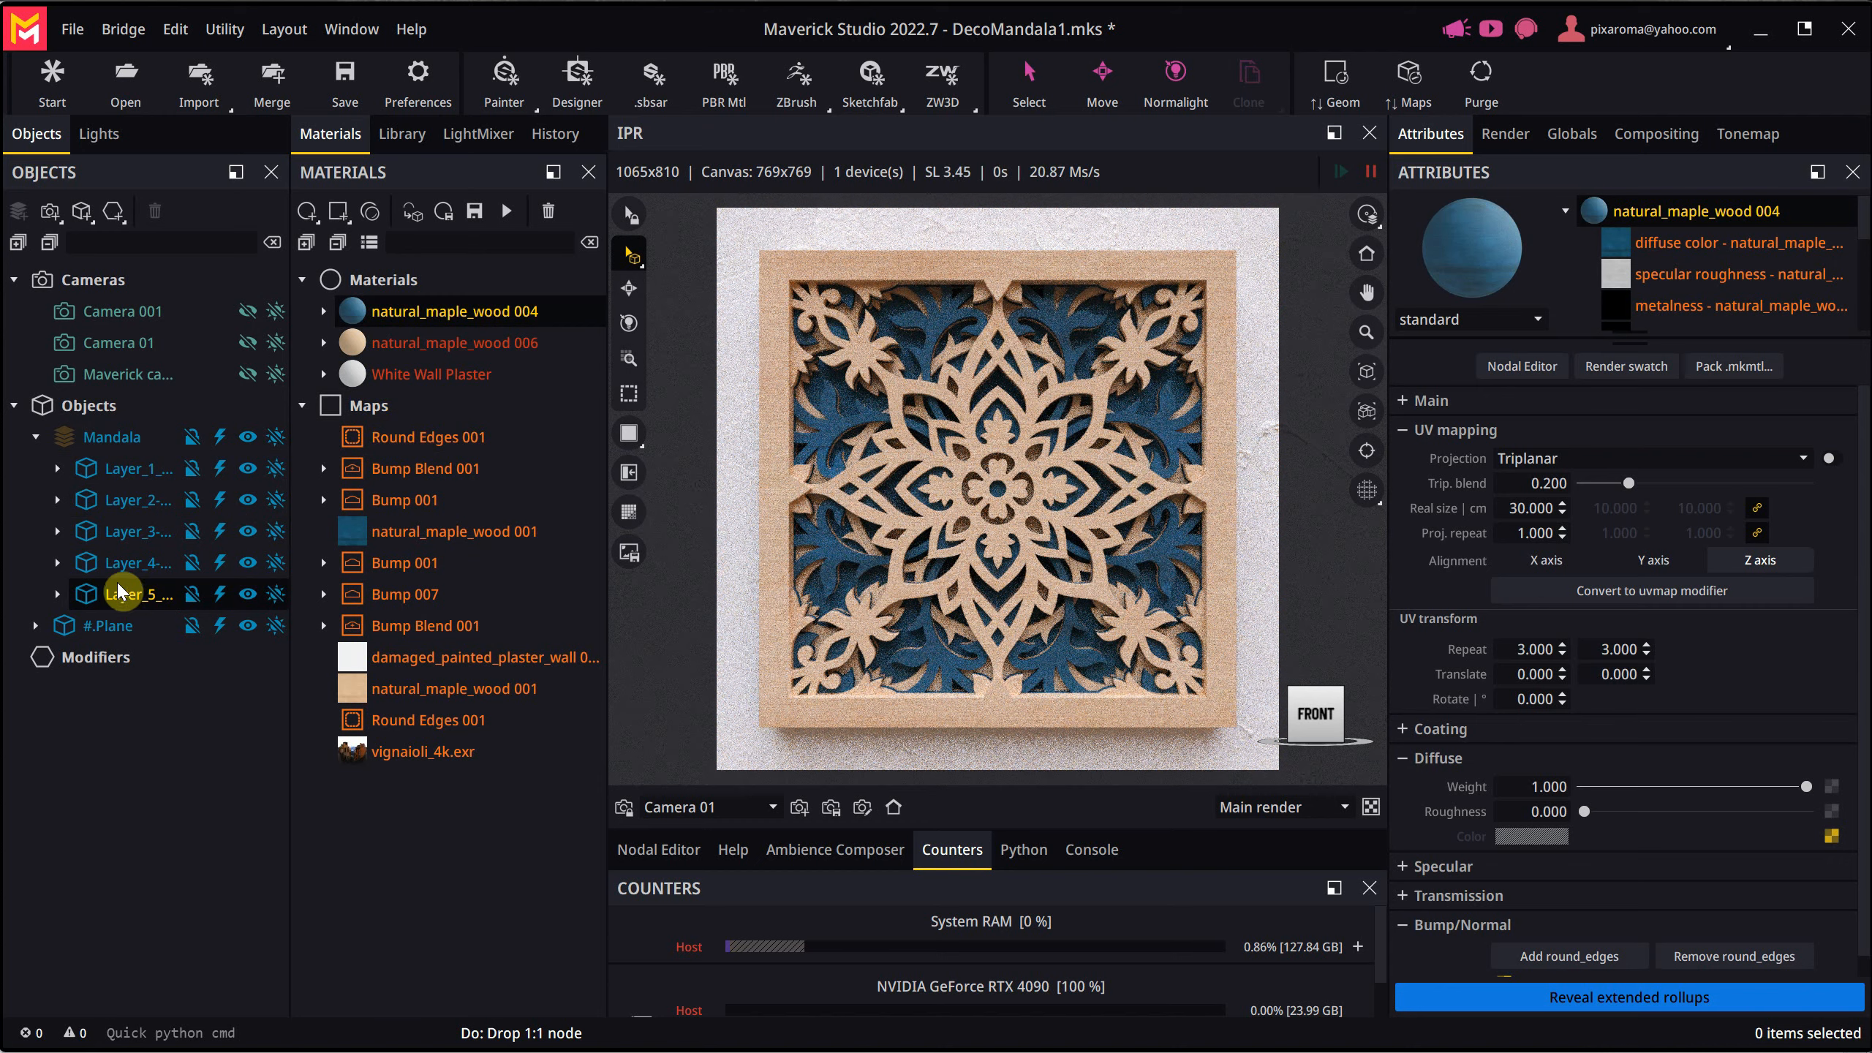
drag(434, 338, 114, 531)
drag(406, 306, 121, 566)
- Apply natural_maple_wood 006 to the whole Mandala group and natural_maple_wood 004 to Layer 3 only
click(391, 352)
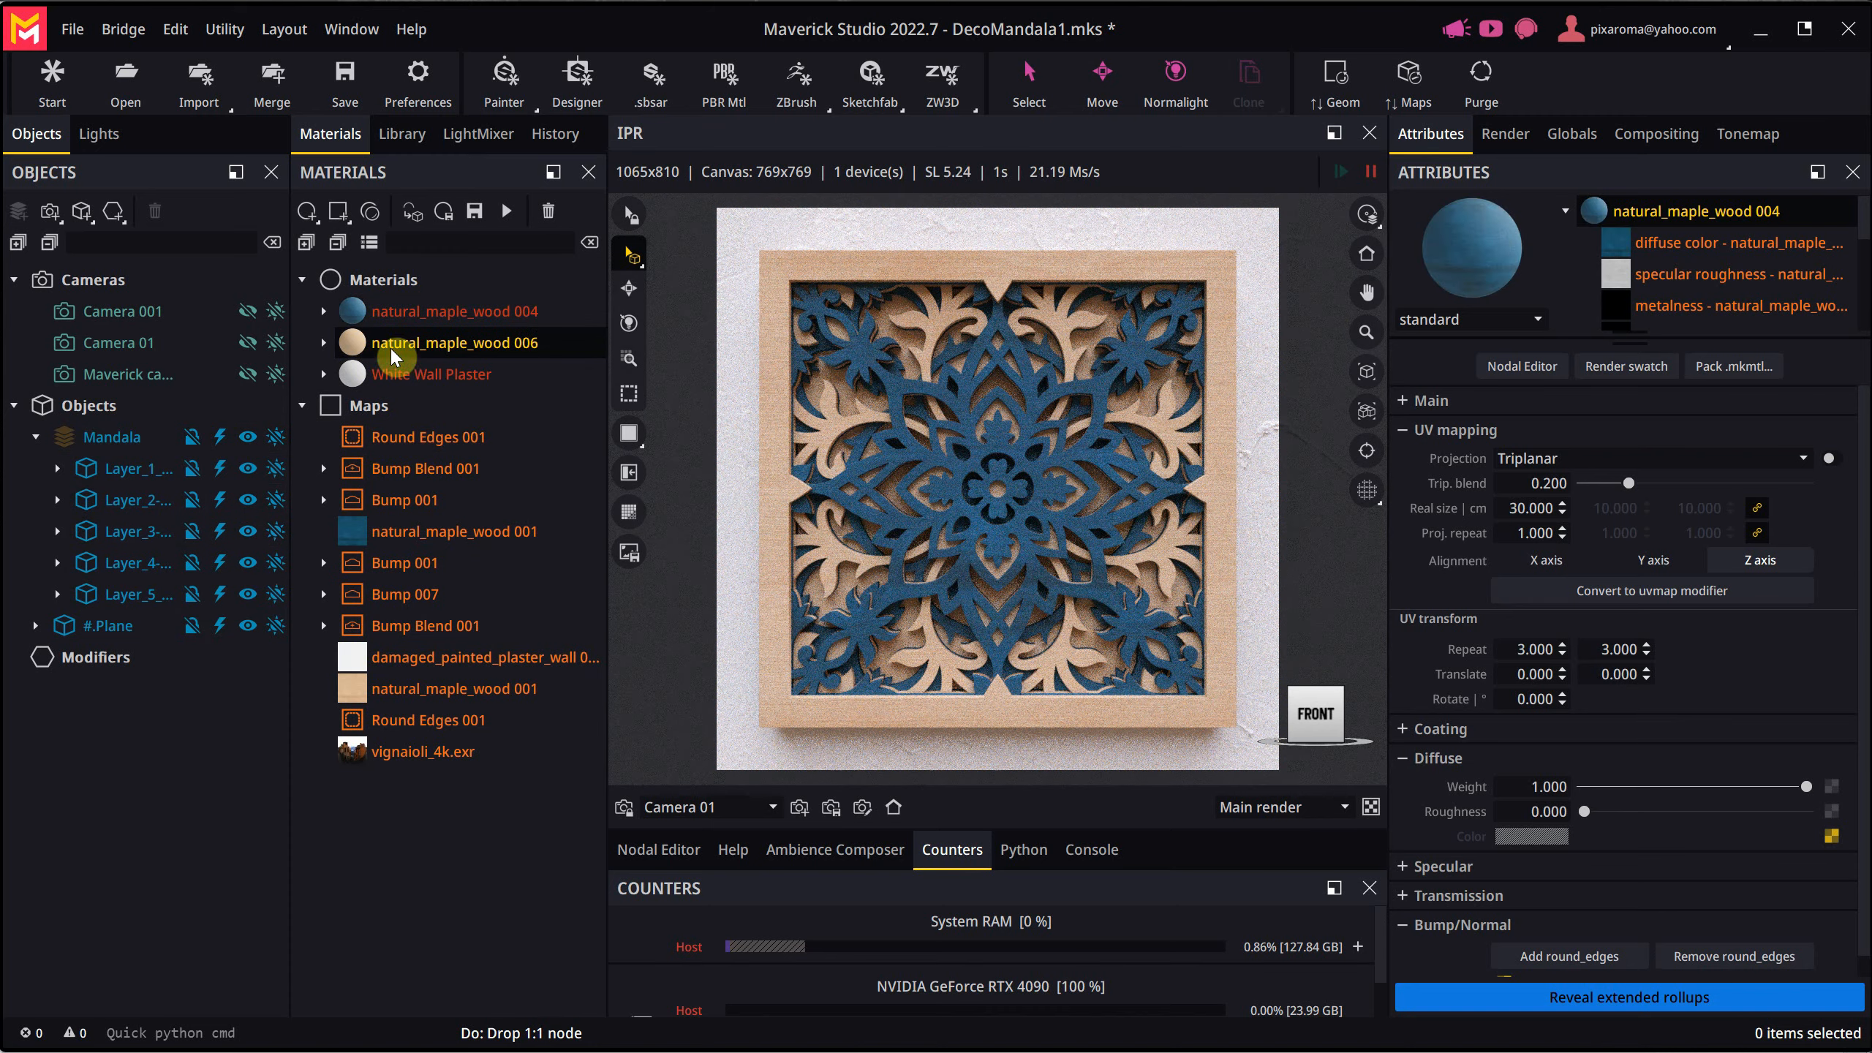
drag(392, 352, 92, 431)
drag(424, 314, 127, 540)
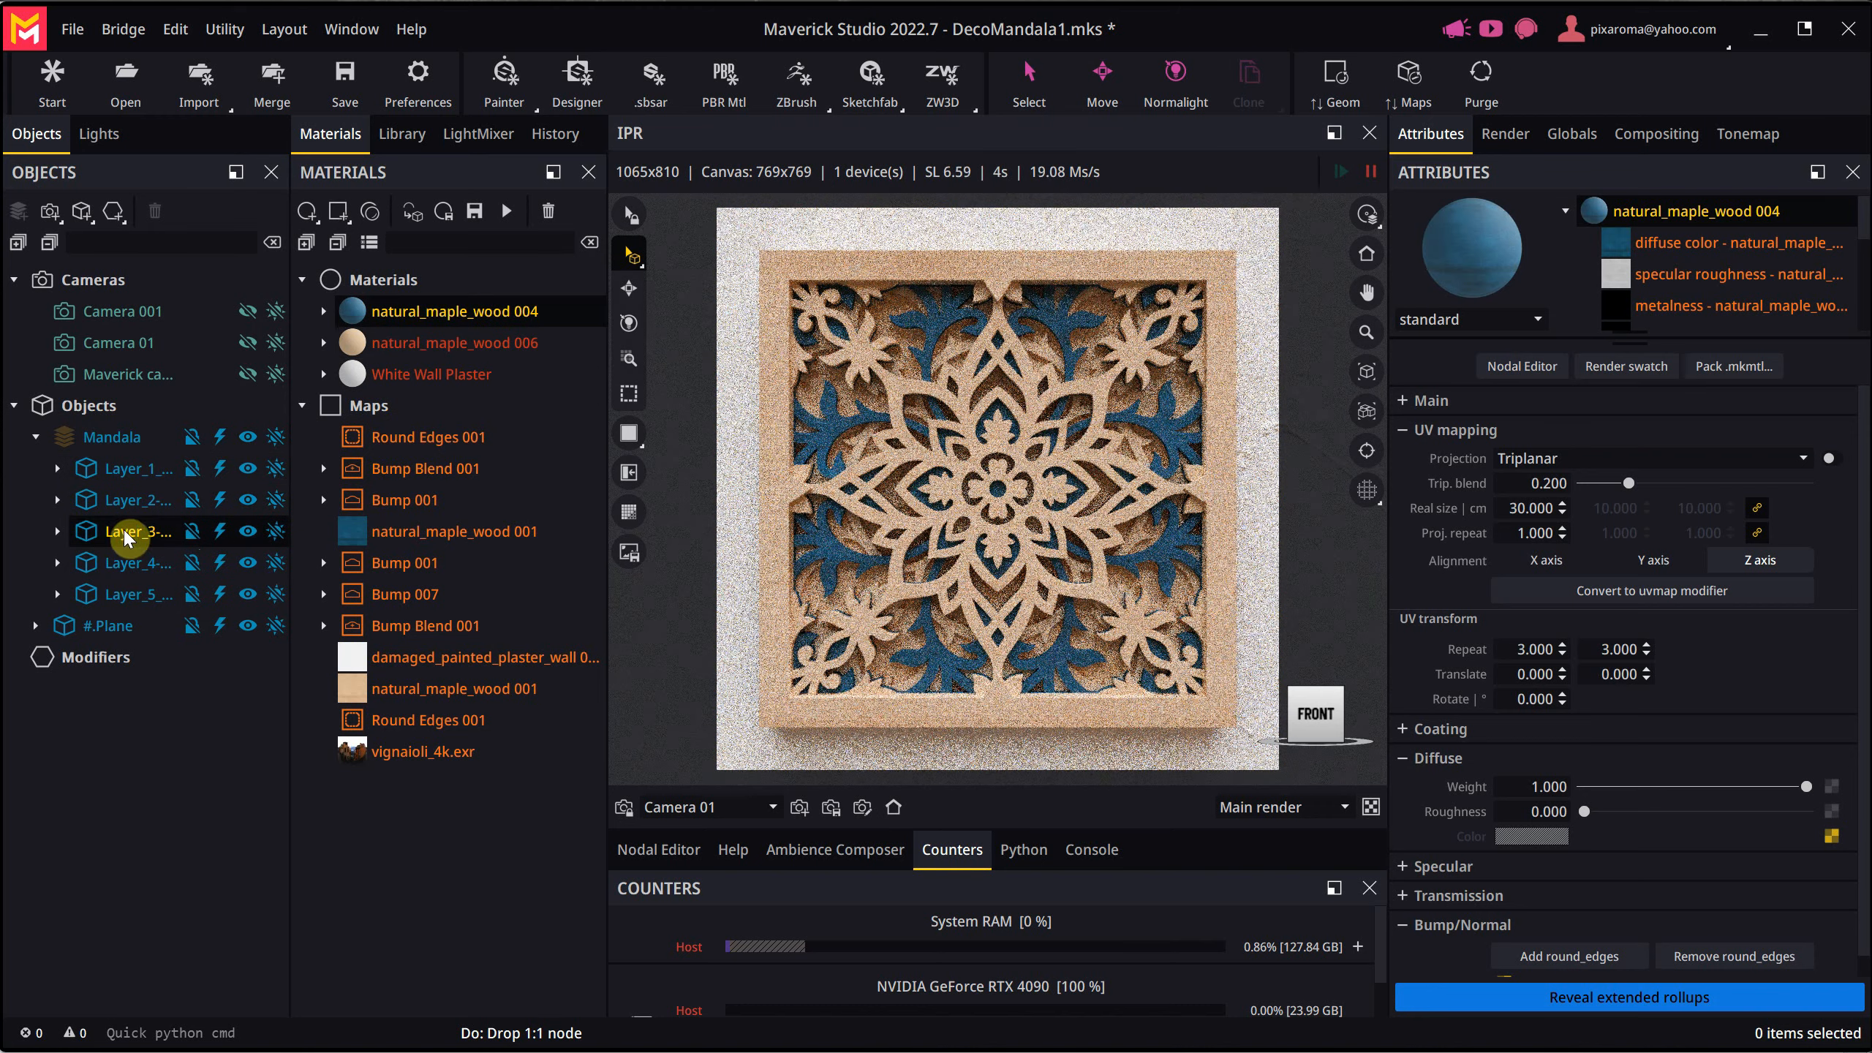
- Try natural_maple_wood 004 on the mandala's Layer 4 and apply it to Layer 1, the outer frame
drag(413, 317, 148, 562)
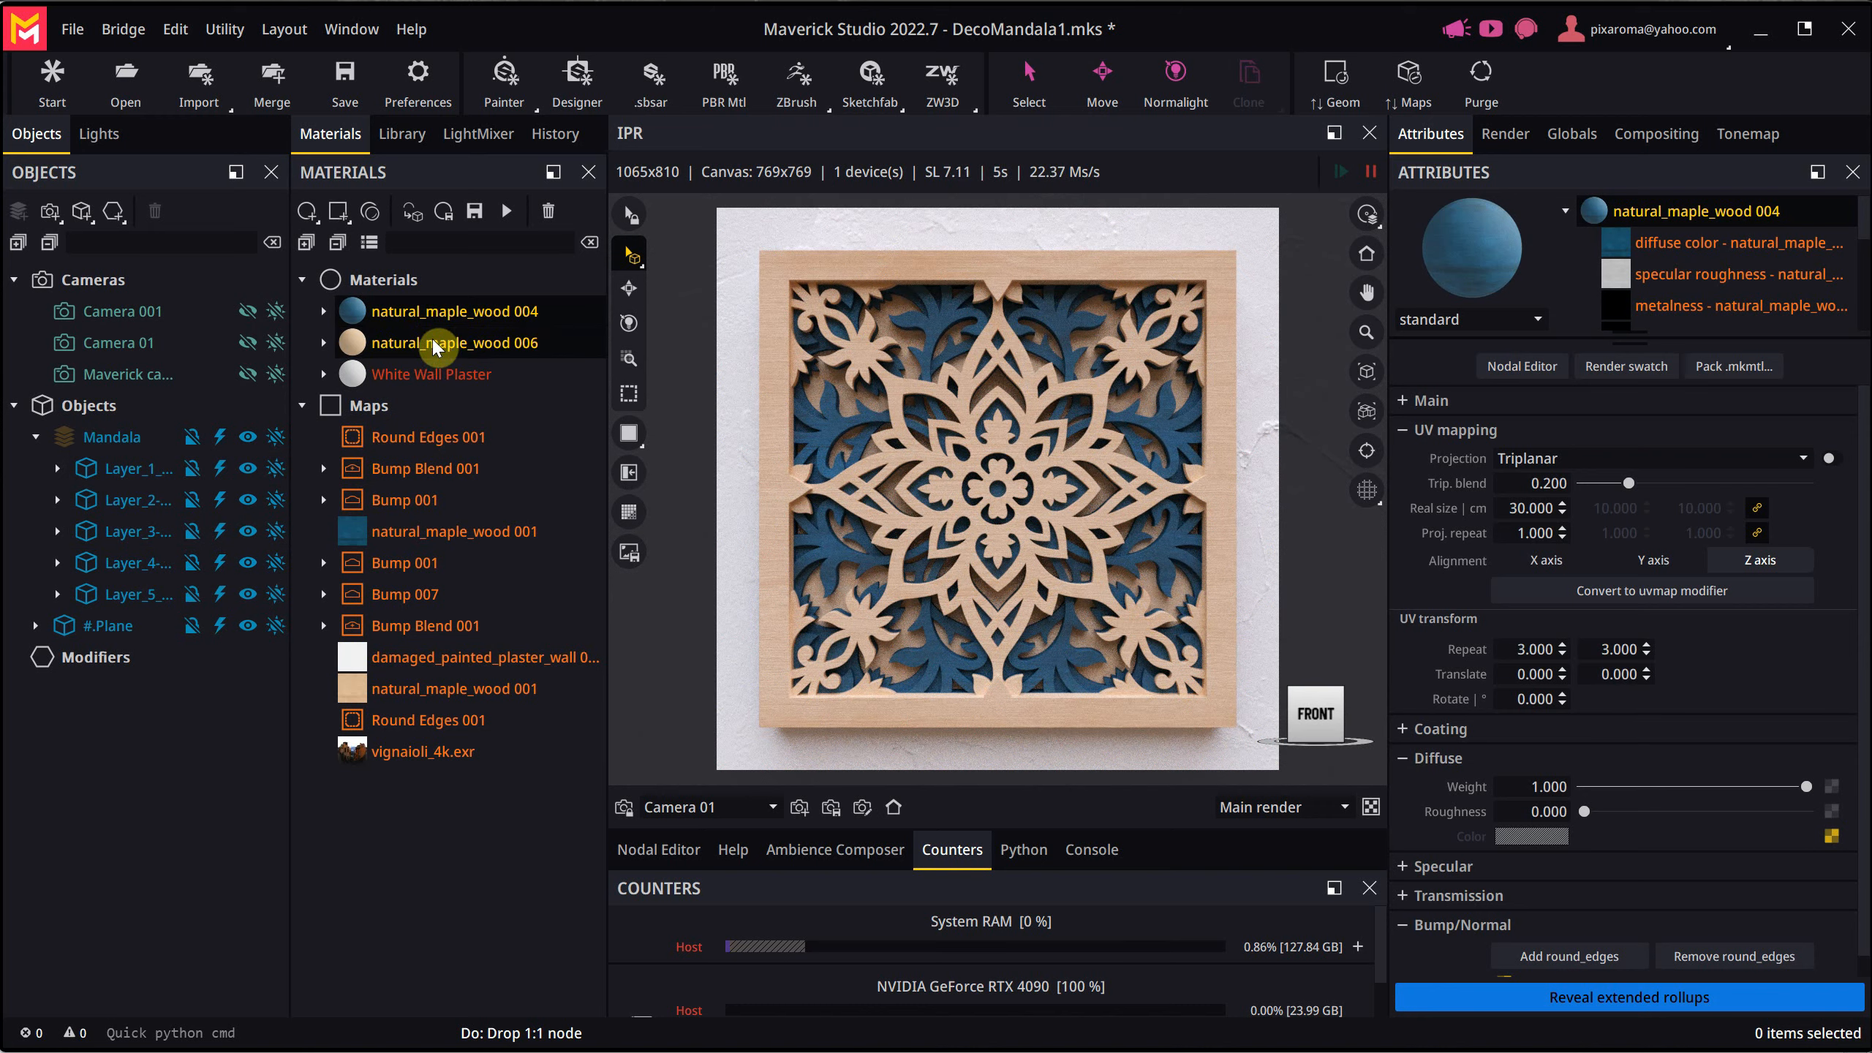
drag(431, 312, 121, 475)
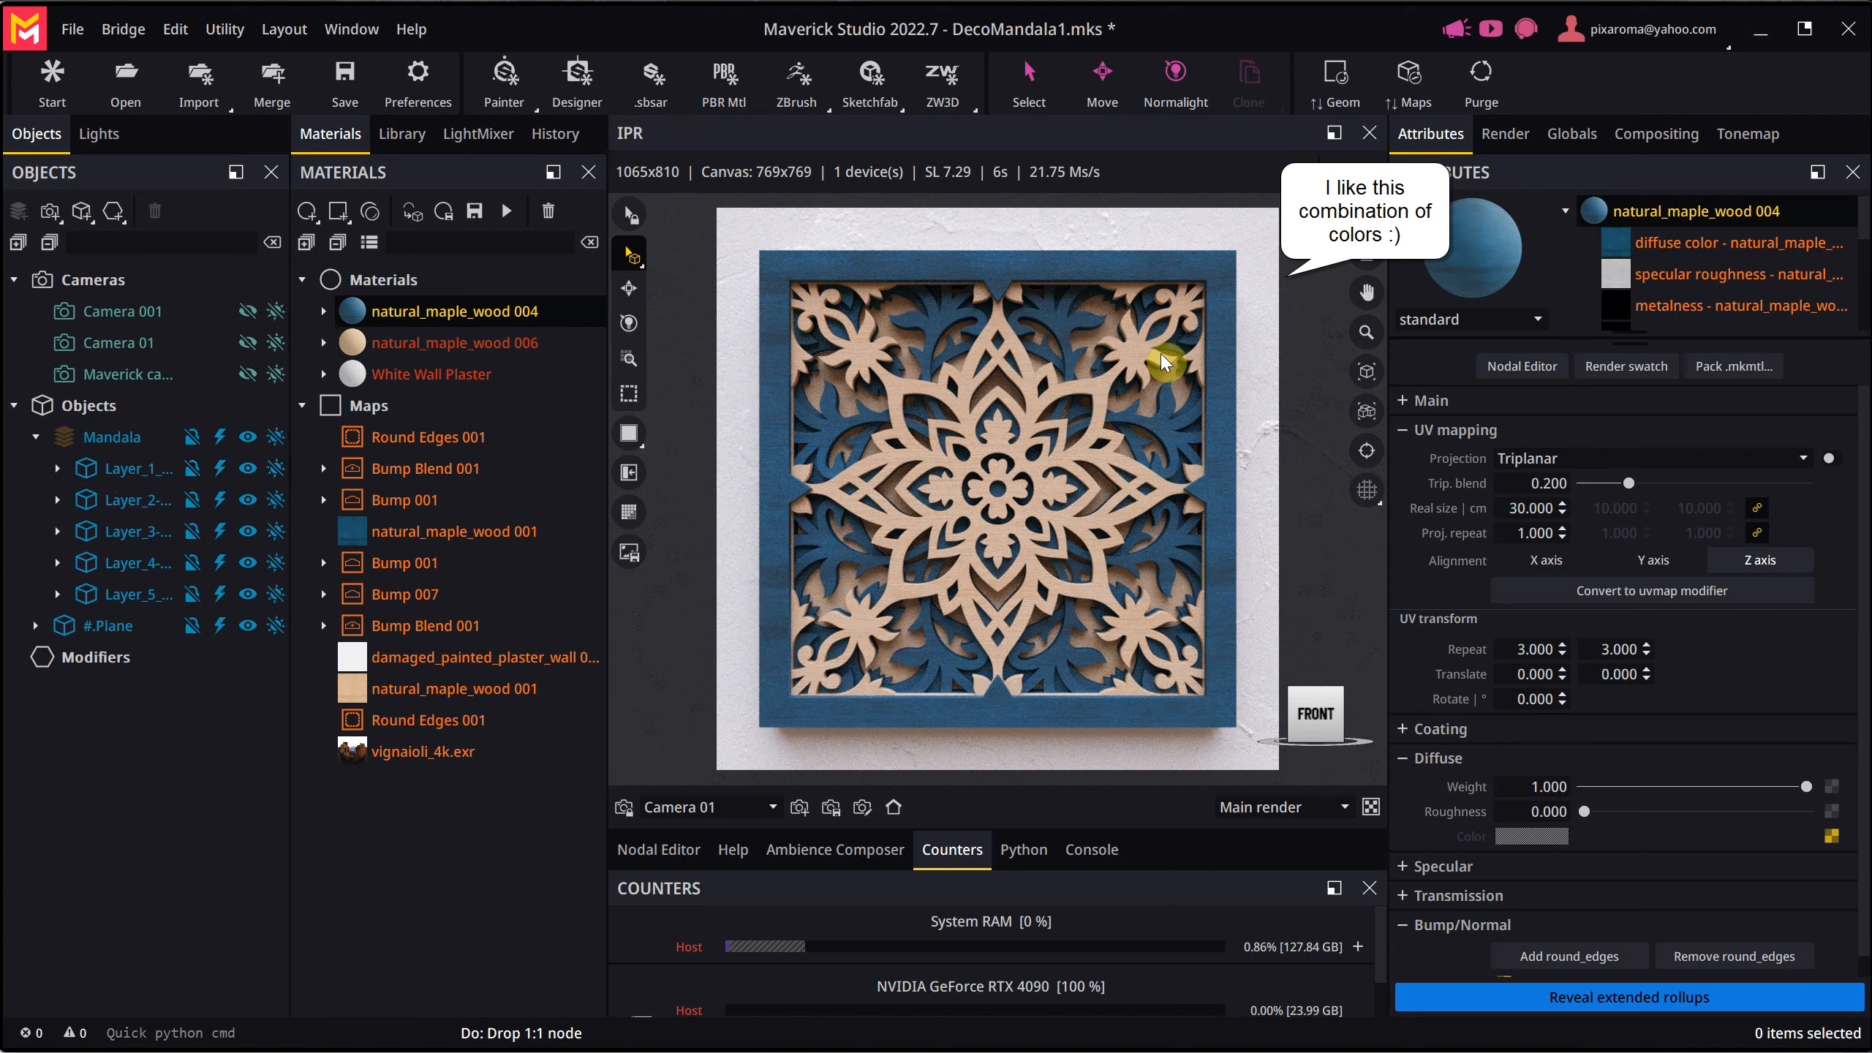
- Add a camera light that shines on the mandala from a side view, and restore the front home view
drag(1141, 410, 961, 493)
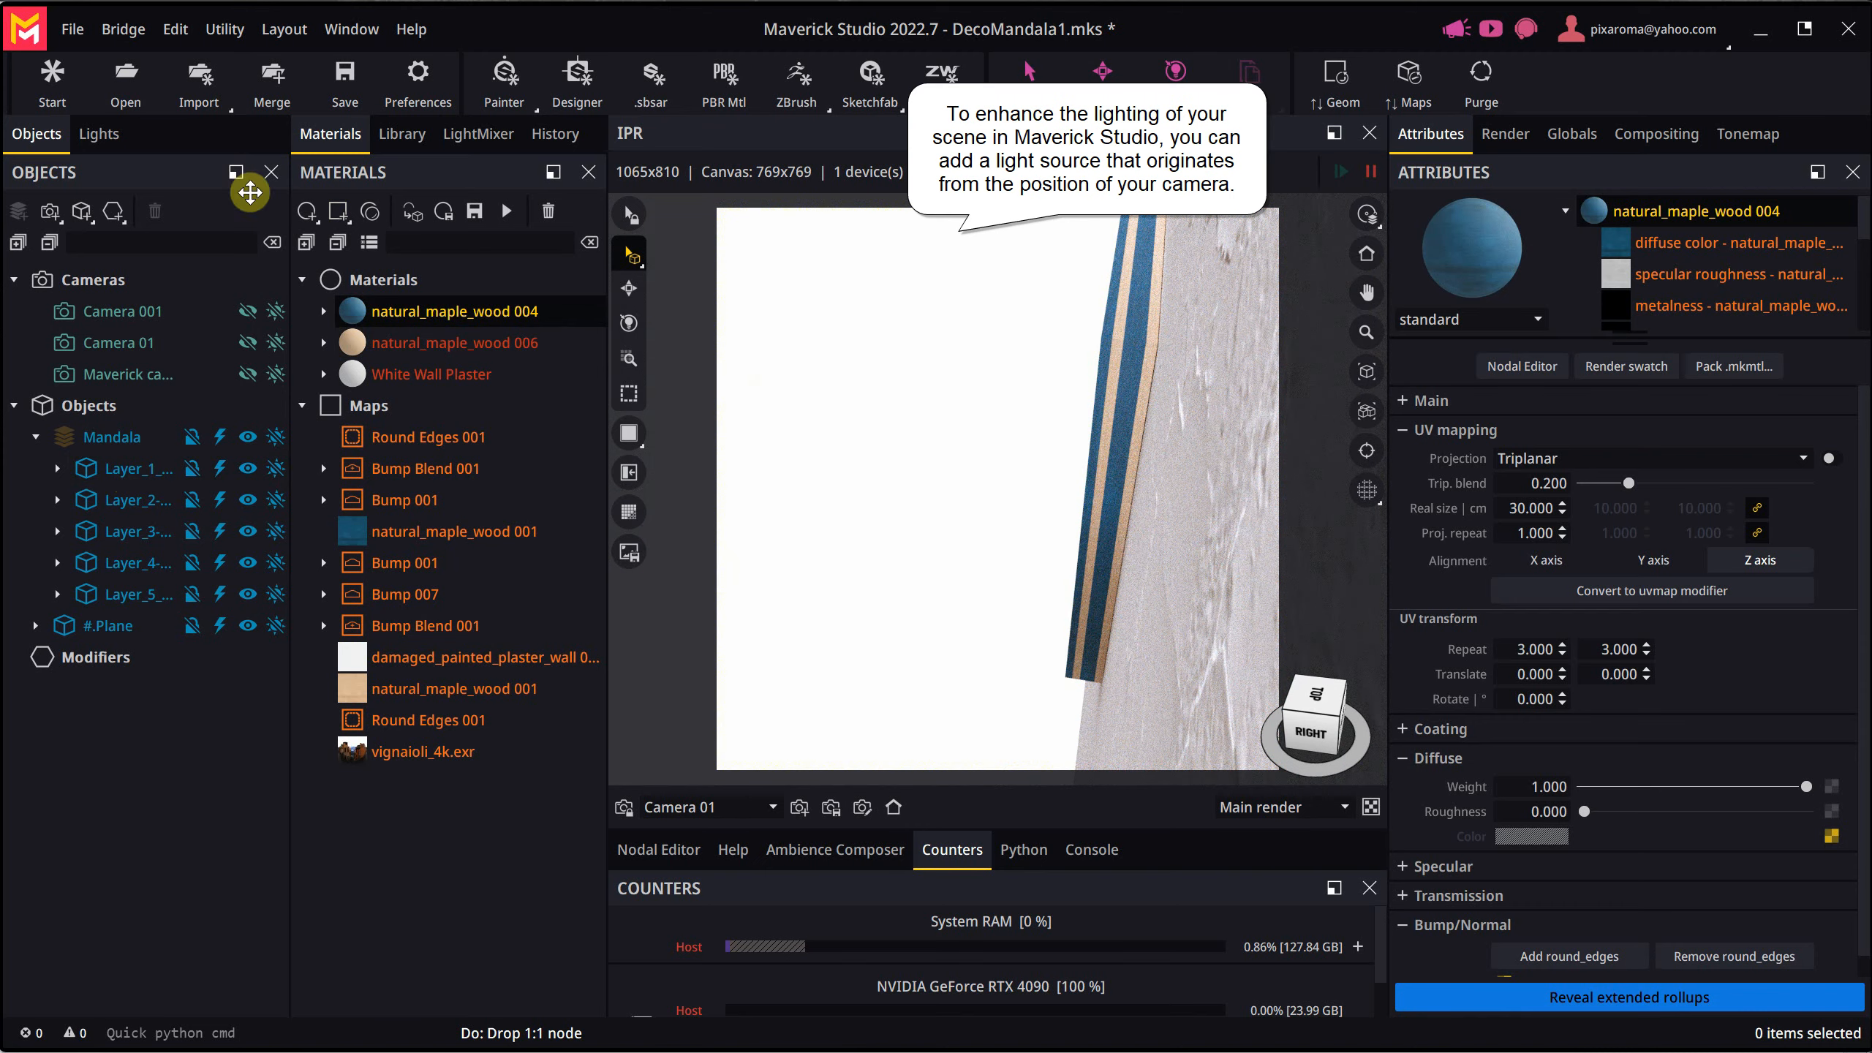
click(98, 134)
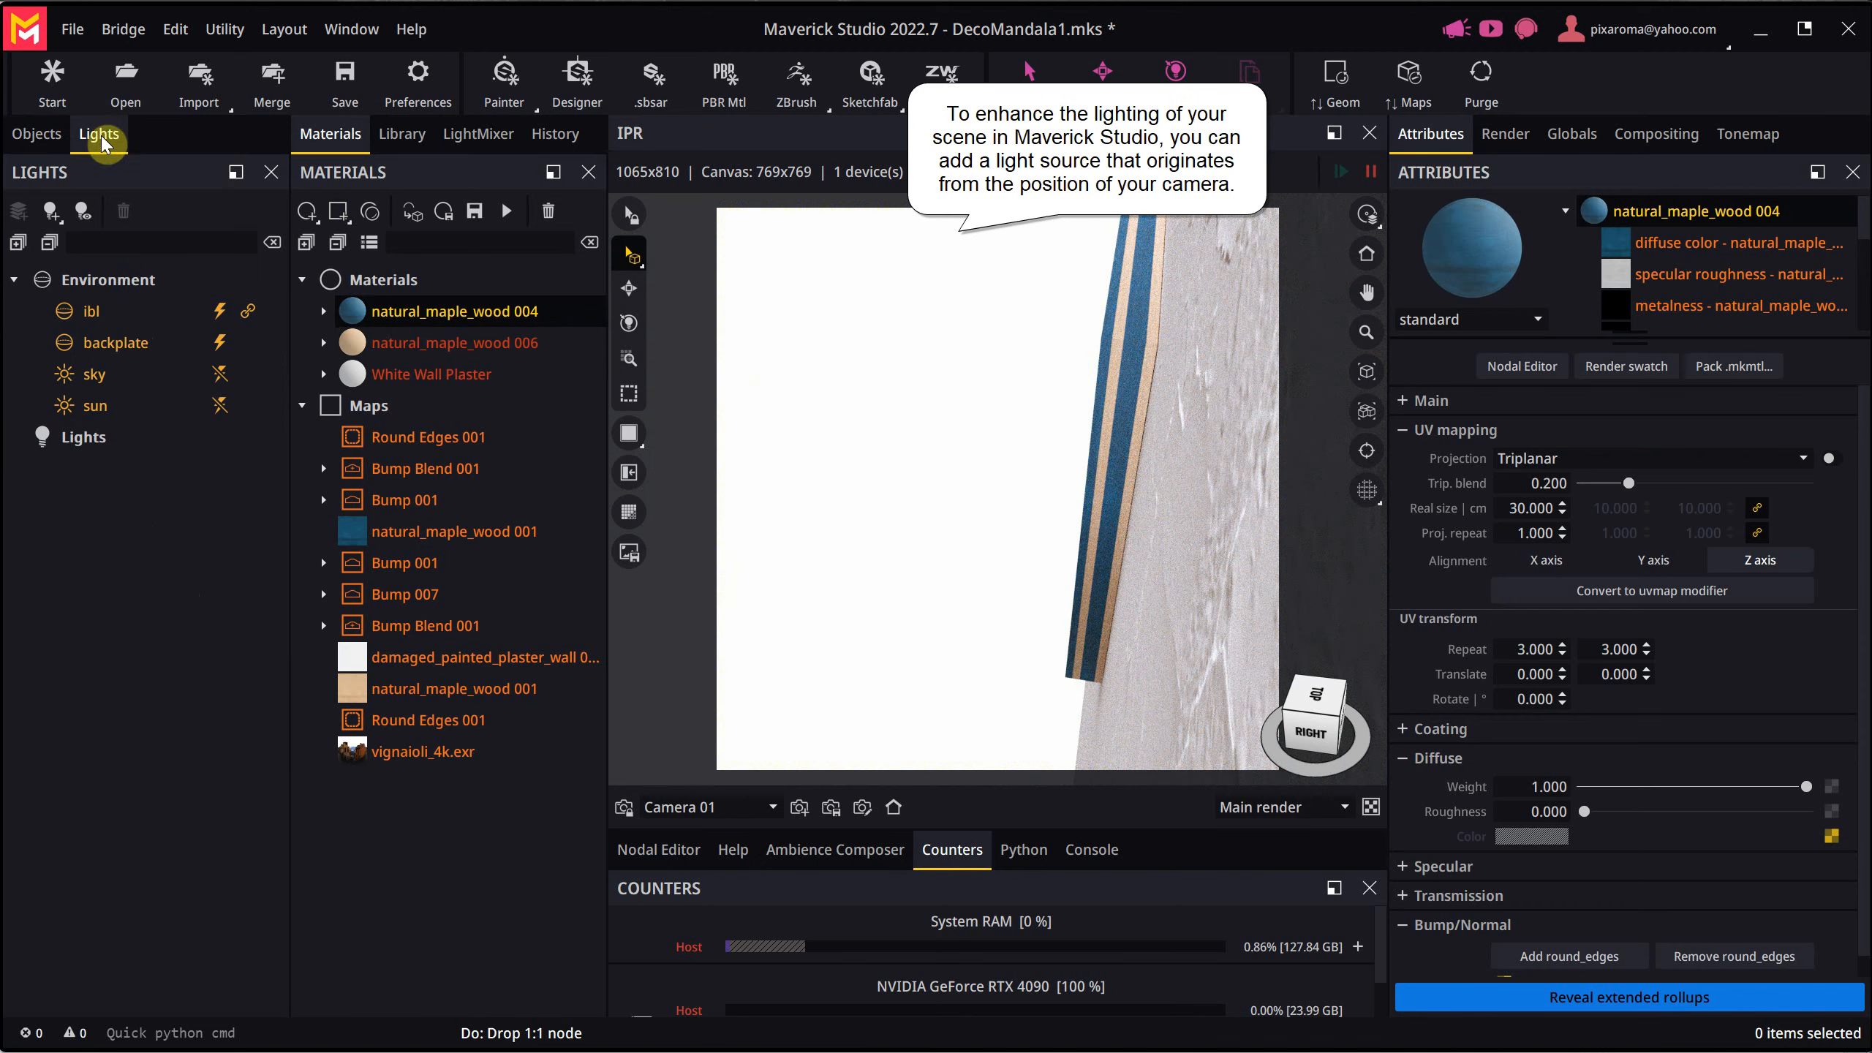
click(83, 220)
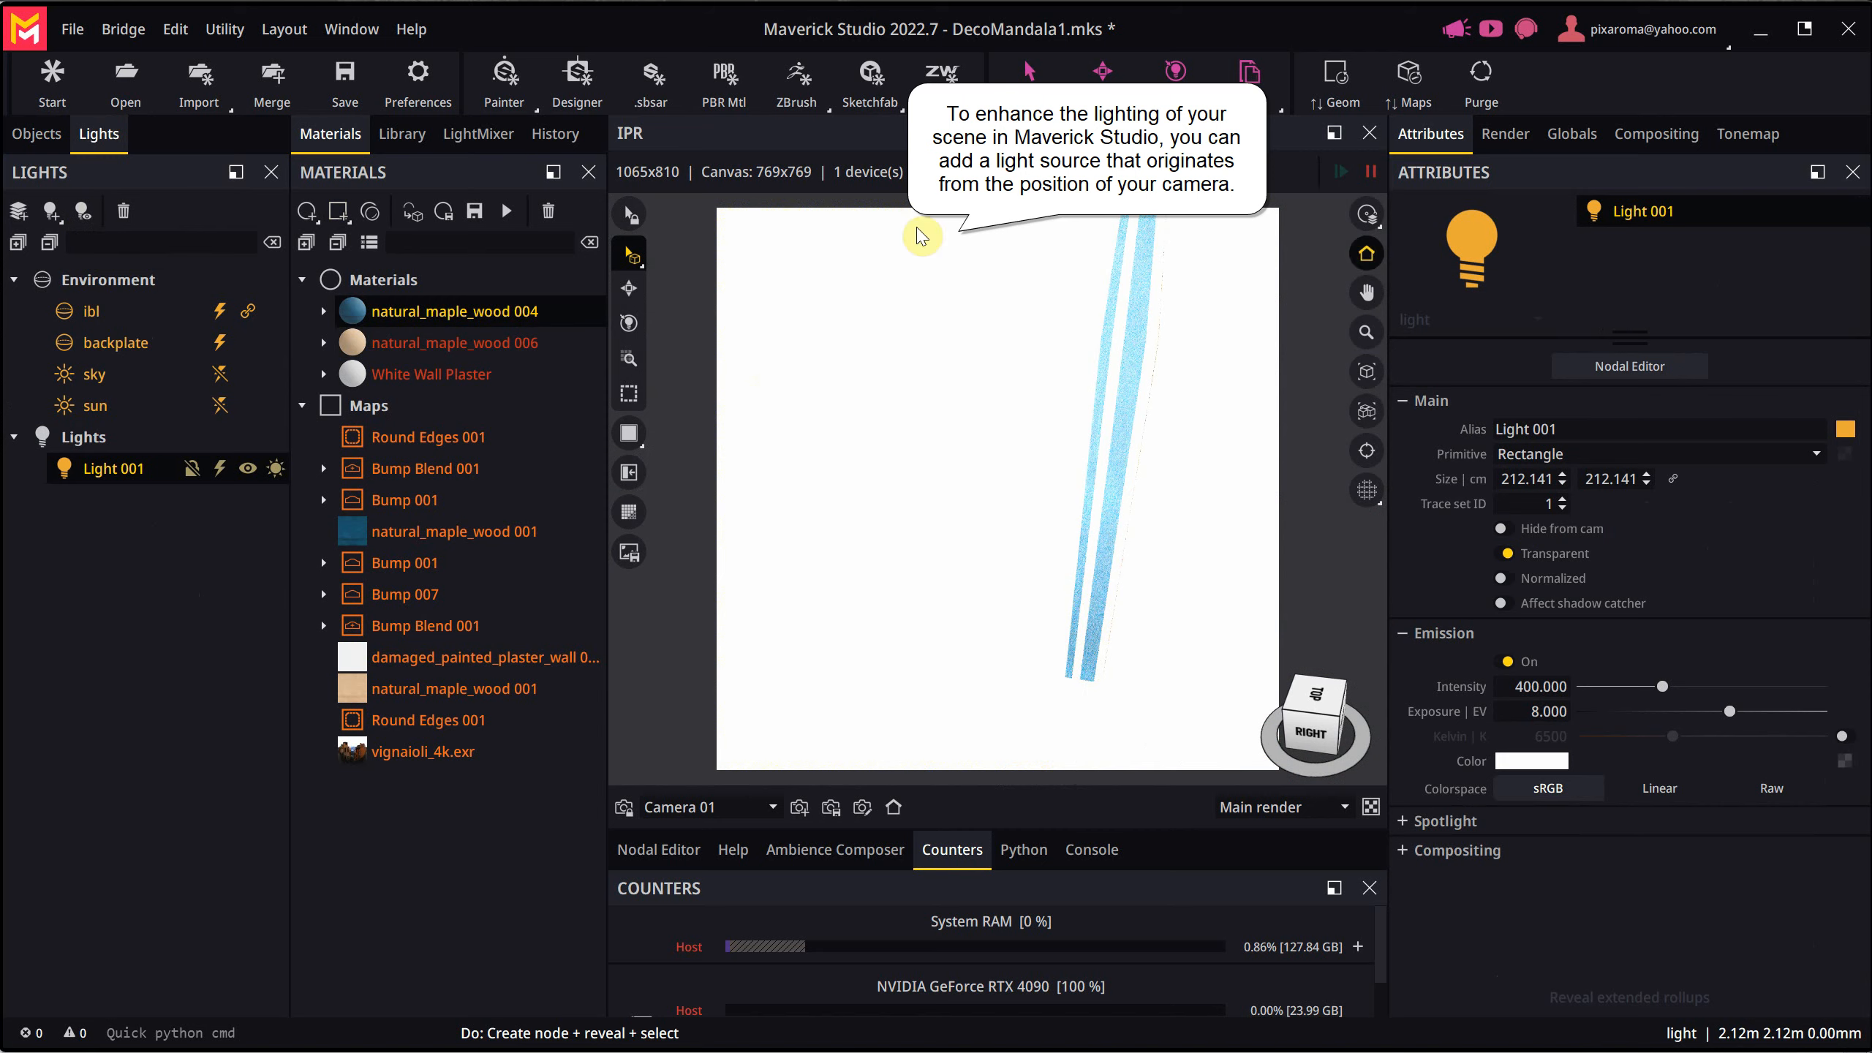
click(1364, 266)
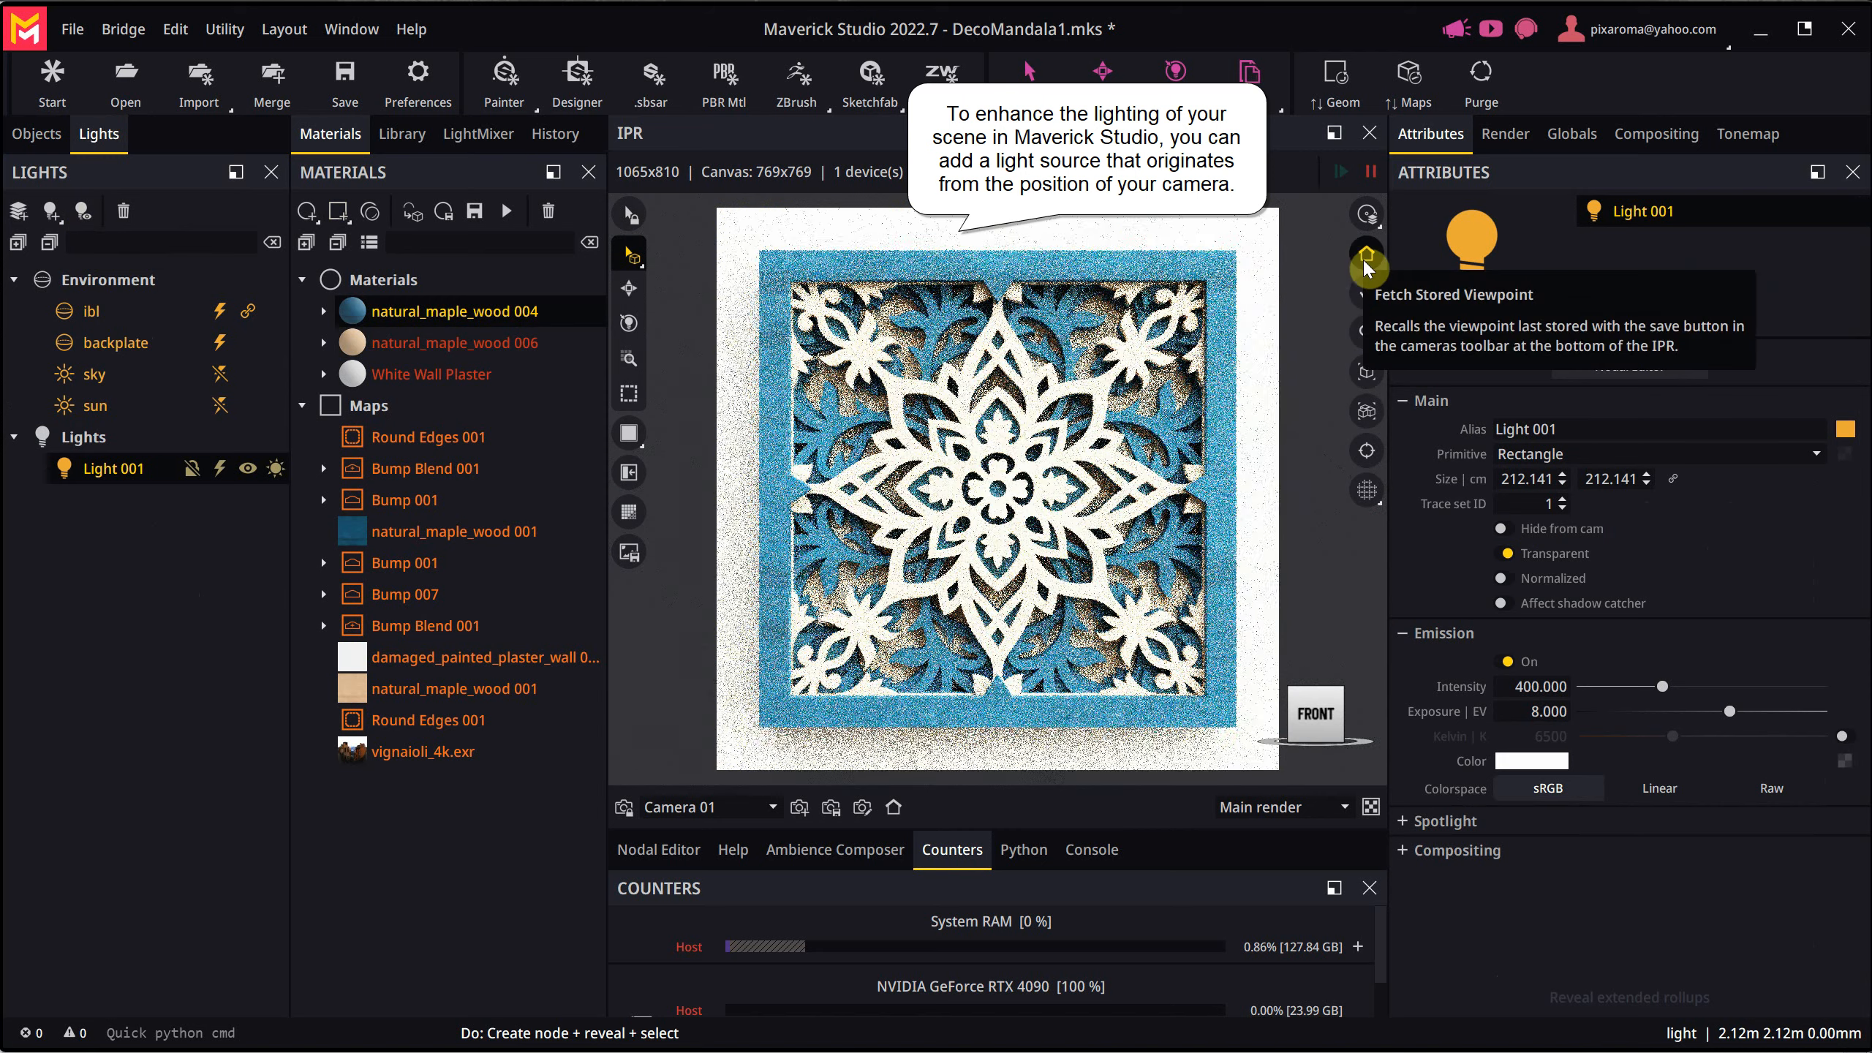
- Rebalance the lights with the LightMixer, setting ambient power to 0.029 and Light 001 power to 0.370, and apply the mix to the scene
click(481, 136)
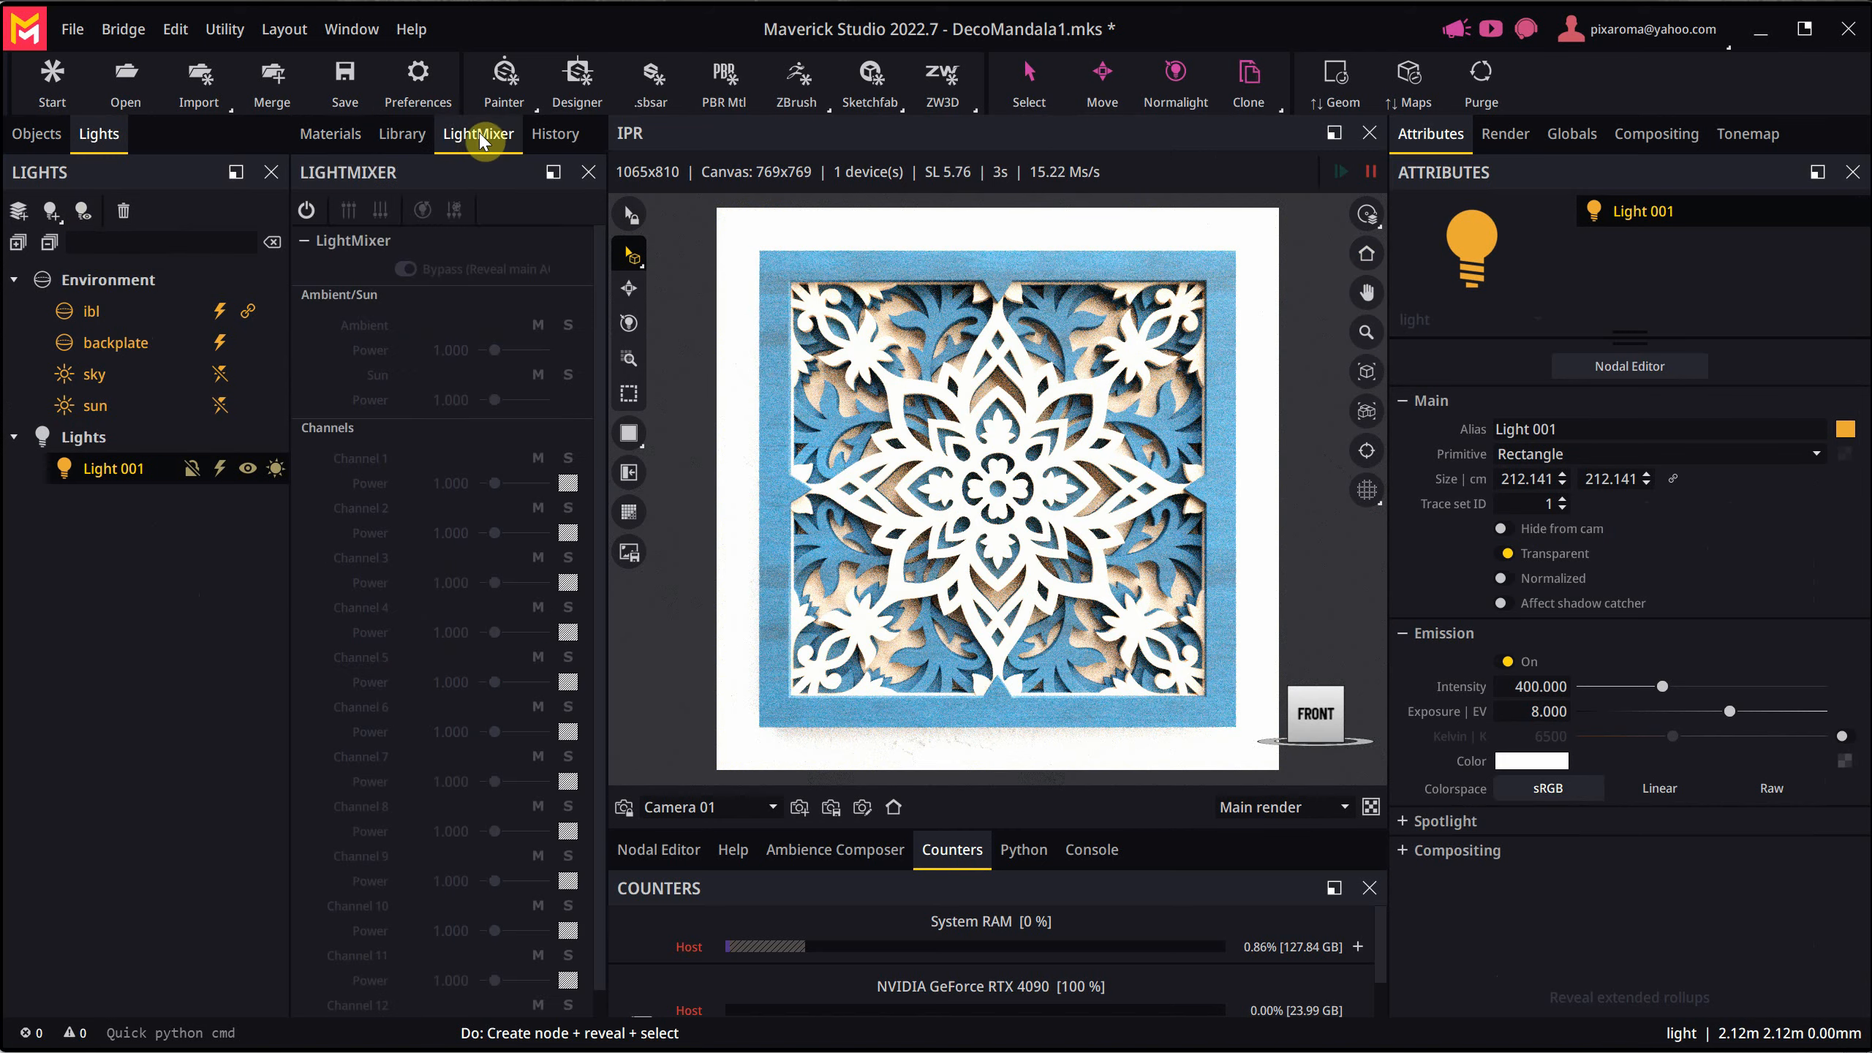
click(307, 214)
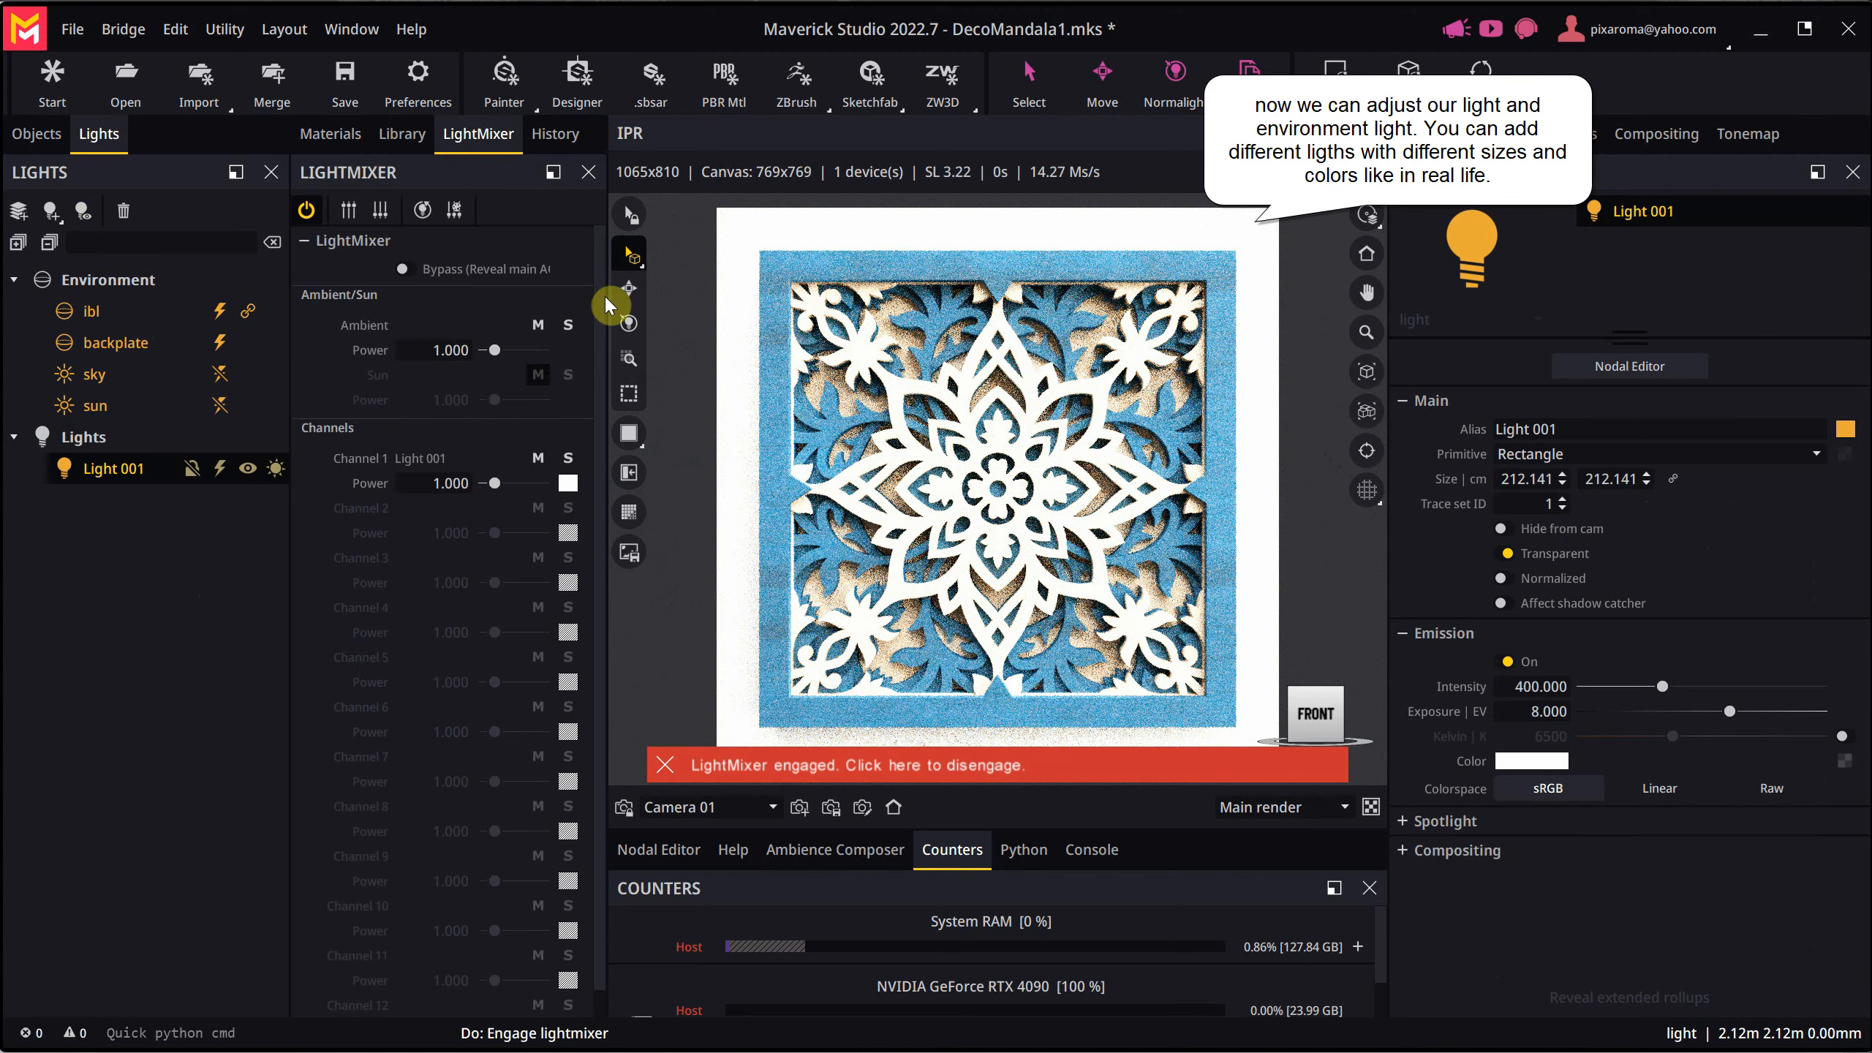
mouse_move(494, 362)
mouse_down()
mouse_move(467, 356)
mouse_move(497, 363)
mouse_up()
drag(489, 487, 473, 486)
drag(491, 350, 440, 348)
drag(472, 480, 498, 495)
drag(487, 354, 493, 360)
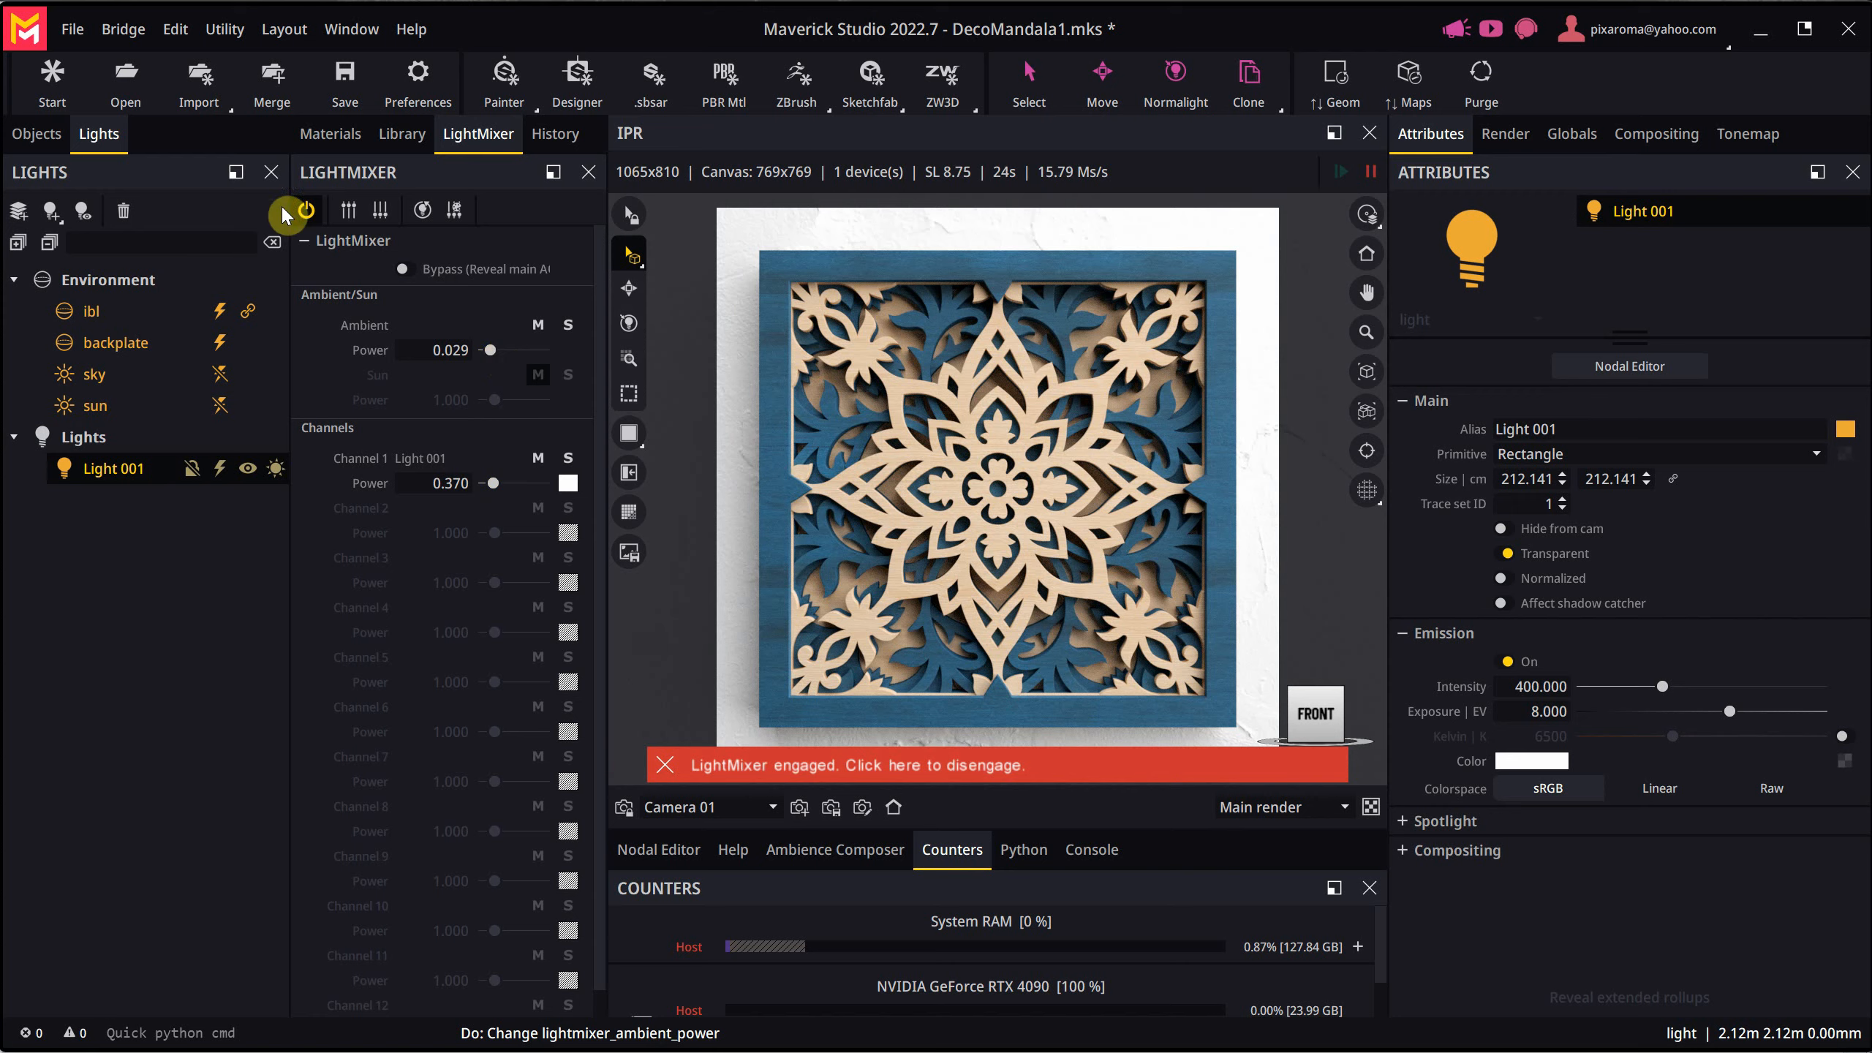
click(306, 211)
click(866, 594)
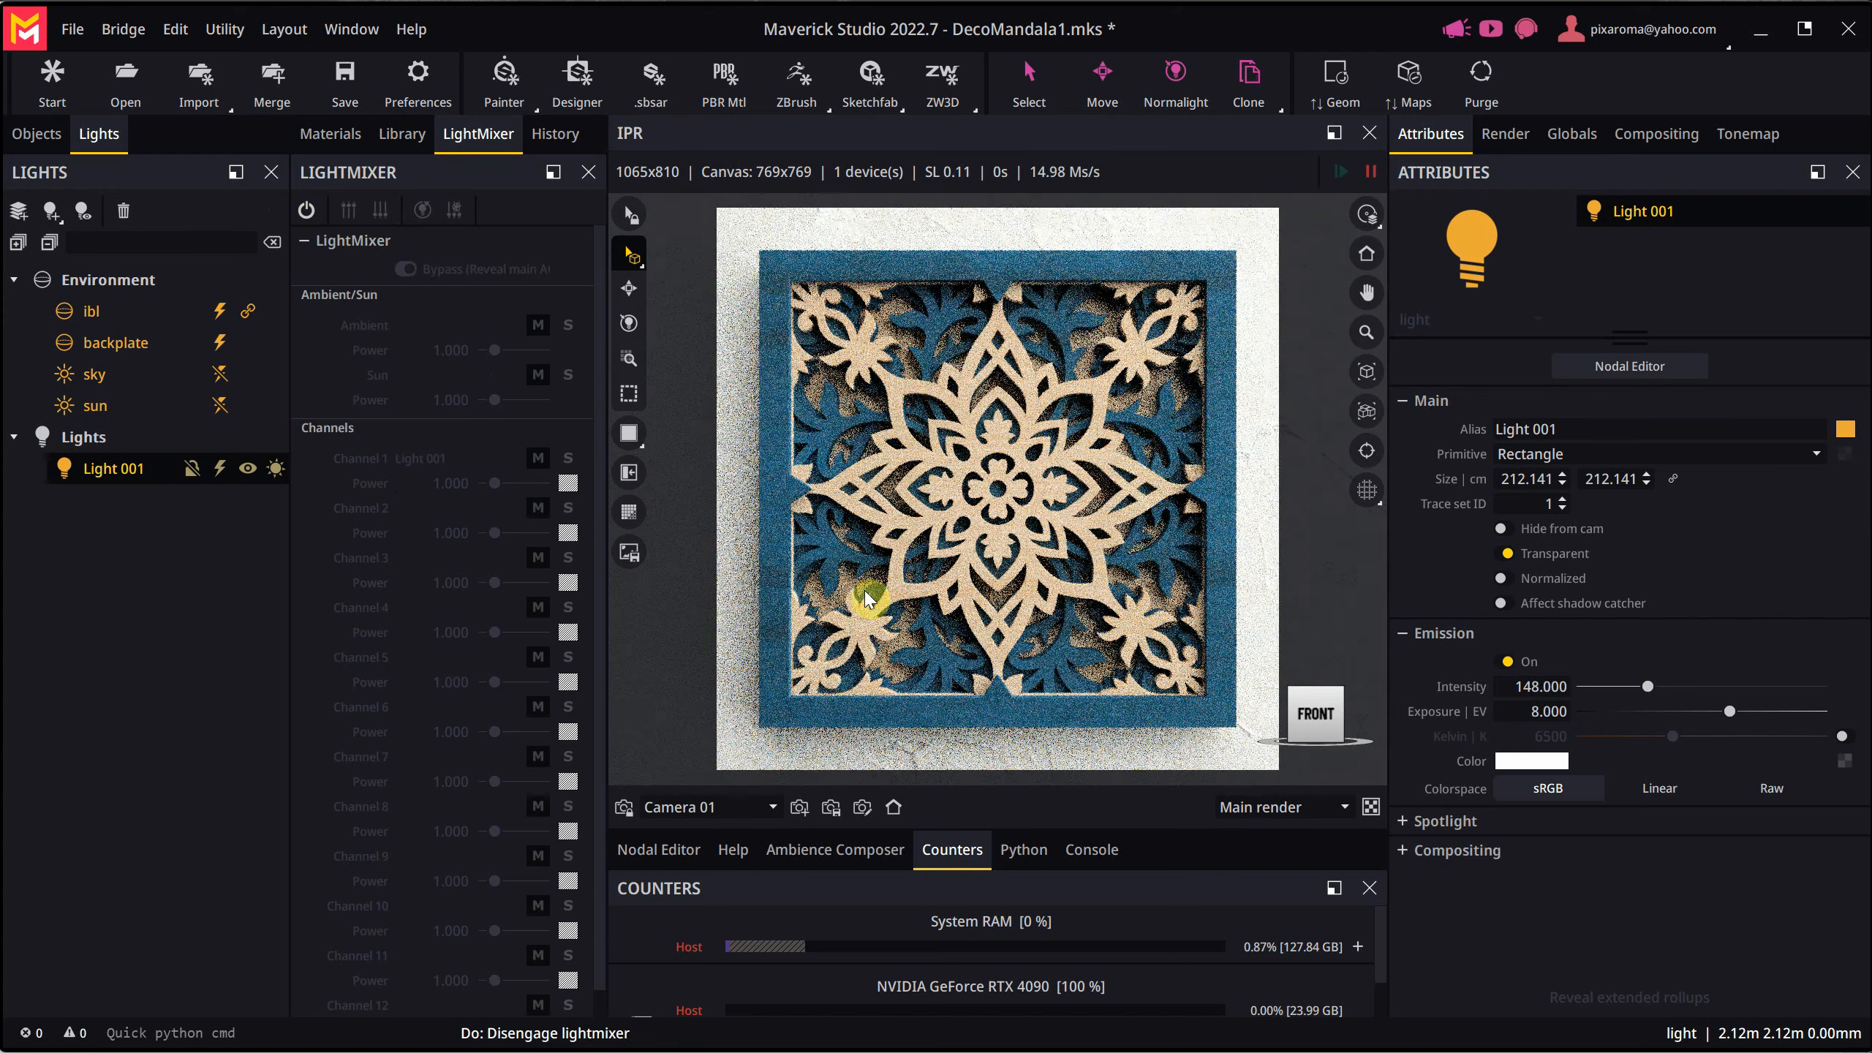
- Set the tonemap curves to highlights -3.667, midtones 1.553, contrast 1.802, whites 1.987 and blacks -0.498
click(1758, 135)
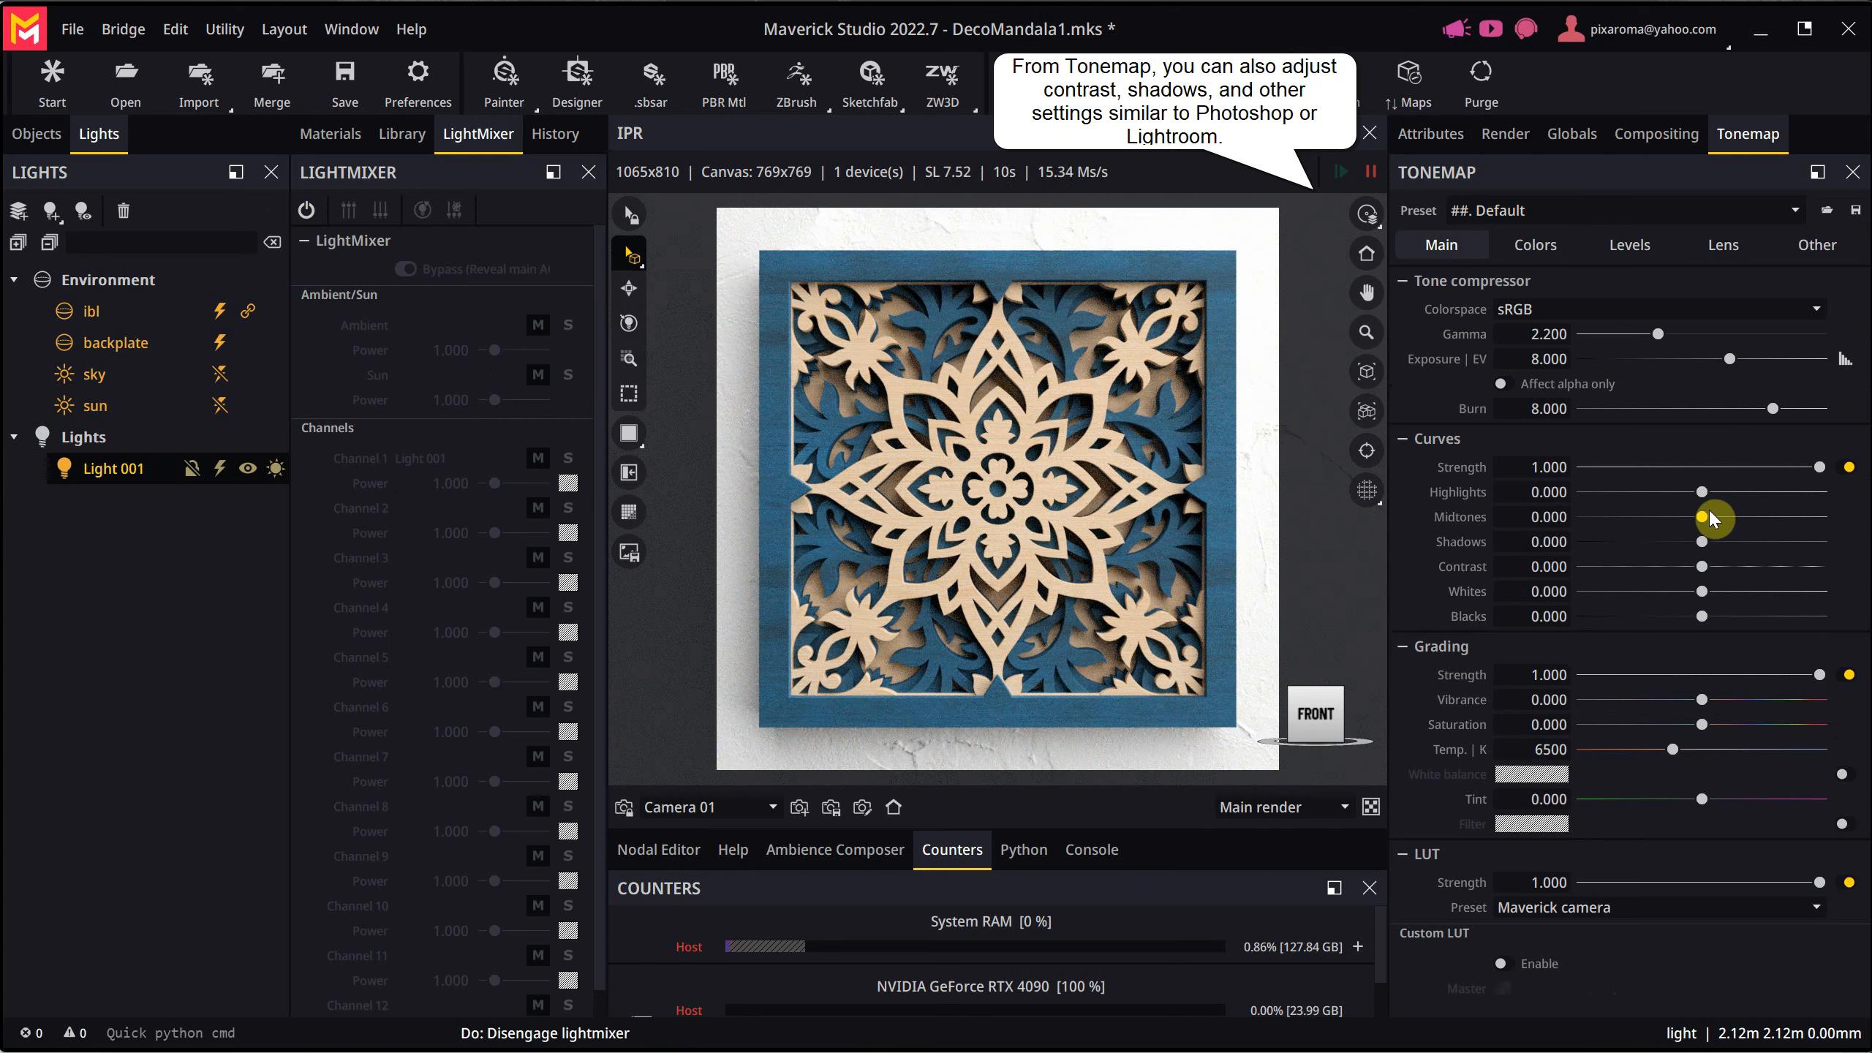
drag(1703, 492, 1662, 491)
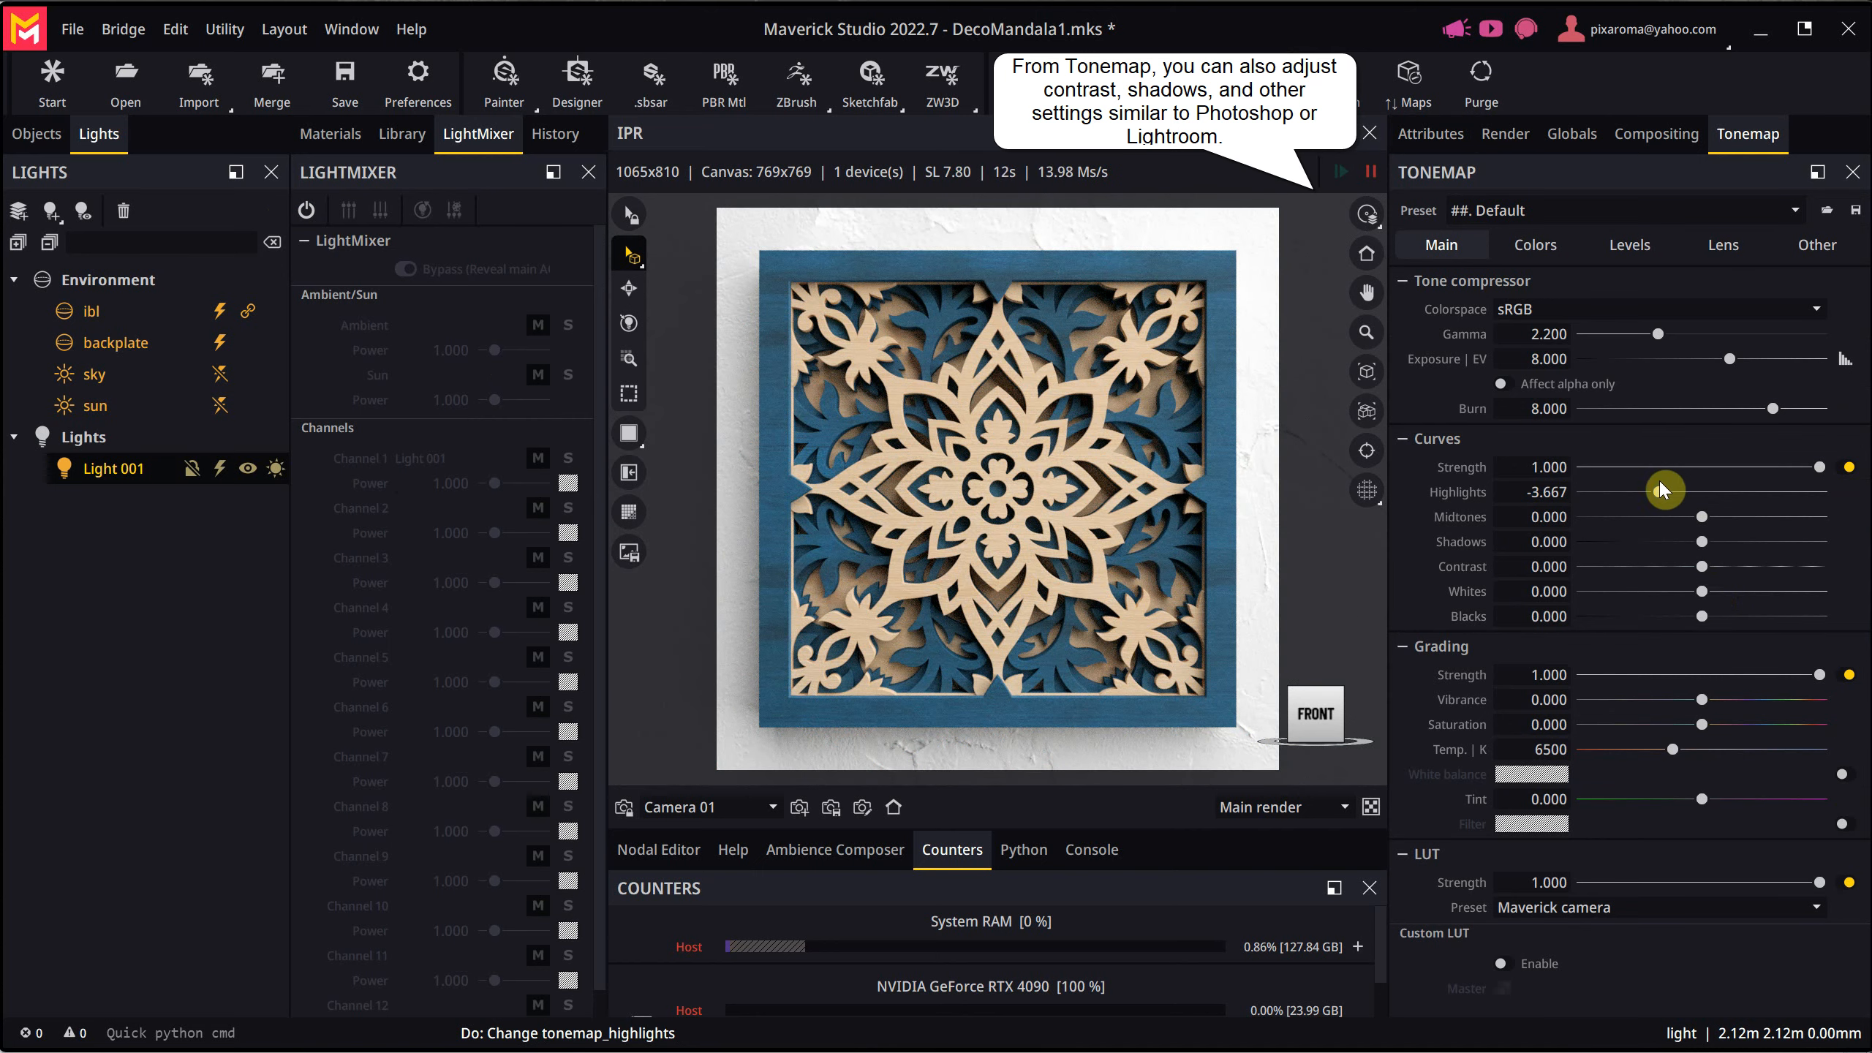
mouse_move(1704, 592)
mouse_down()
mouse_move(1776, 605)
mouse_move(1716, 596)
mouse_move(1717, 574)
mouse_move(1735, 579)
mouse_move(1717, 565)
mouse_move(1700, 619)
mouse_move(1671, 614)
mouse_move(1700, 621)
mouse_up()
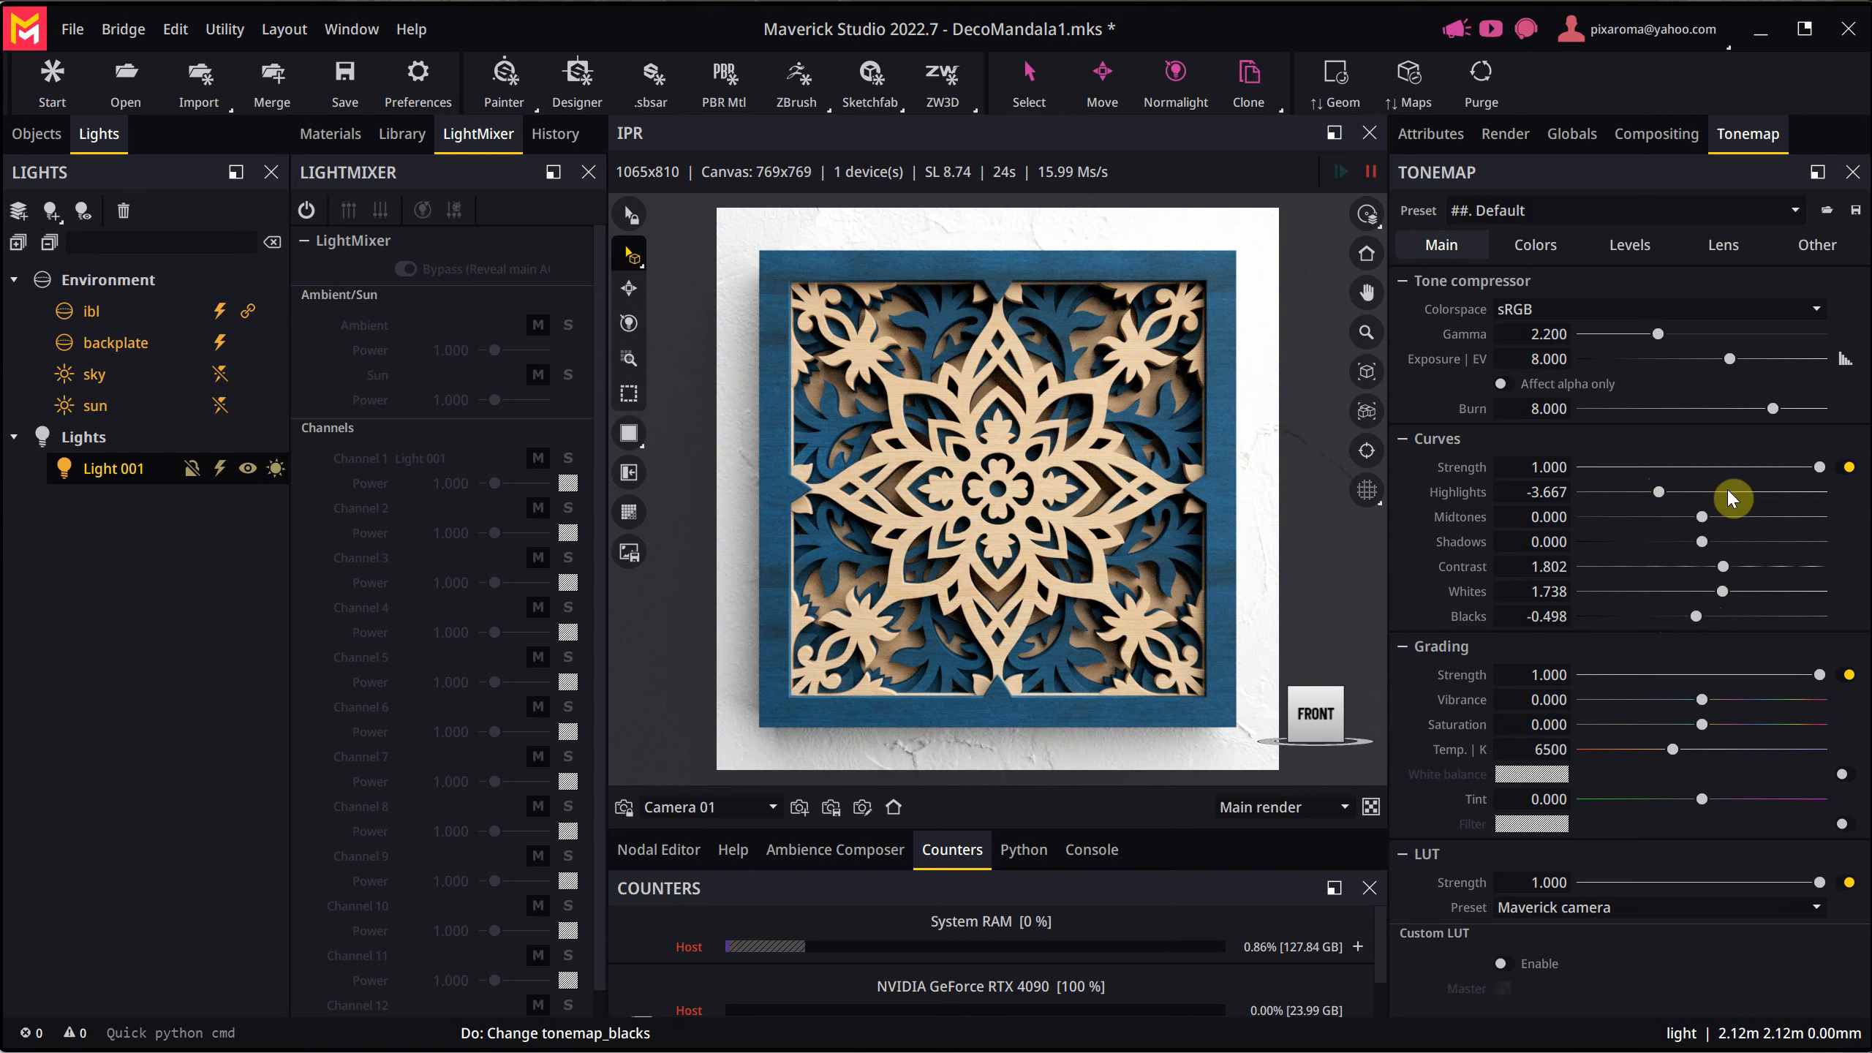
drag(1702, 517, 1723, 518)
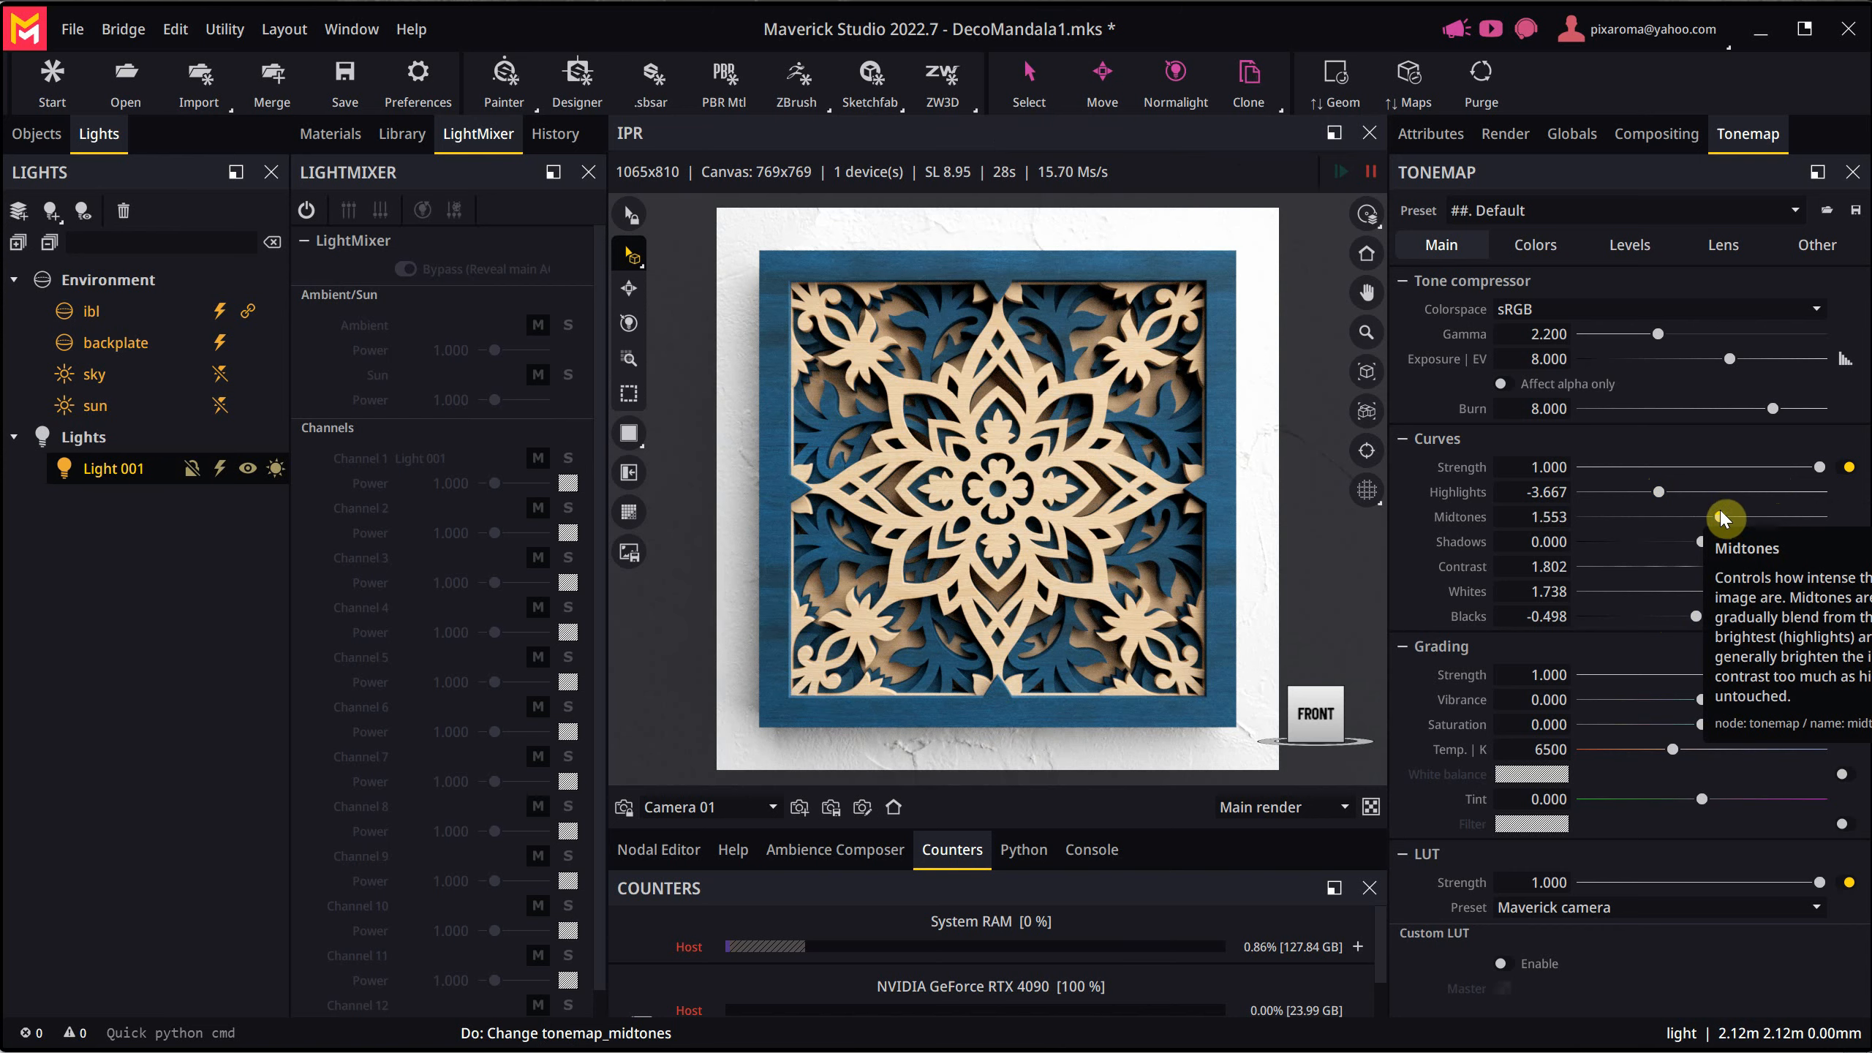
drag(1728, 592, 1729, 593)
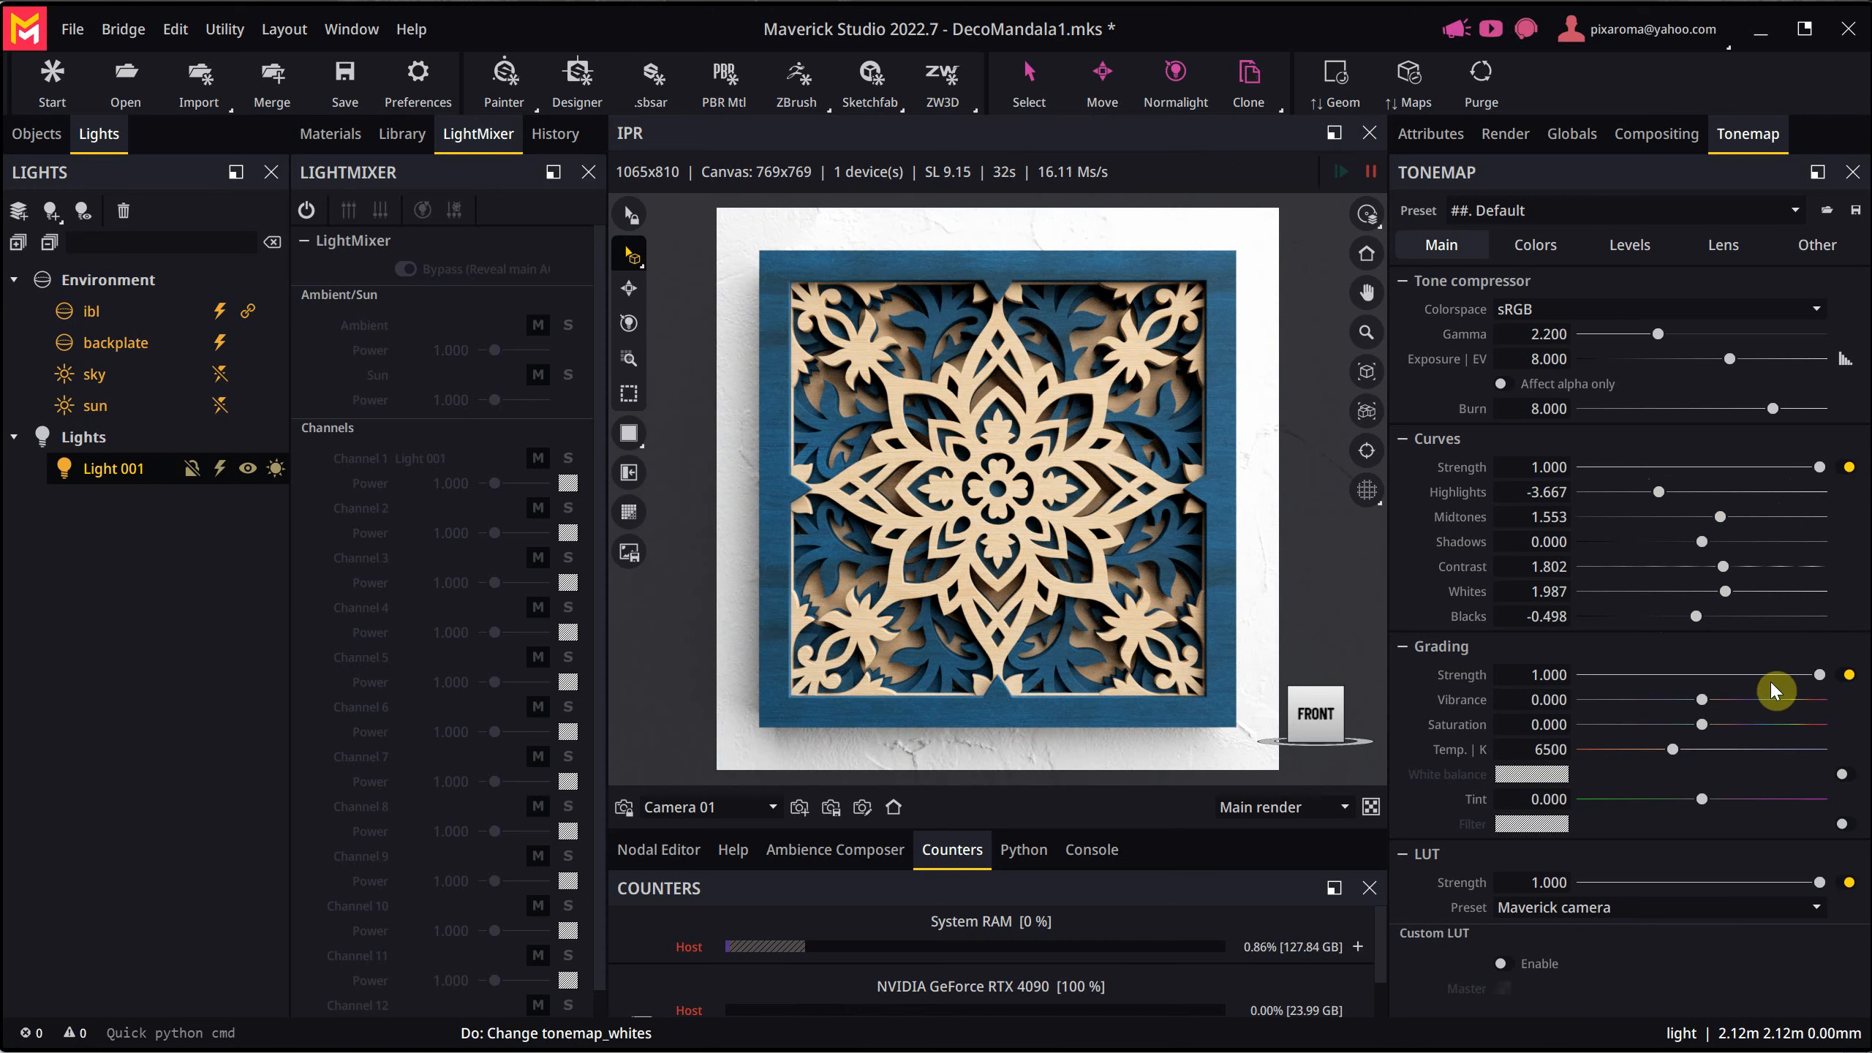
- Run the final still-frame render of the mandala and inspect the image from top to bottom while it renders
click(1511, 141)
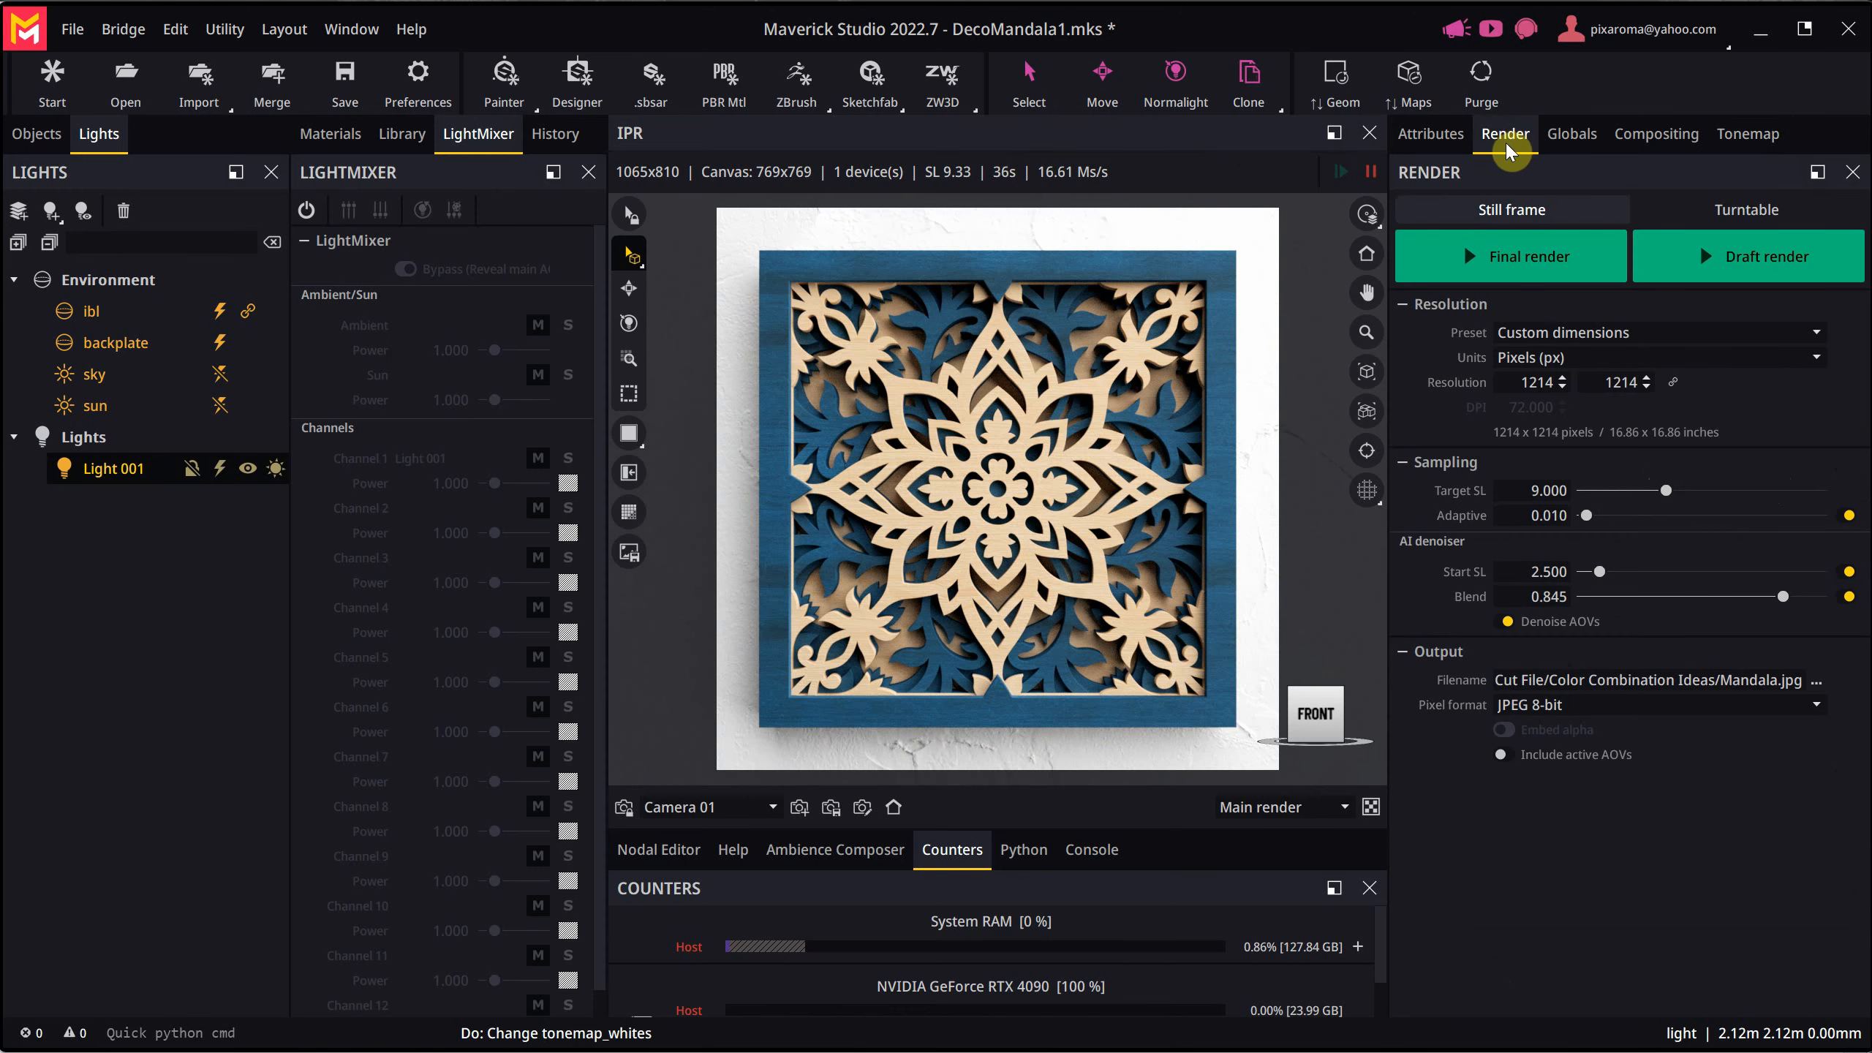
click(1499, 274)
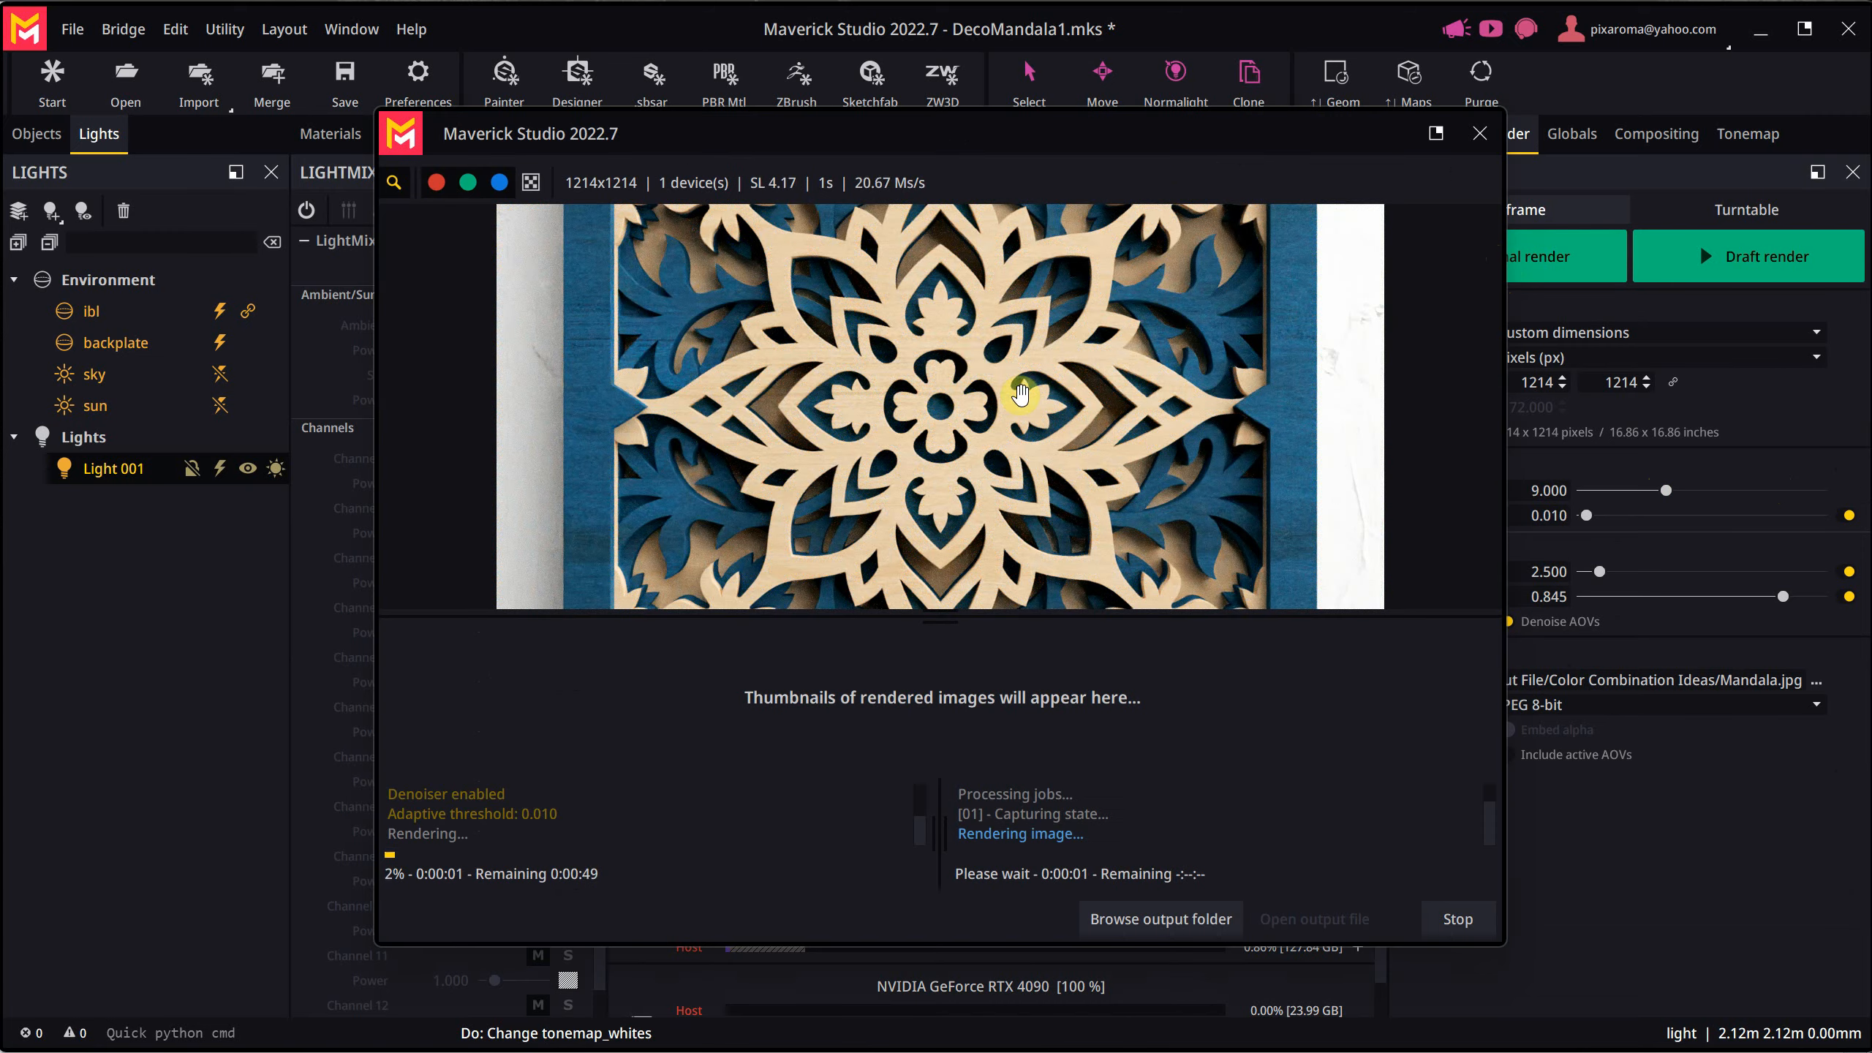
drag(958, 290, 1007, 563)
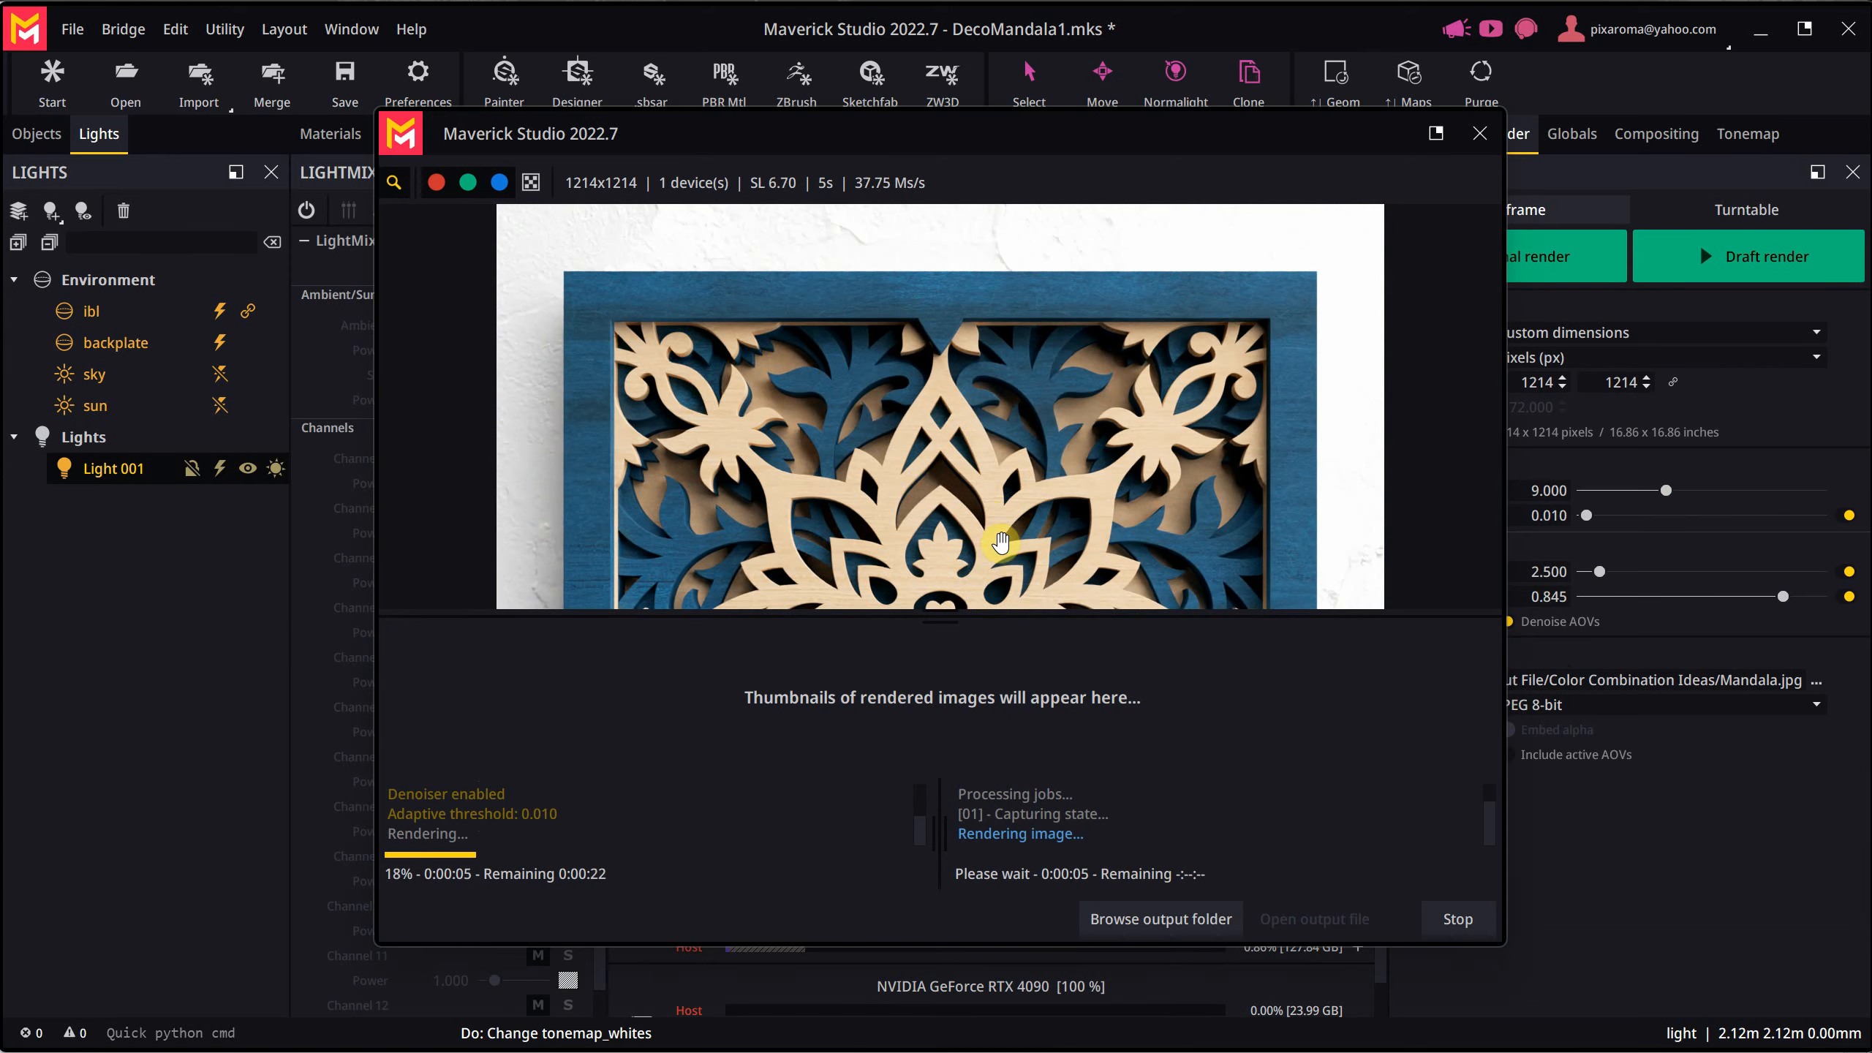
drag(1000, 537, 962, 372)
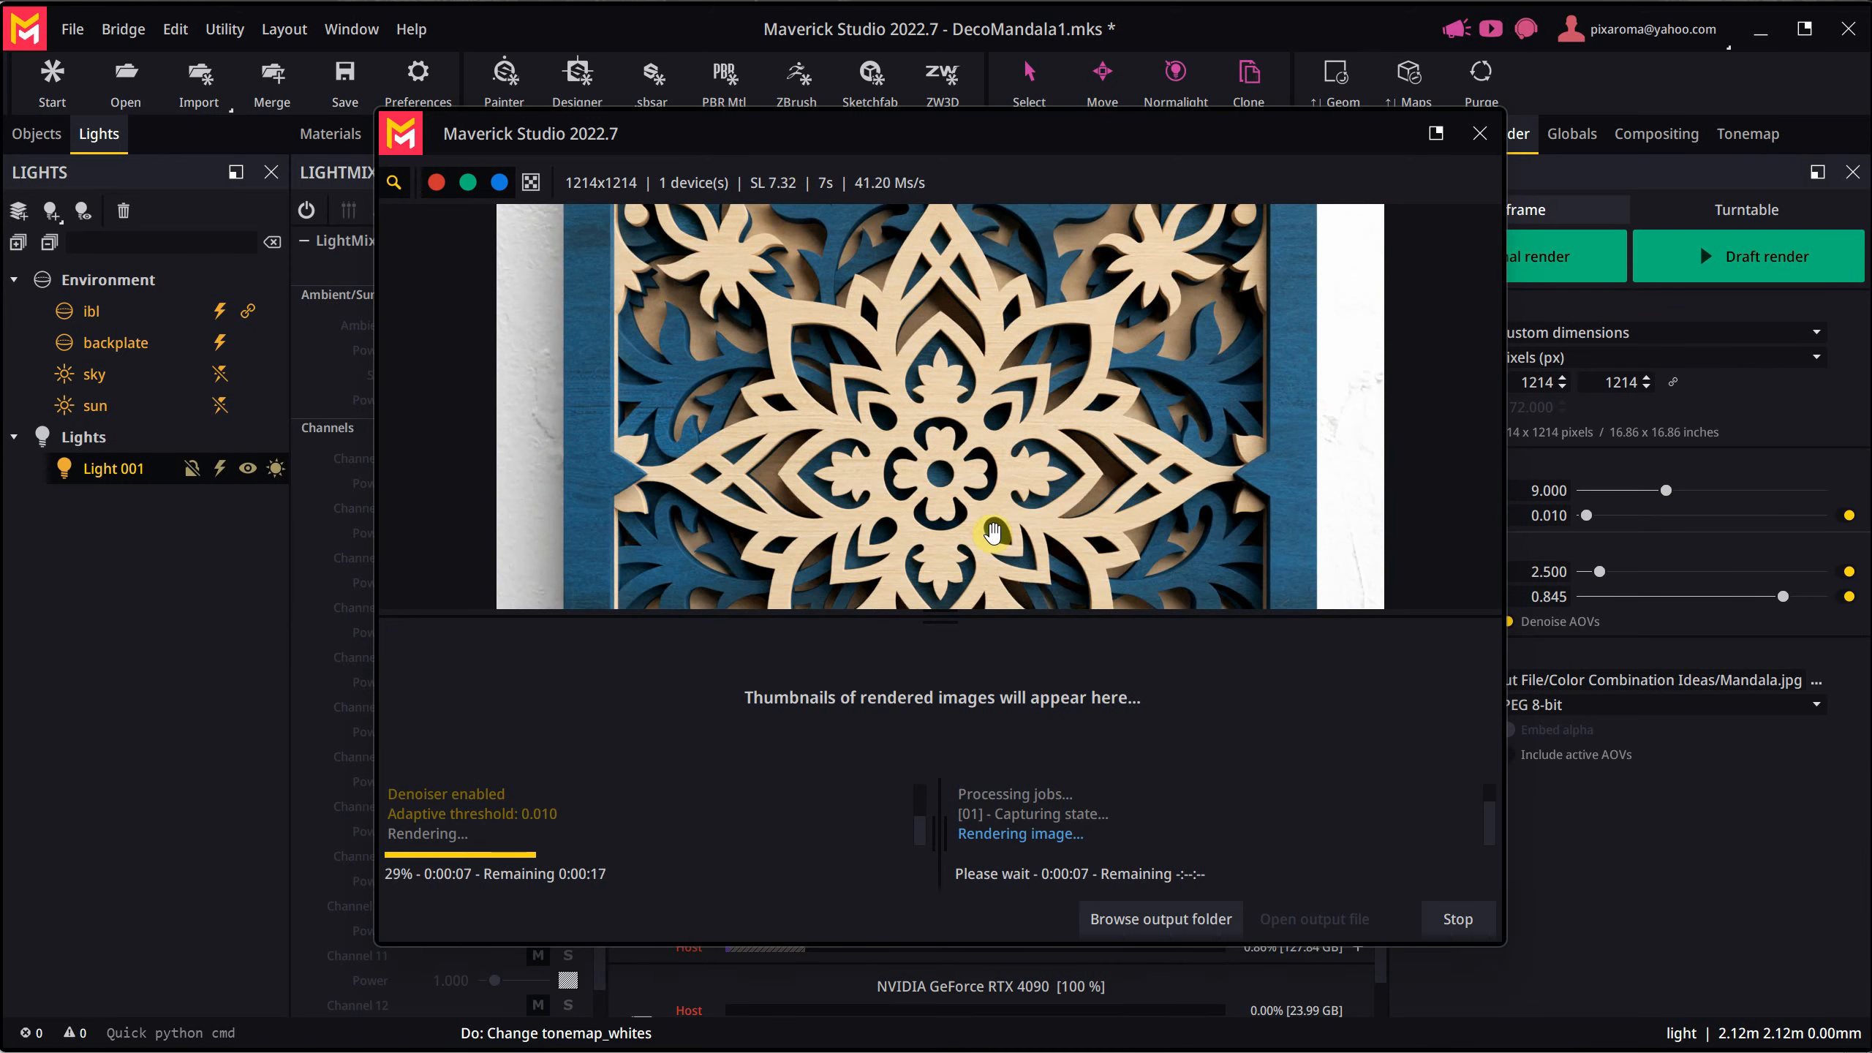
drag(987, 476, 968, 294)
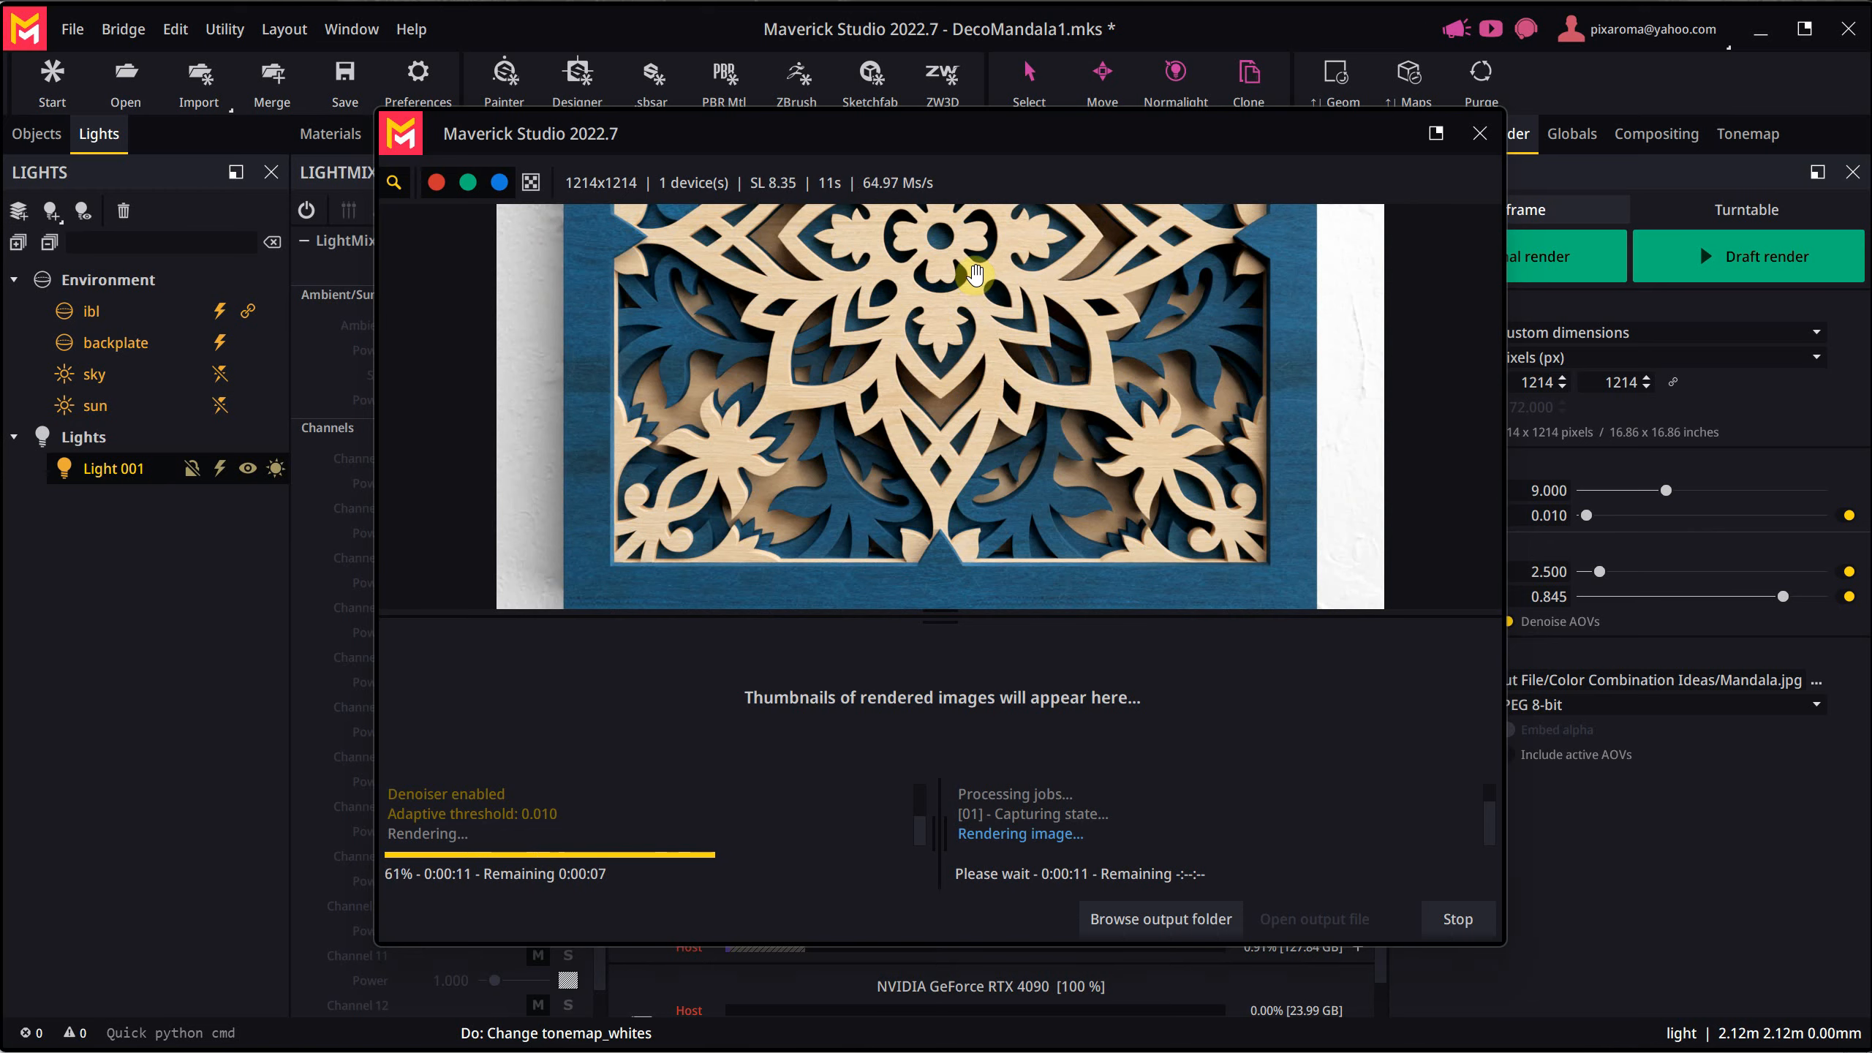
- Open the rendered Mandala.jpg from the output folder to check it, and close the image and the render window
click(1157, 920)
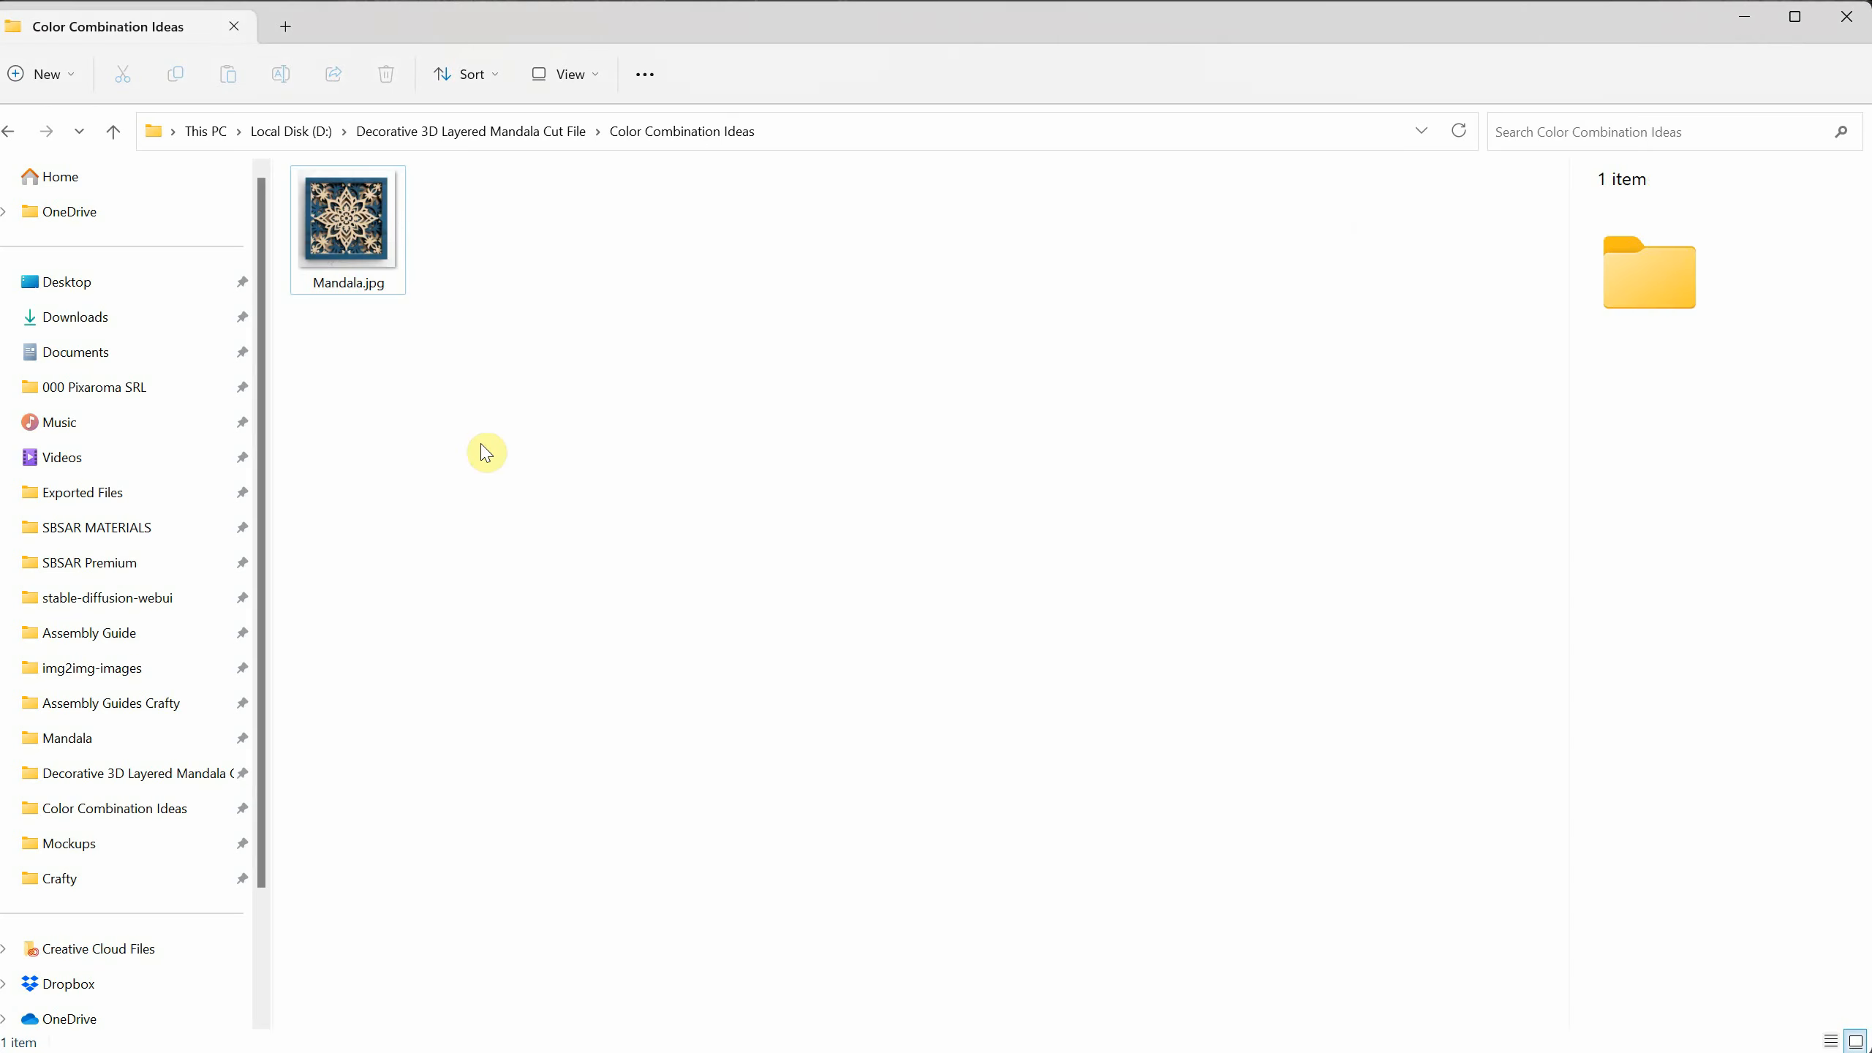
double_click(372, 249)
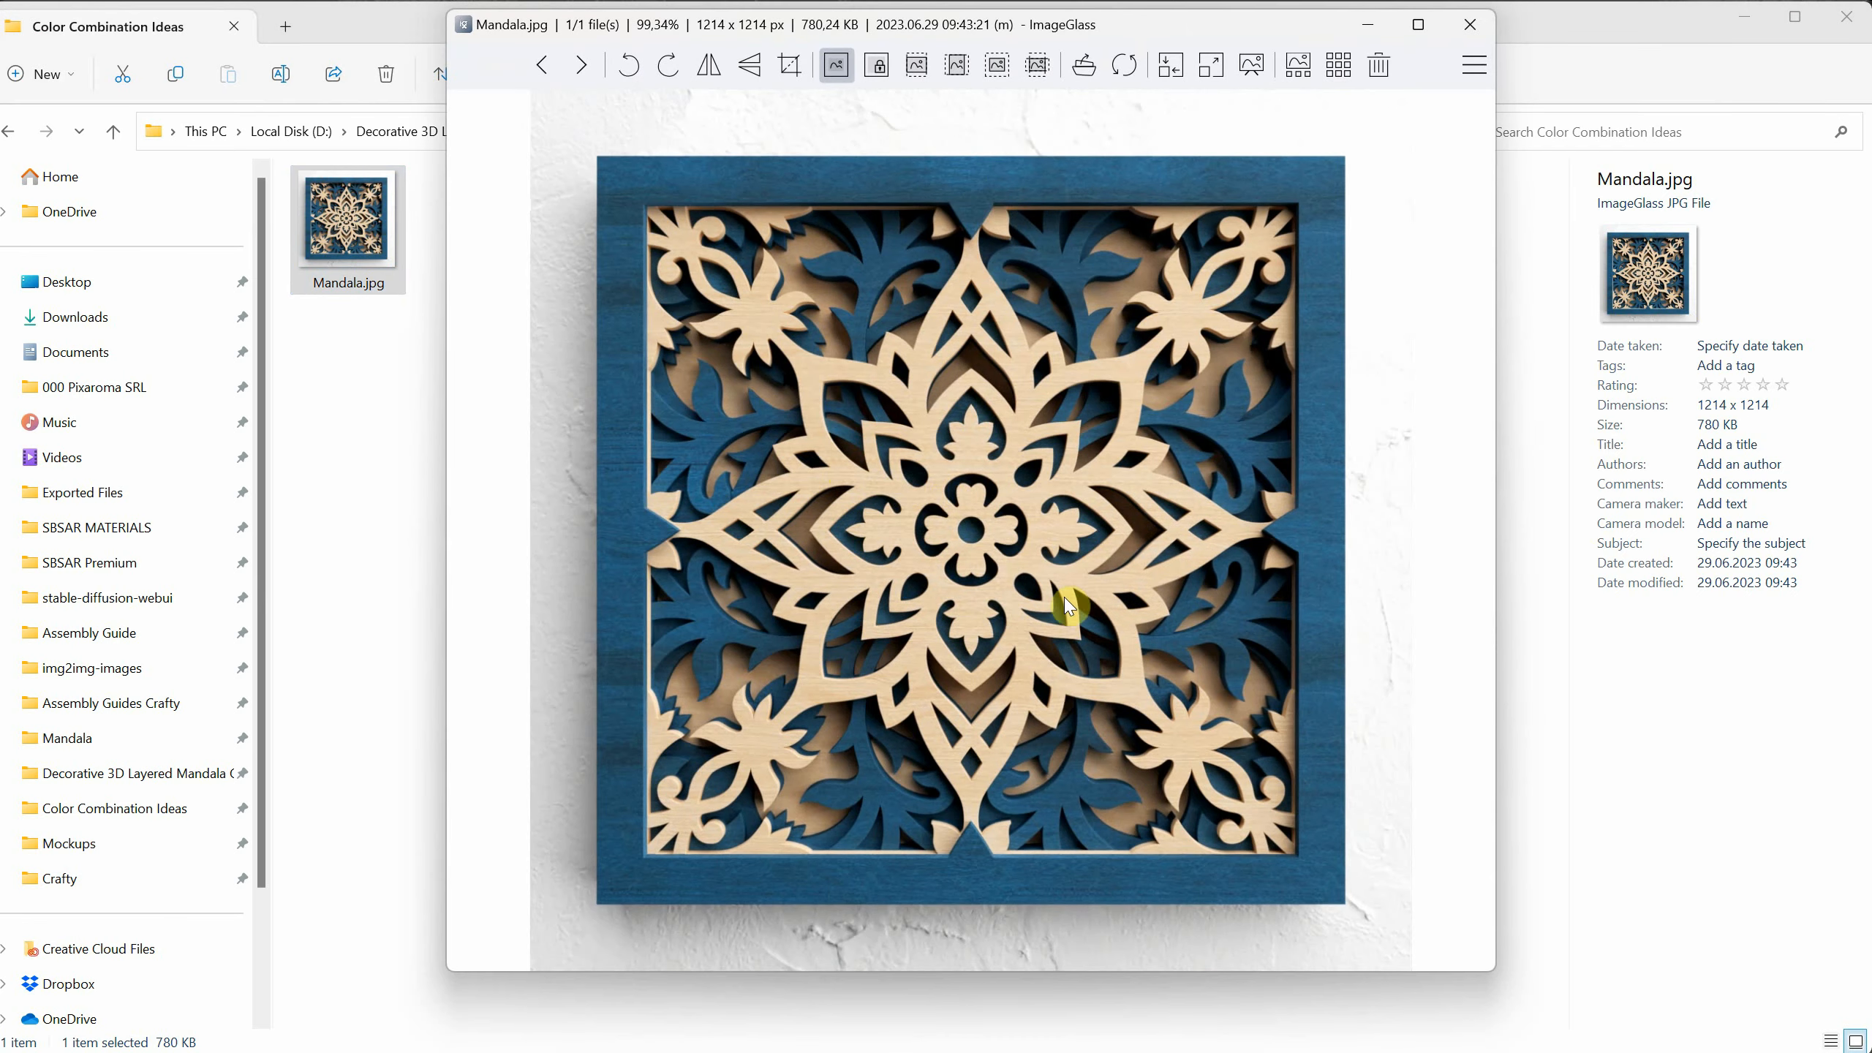
click(1474, 29)
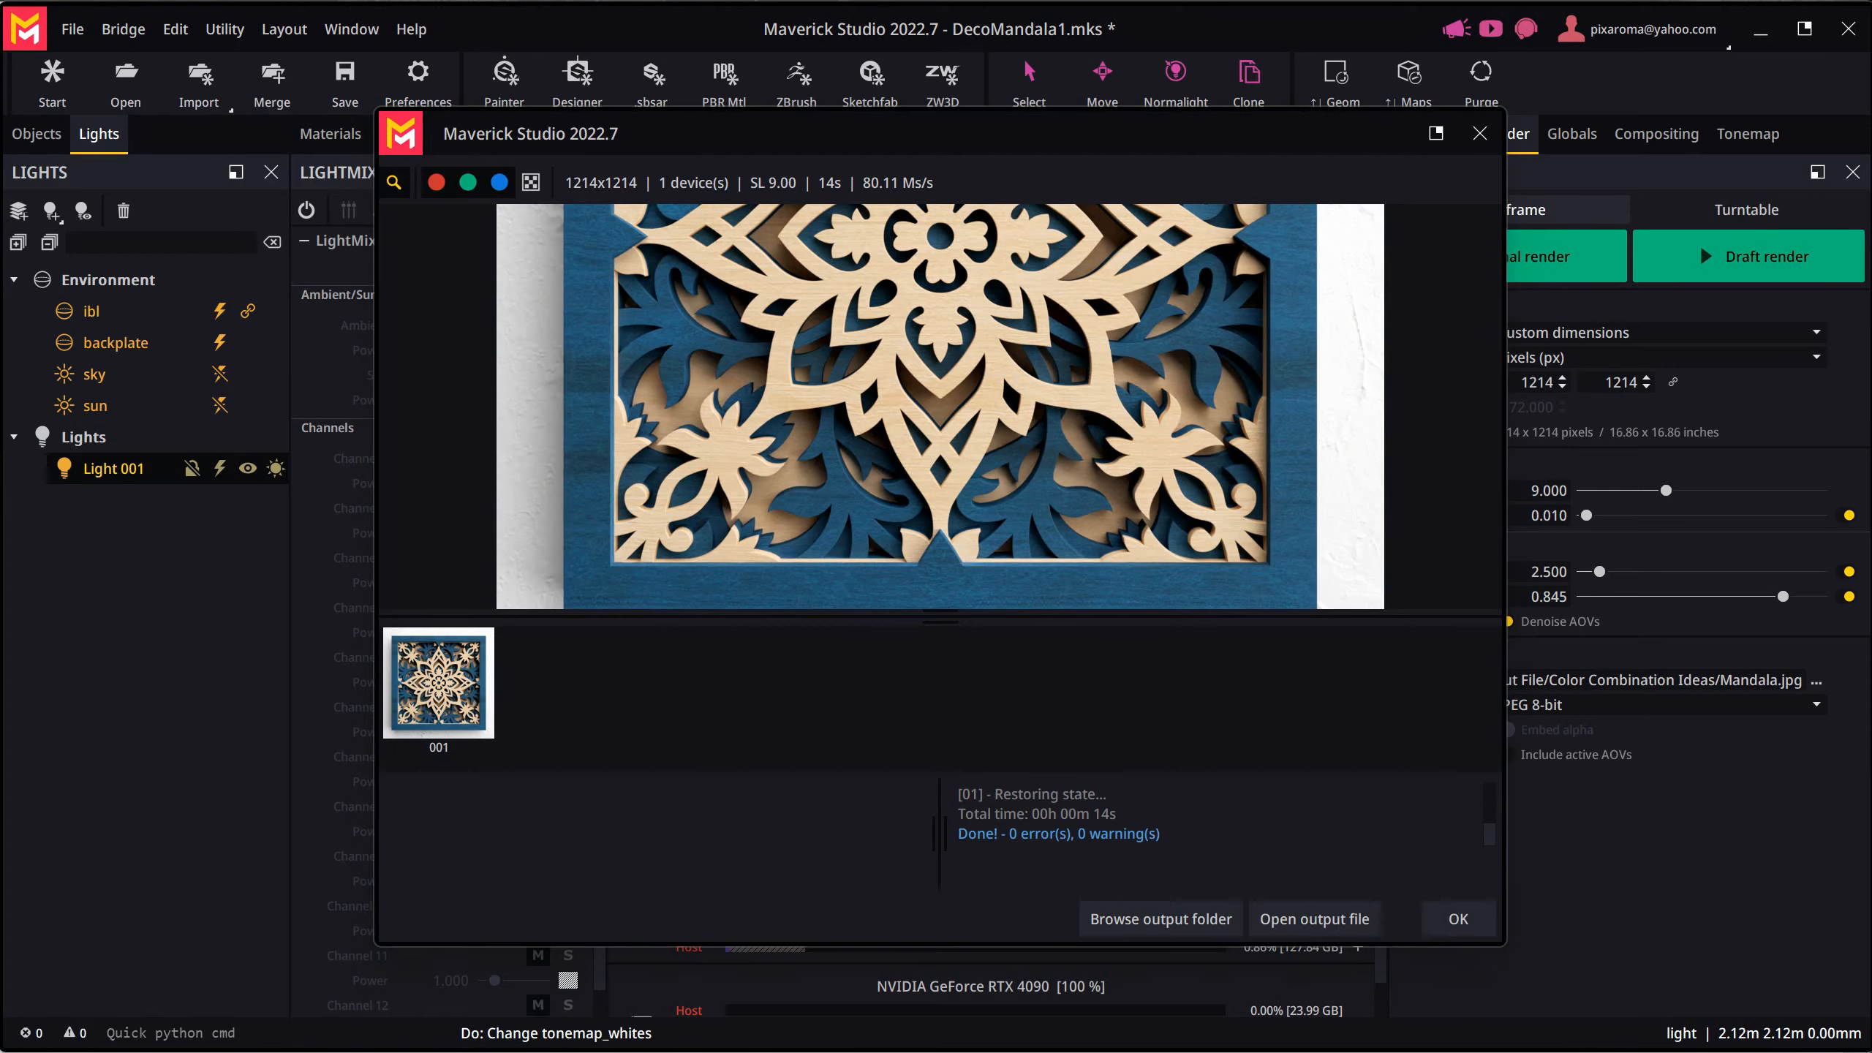
click(1444, 915)
- Frame an angled close-up of the mandala's central flower from below with Camera 01, setting the camera roll to -37.969°
click(1035, 555)
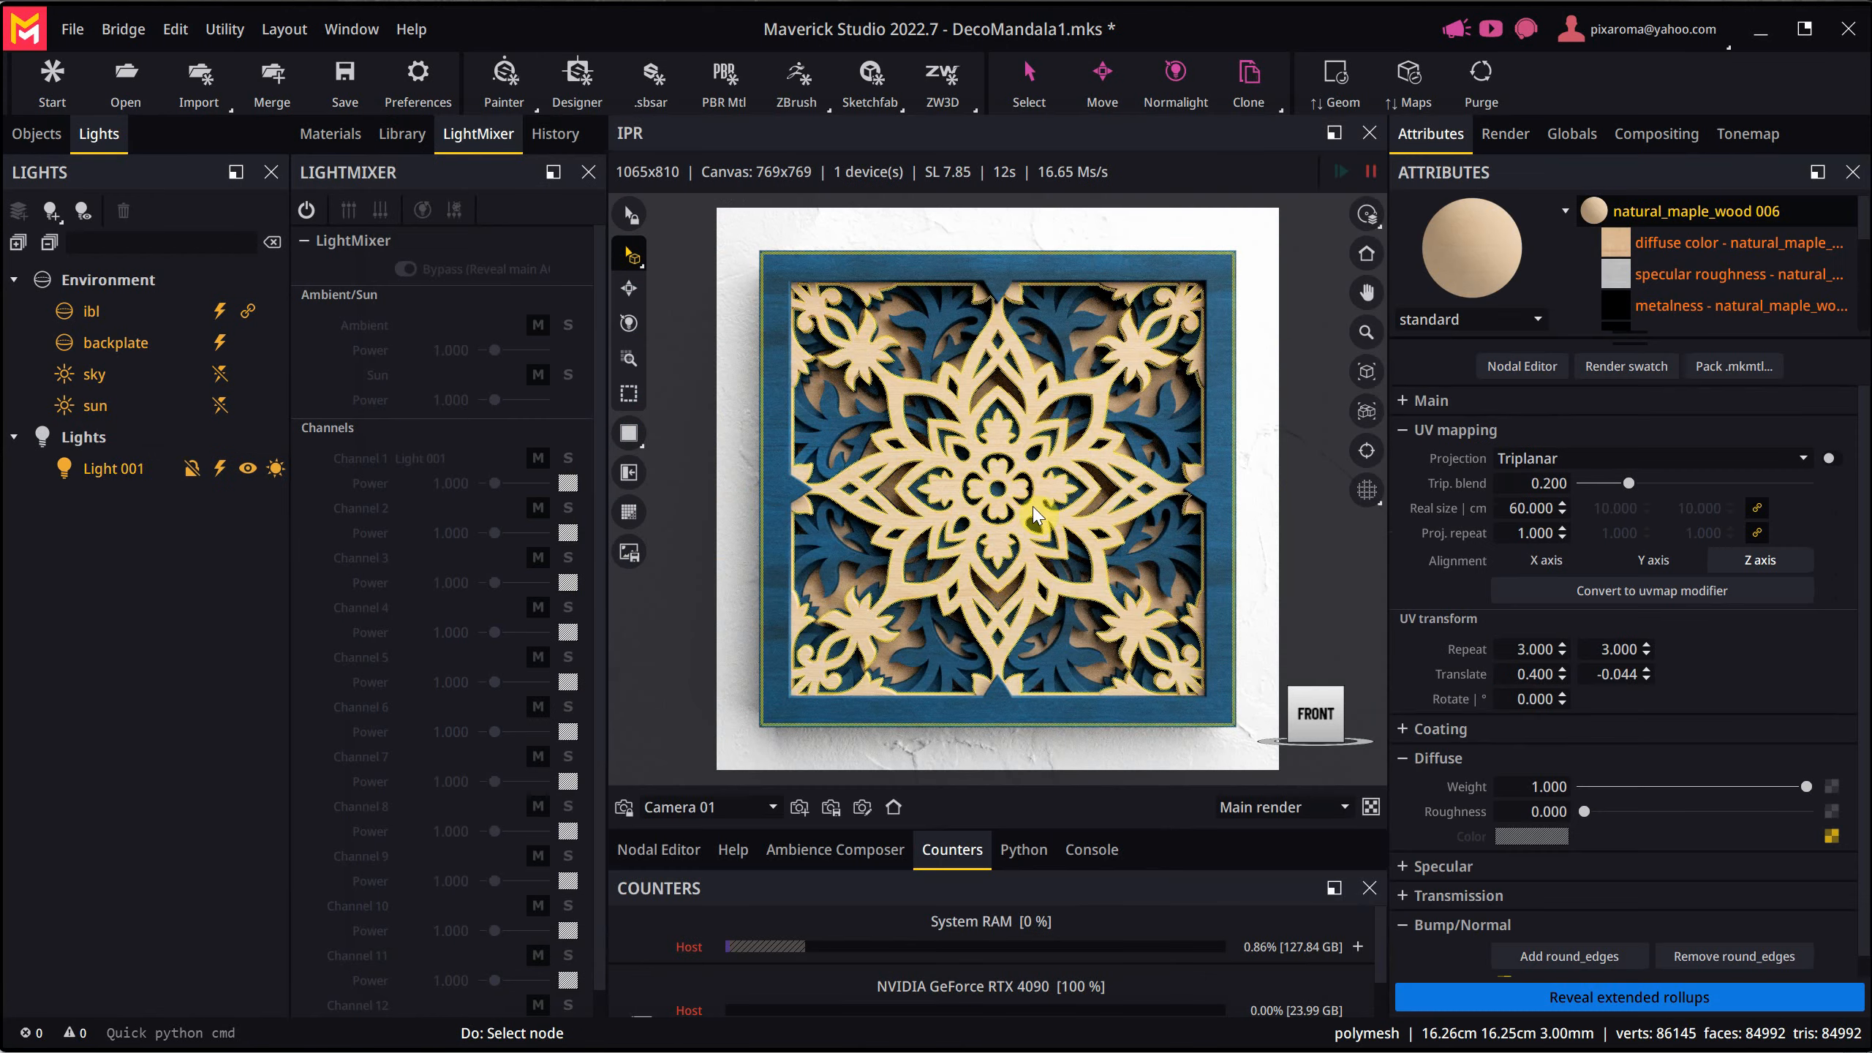
mouse_move(1004, 537)
mouse_down()
mouse_move(988, 562)
mouse_move(1015, 533)
mouse_up()
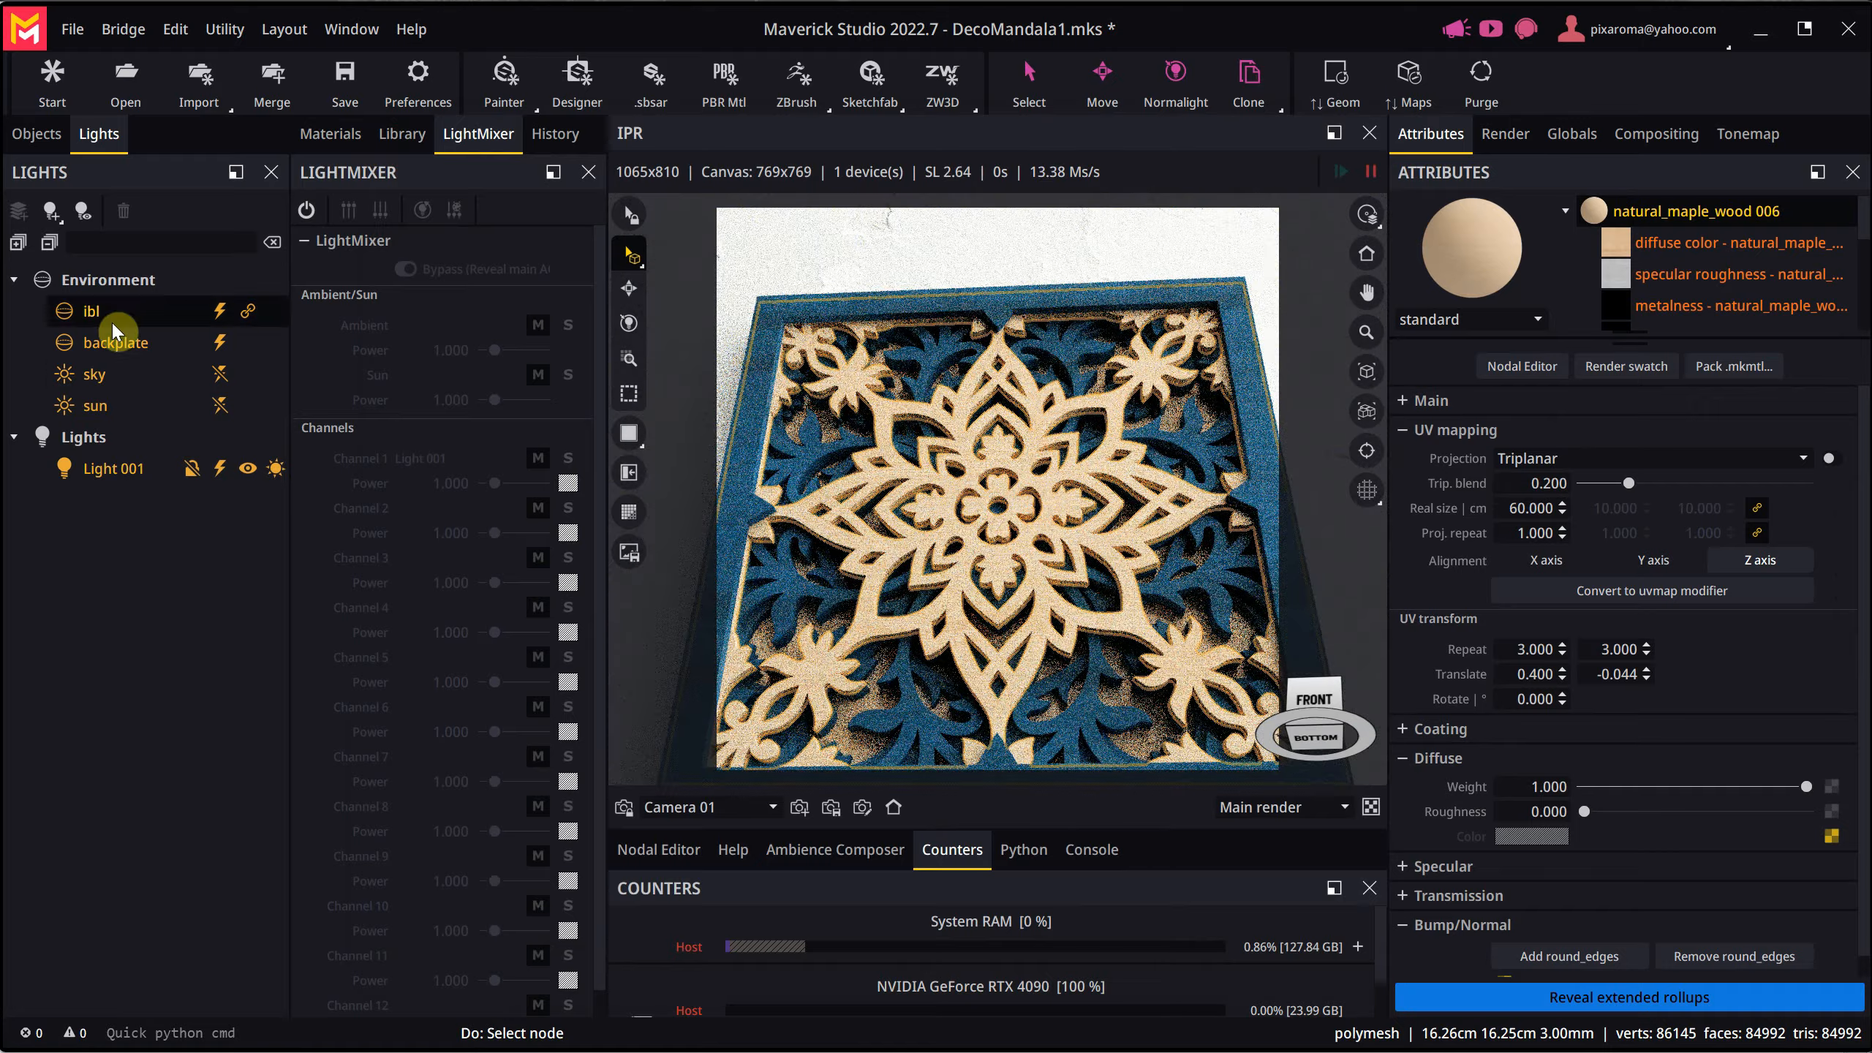
click(32, 142)
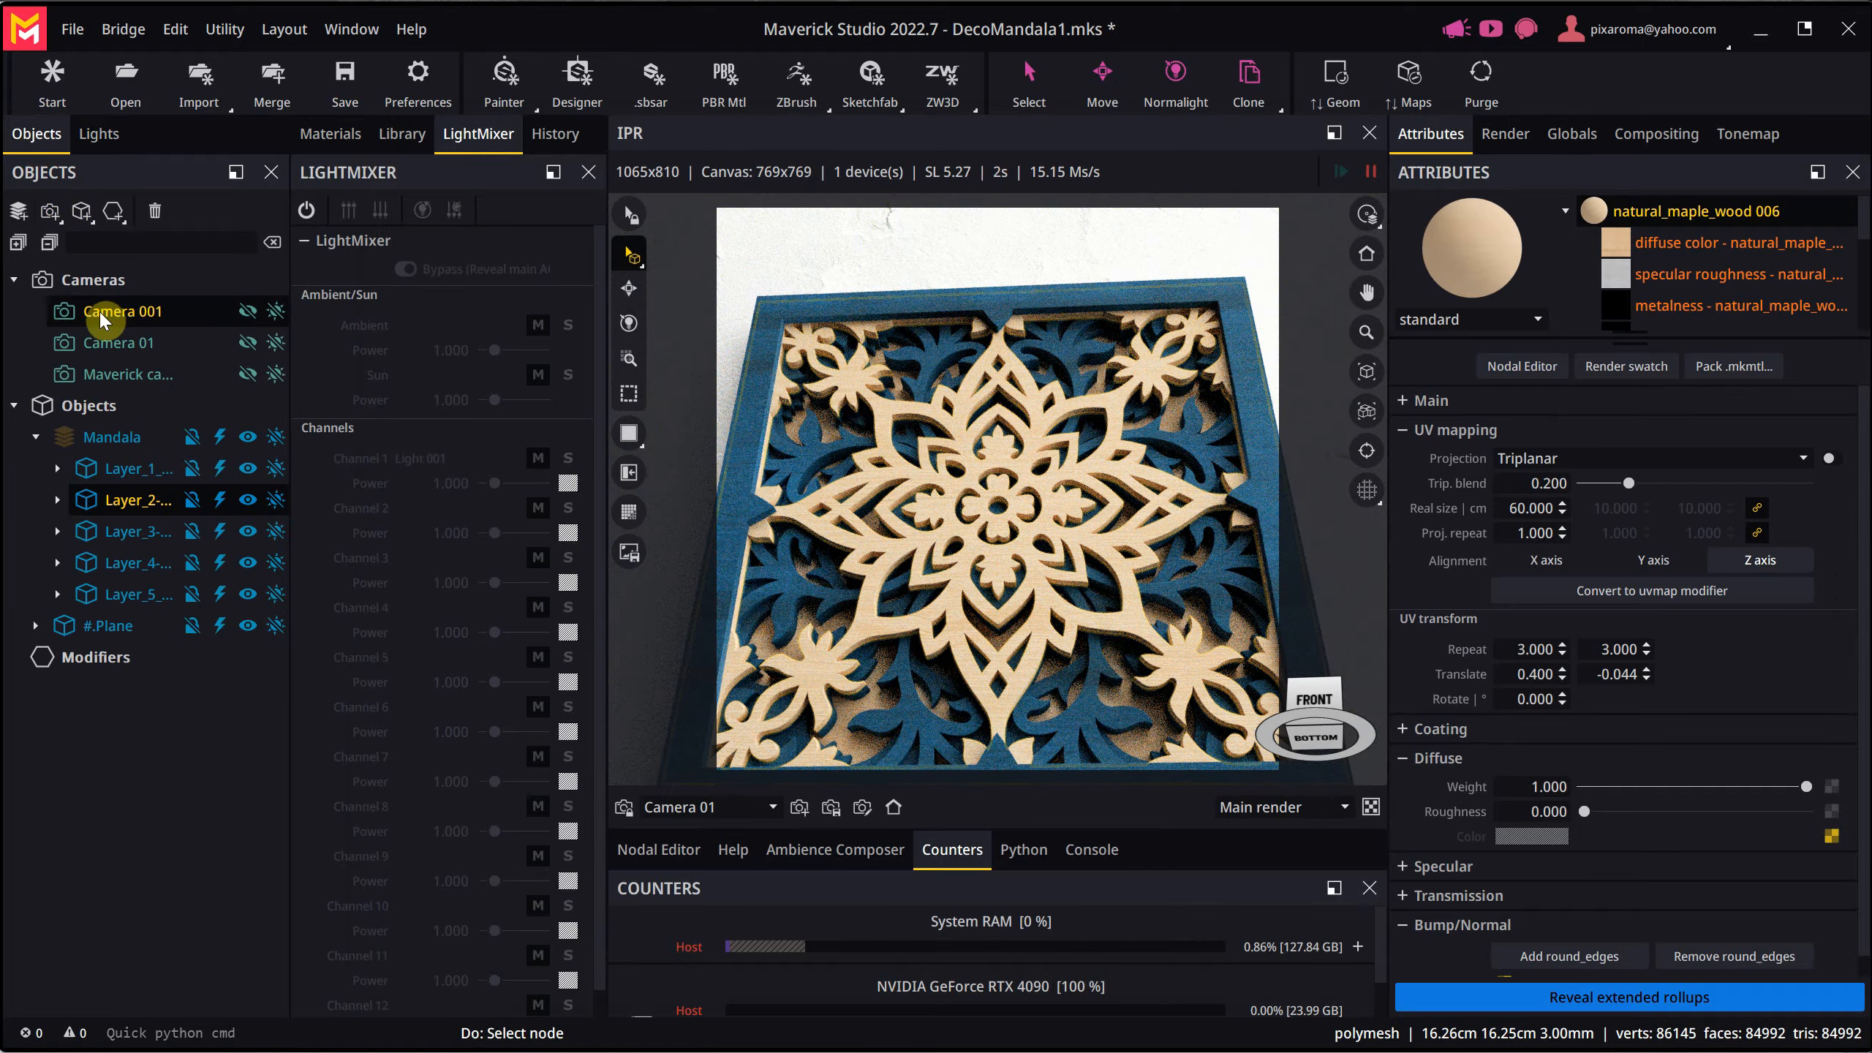
click(116, 343)
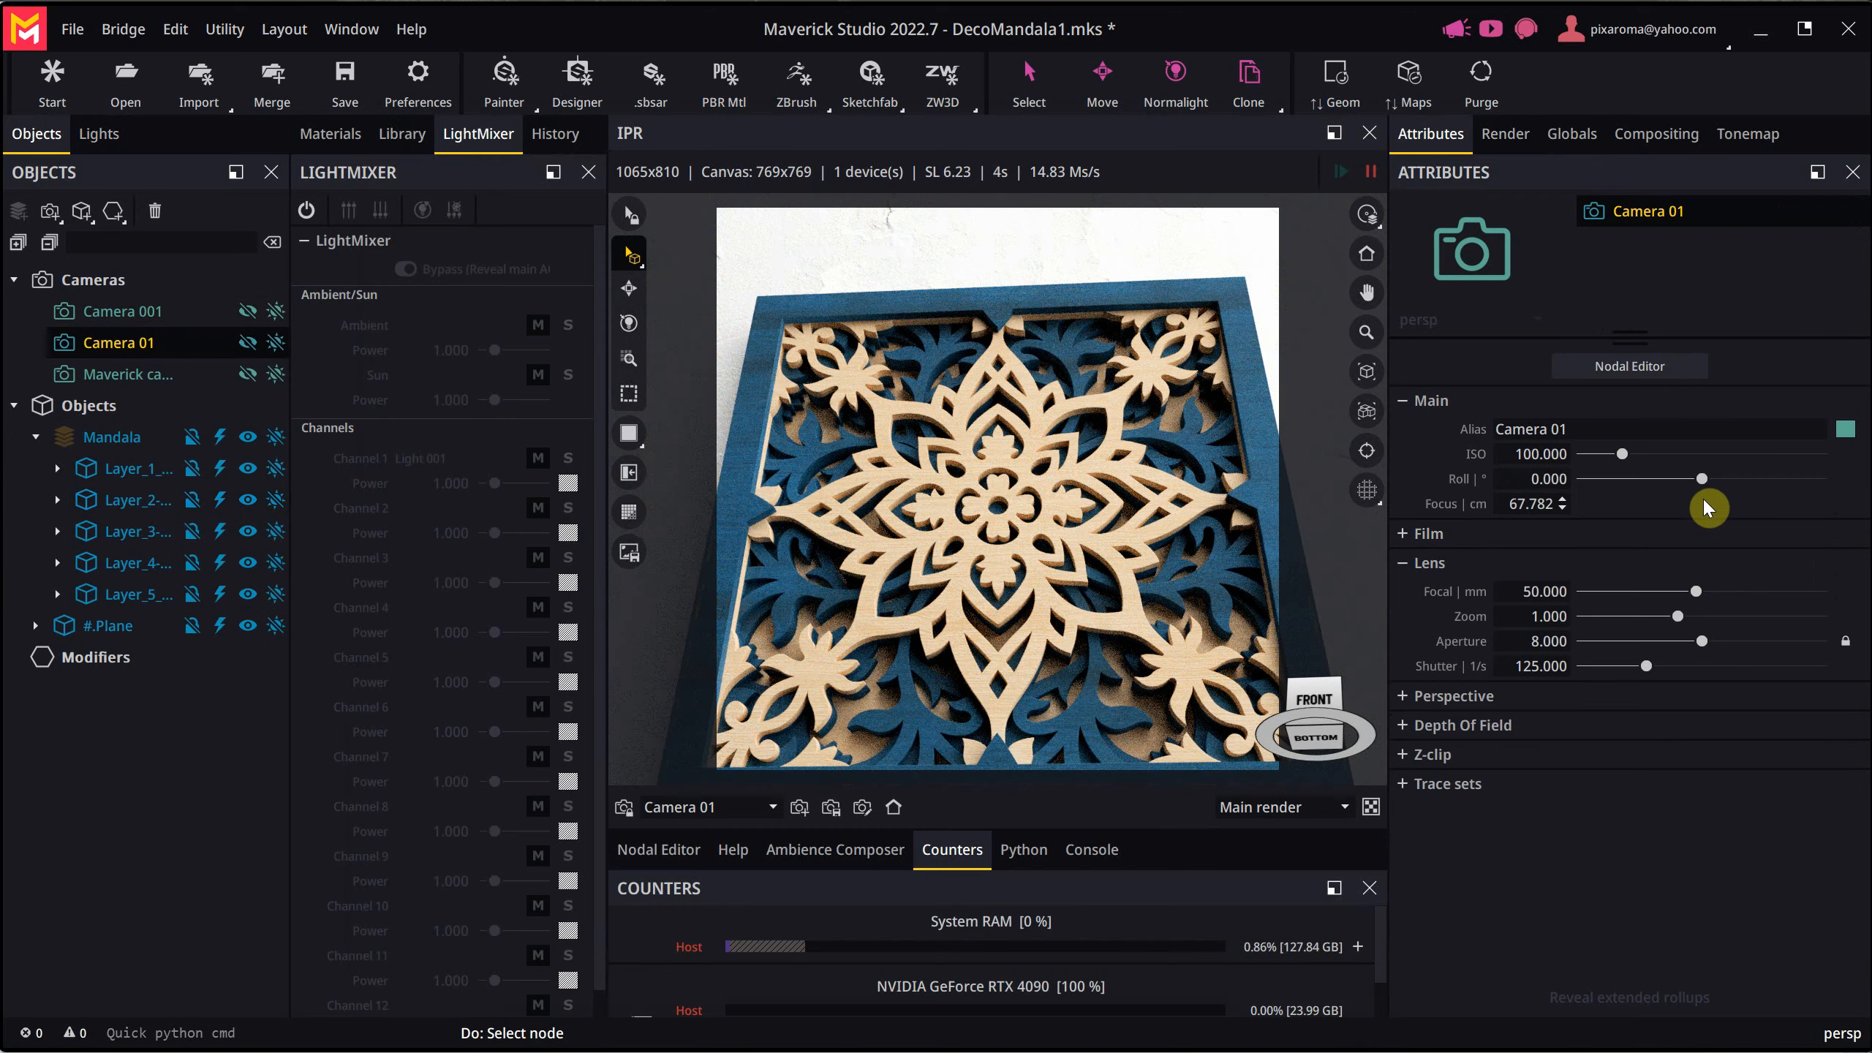
drag(1701, 479, 1691, 481)
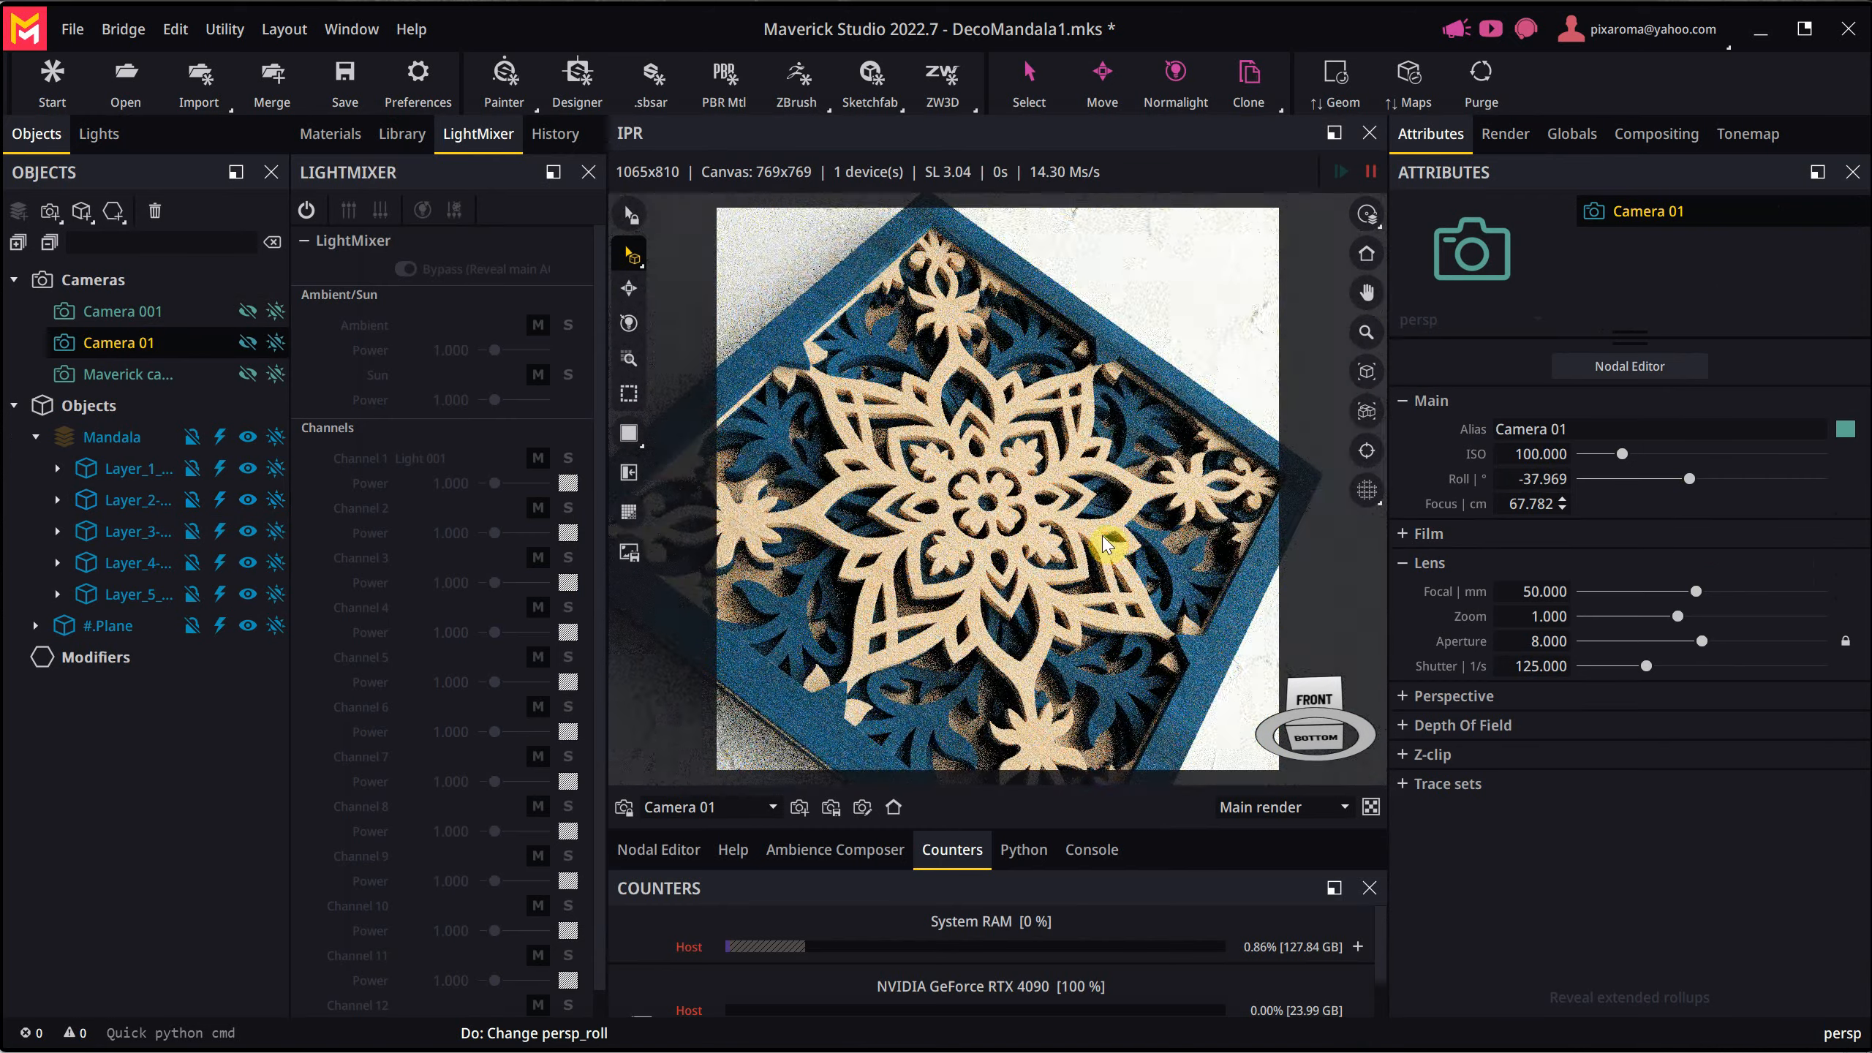
middle_drag(1102, 543, 1051, 527)
scroll(1061, 528, up, 5)
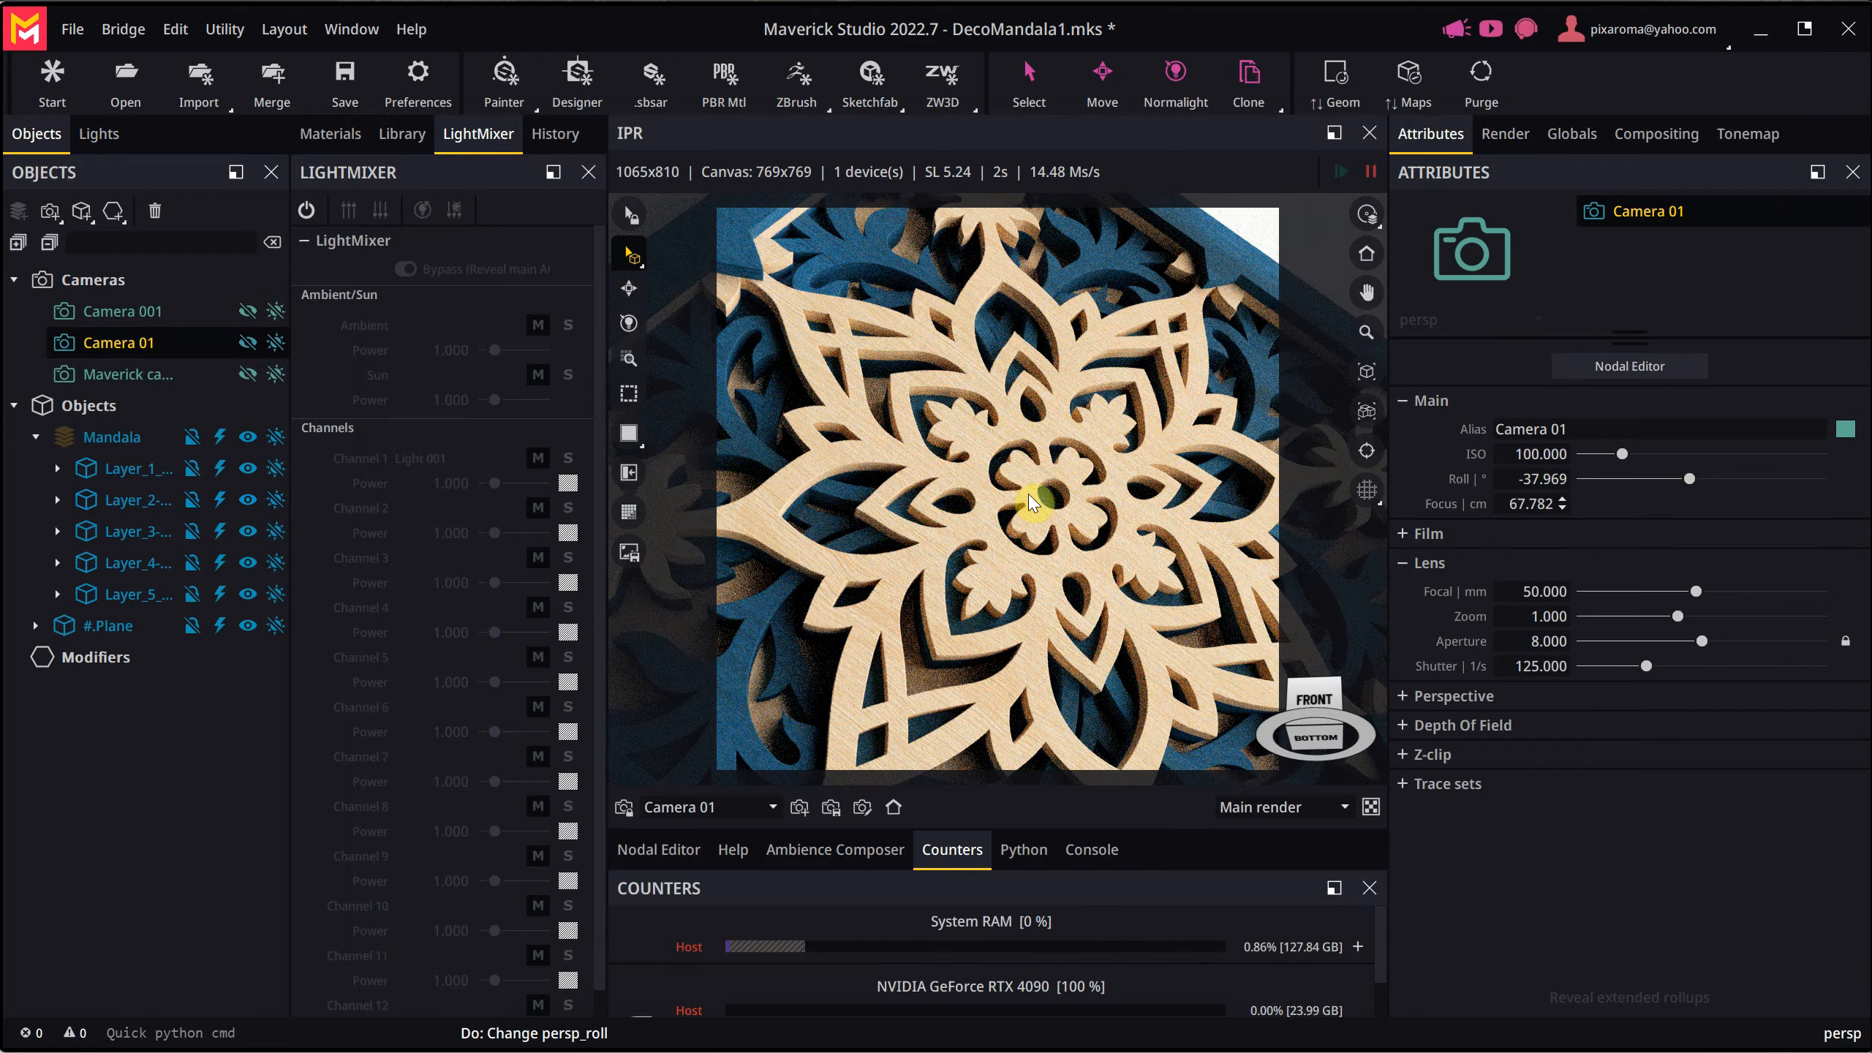
- Enable global depth of field and set the camera's focus point on the mandala's central flower
right_click(1030, 502)
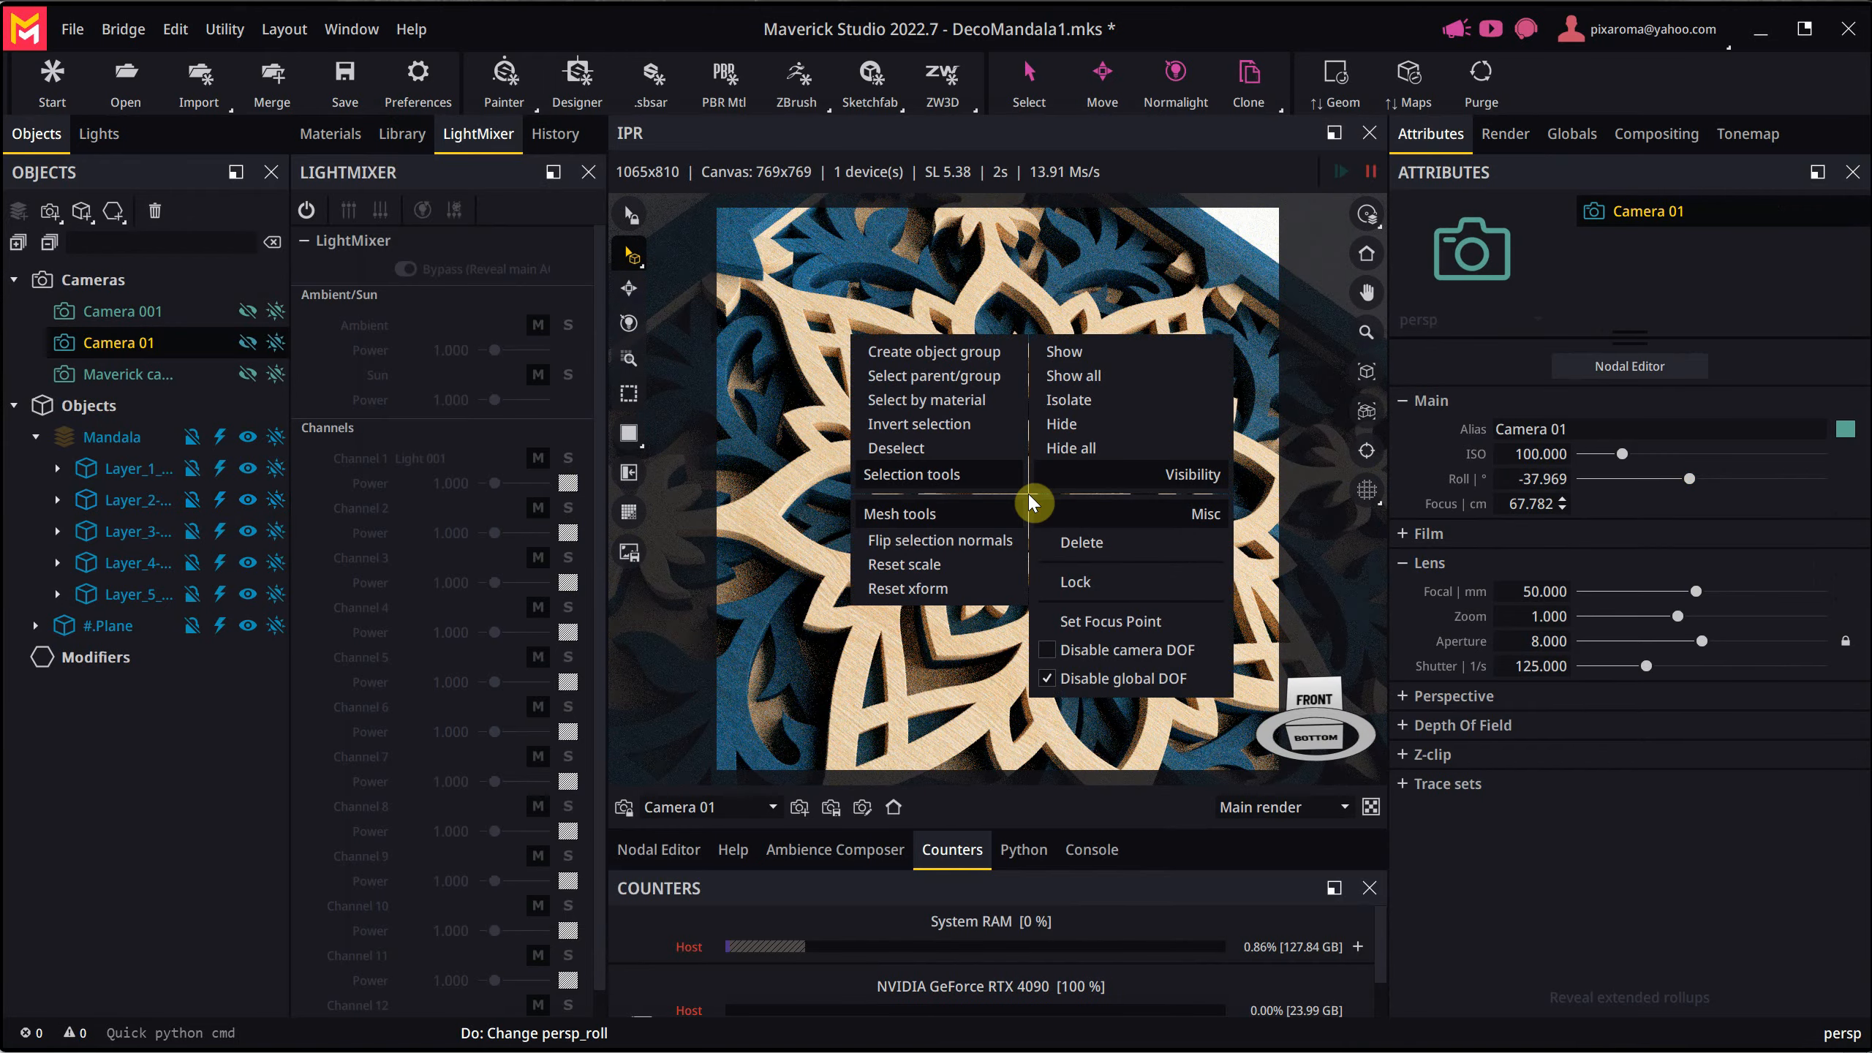
click(1088, 679)
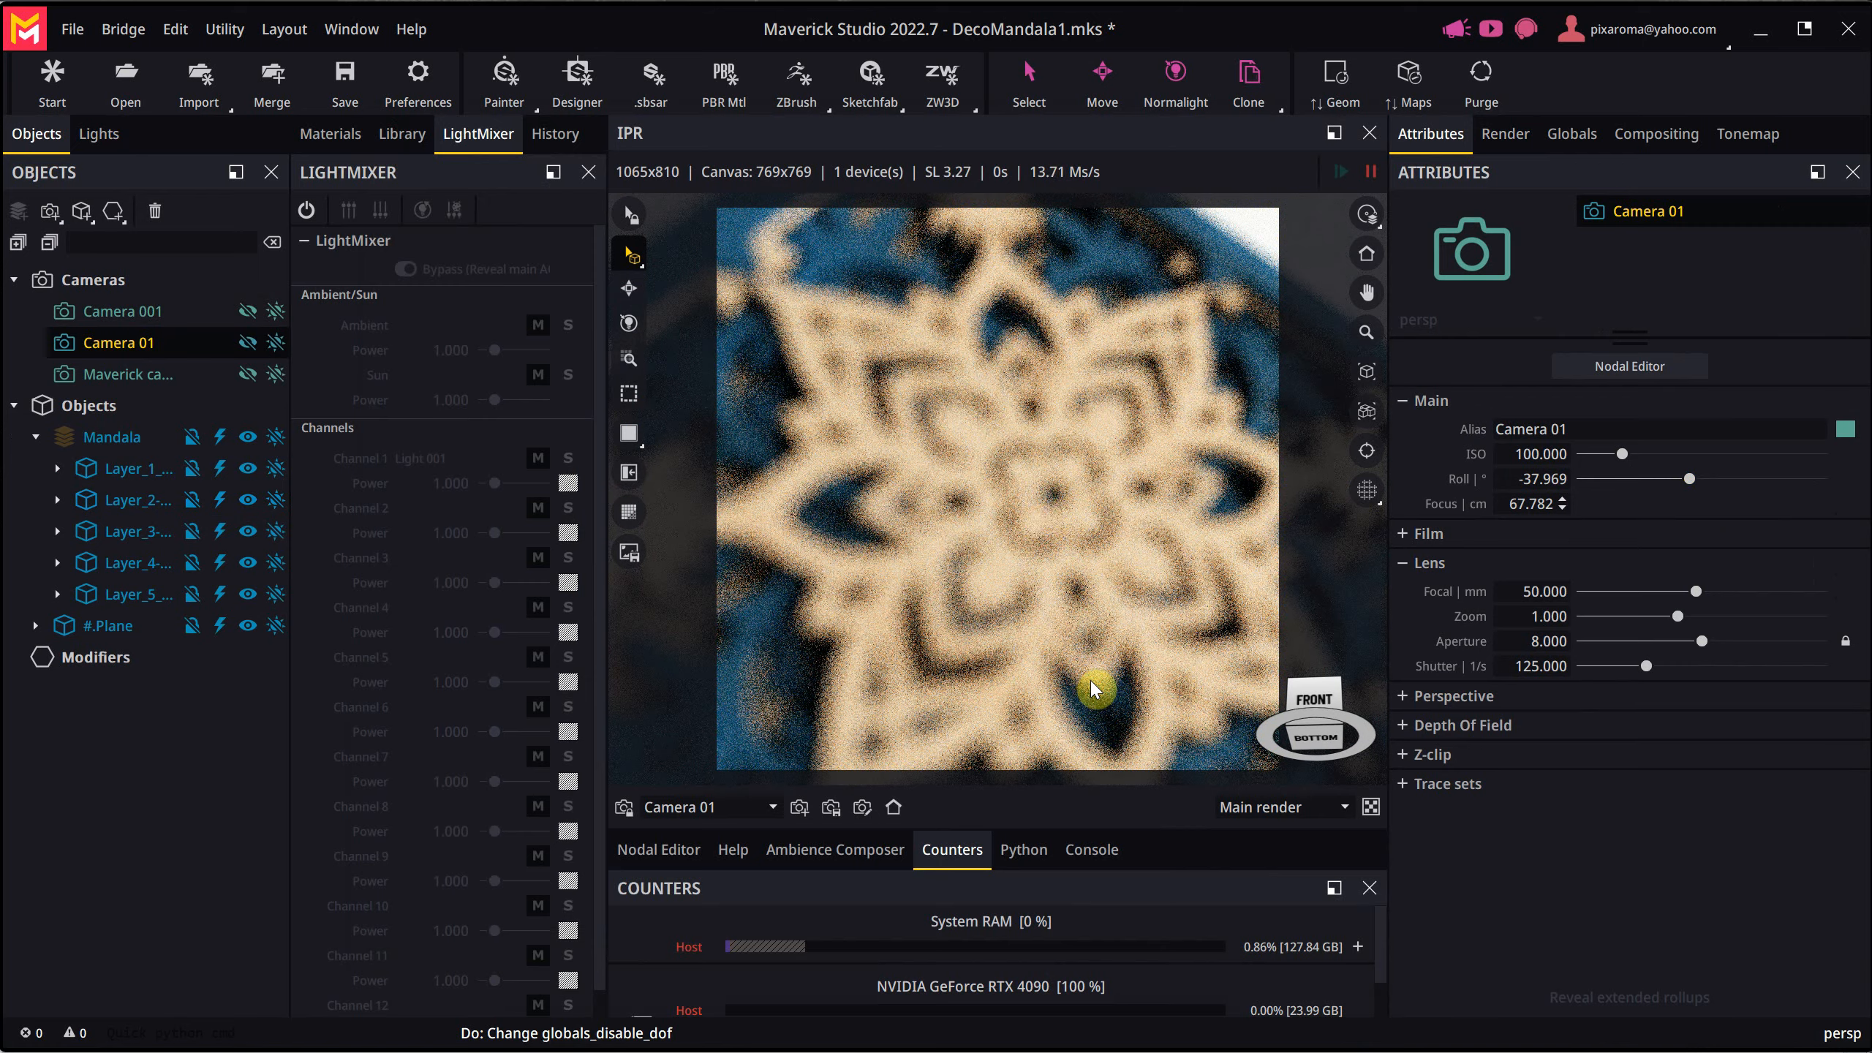
right_click(1045, 524)
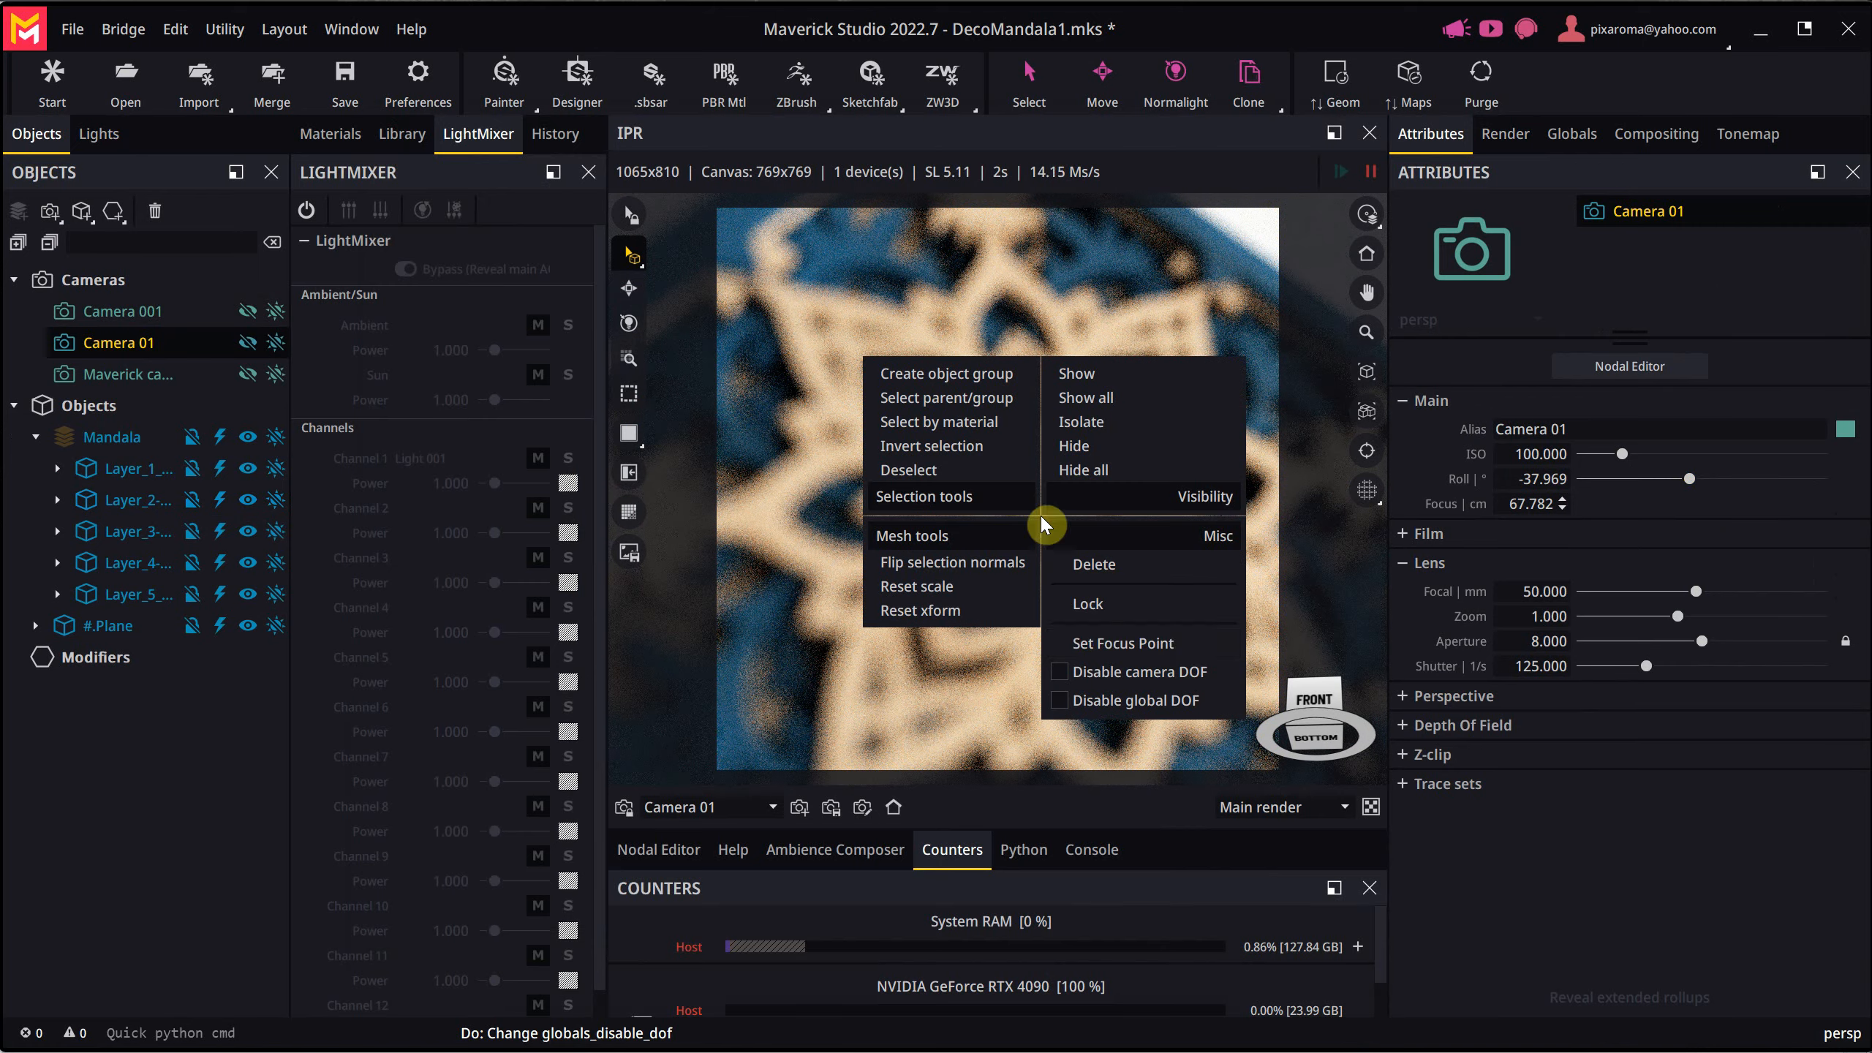
click(1101, 650)
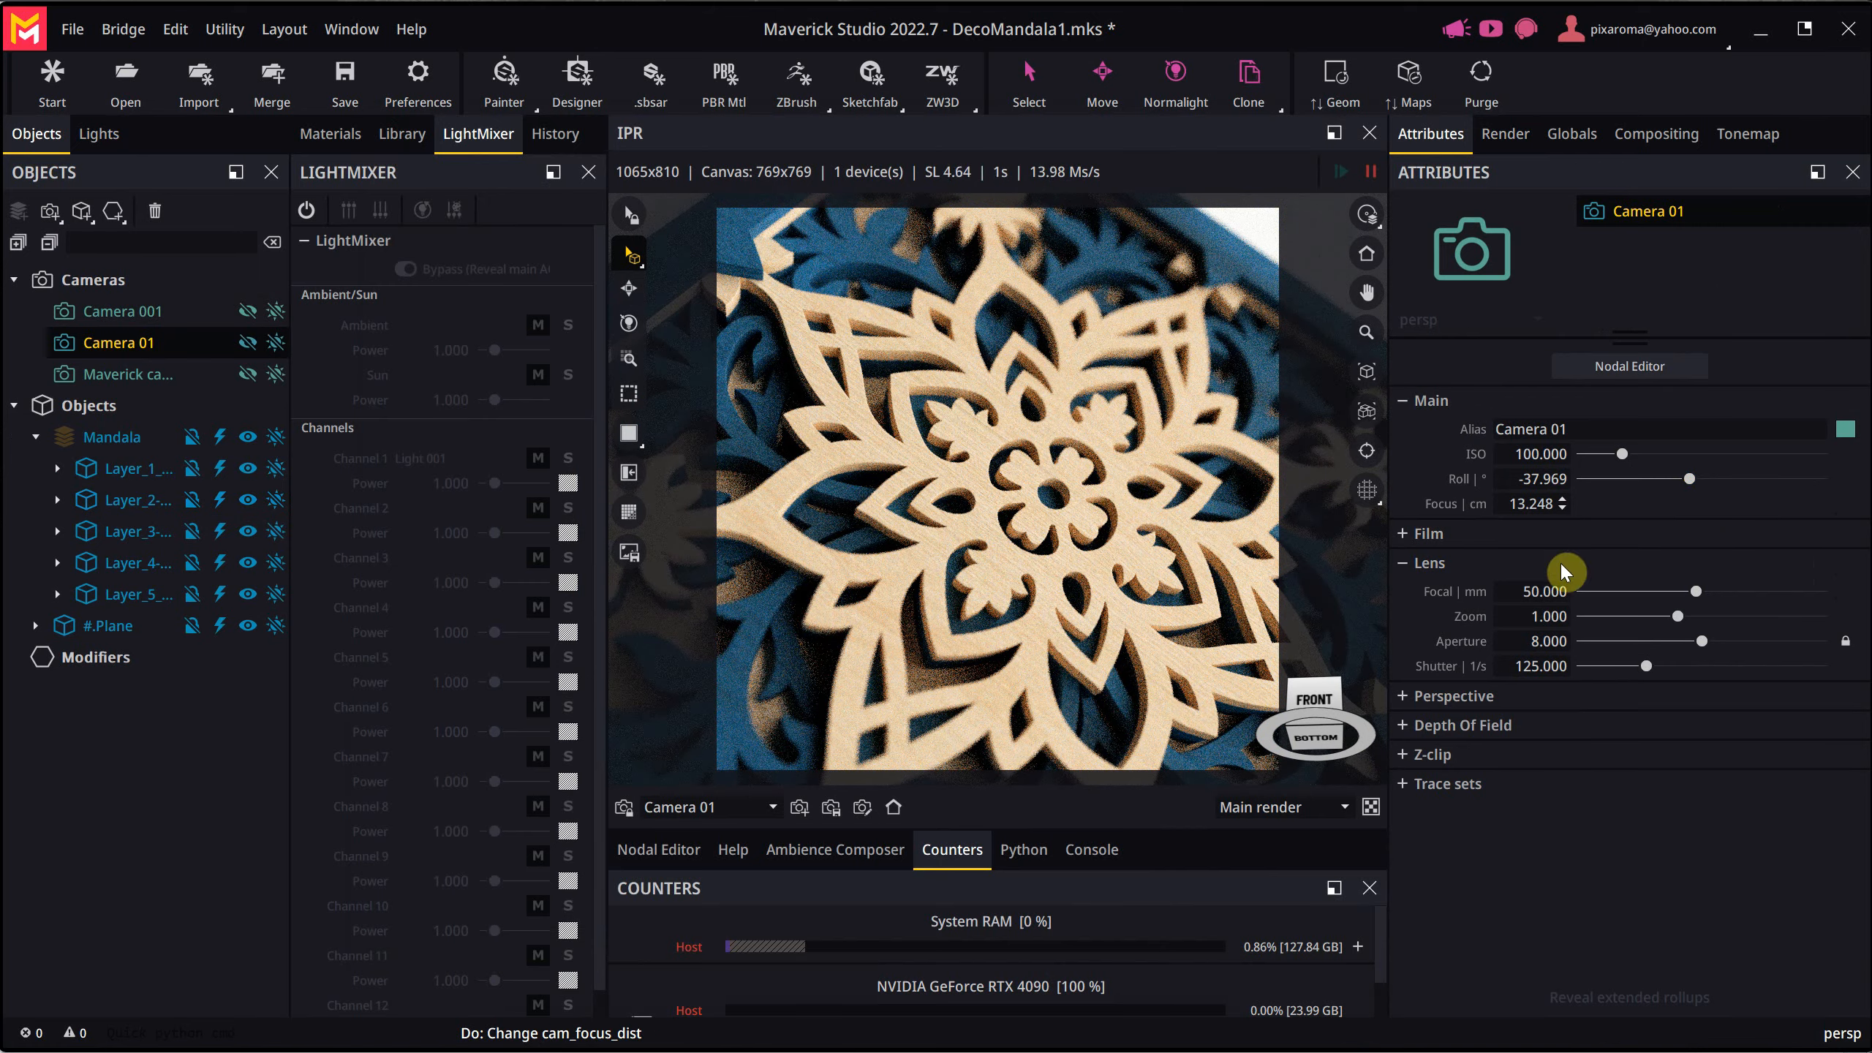
- Lock the exposure of Camera 01 and set its aperture to 5.475 for a stronger background blur
click(1847, 642)
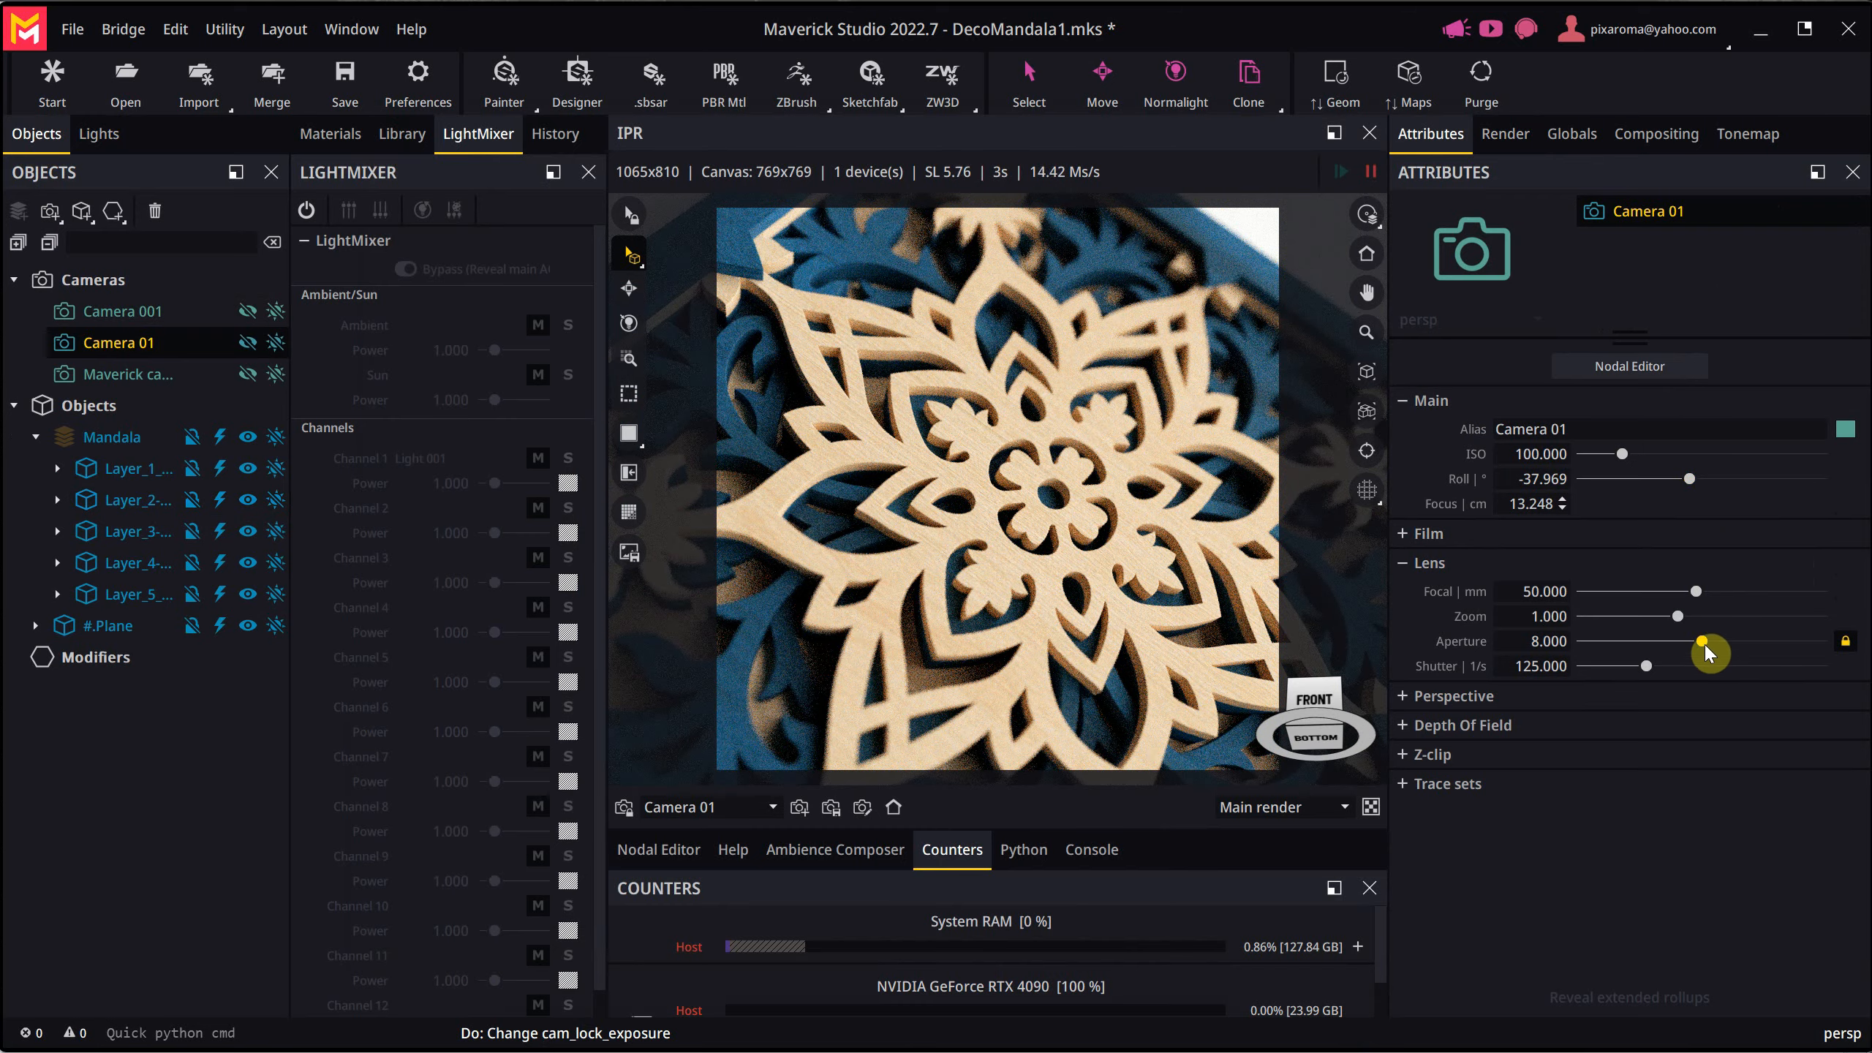
mouse_move(1703, 643)
mouse_down()
mouse_move(1658, 643)
mouse_move(1694, 644)
mouse_up()
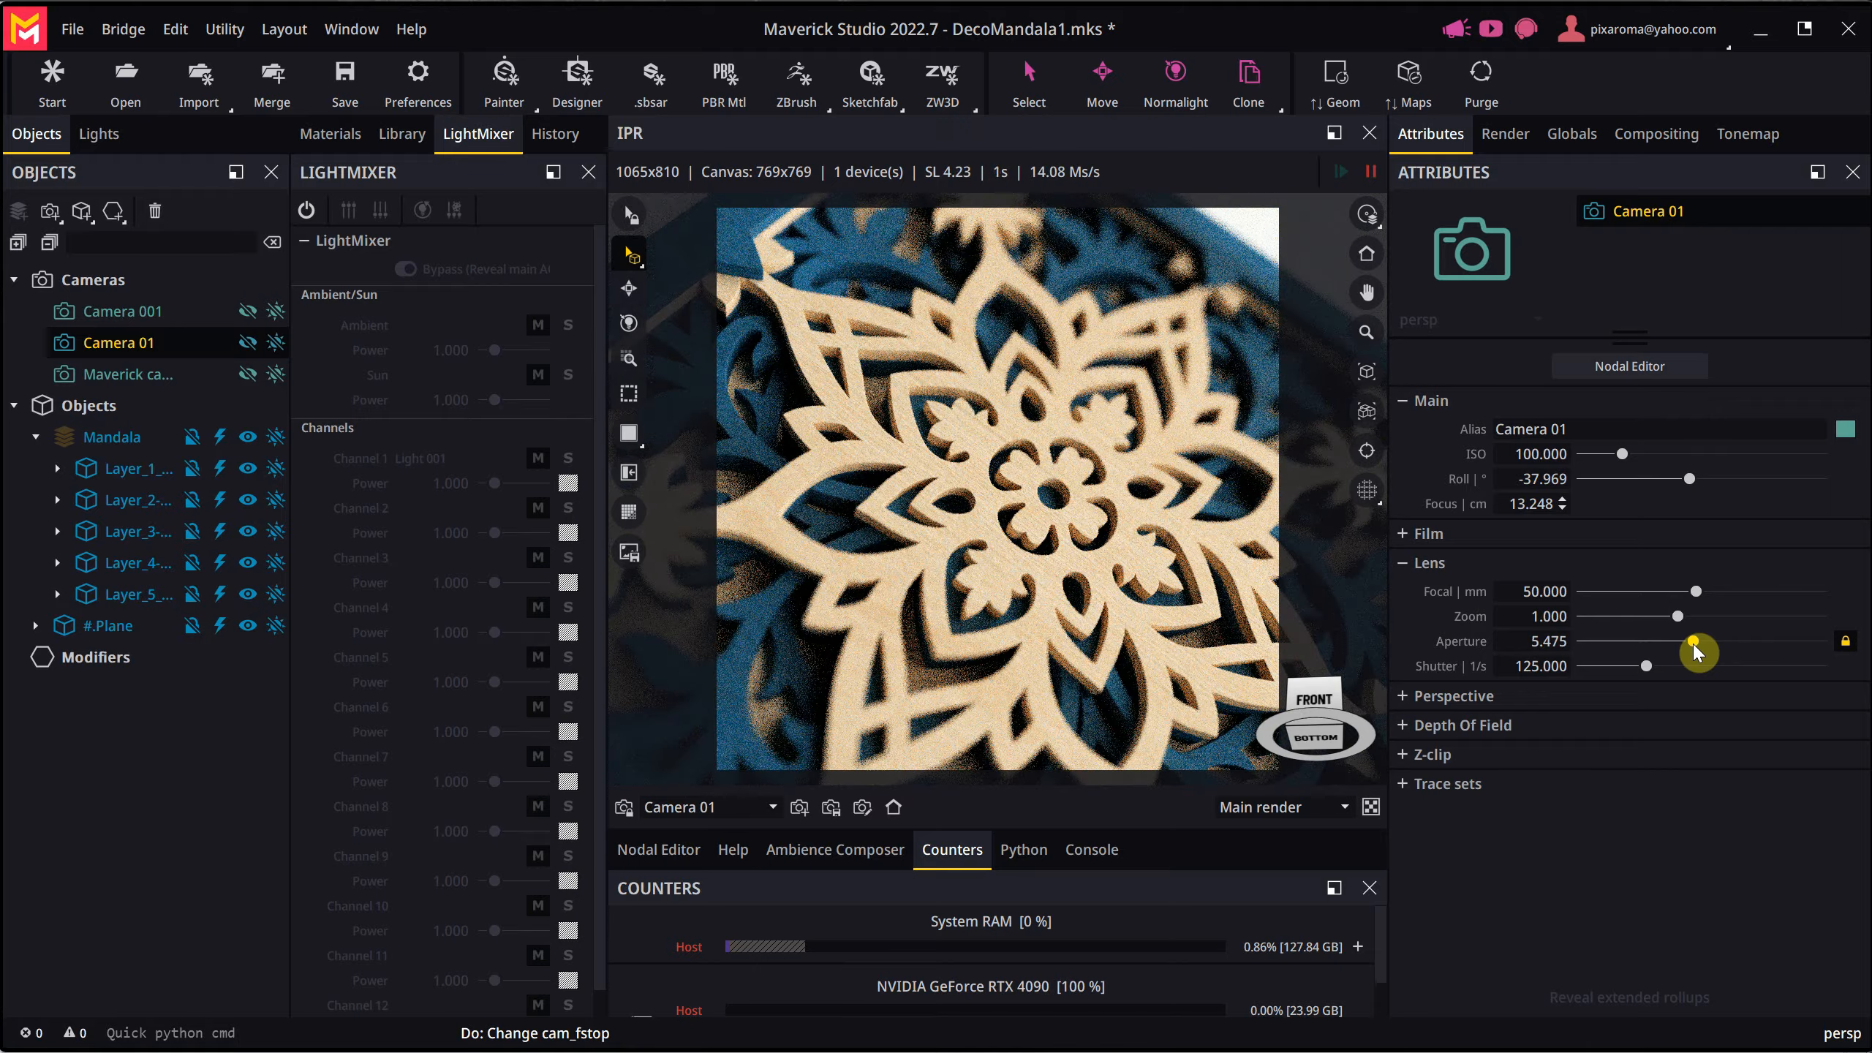
- Move Camera 01 closer to centre the mandala's flower in the frame, and set the focus point on the flower
alt+drag(1020, 541, 1007, 537)
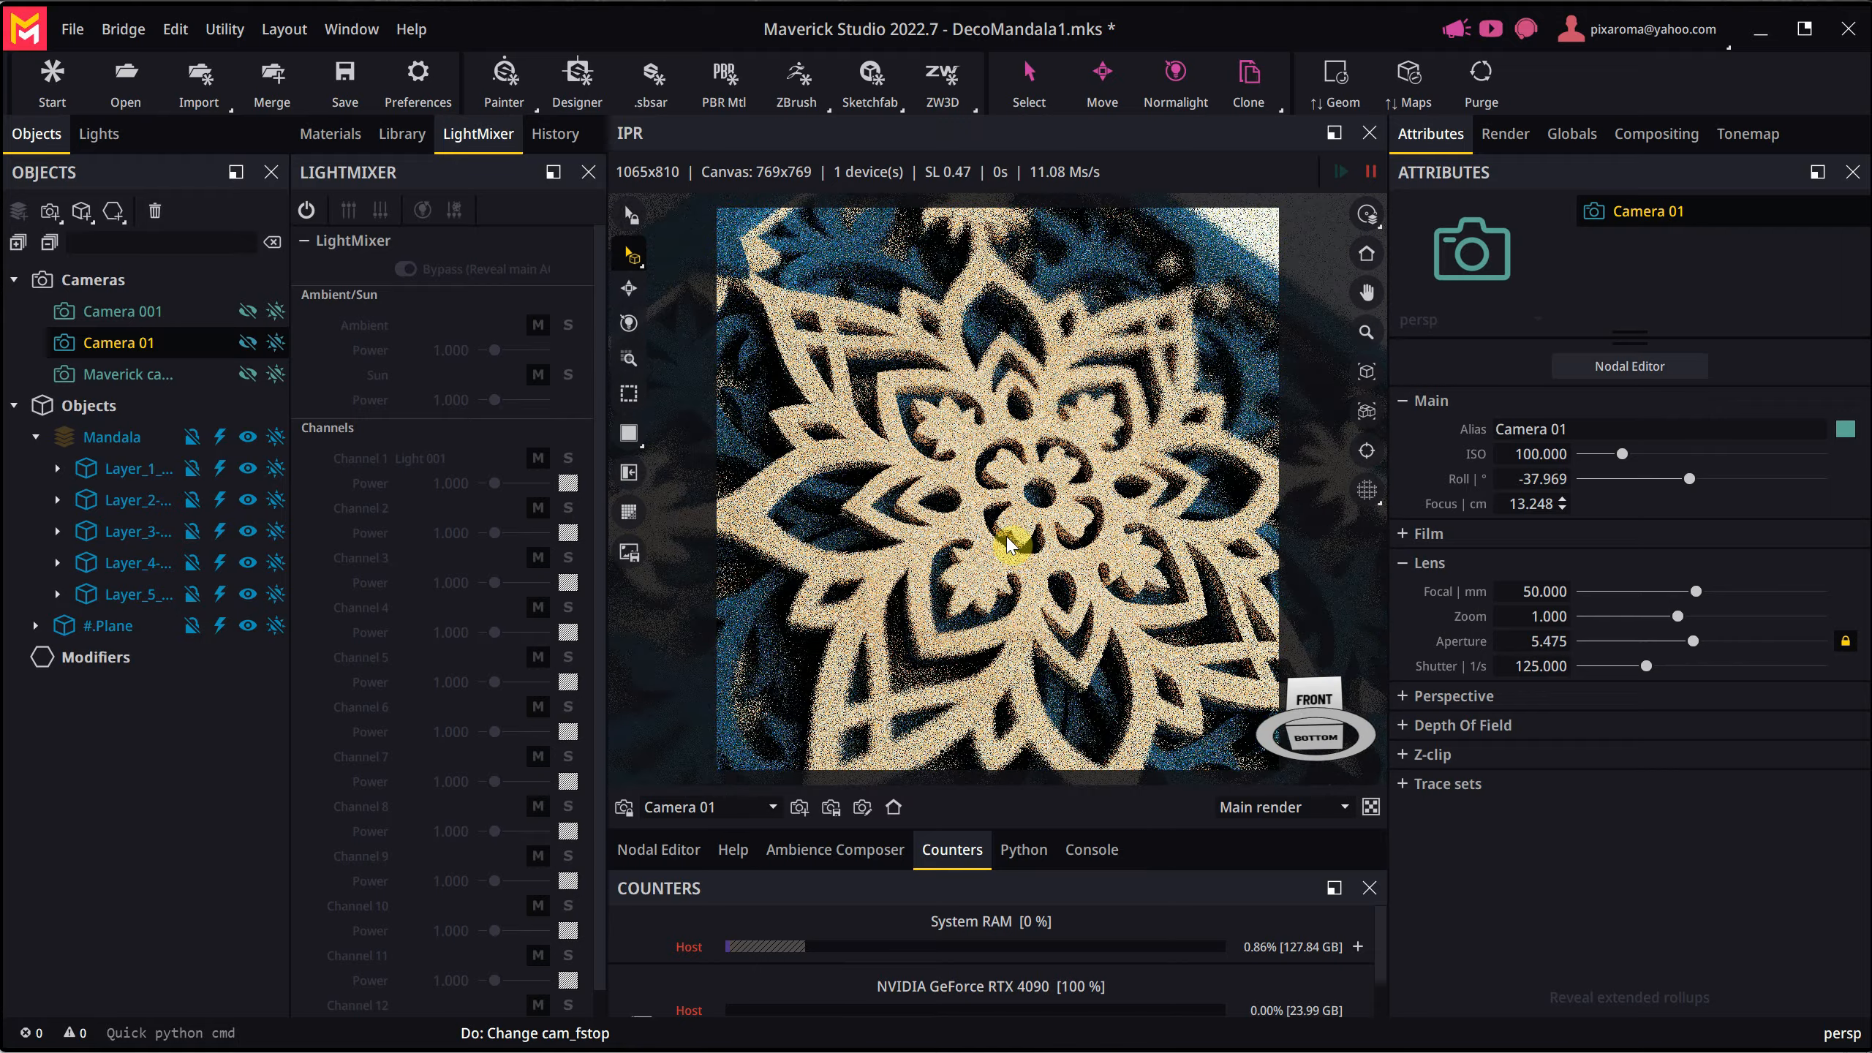
scroll(1008, 537, up, 2)
middle_drag(1029, 525, 1008, 516)
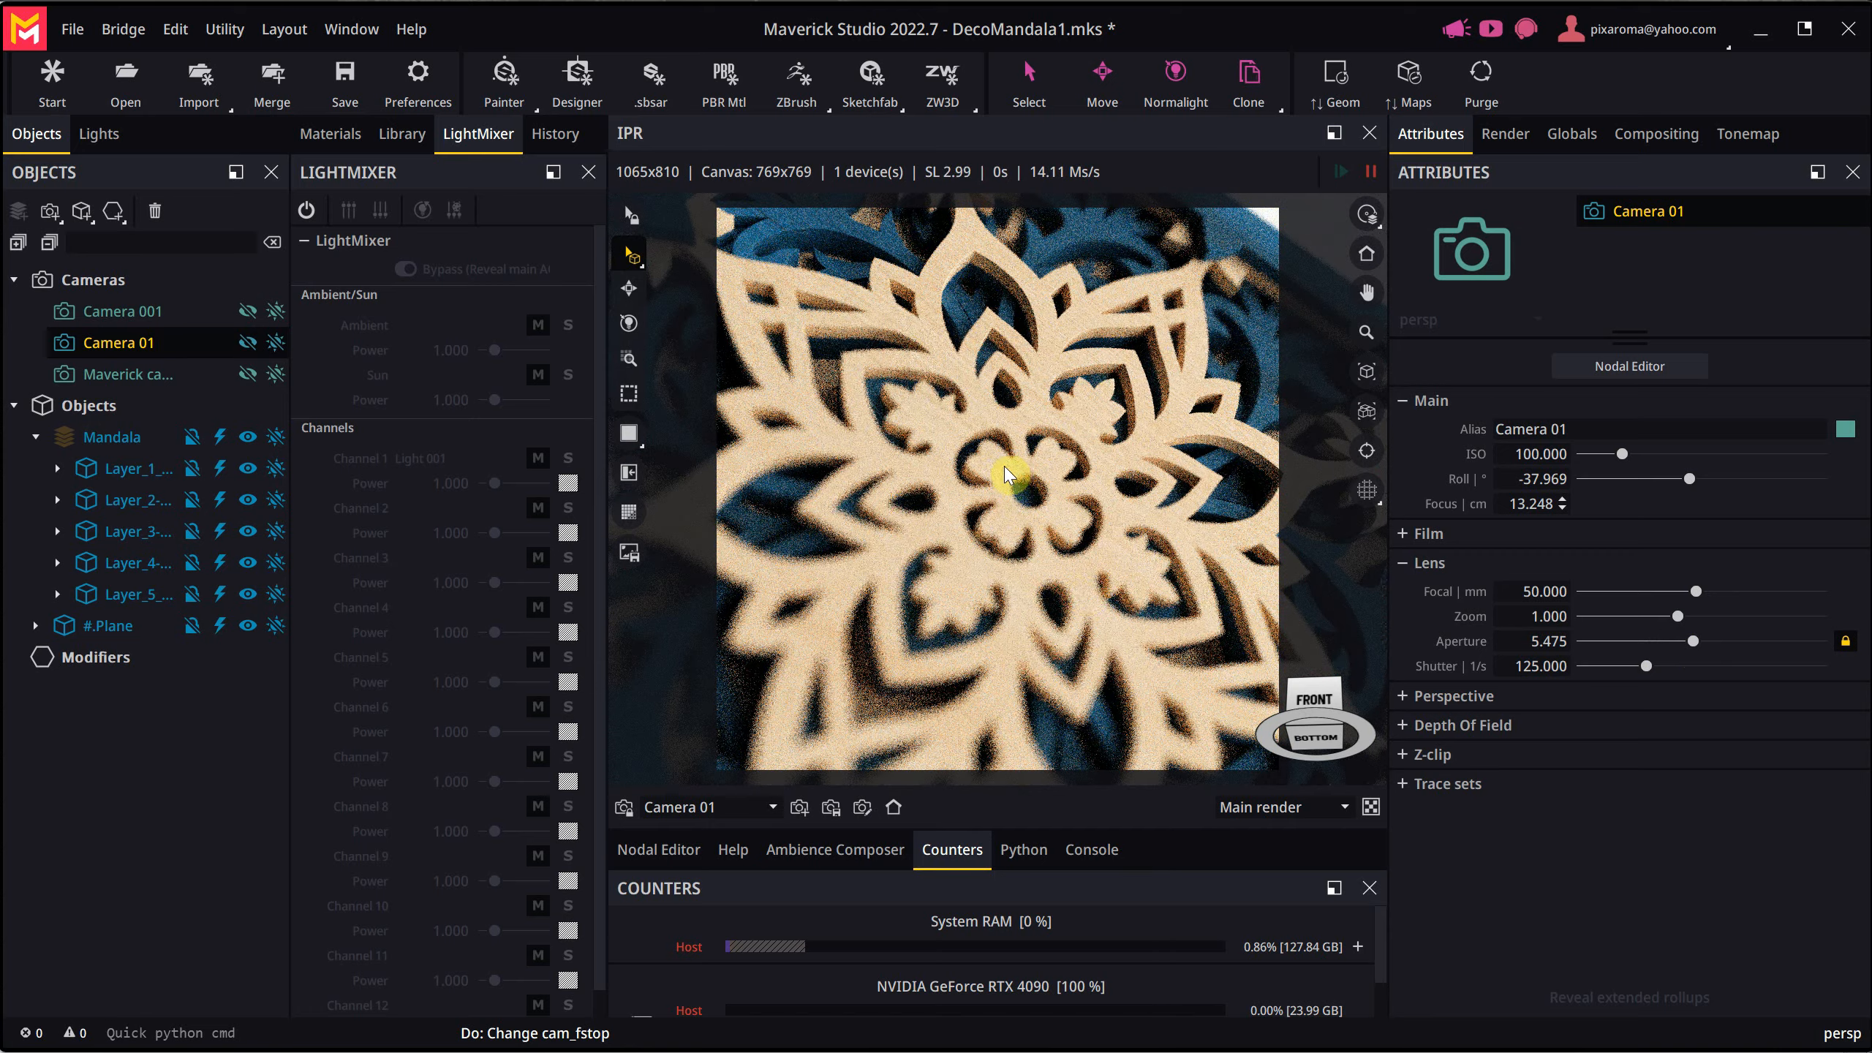
right_click(1009, 474)
click(1080, 590)
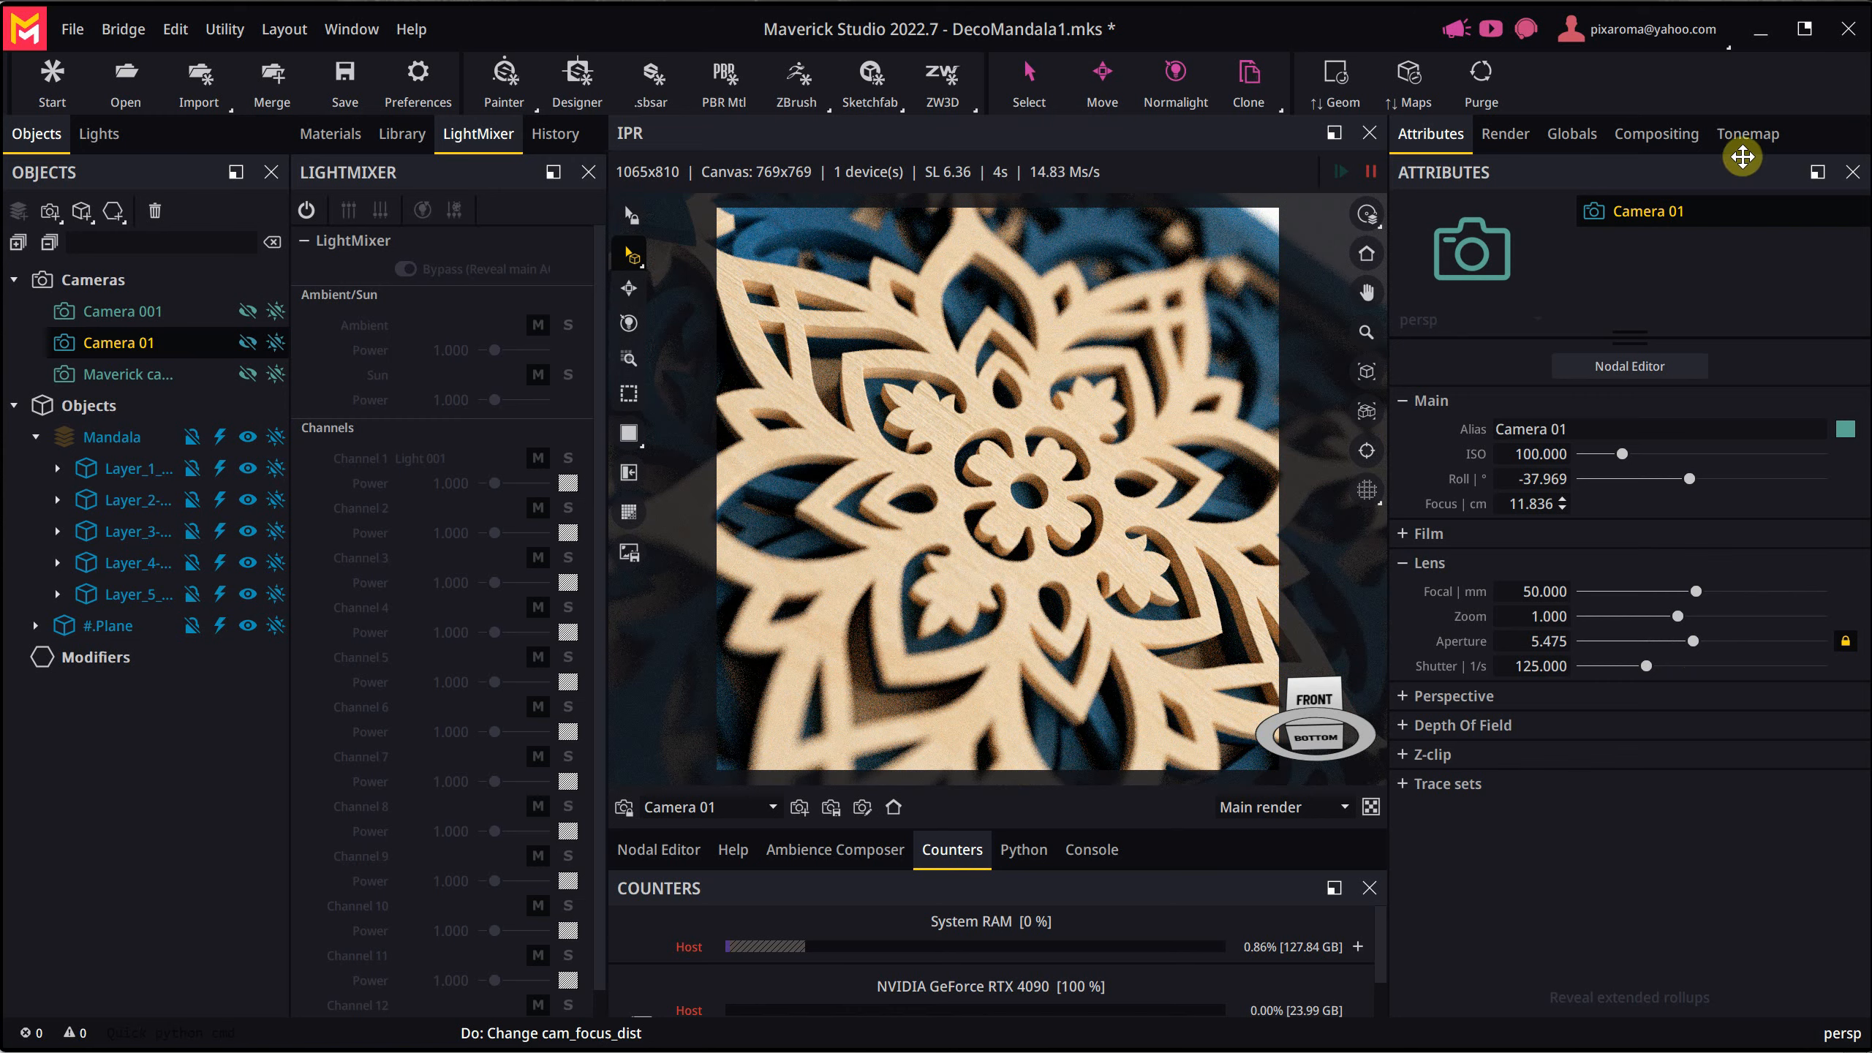
- Enable the tonemap vignette with a hardness of 0.174 and a midpoint of 0.454 for soft edge darkening
click(1743, 134)
click(1794, 250)
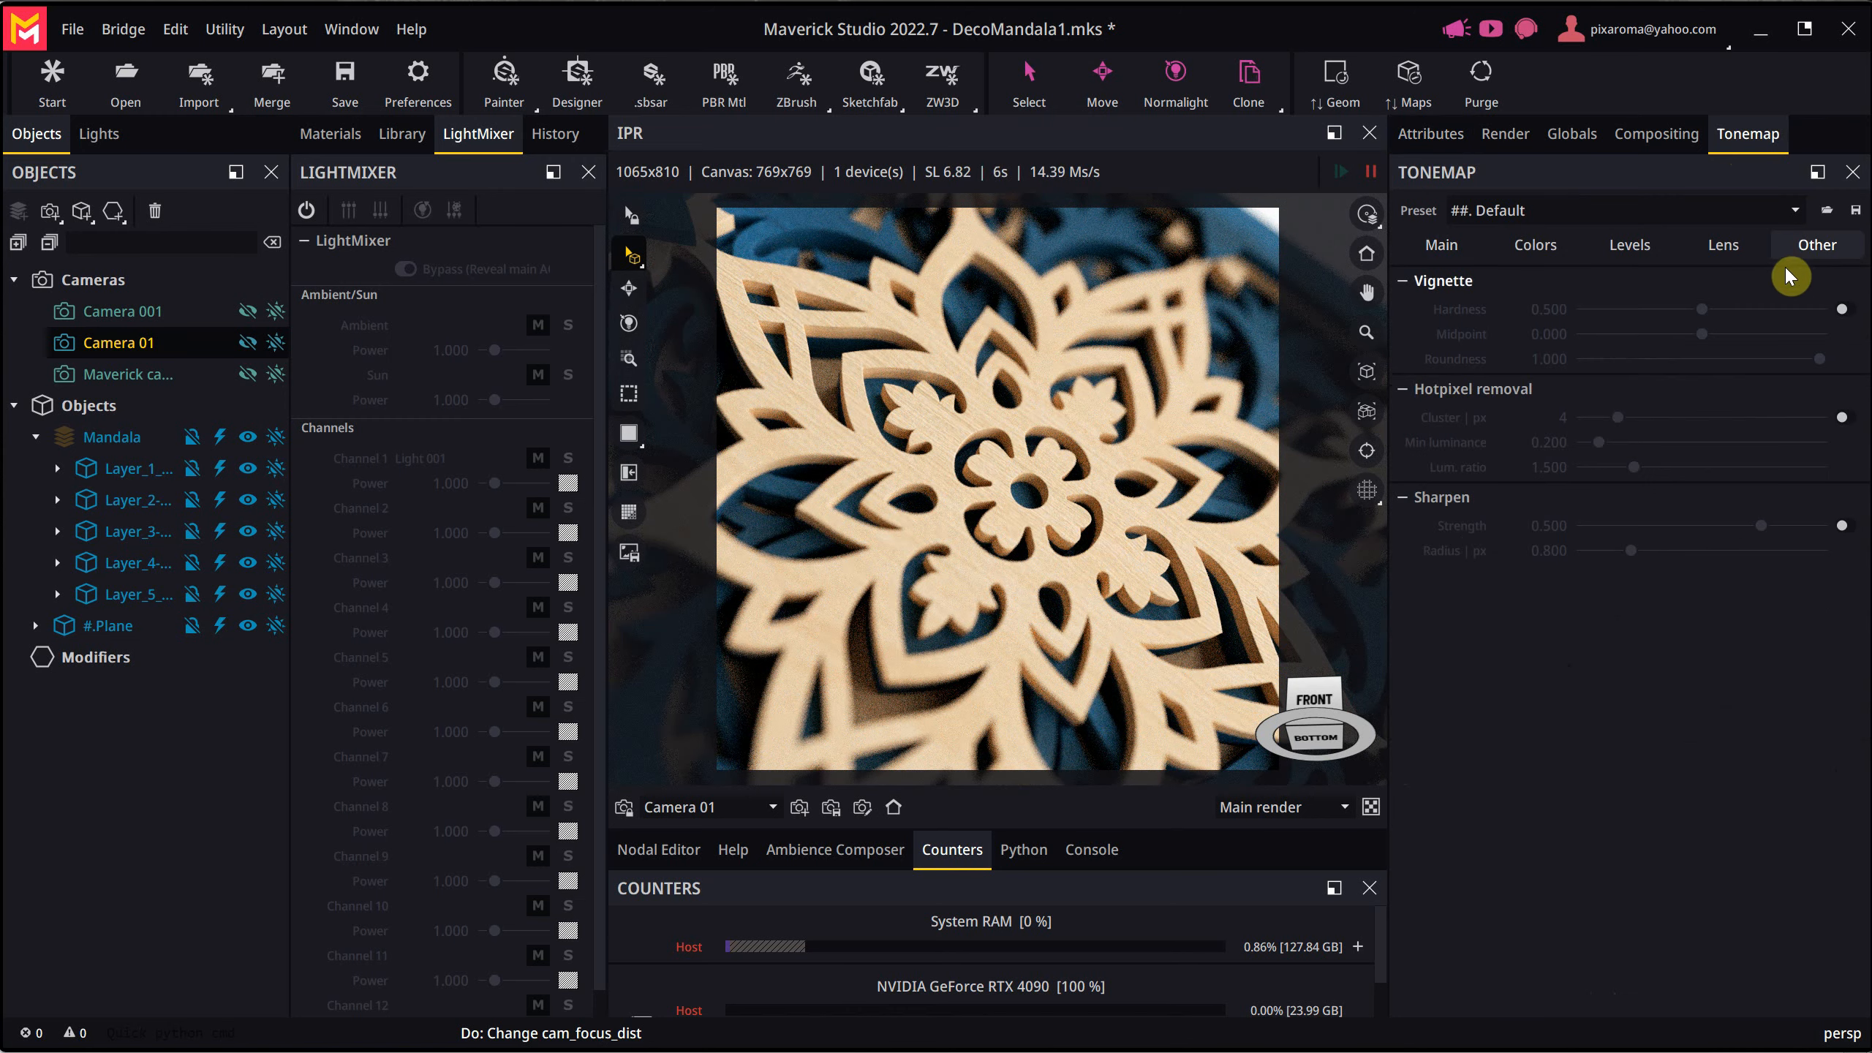
click(1842, 310)
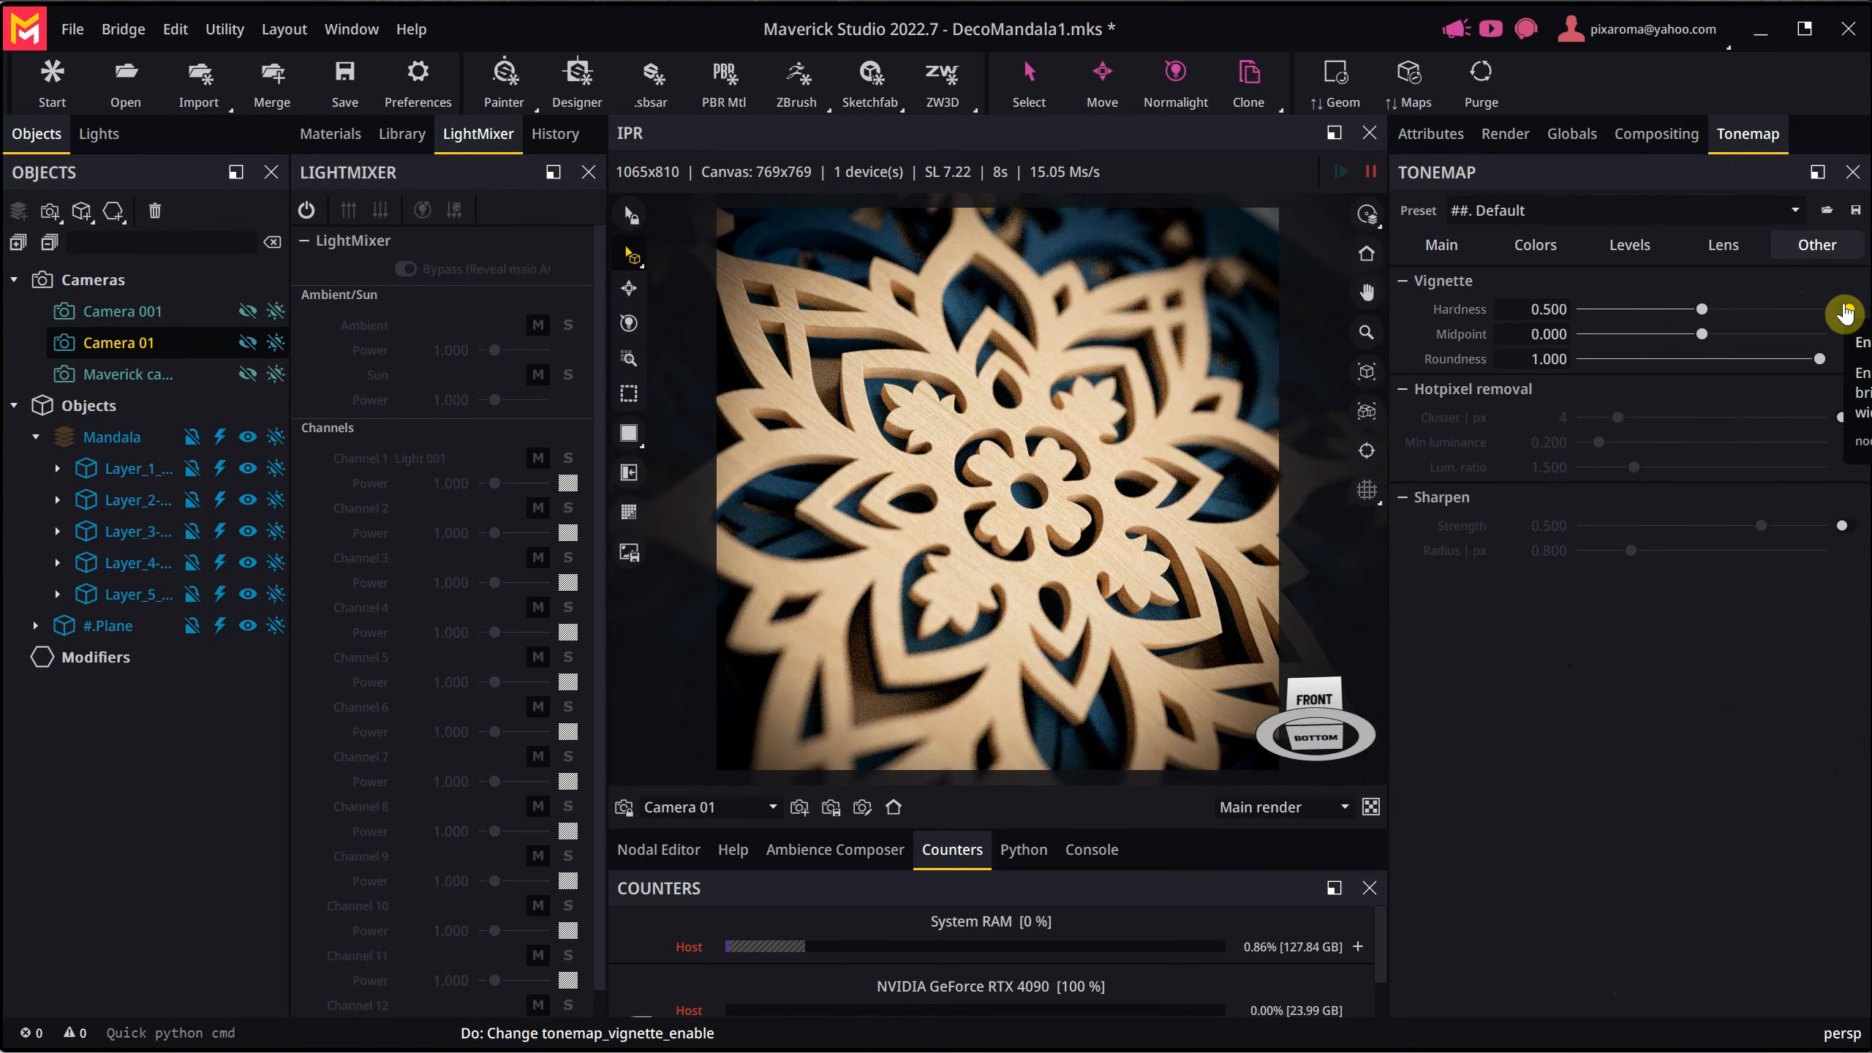
drag(1695, 310, 1626, 313)
mouse_move(1790, 336)
mouse_down()
mouse_move(1665, 336)
mouse_move(1785, 331)
mouse_move(1757, 334)
mouse_up()
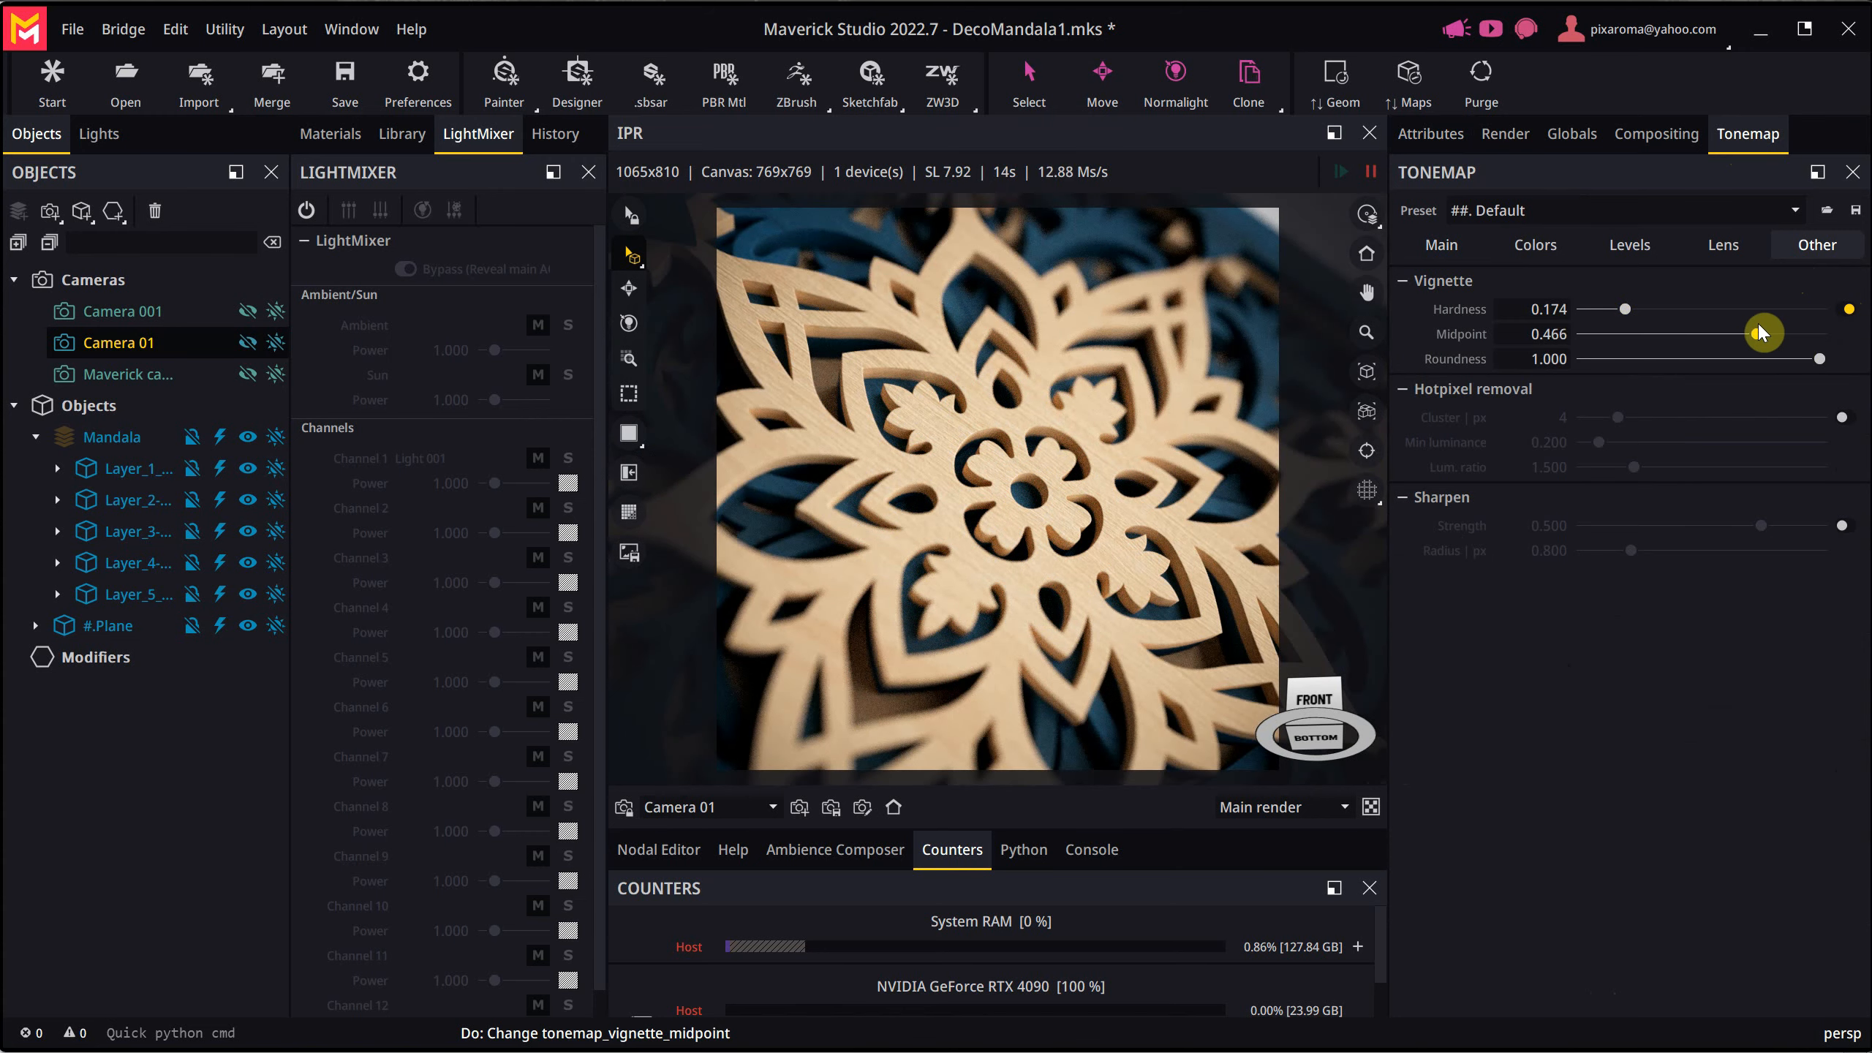
- Try out the tonemap Sharpen effect at strength 0.500 on the close-up
click(1843, 526)
click(1761, 526)
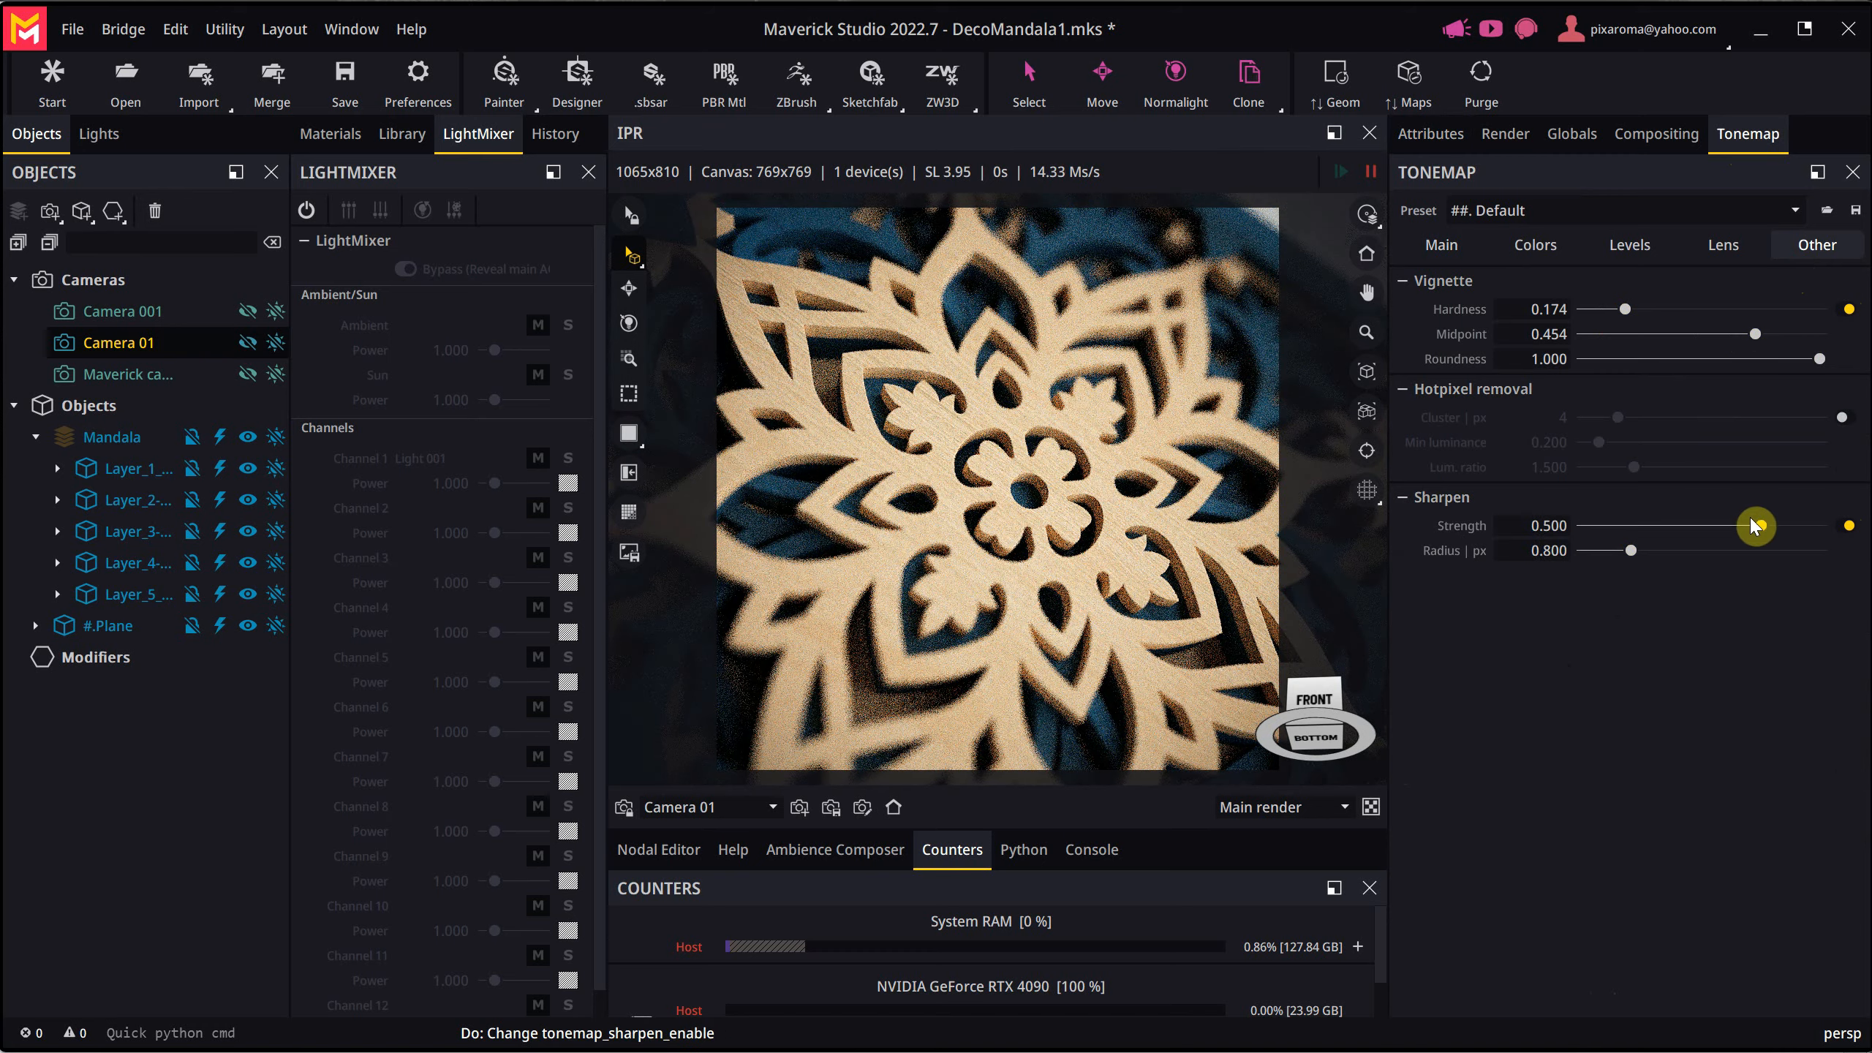
click(1845, 531)
- Try out the lens diffraction effects, Fringe at strength 0.033 and Bloom at 0.500, and switch both off
click(1723, 245)
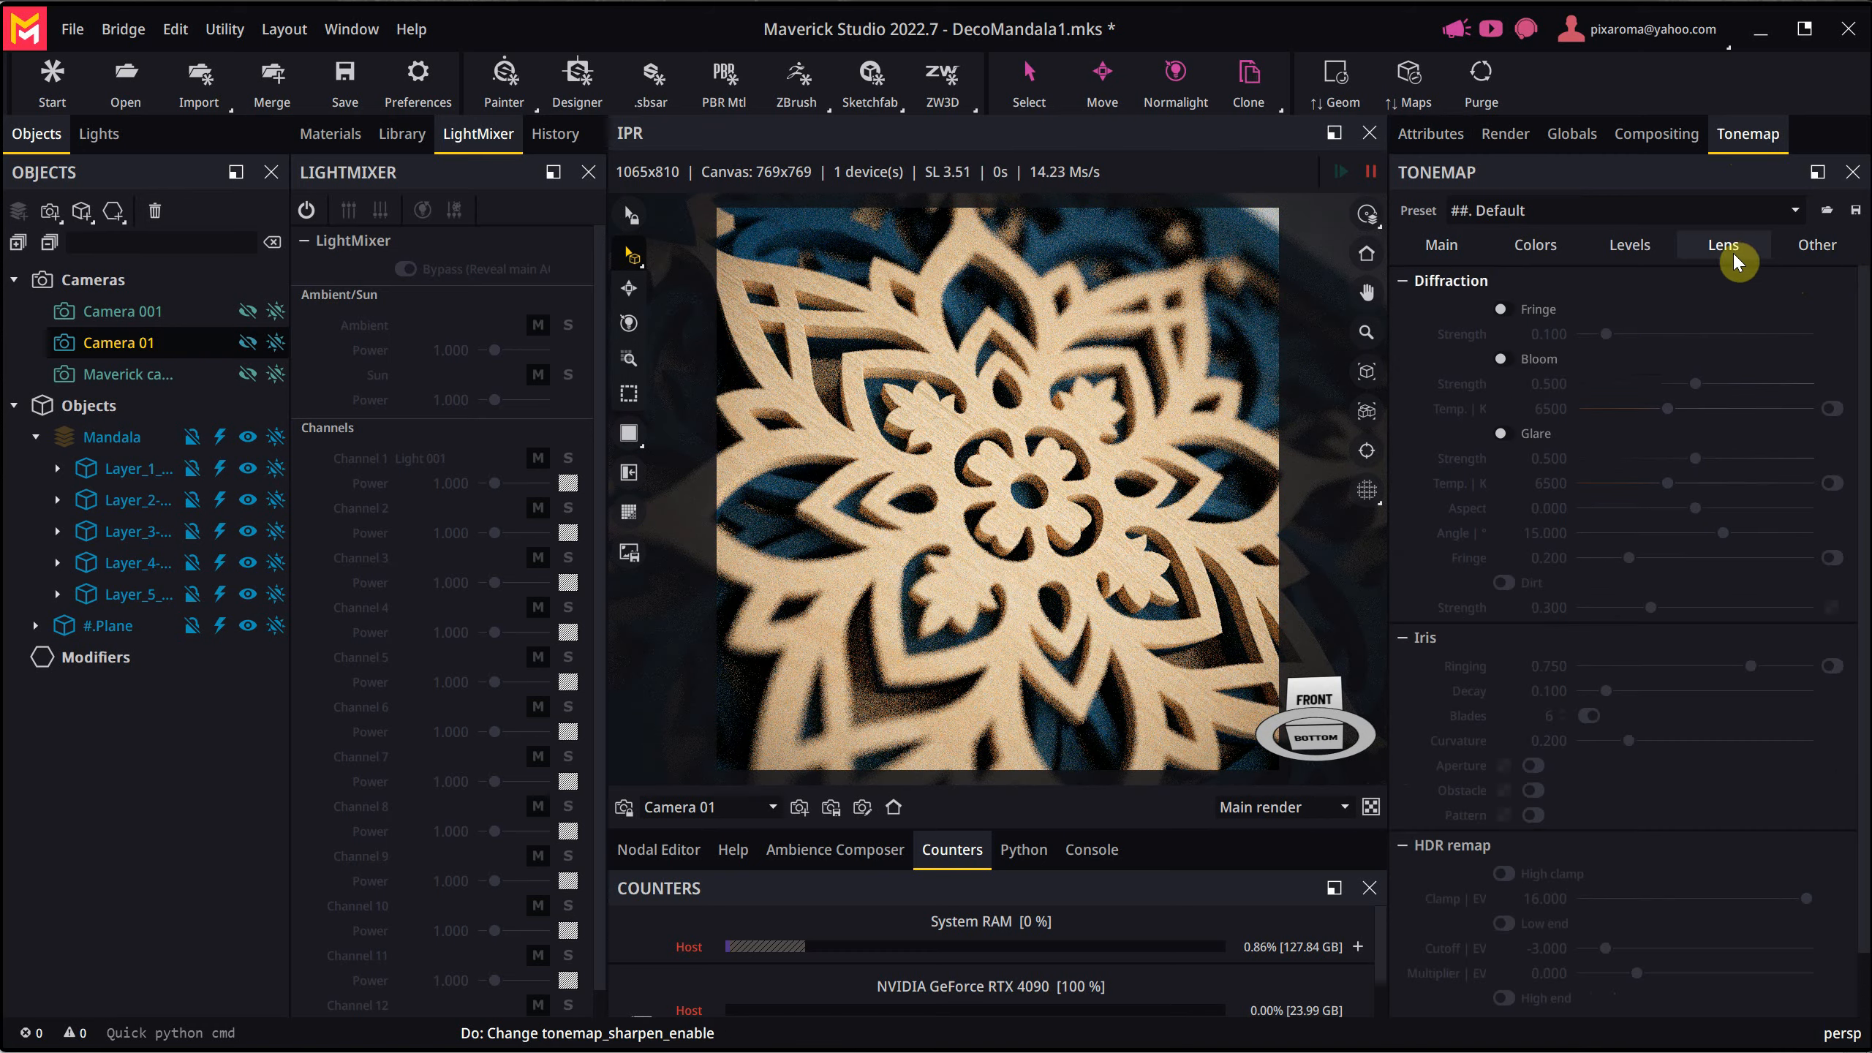
click(1500, 312)
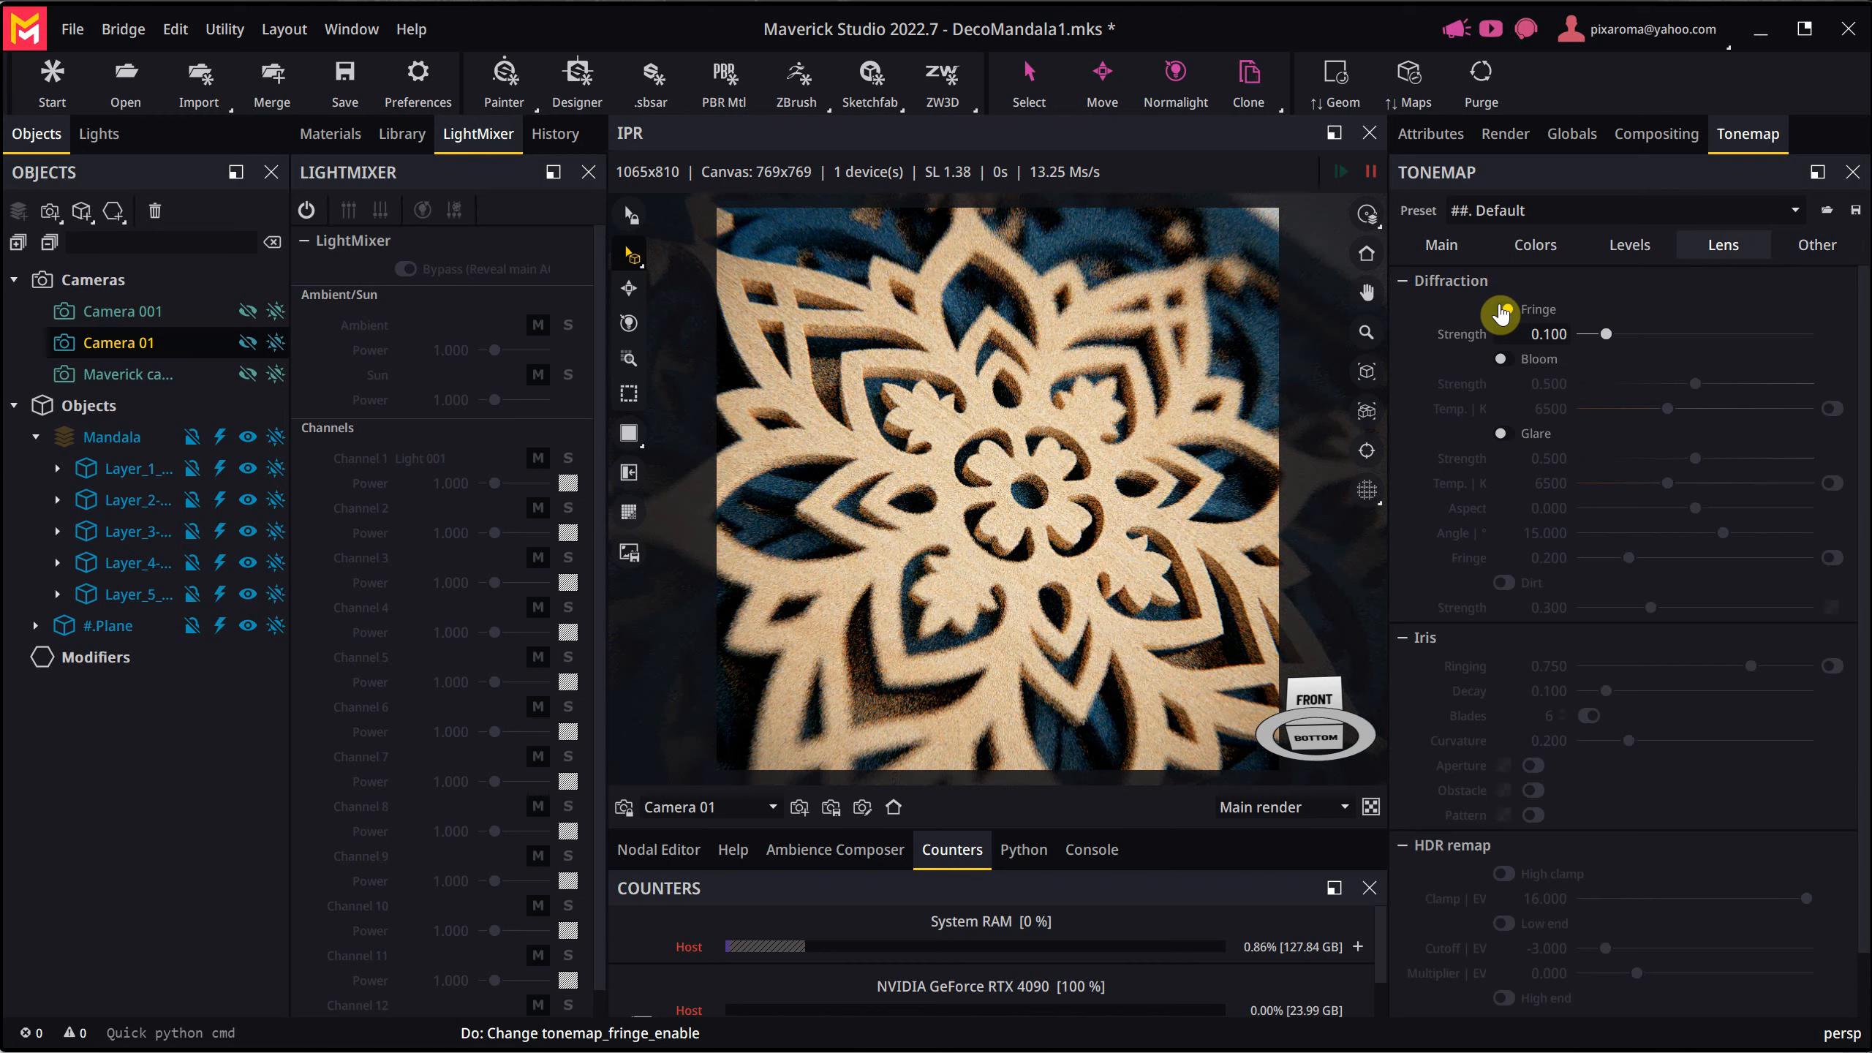
mouse_move(1607, 336)
mouse_down()
mouse_move(1857, 354)
mouse_move(1568, 347)
mouse_move(1591, 346)
mouse_up()
click(1503, 361)
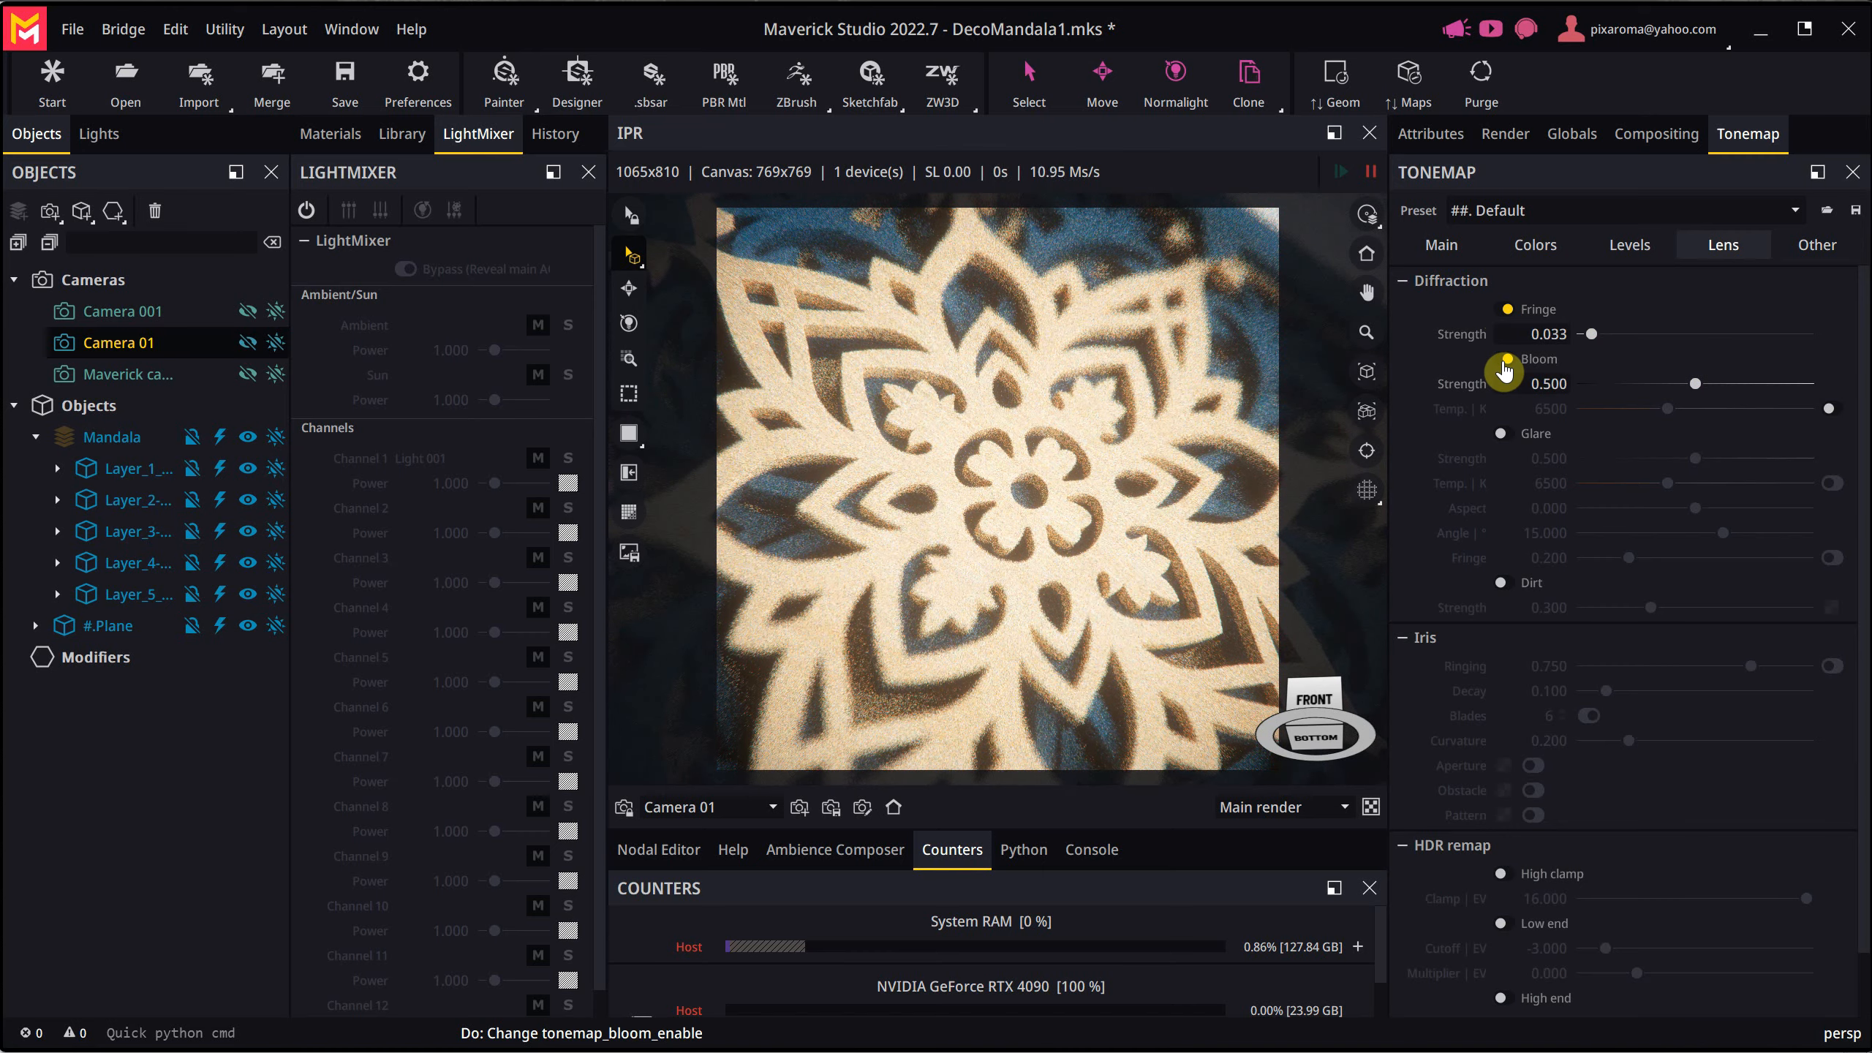
click(1505, 360)
click(1503, 310)
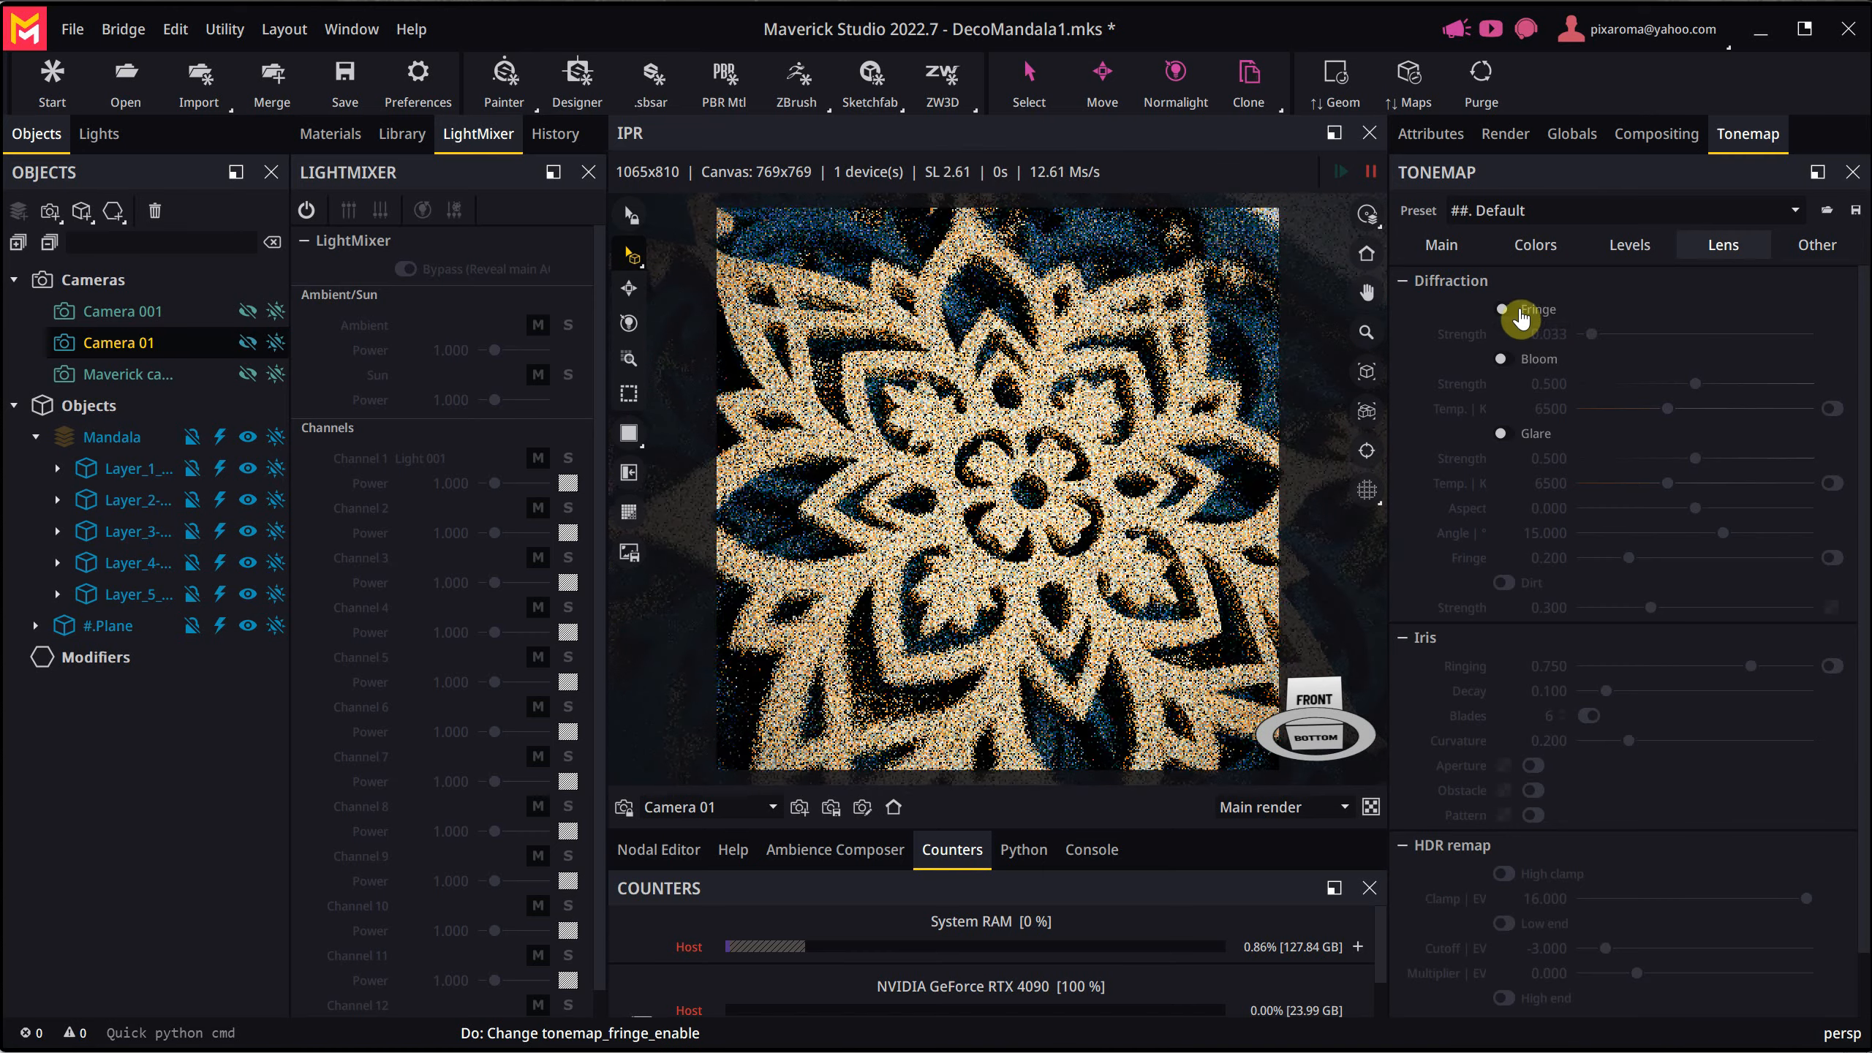
- Start a final render of the still frame and decline overwriting the existing output file
click(1462, 245)
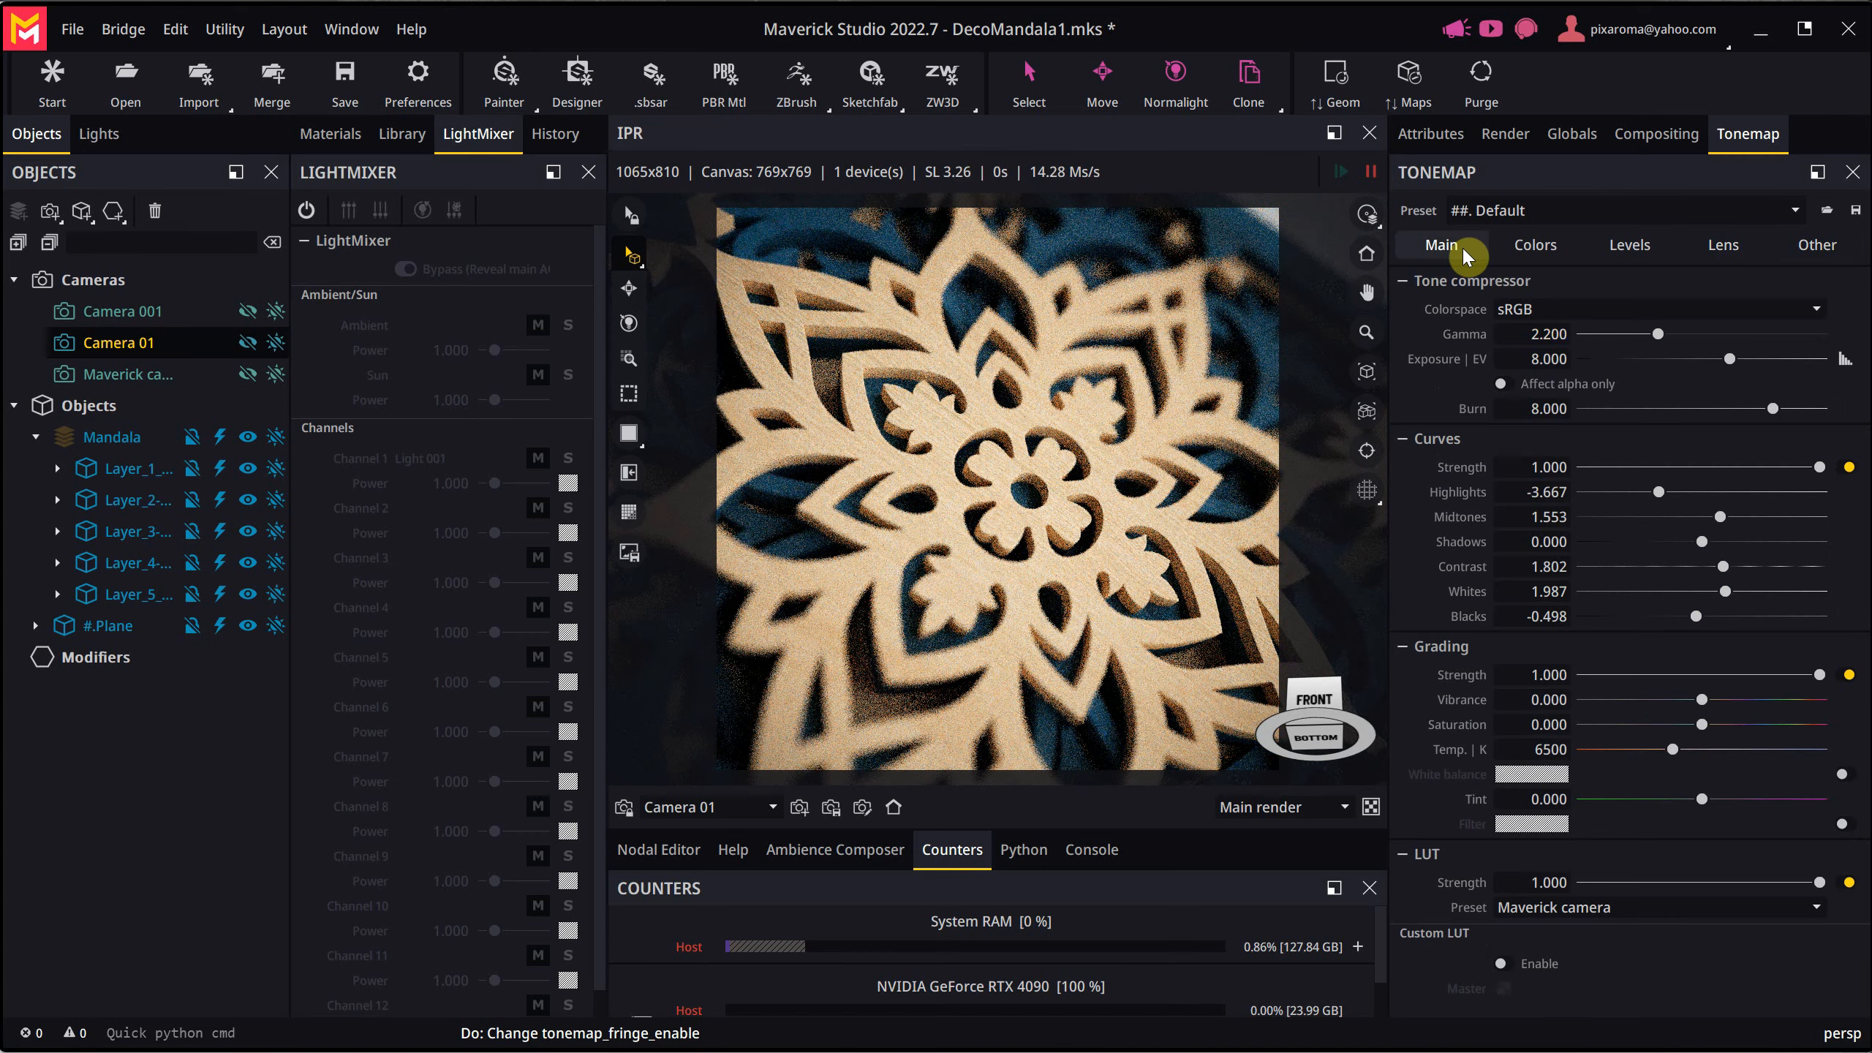
click(1492, 139)
click(1512, 259)
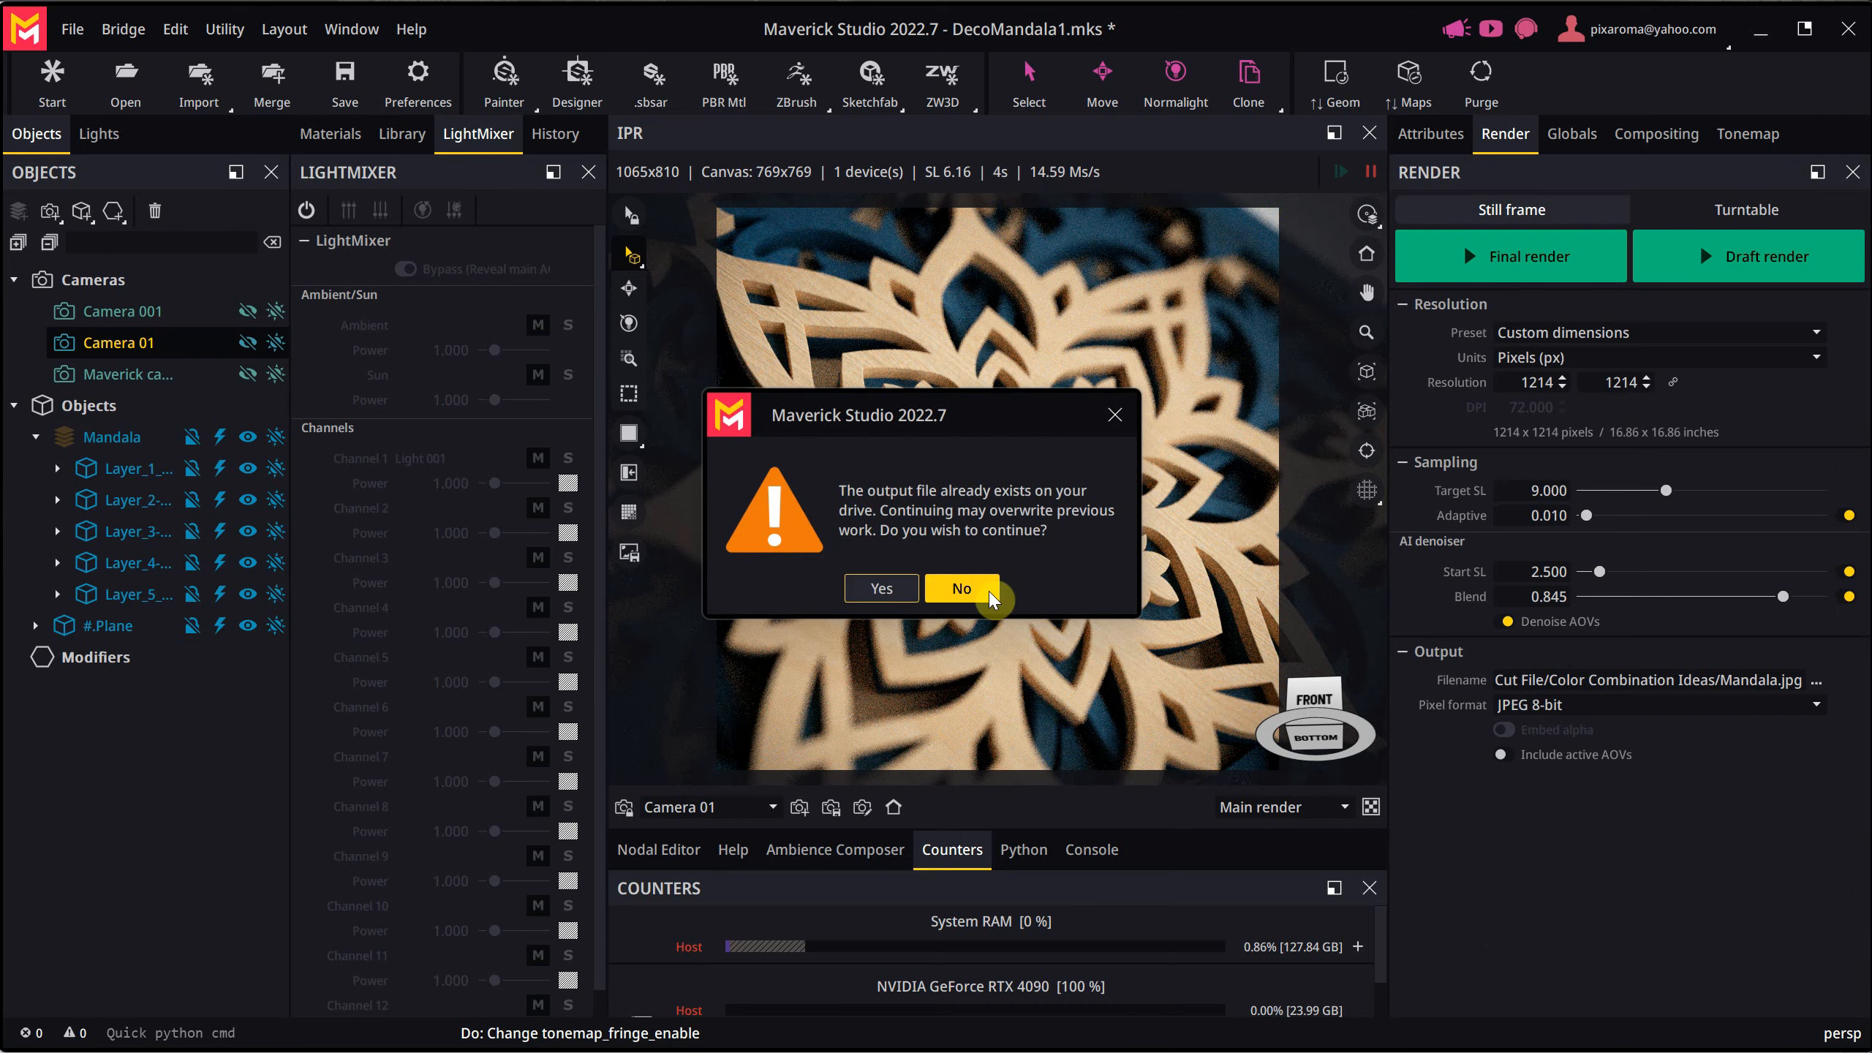
click(962, 590)
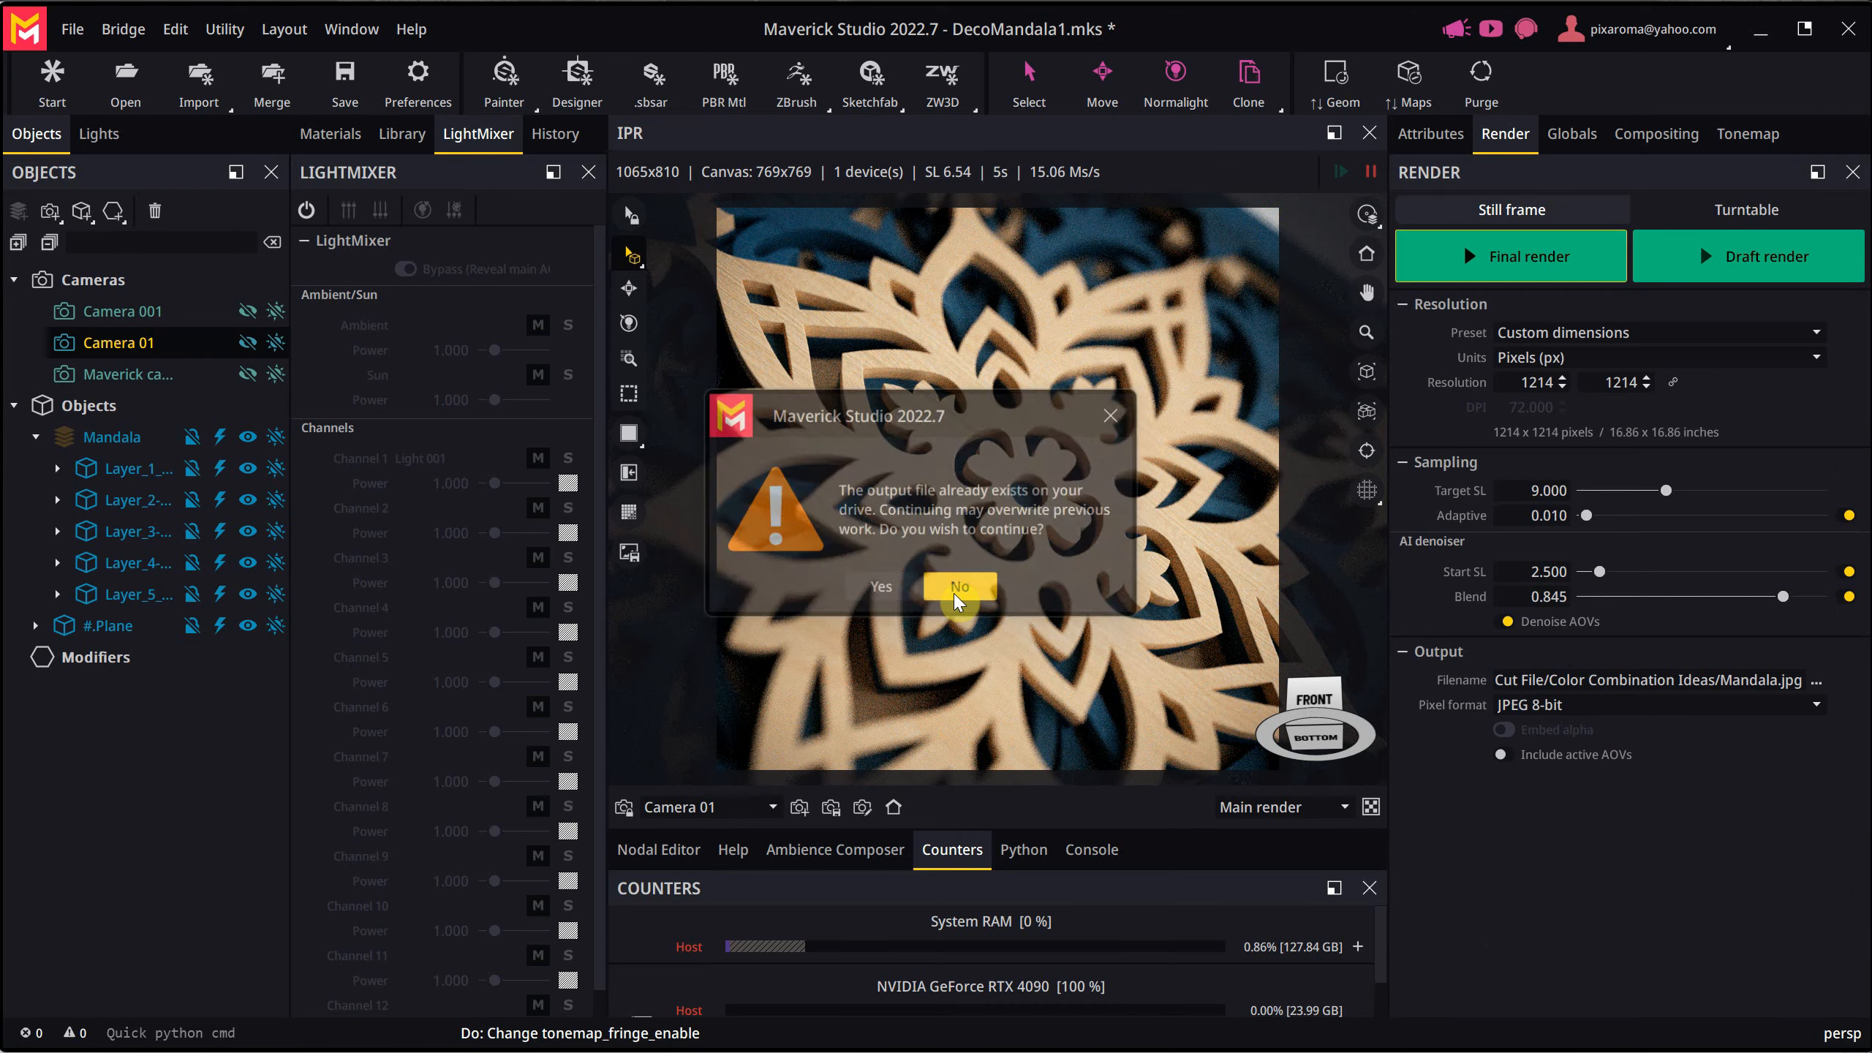
- Set the render's output file name to MandalaCloseup in the Color Combination Ideas folder
click(1818, 685)
click(389, 205)
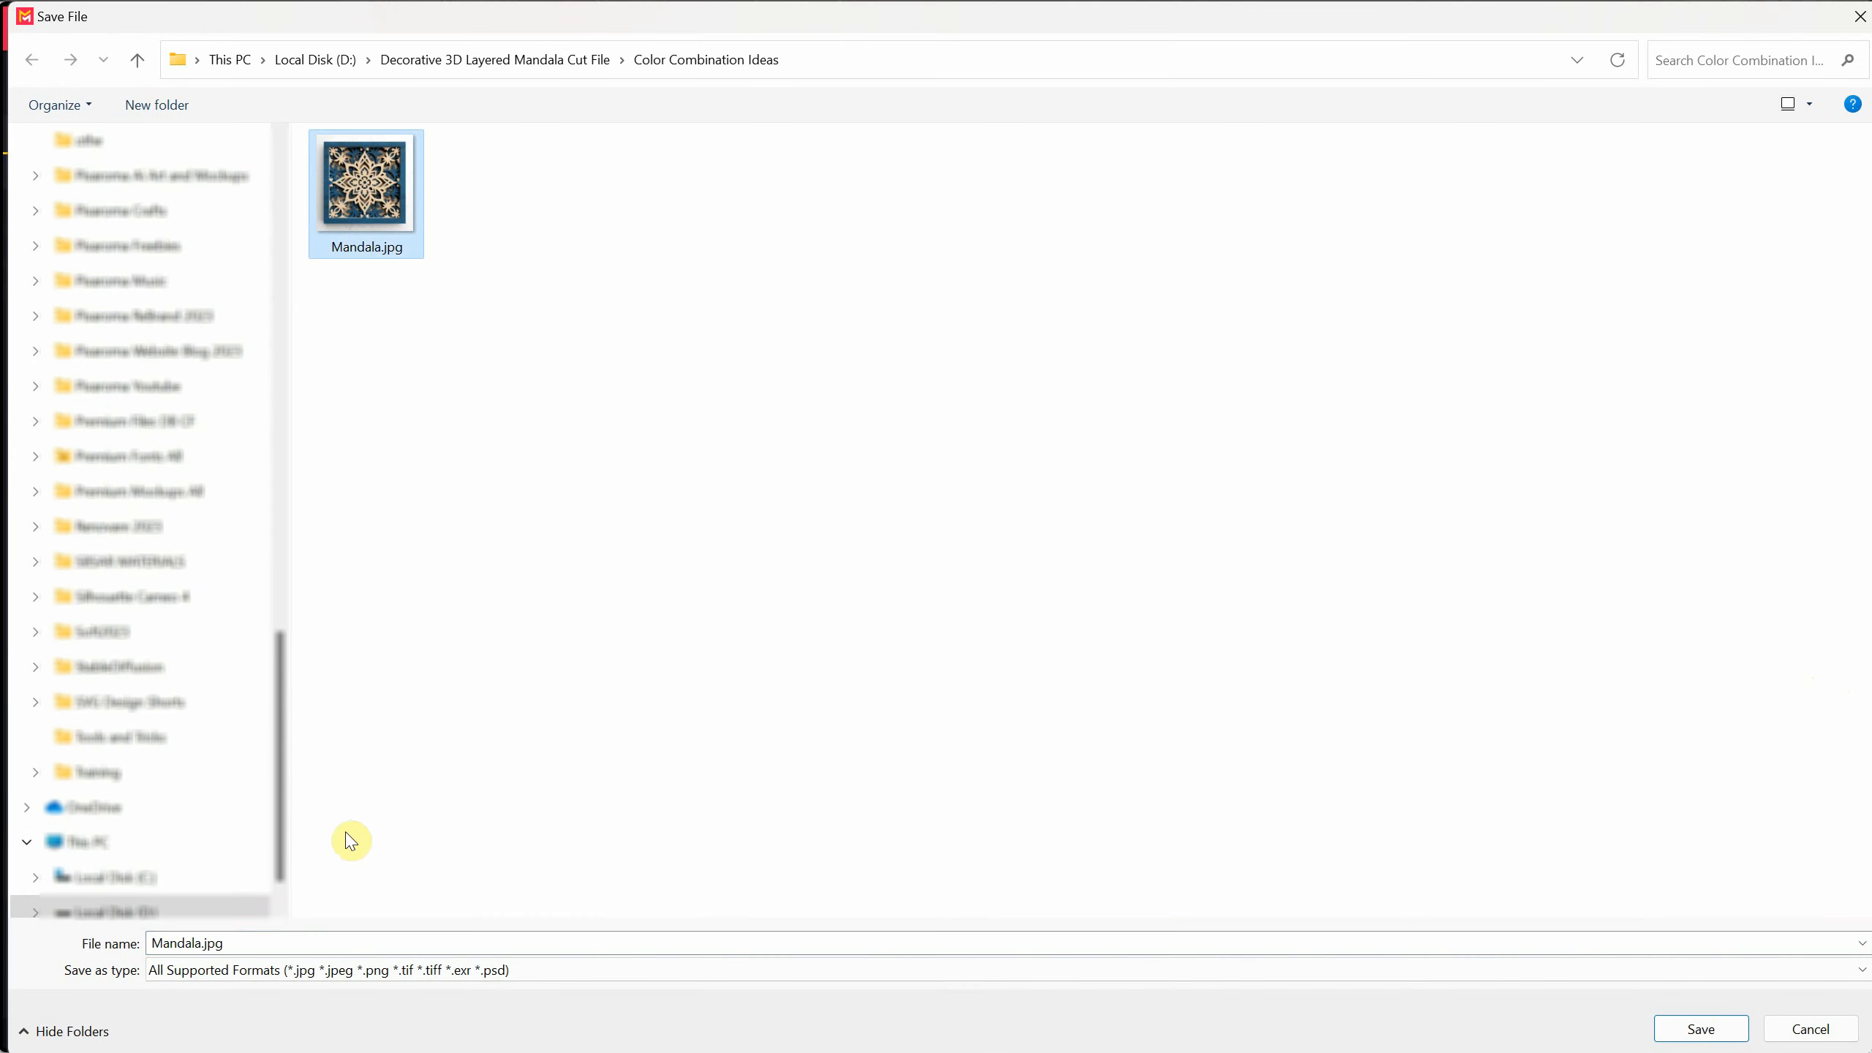
click(193, 947)
drag(223, 948, 198, 951)
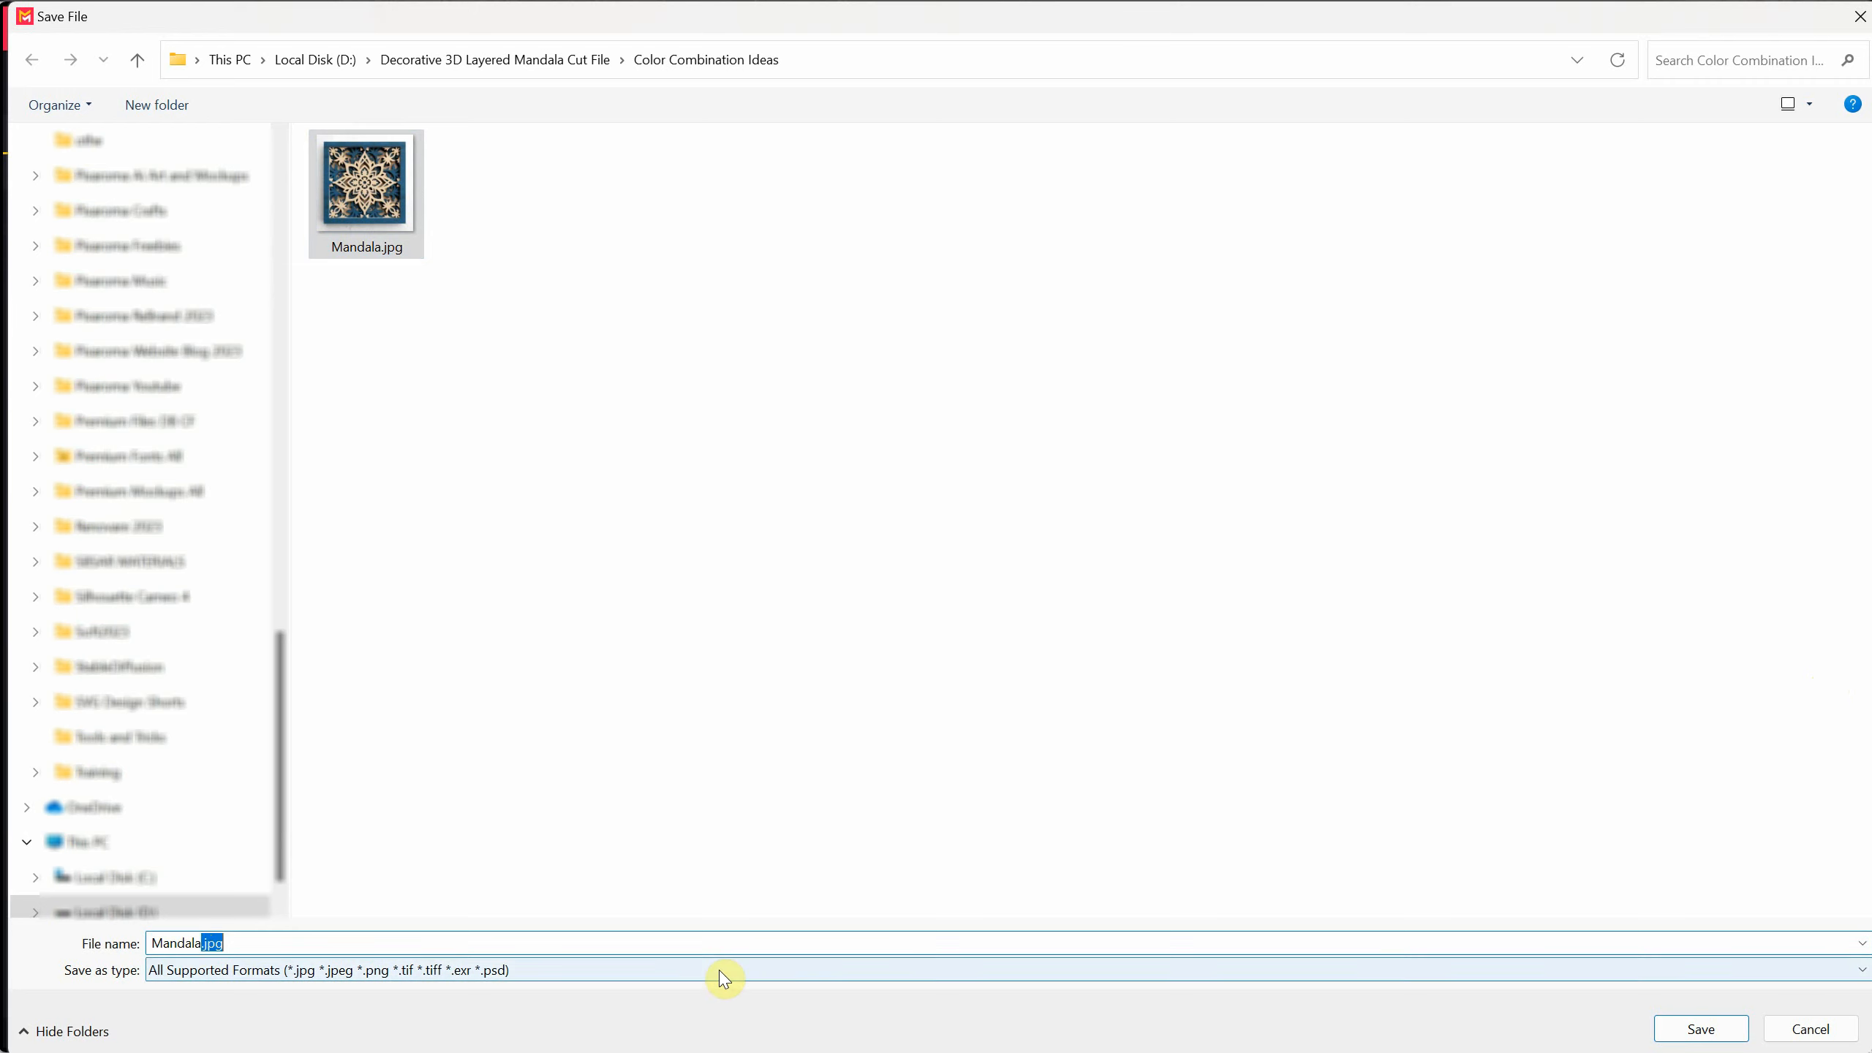
text(Closeu)
key(Return)
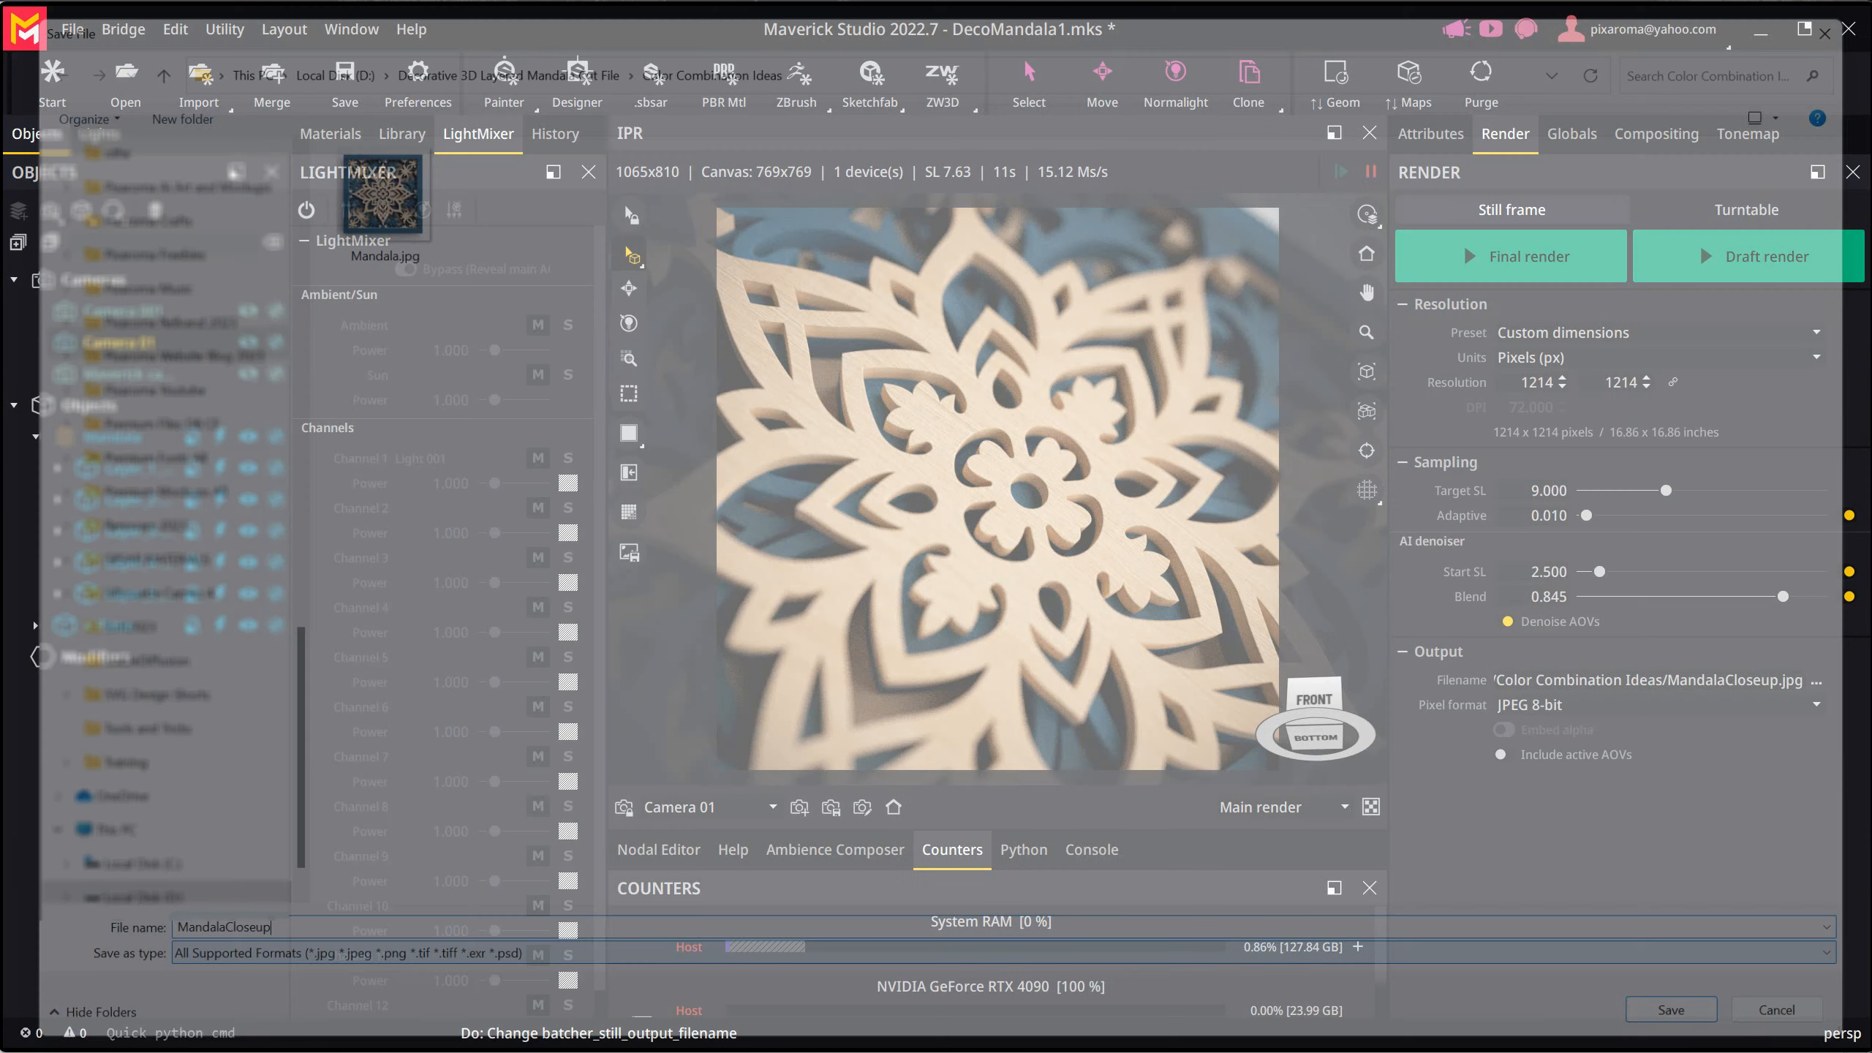
- Run the final render of the close-up and check the saved MandalaCloseup.jpg in the image viewer
click(1483, 261)
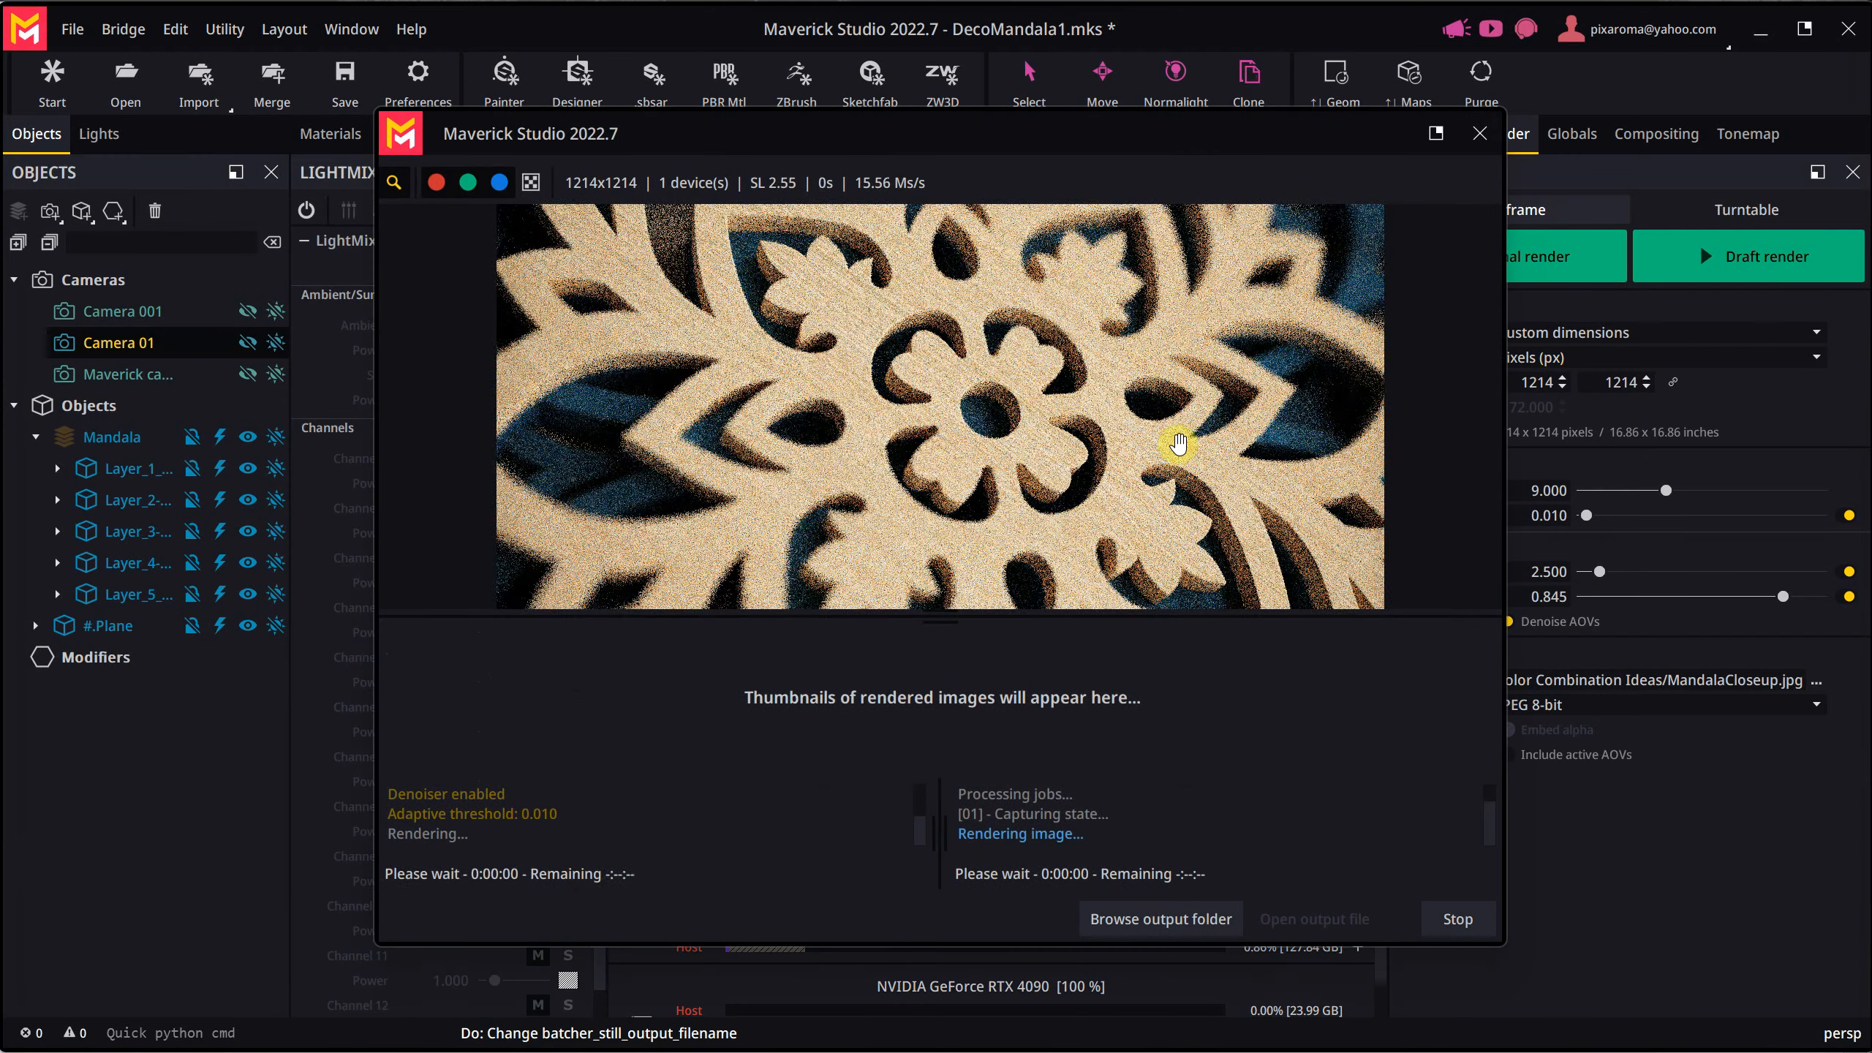
drag(972, 499, 1036, 510)
drag(1157, 588, 1000, 242)
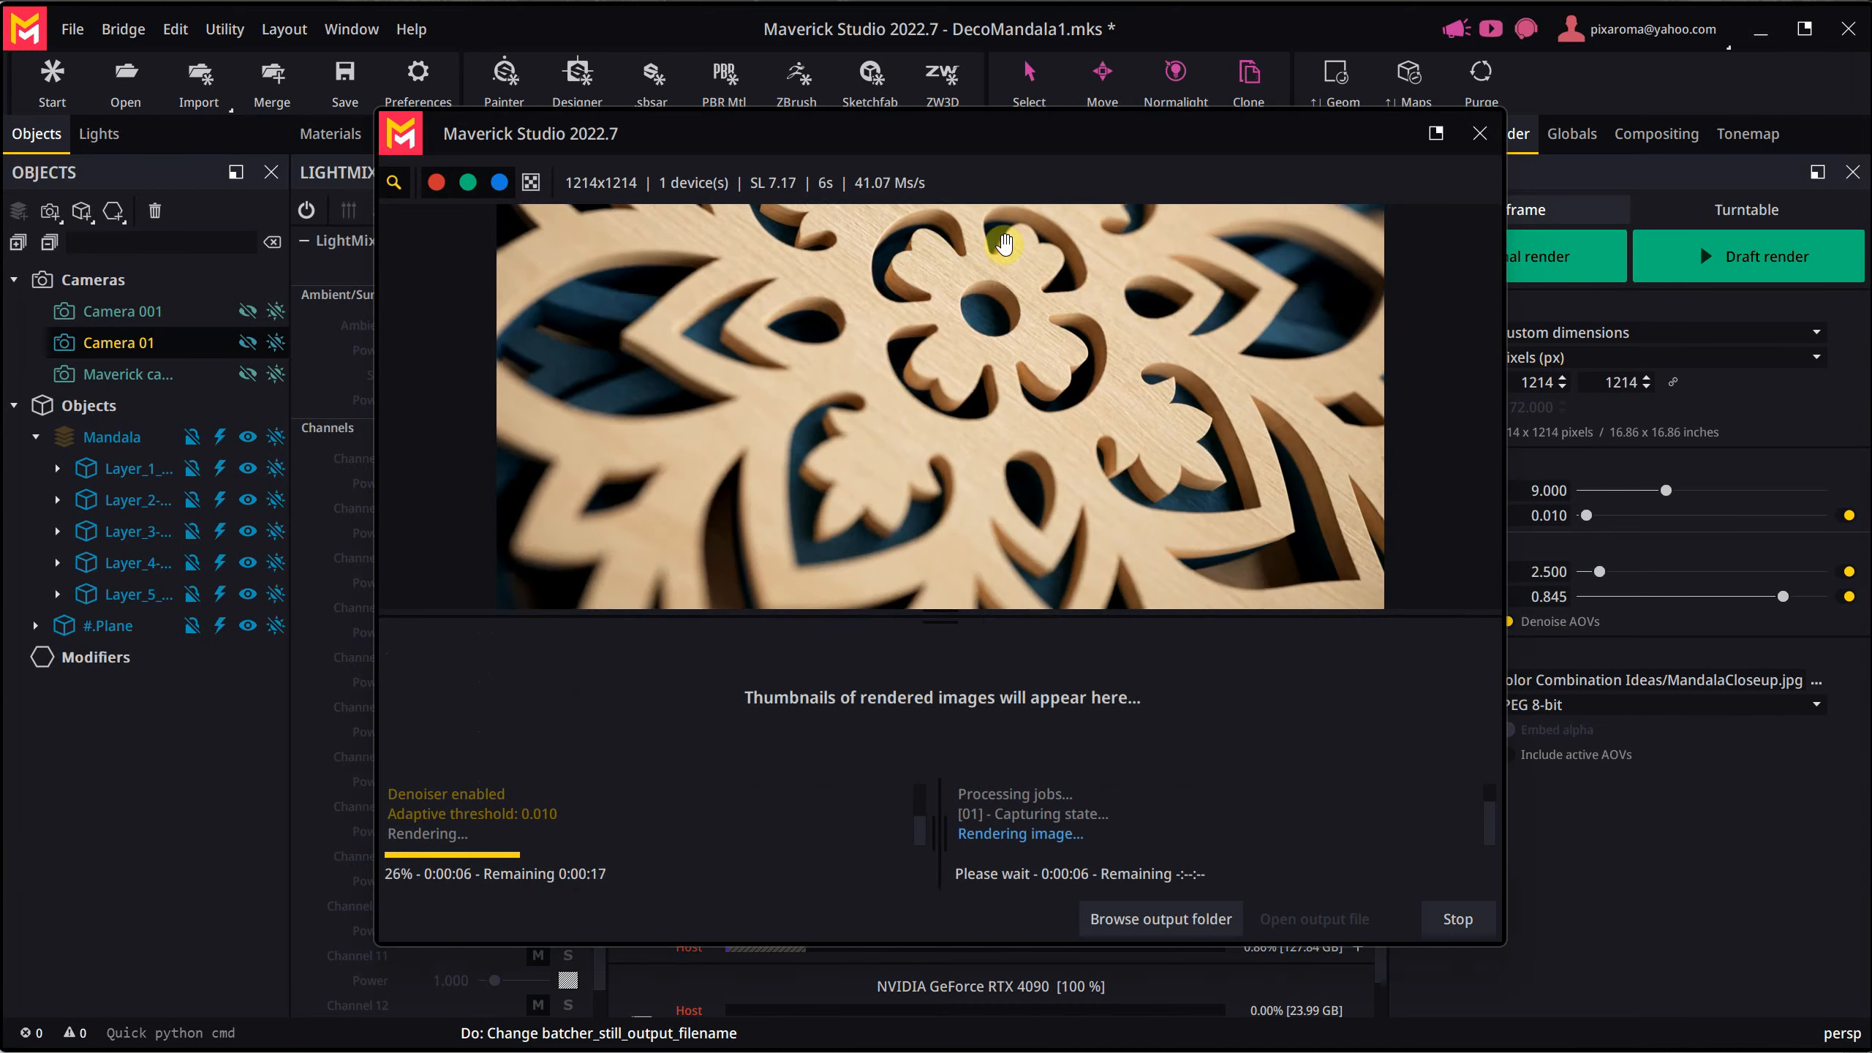
drag(1149, 492, 1140, 376)
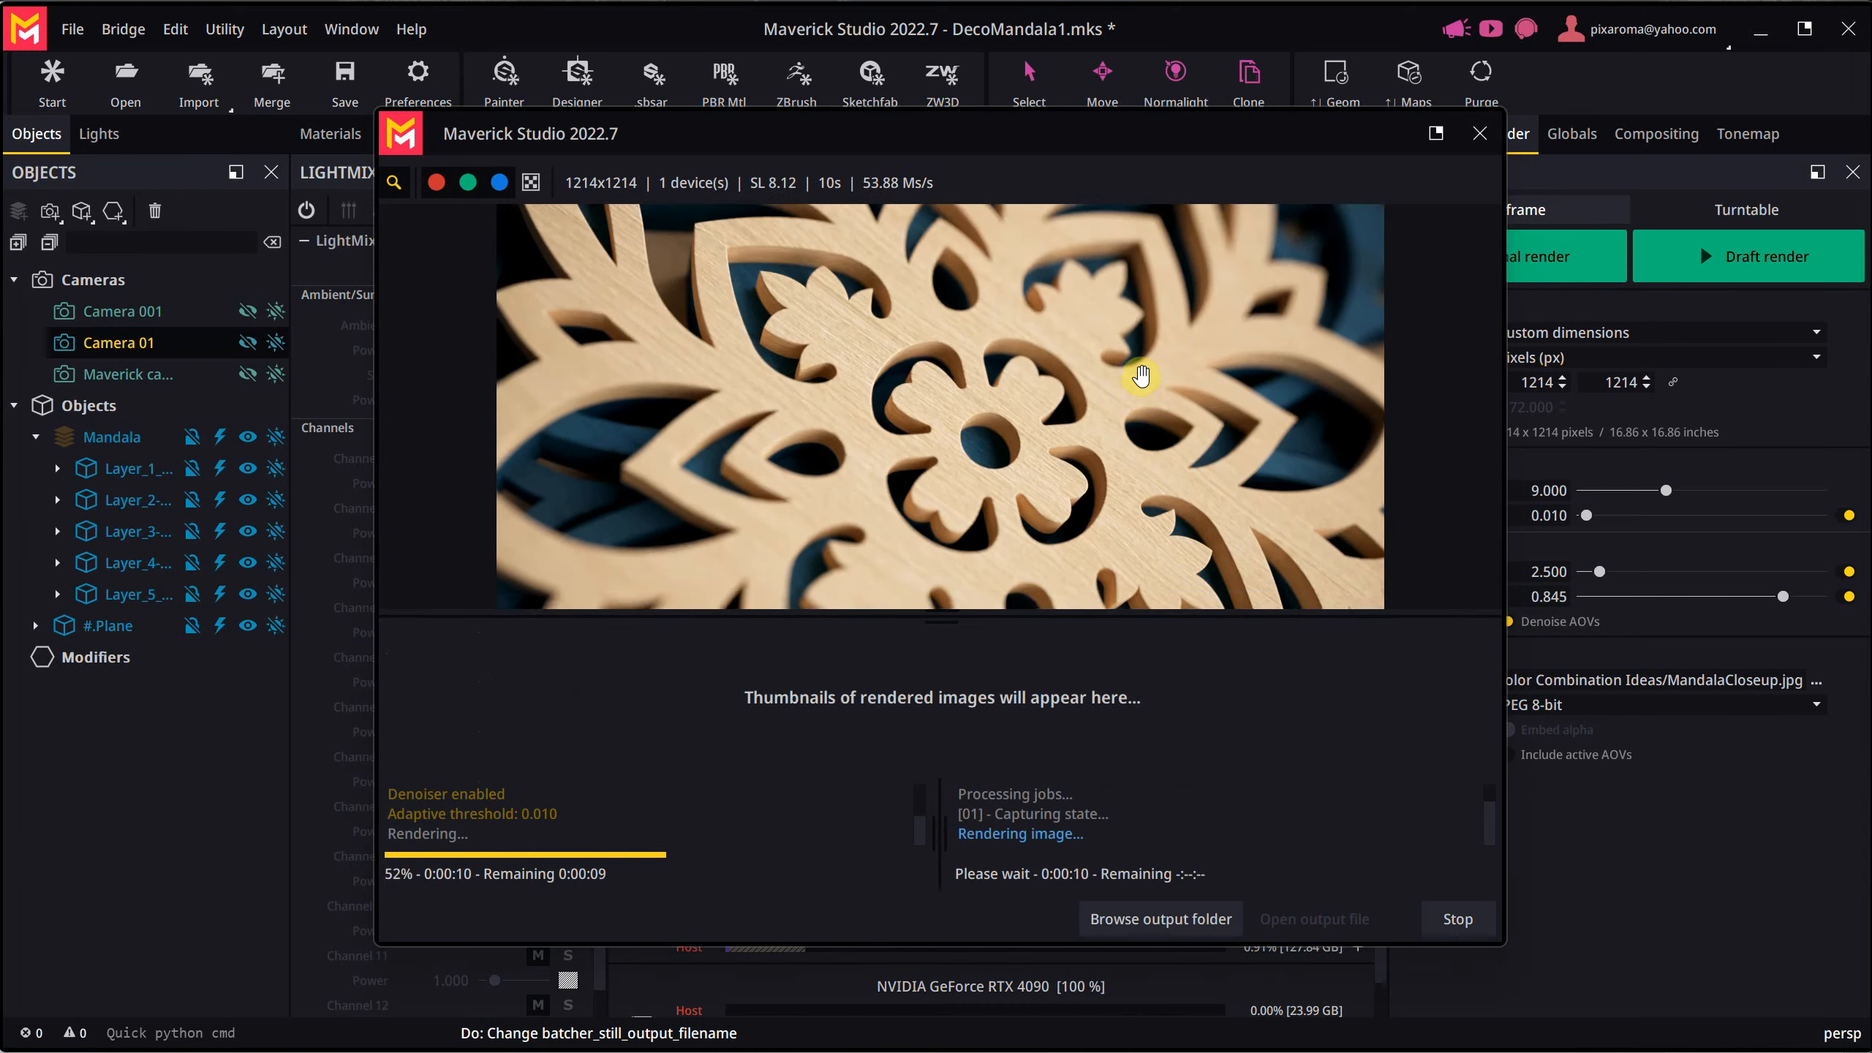
click(1458, 918)
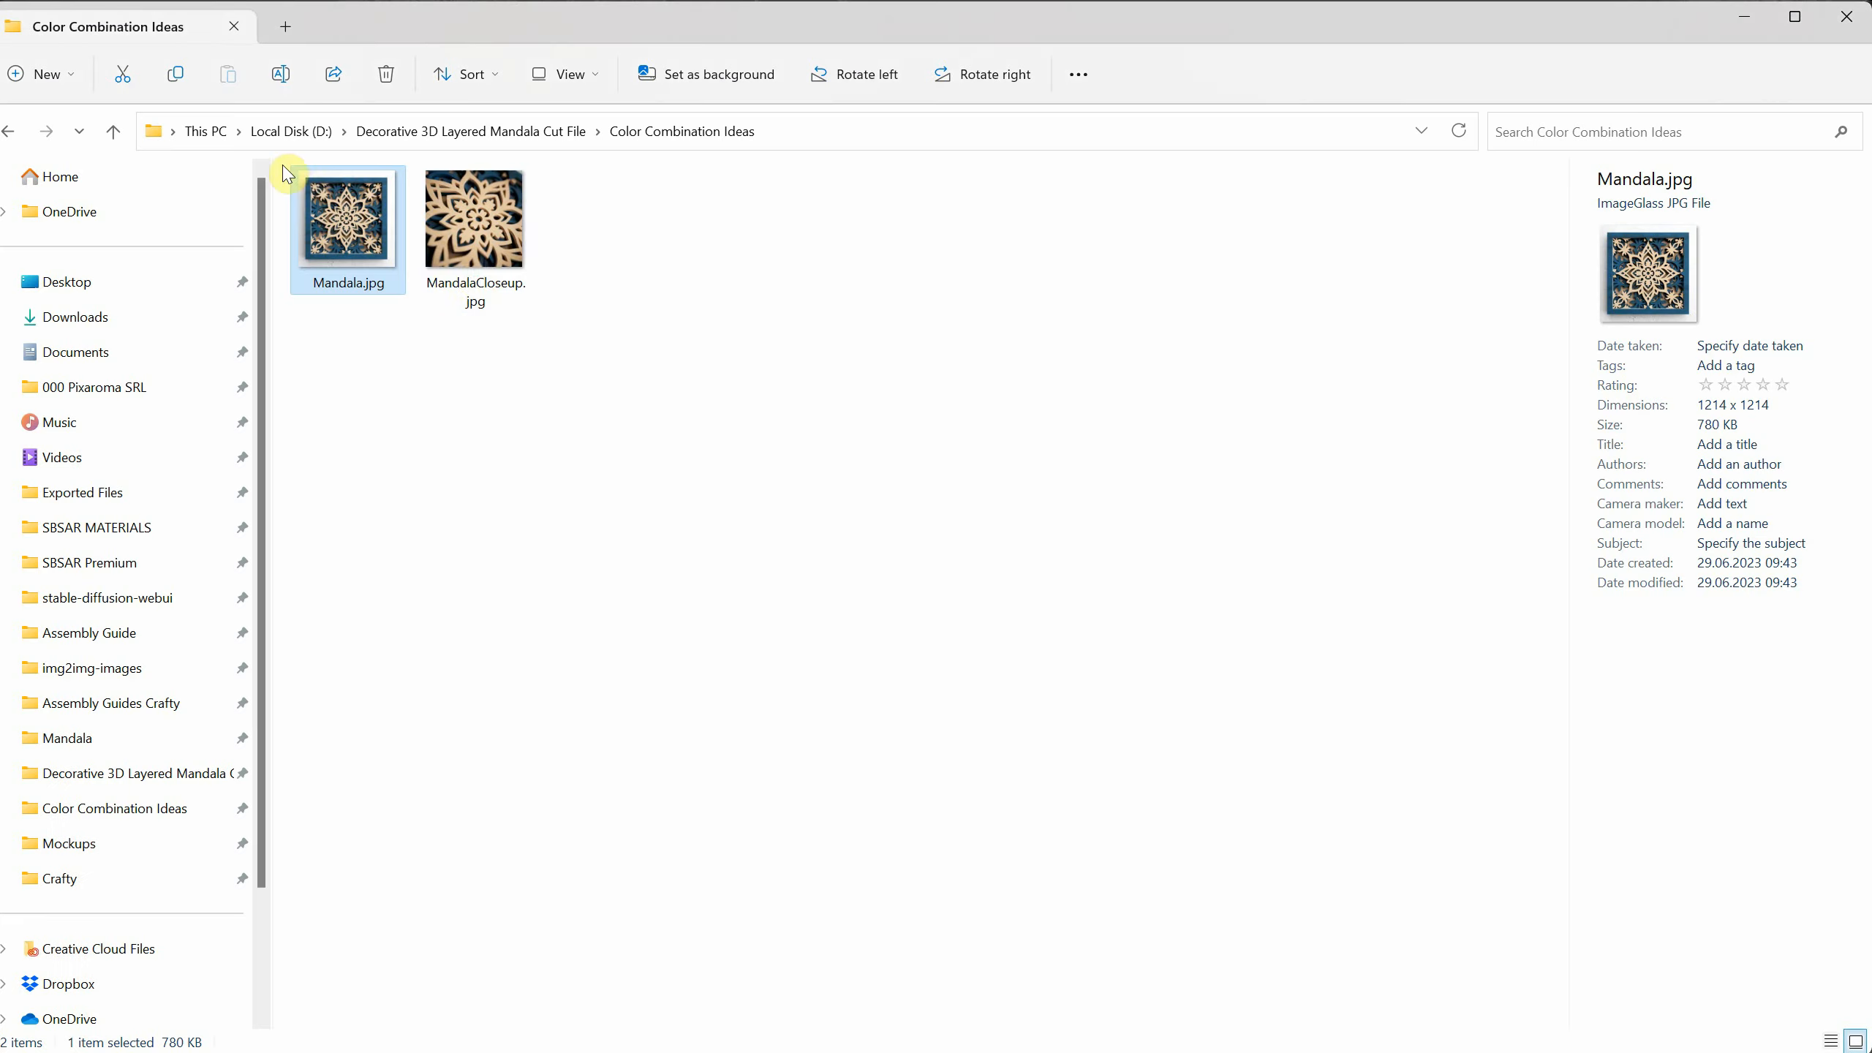
double_click(475, 278)
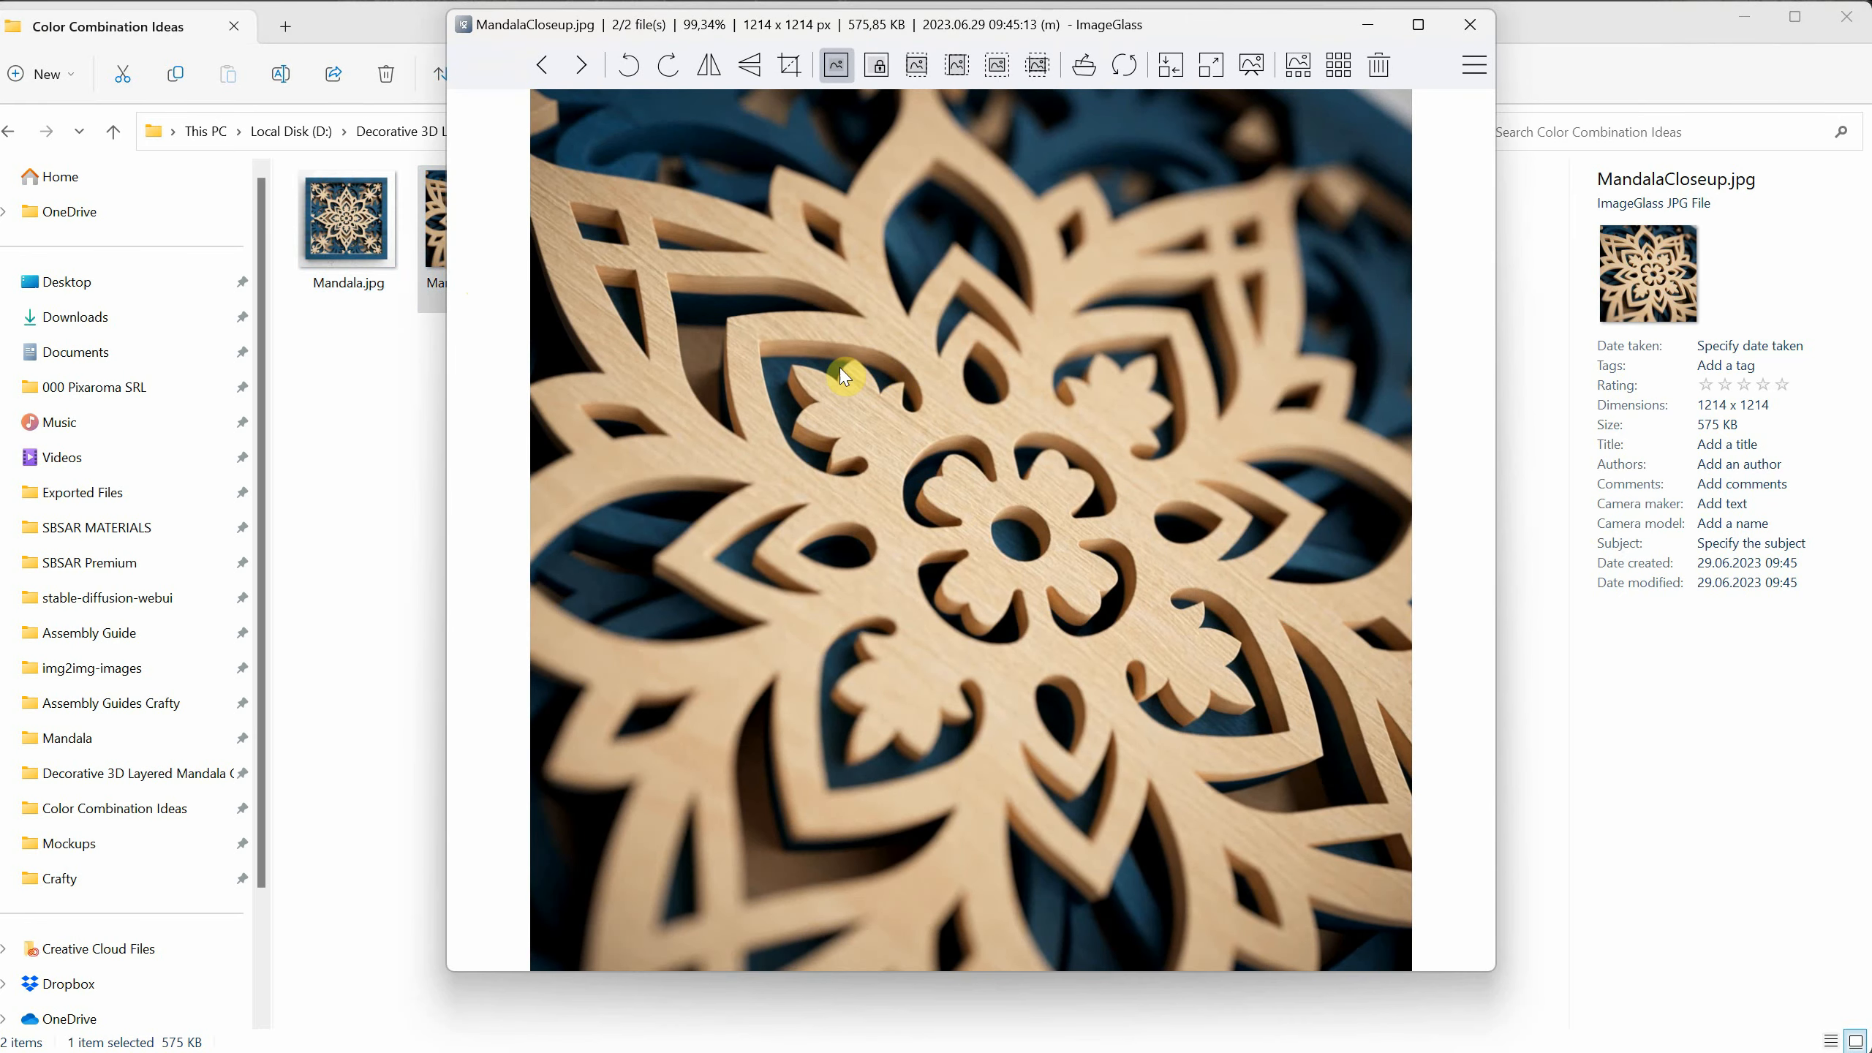
click(1466, 27)
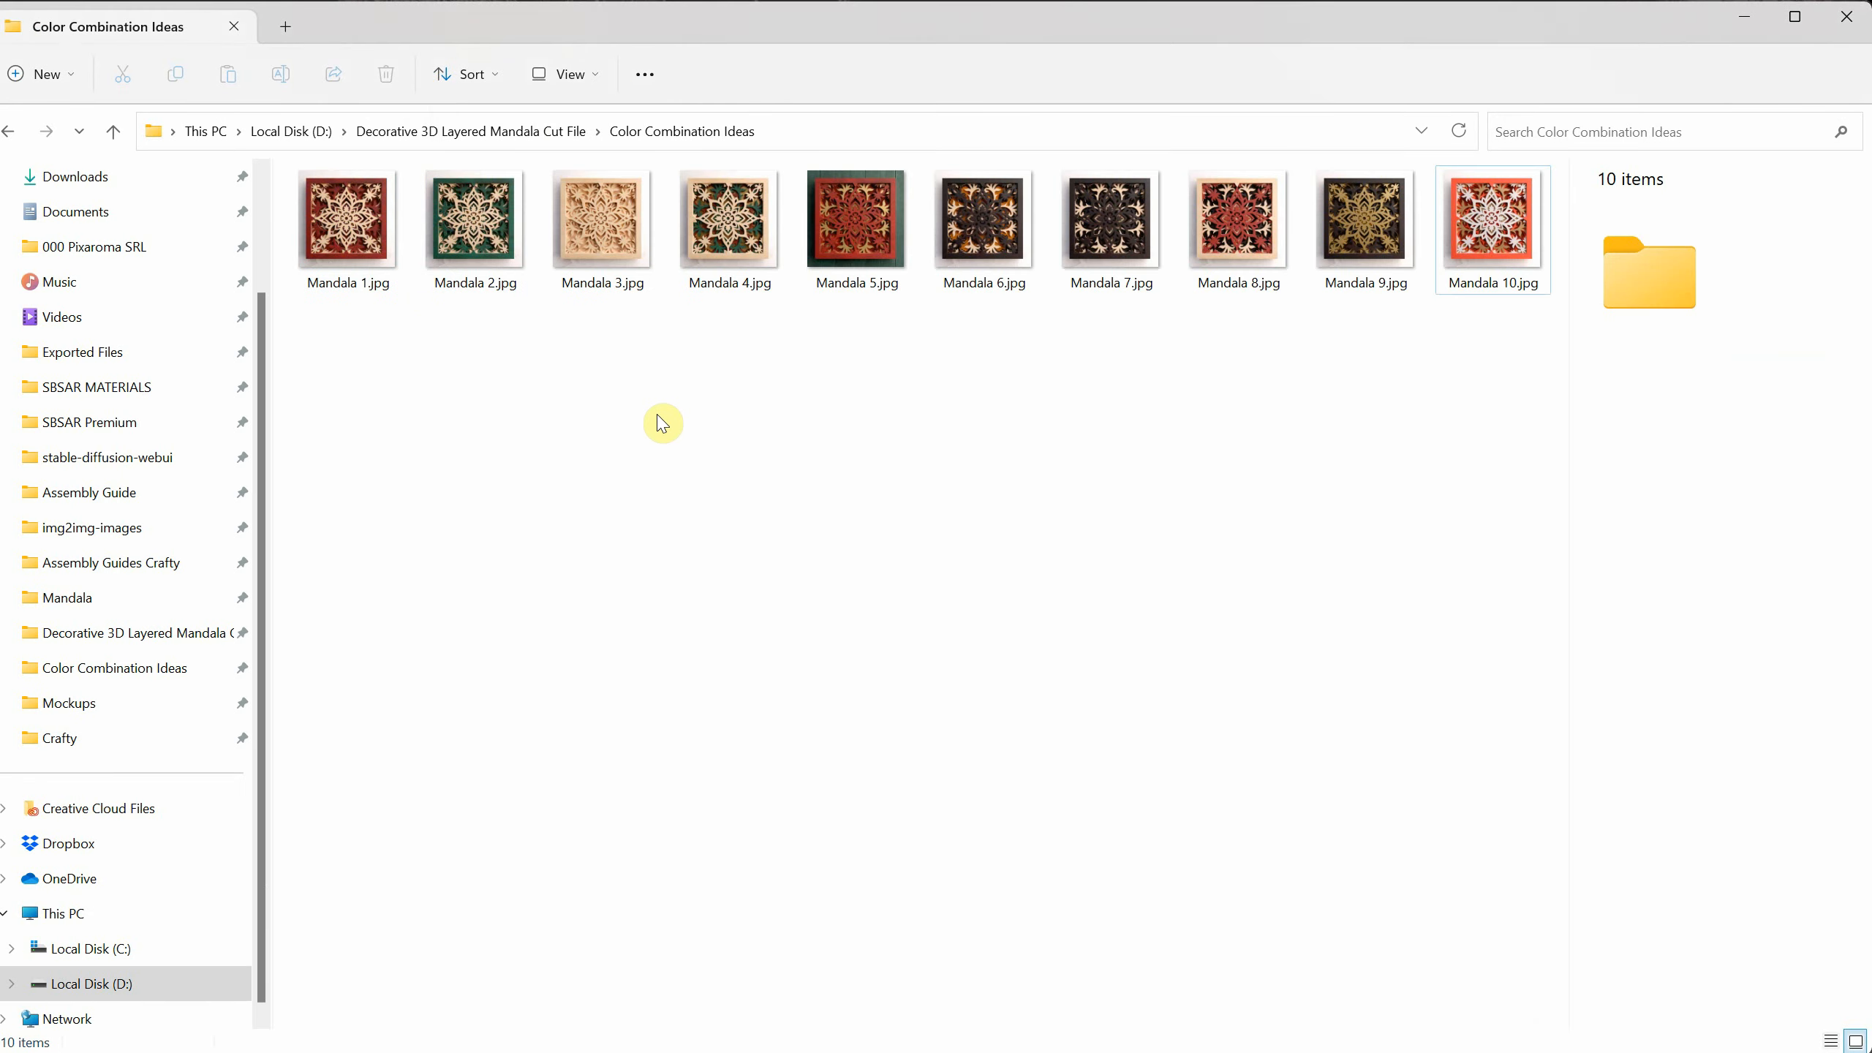
- Review the color variations from Mandala 1.jpg through Mandala 10.jpg in the image viewer, and close it
click(339, 236)
double_click(339, 237)
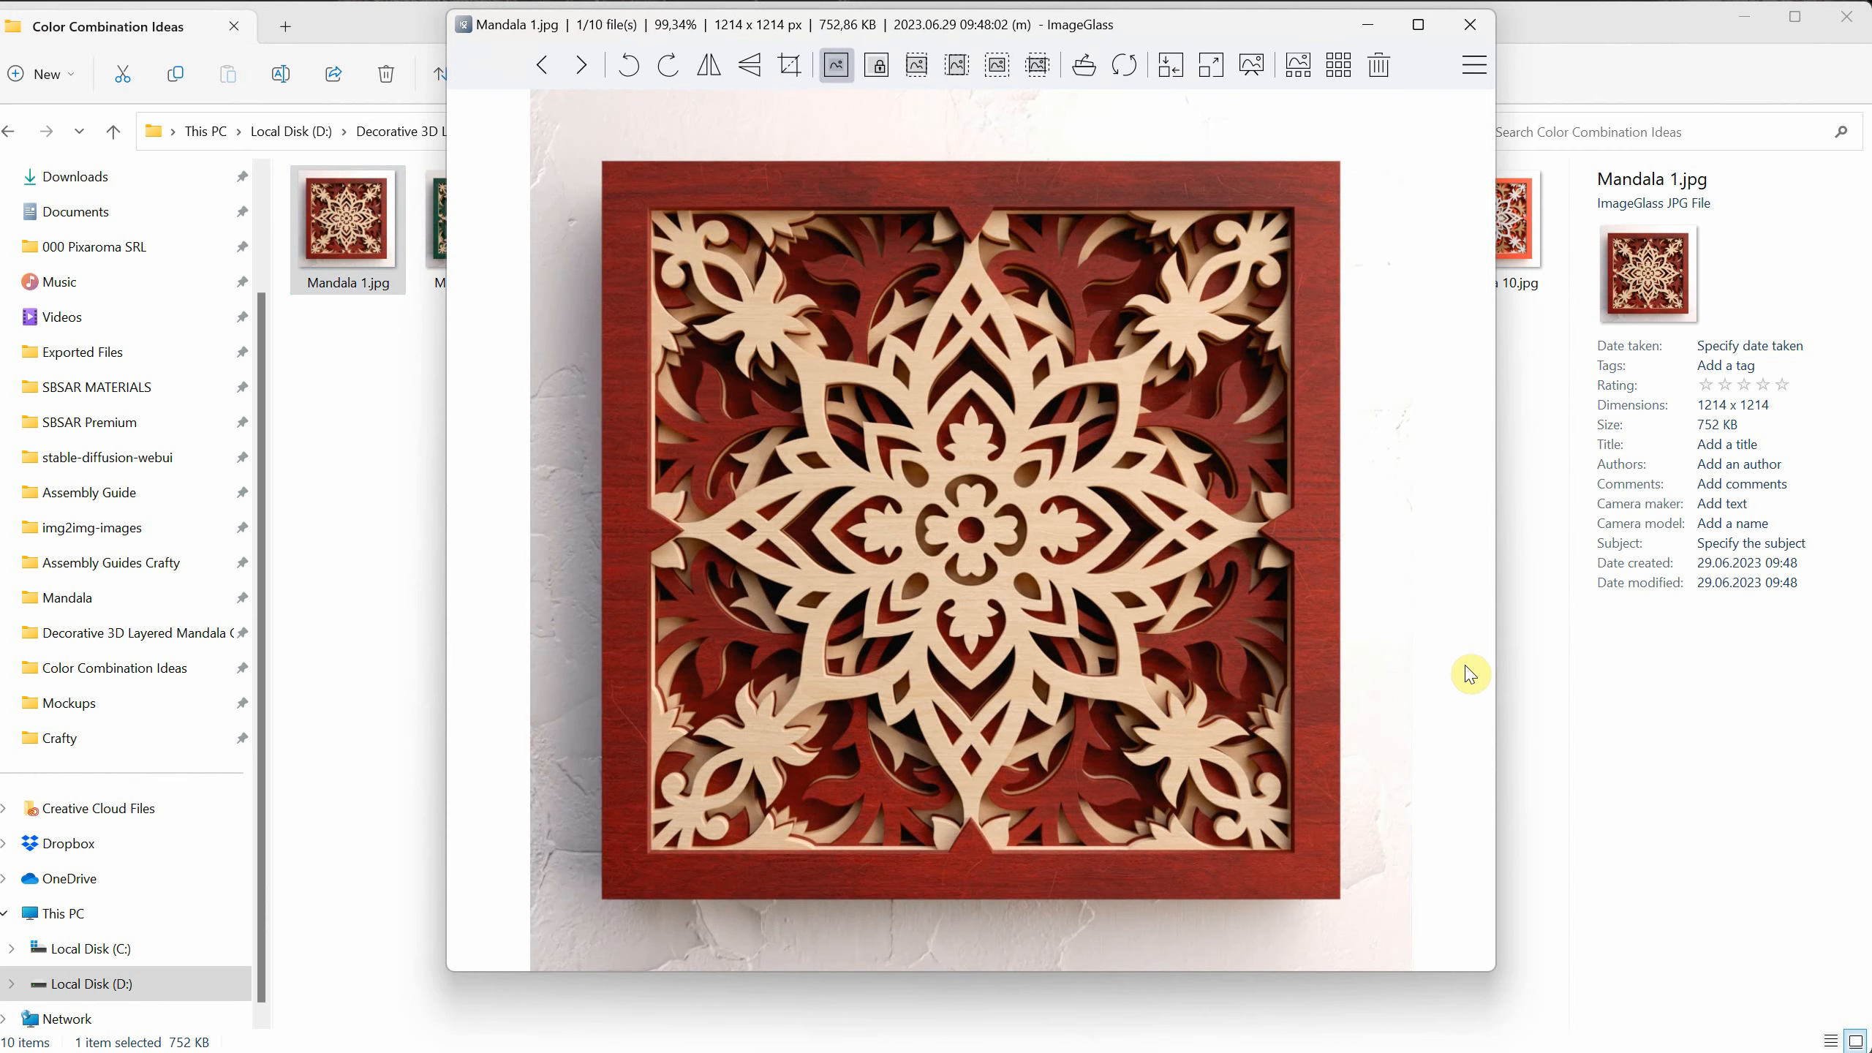
key(Right)
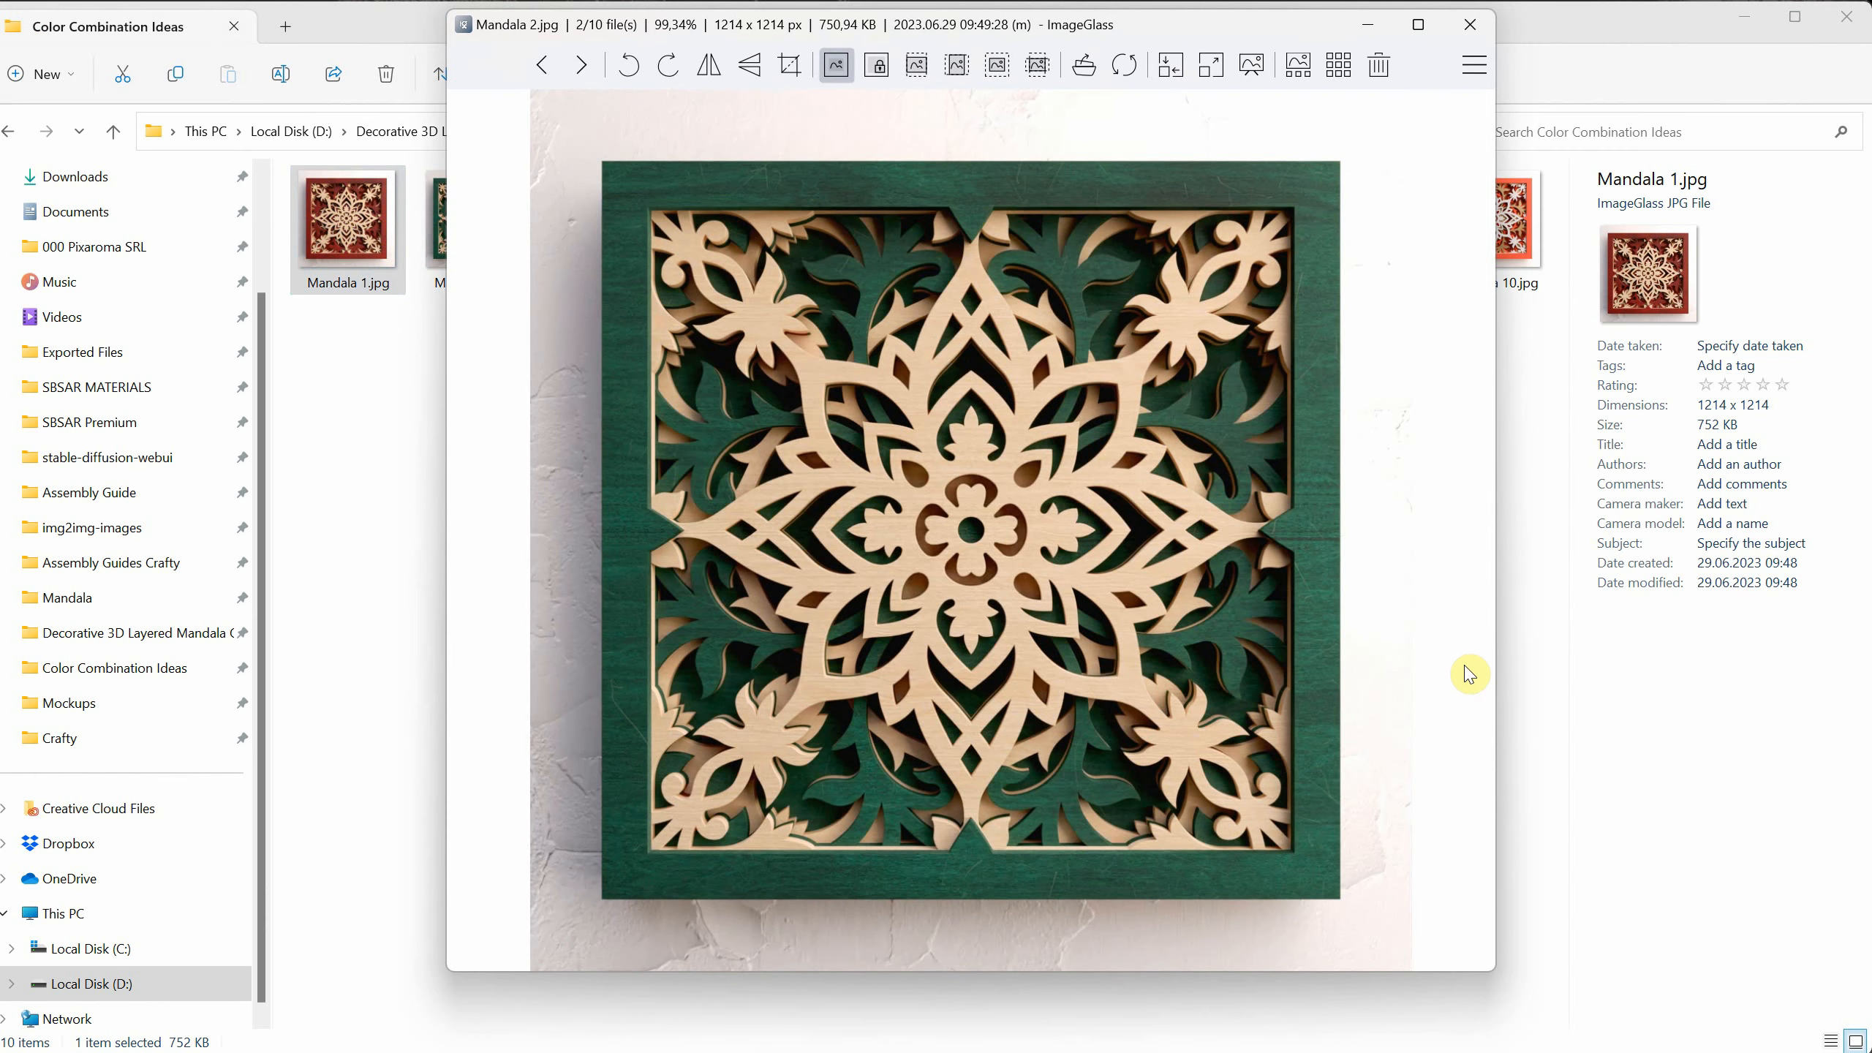
key(Right)
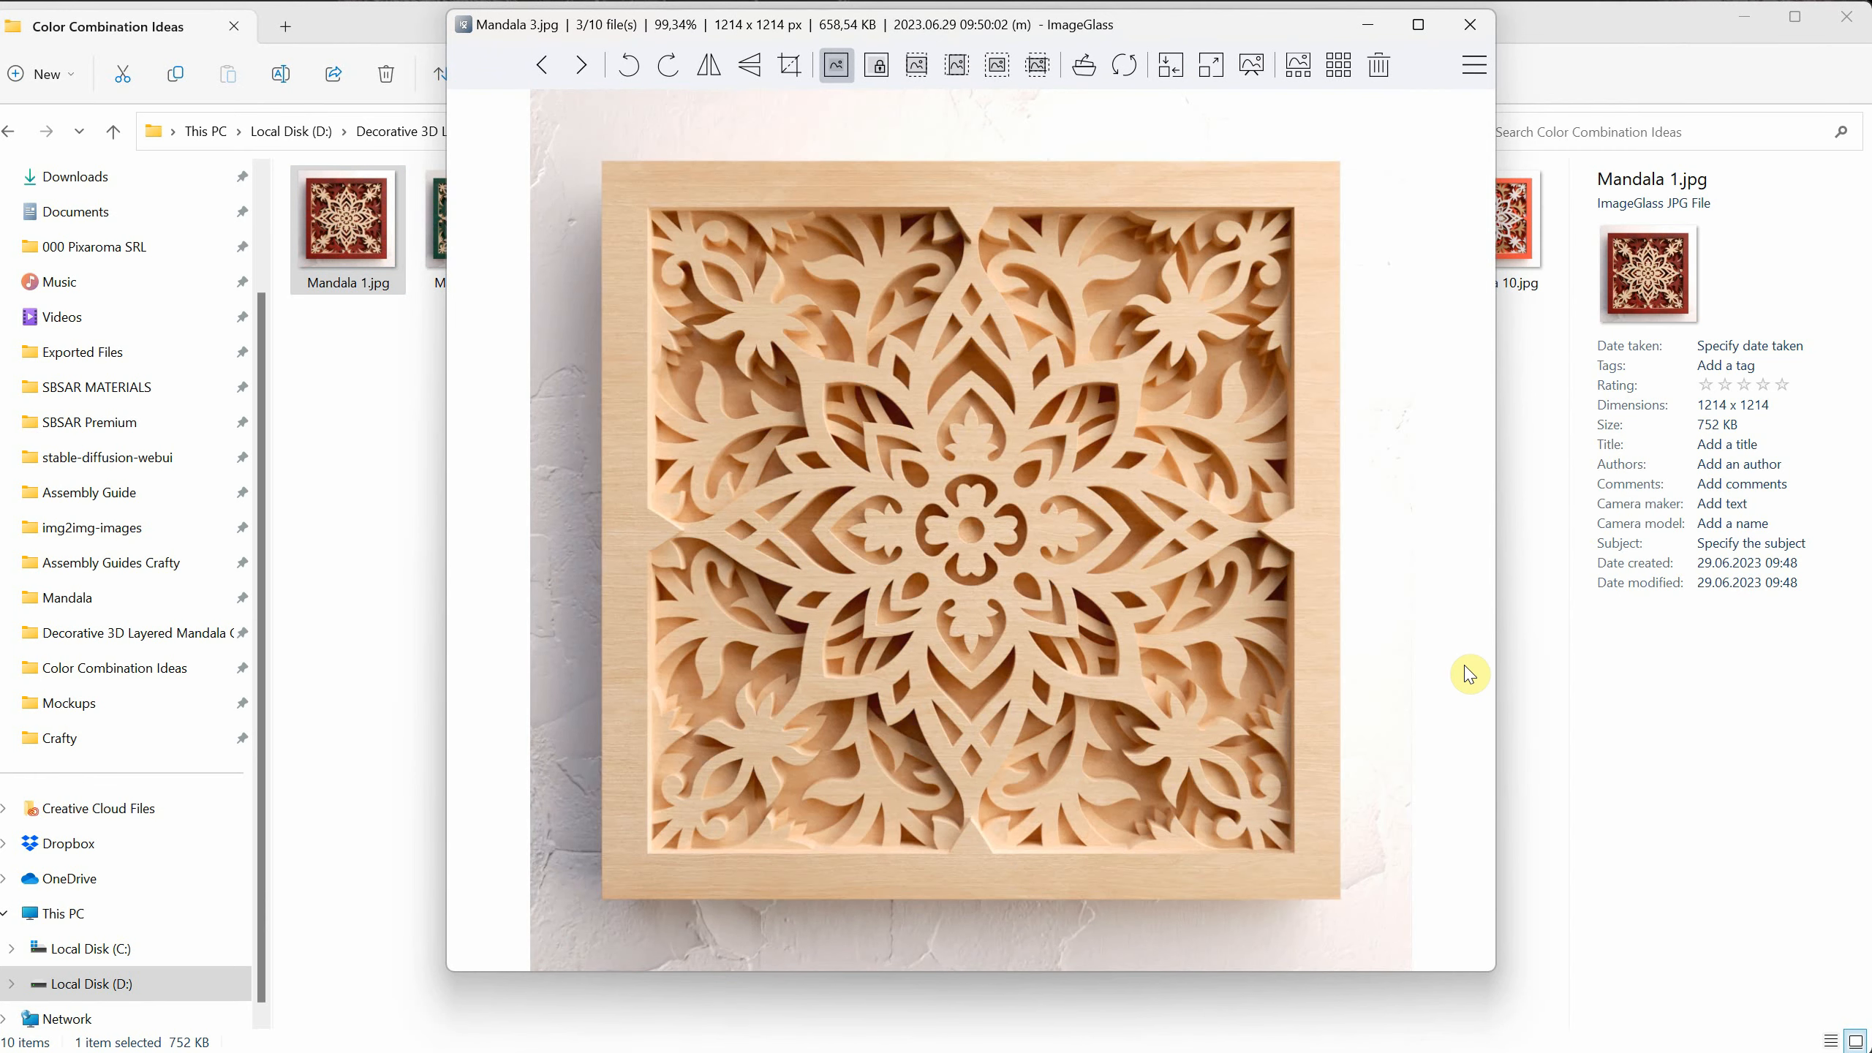
key(Right)
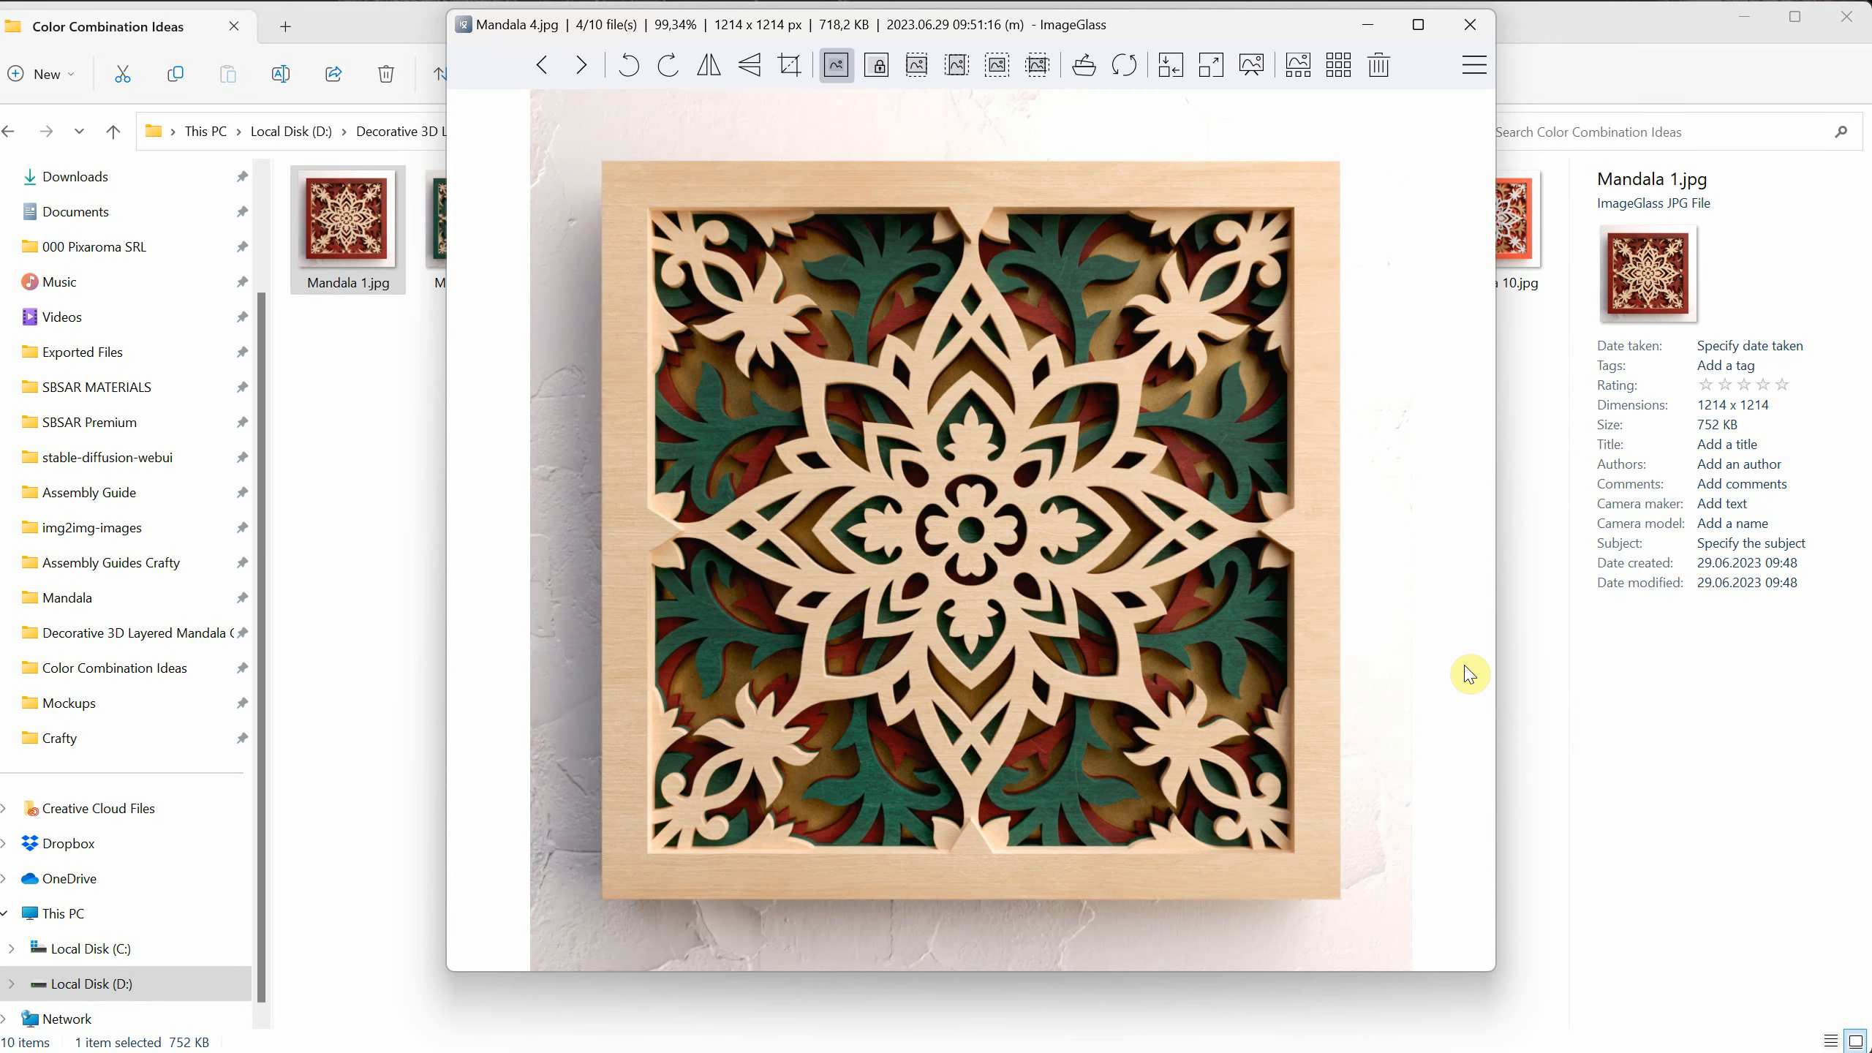
key(Right)
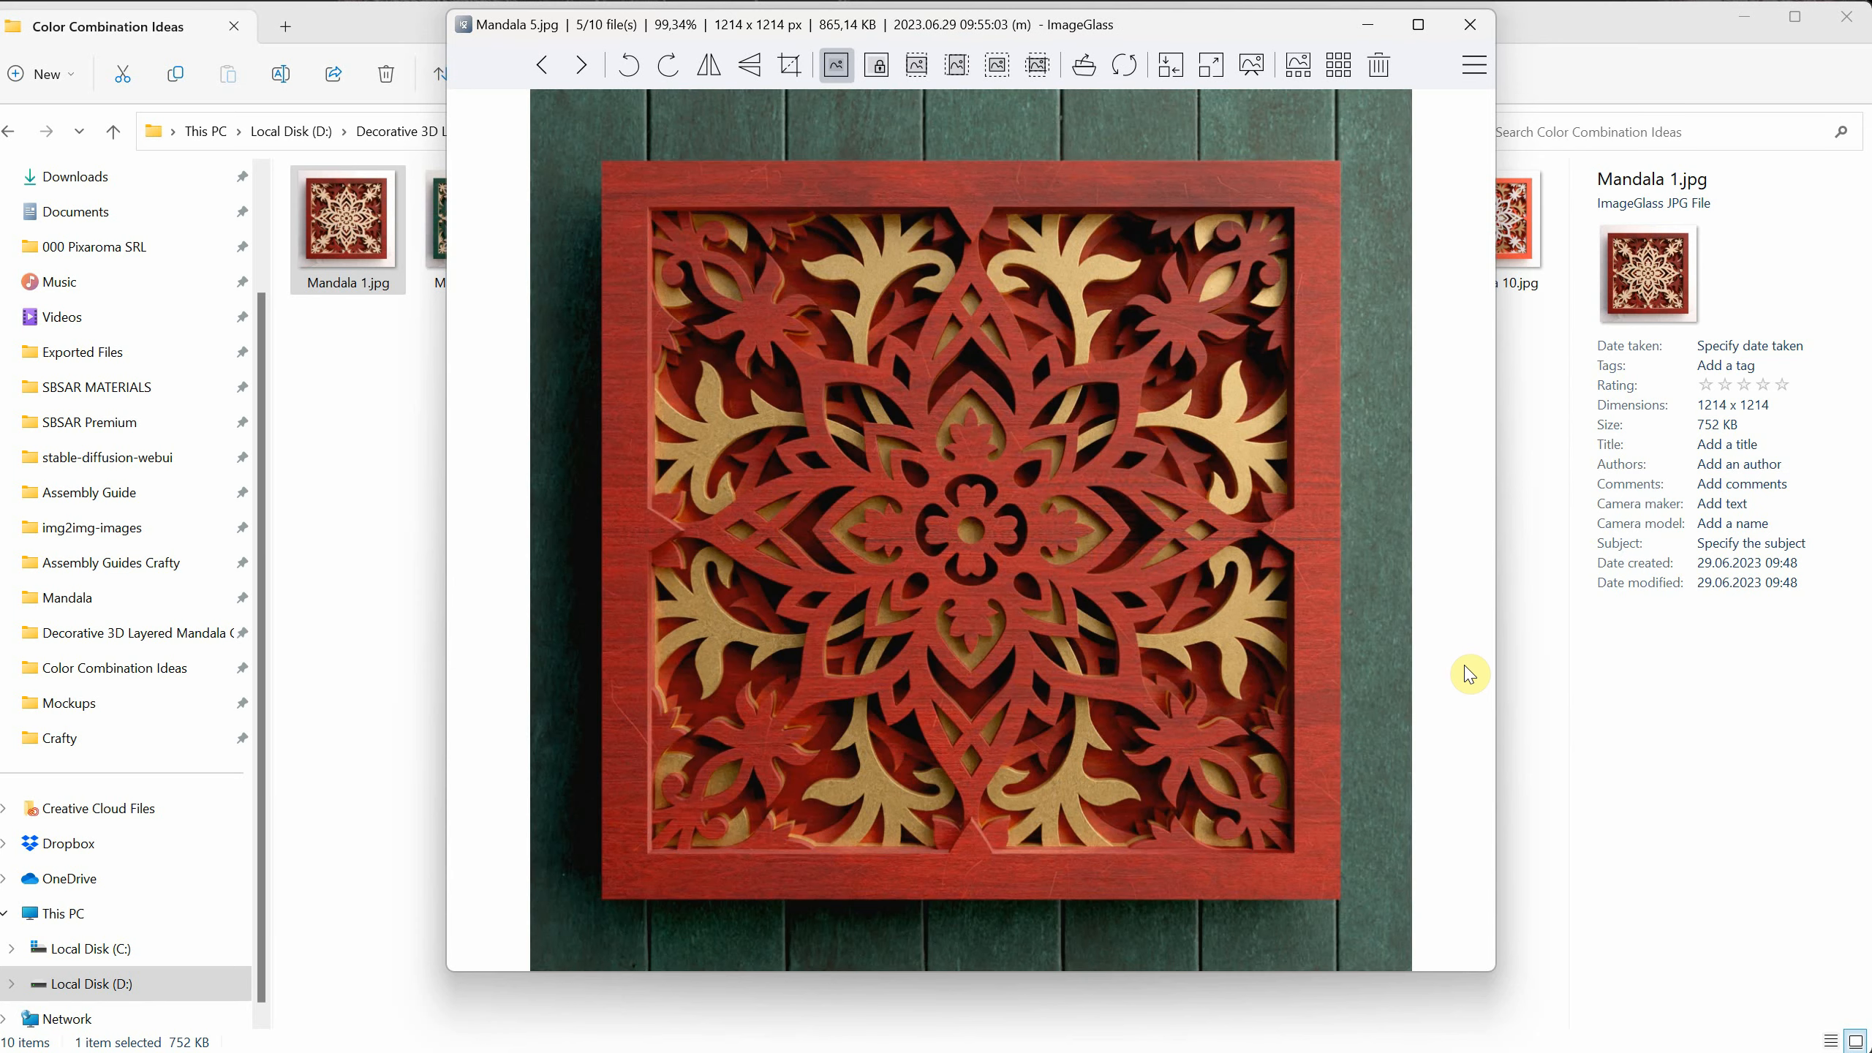
key(Right)
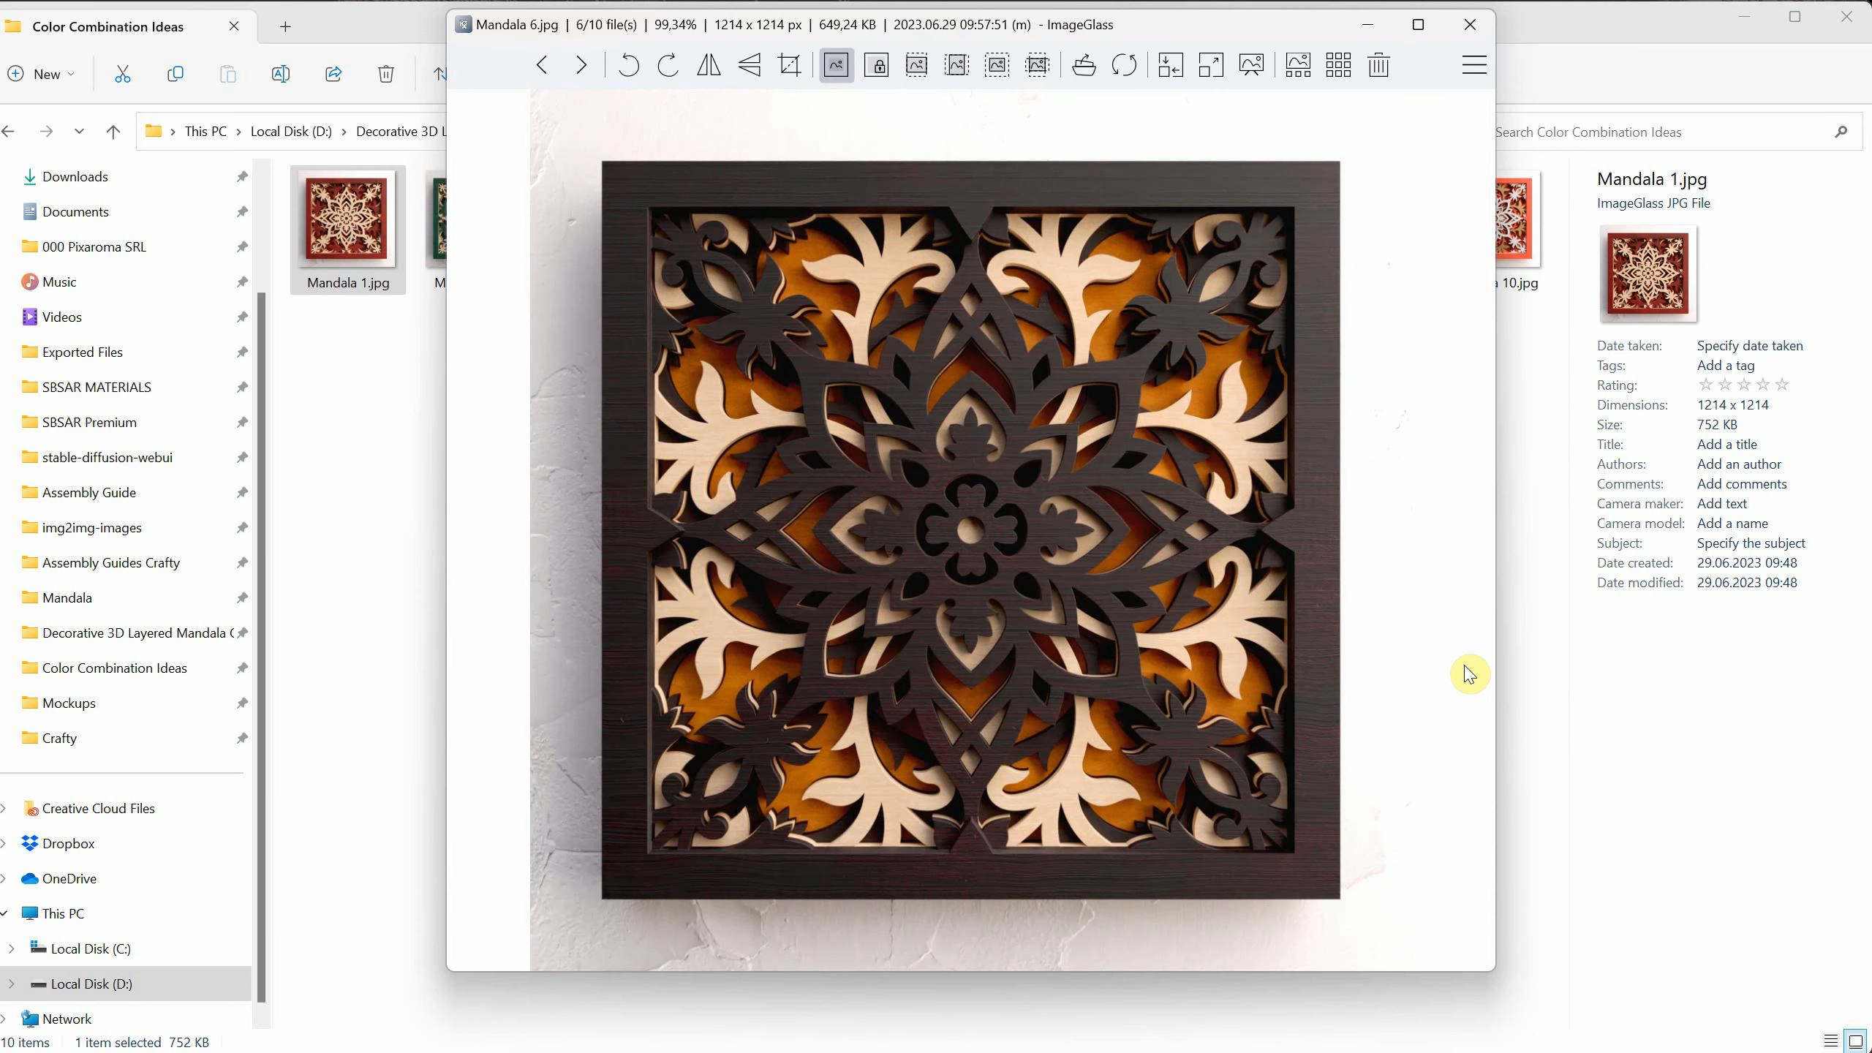
key(Right)
key(Right)
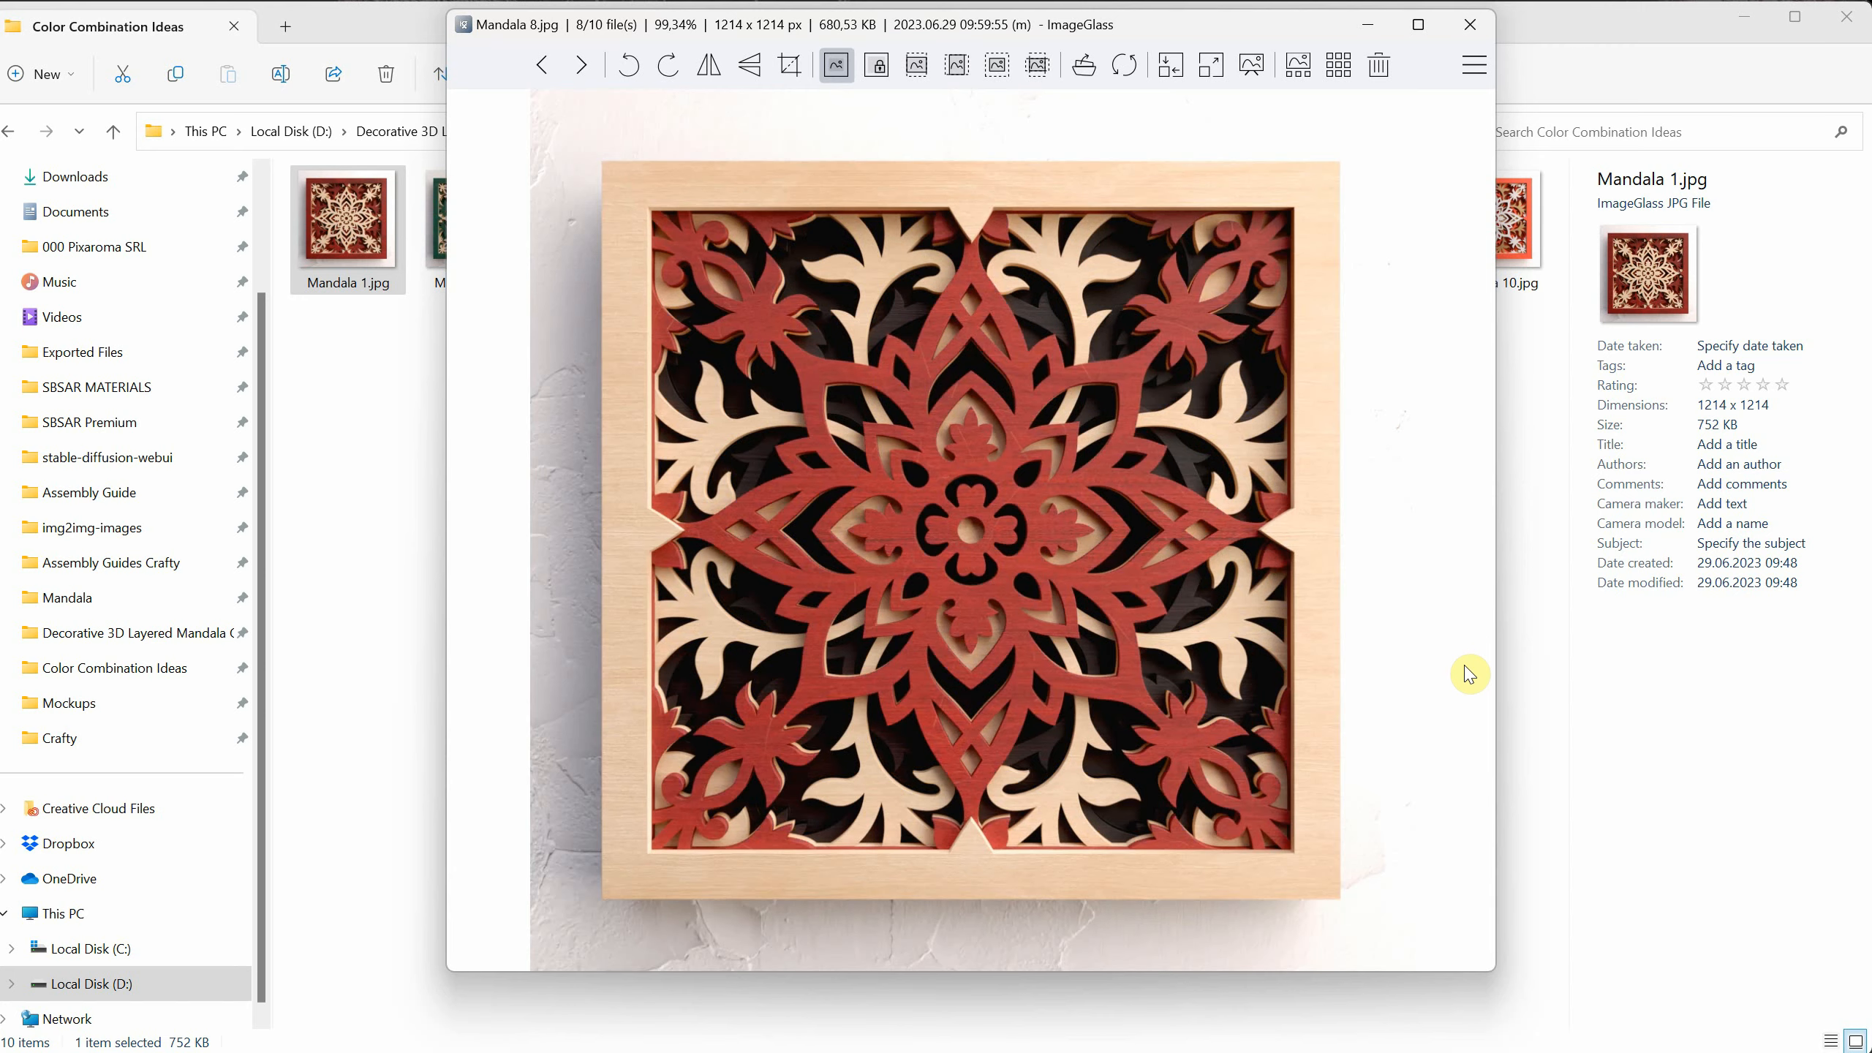
key(Right)
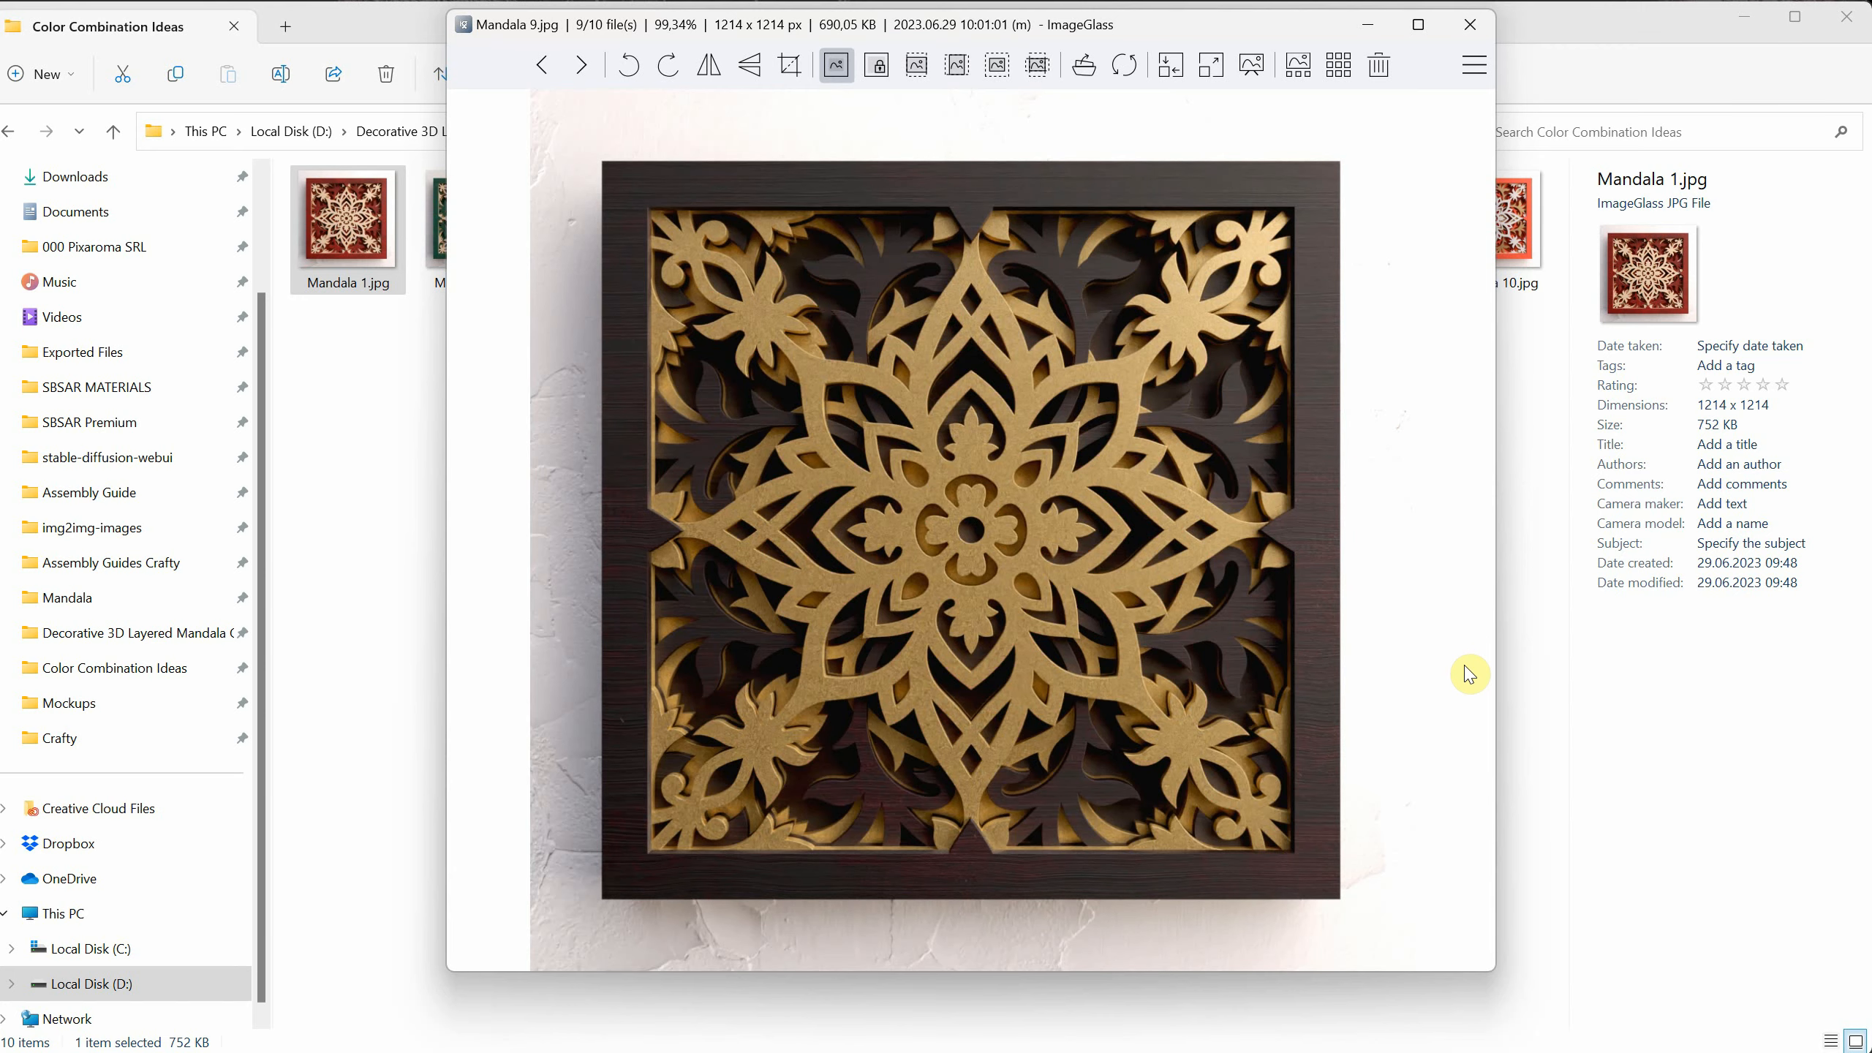
key(Right)
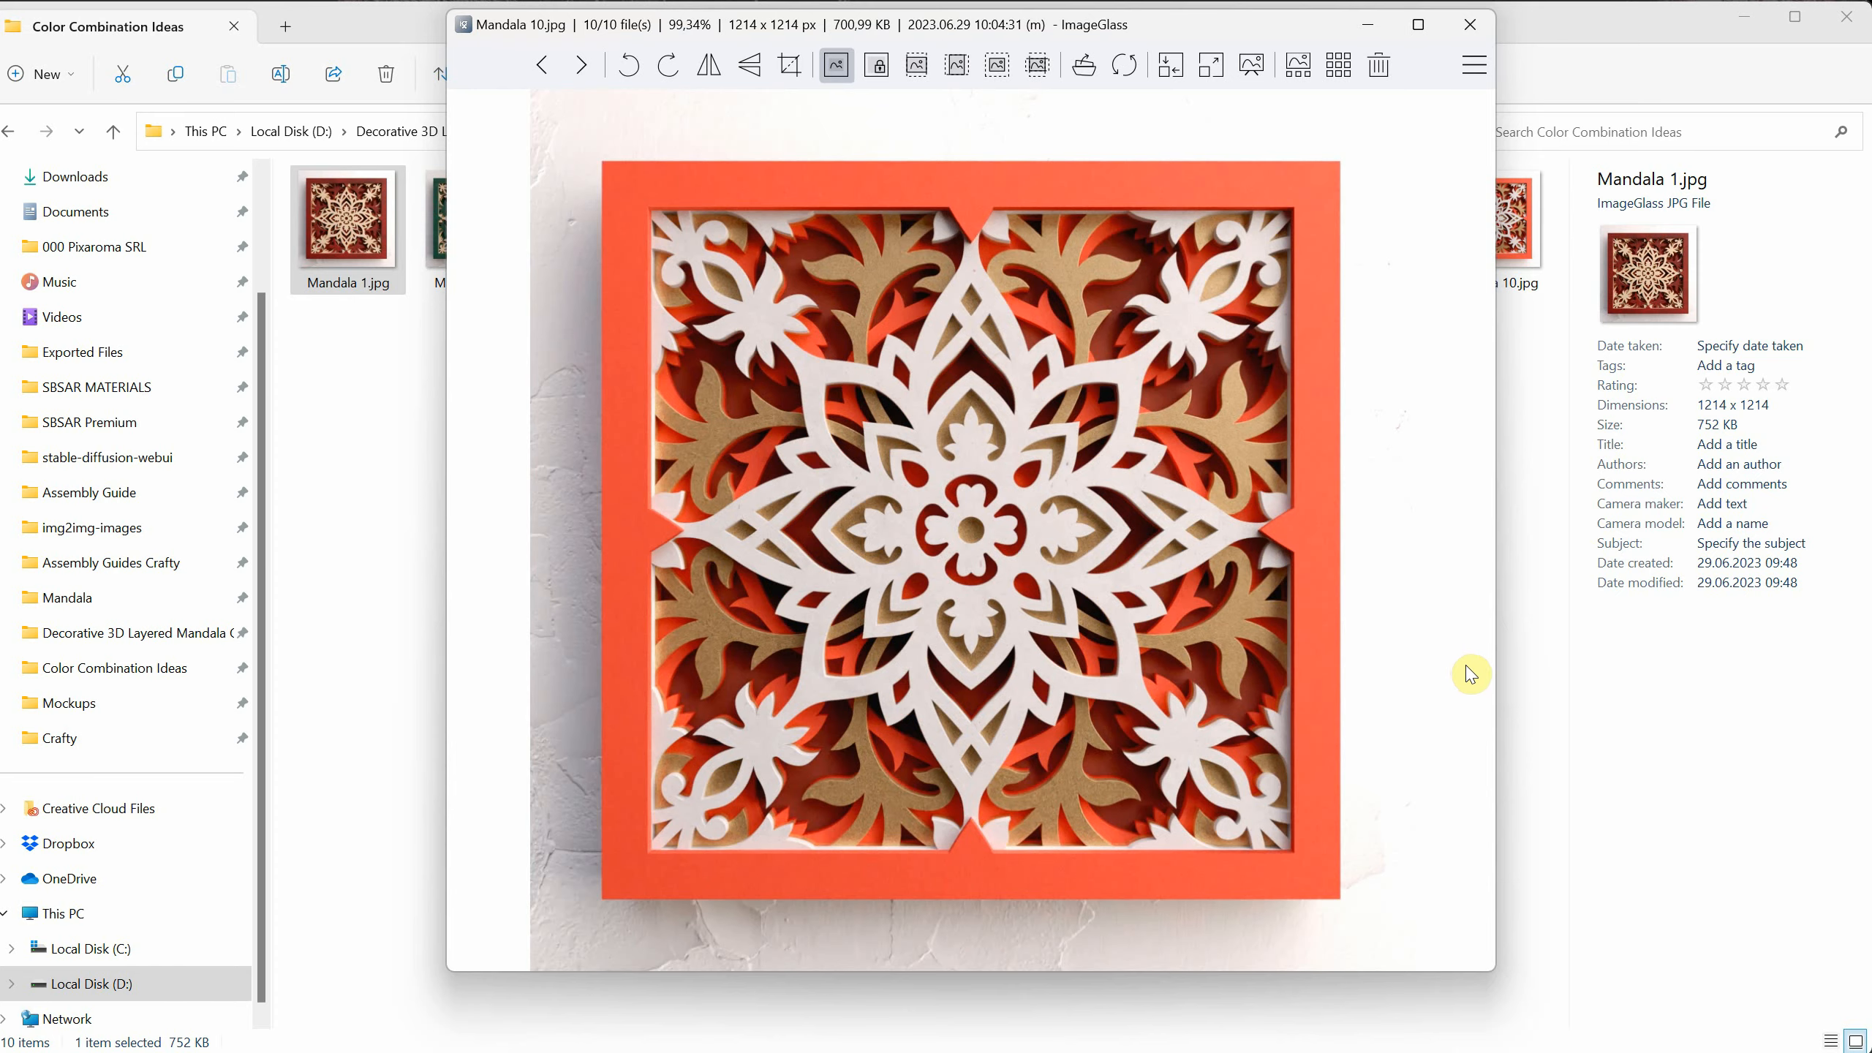
click(1470, 24)
click(1261, 443)
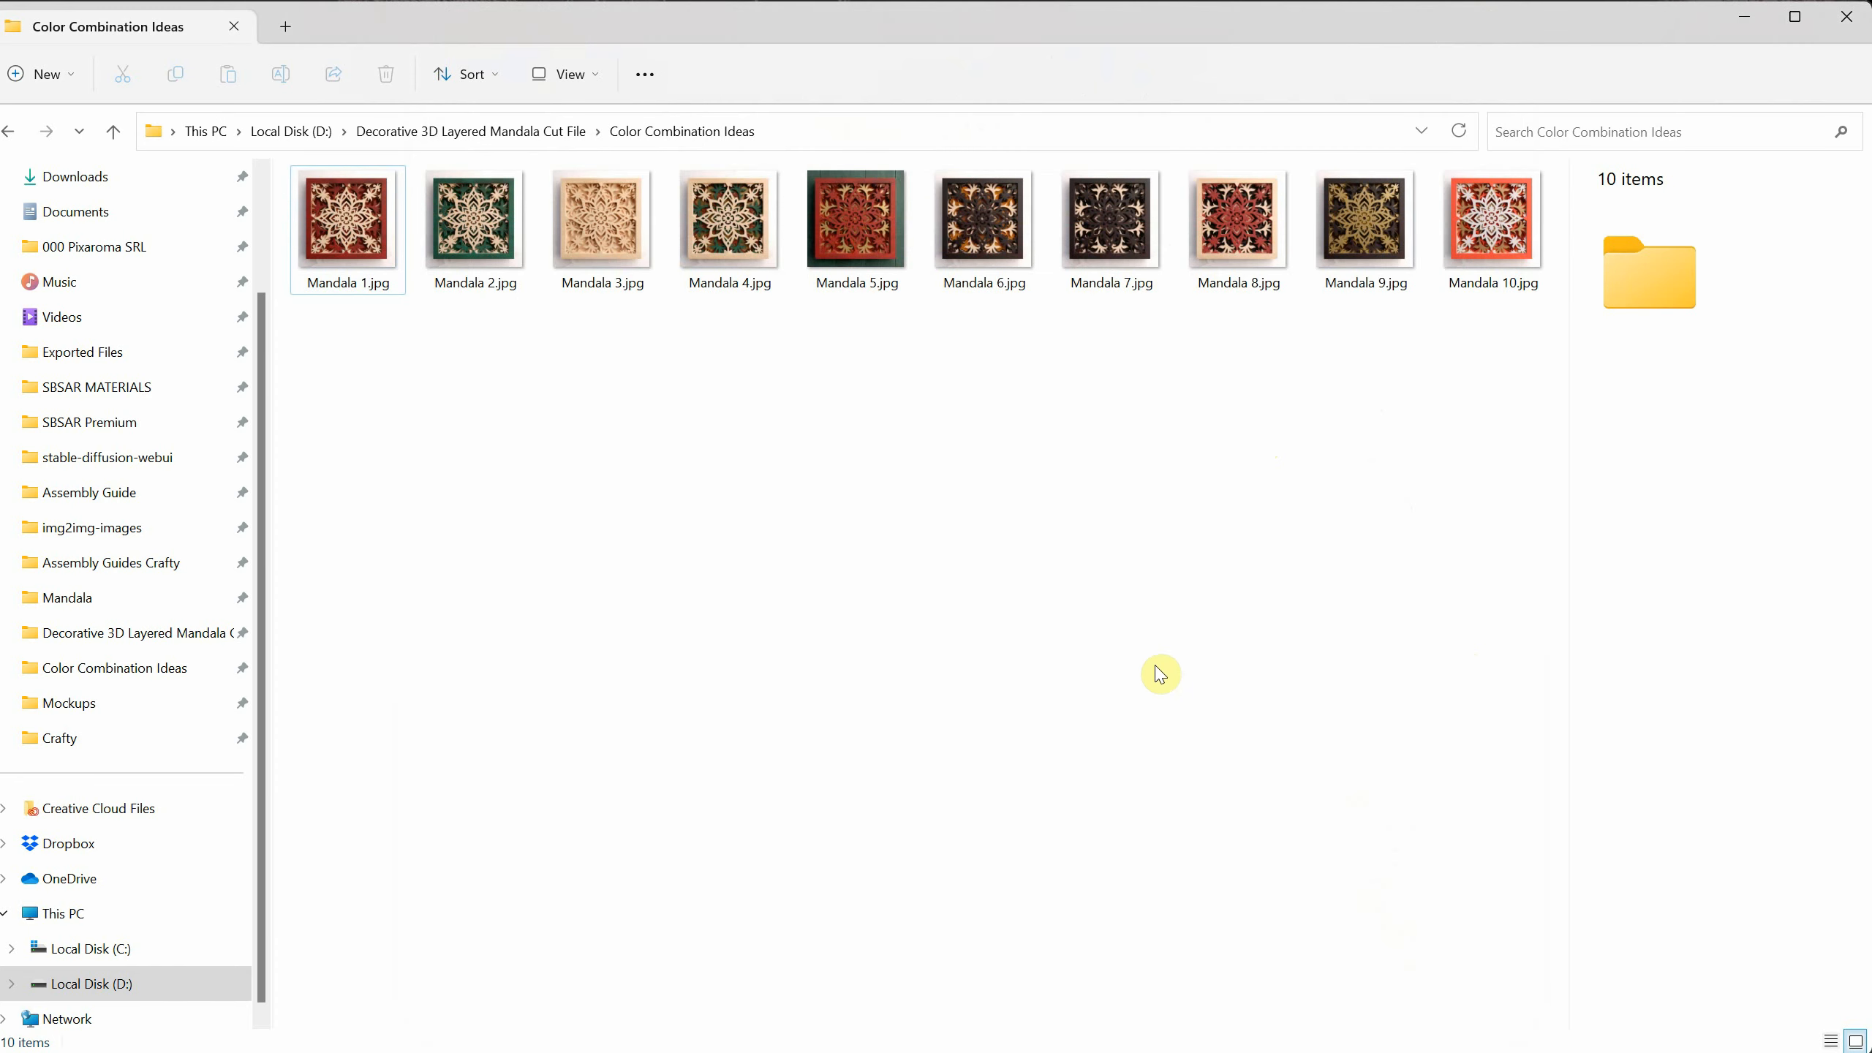